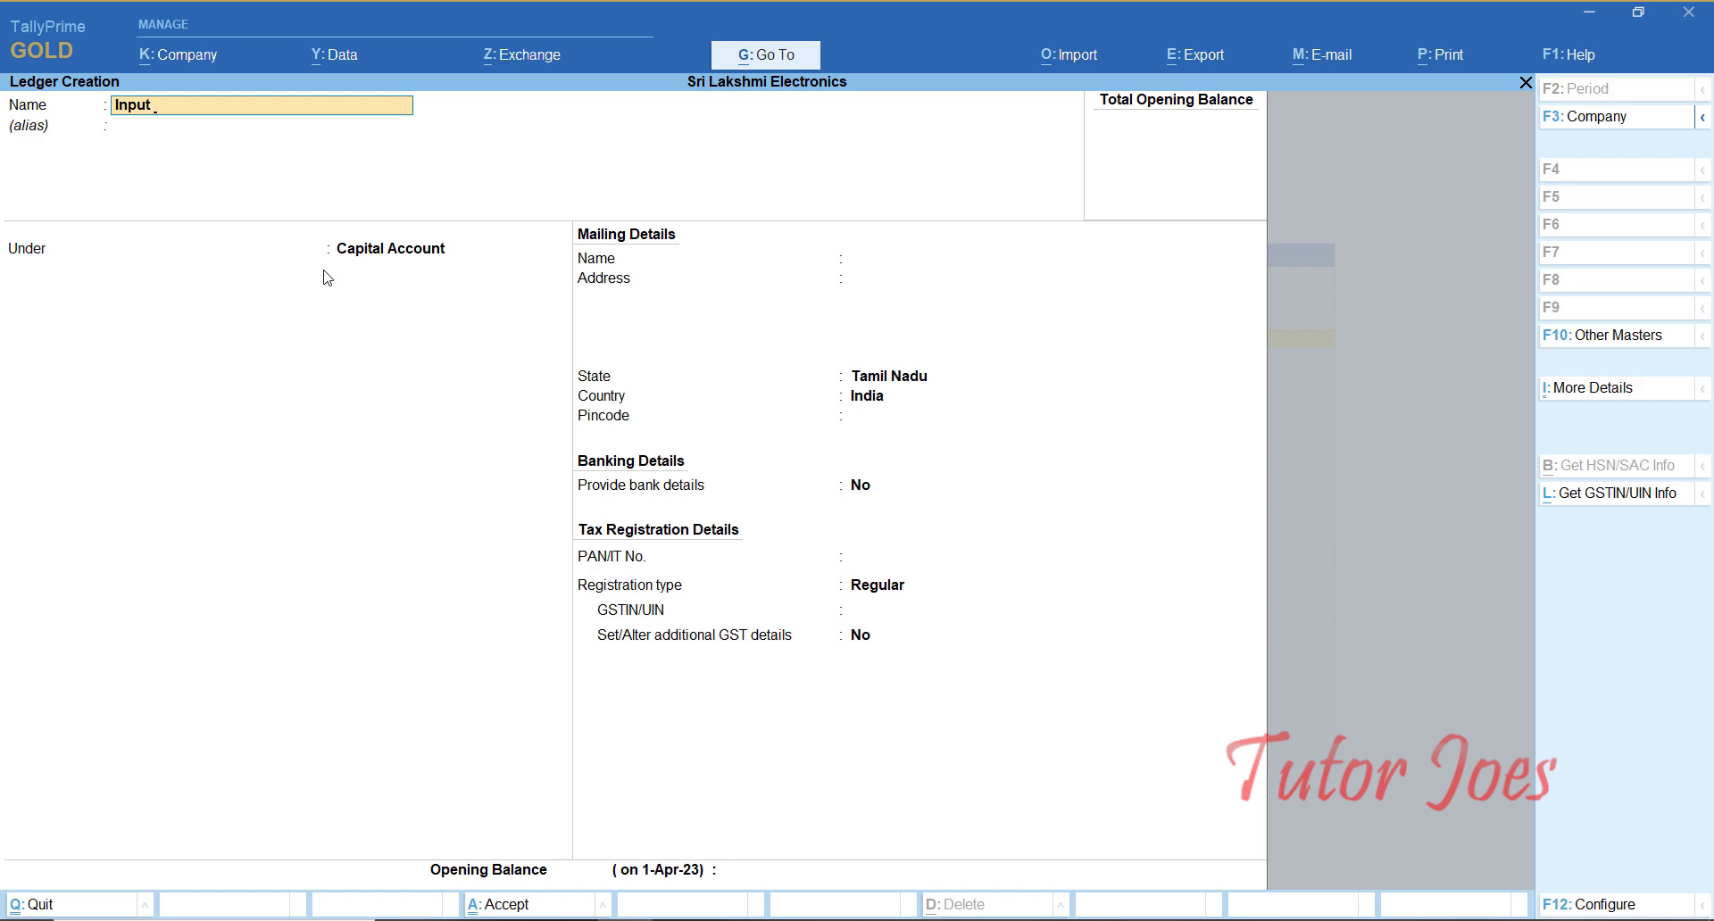
# Step: Create the Input VAT ledger under Duties & Taxes with duty type Others and a 0 % calculation rate
pyautogui.write('AT')
pyautogui.press('Return')
pyautogui.press('Return')
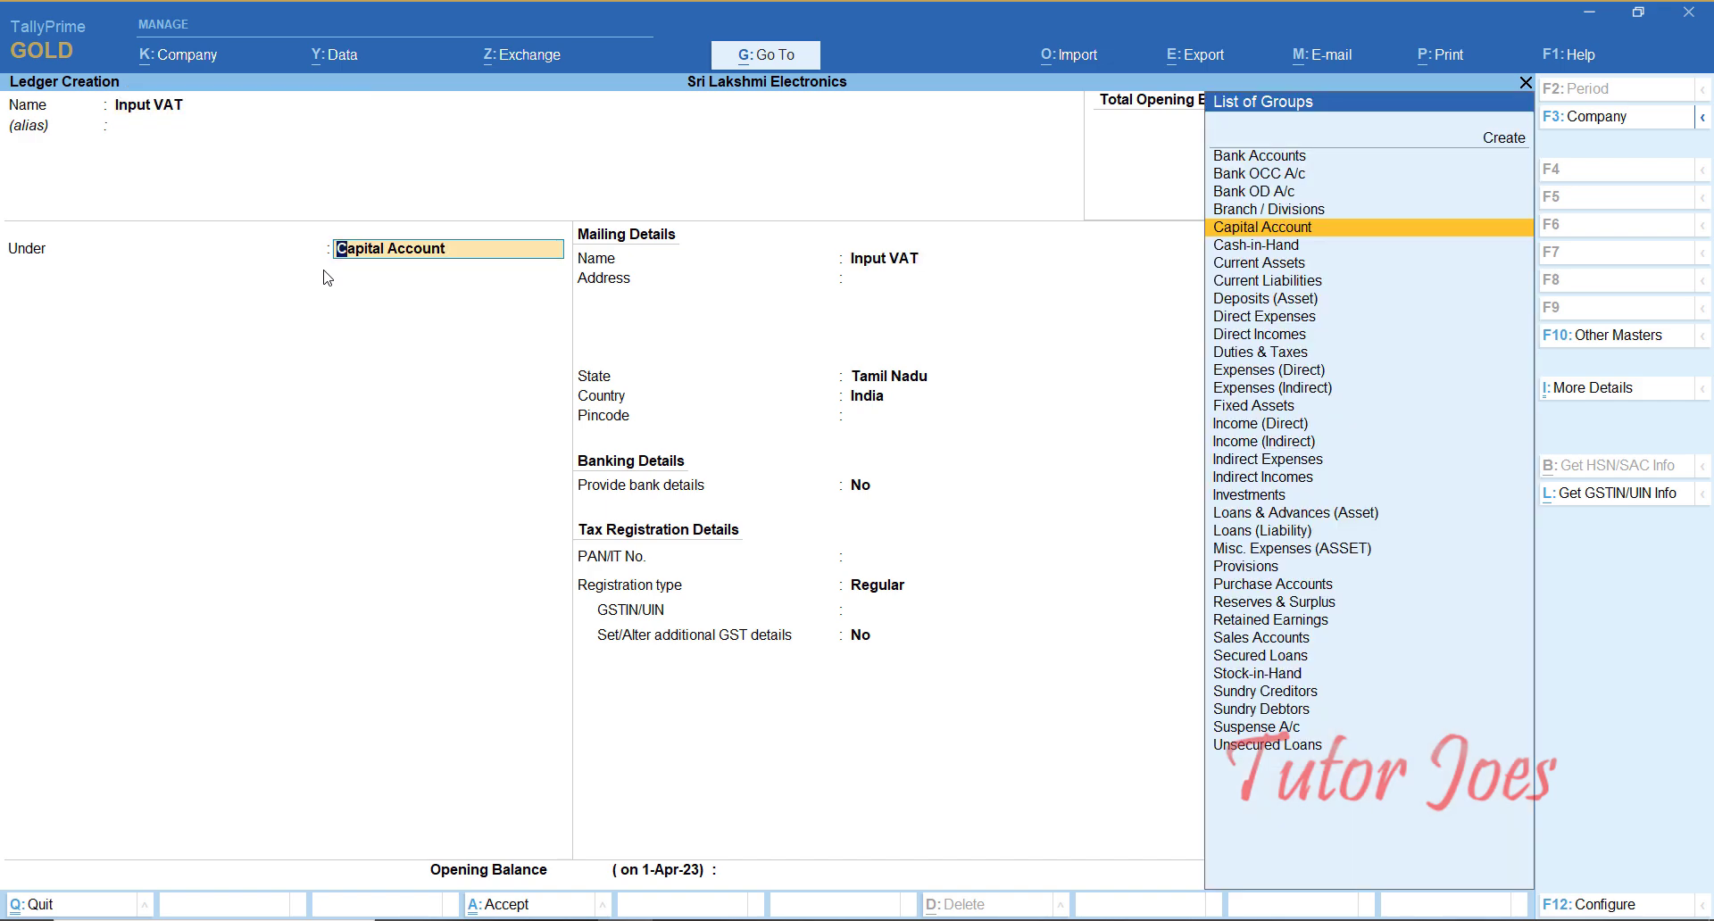
pyautogui.write('Du')
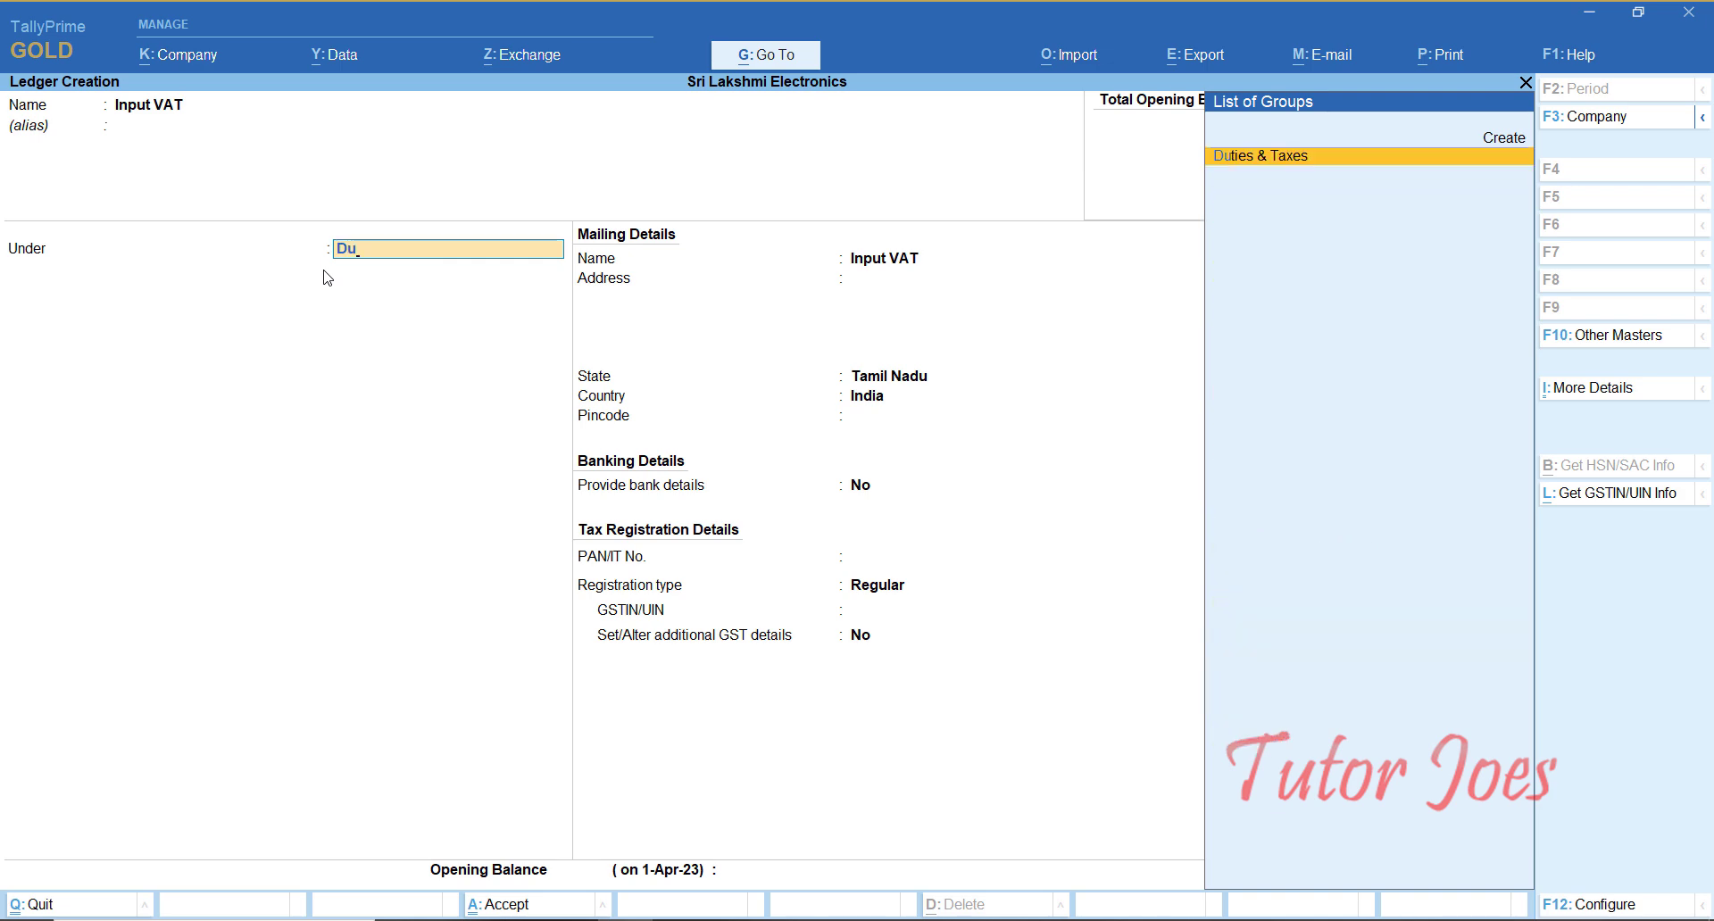
pyautogui.press('Return')
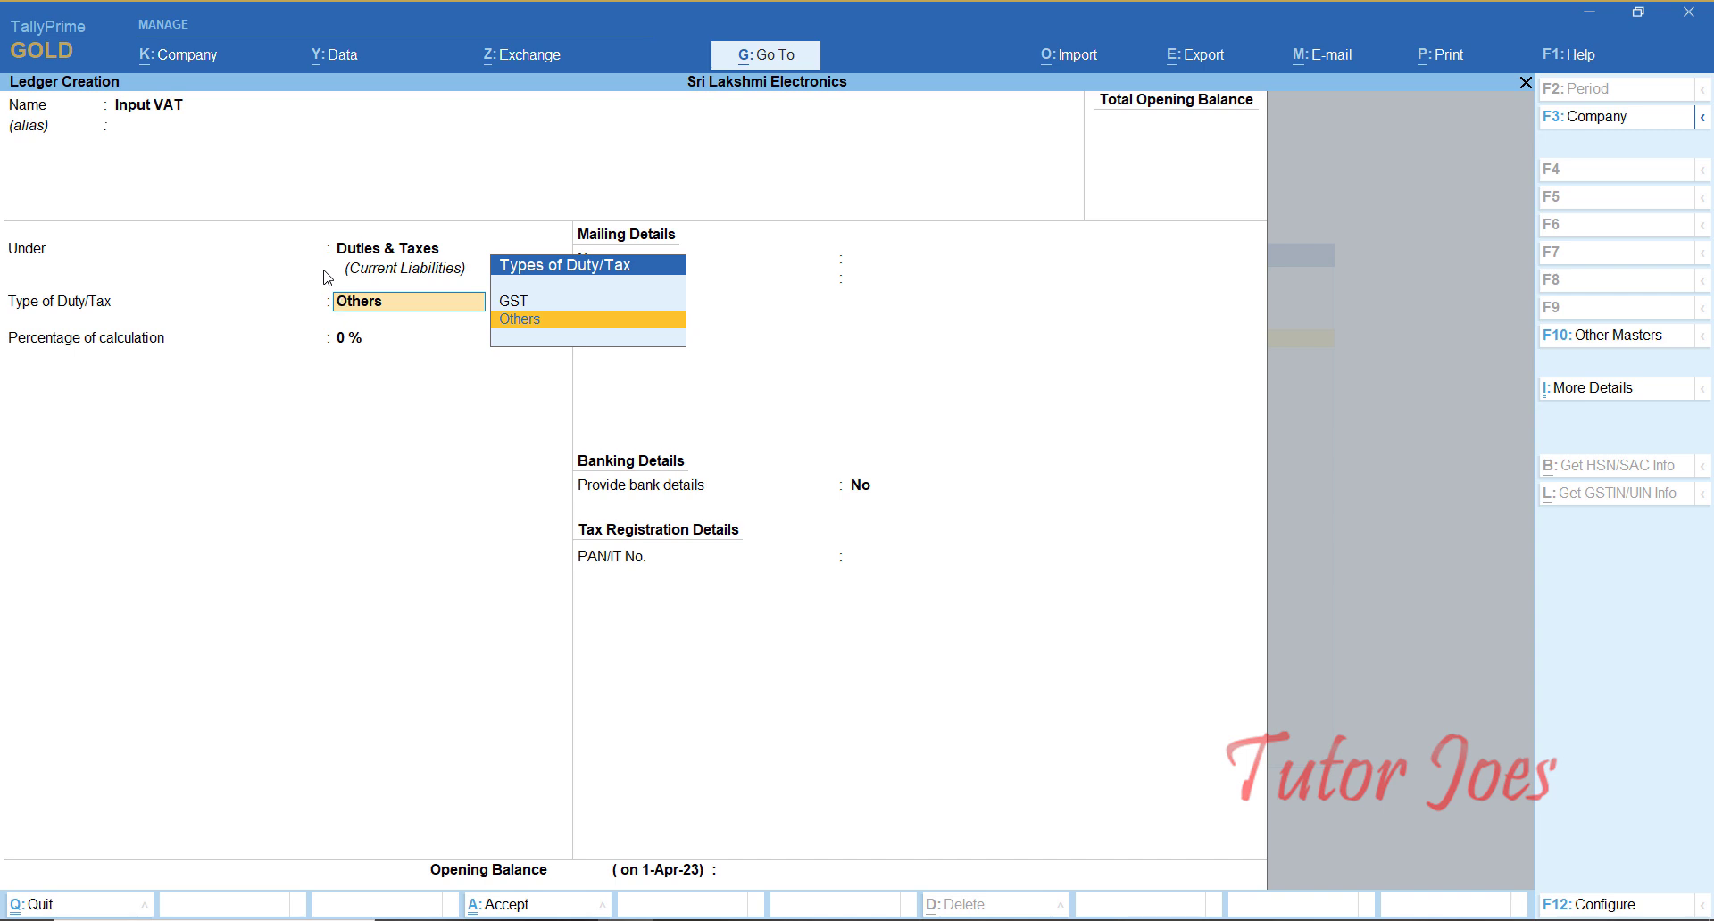
pyautogui.press('Return')
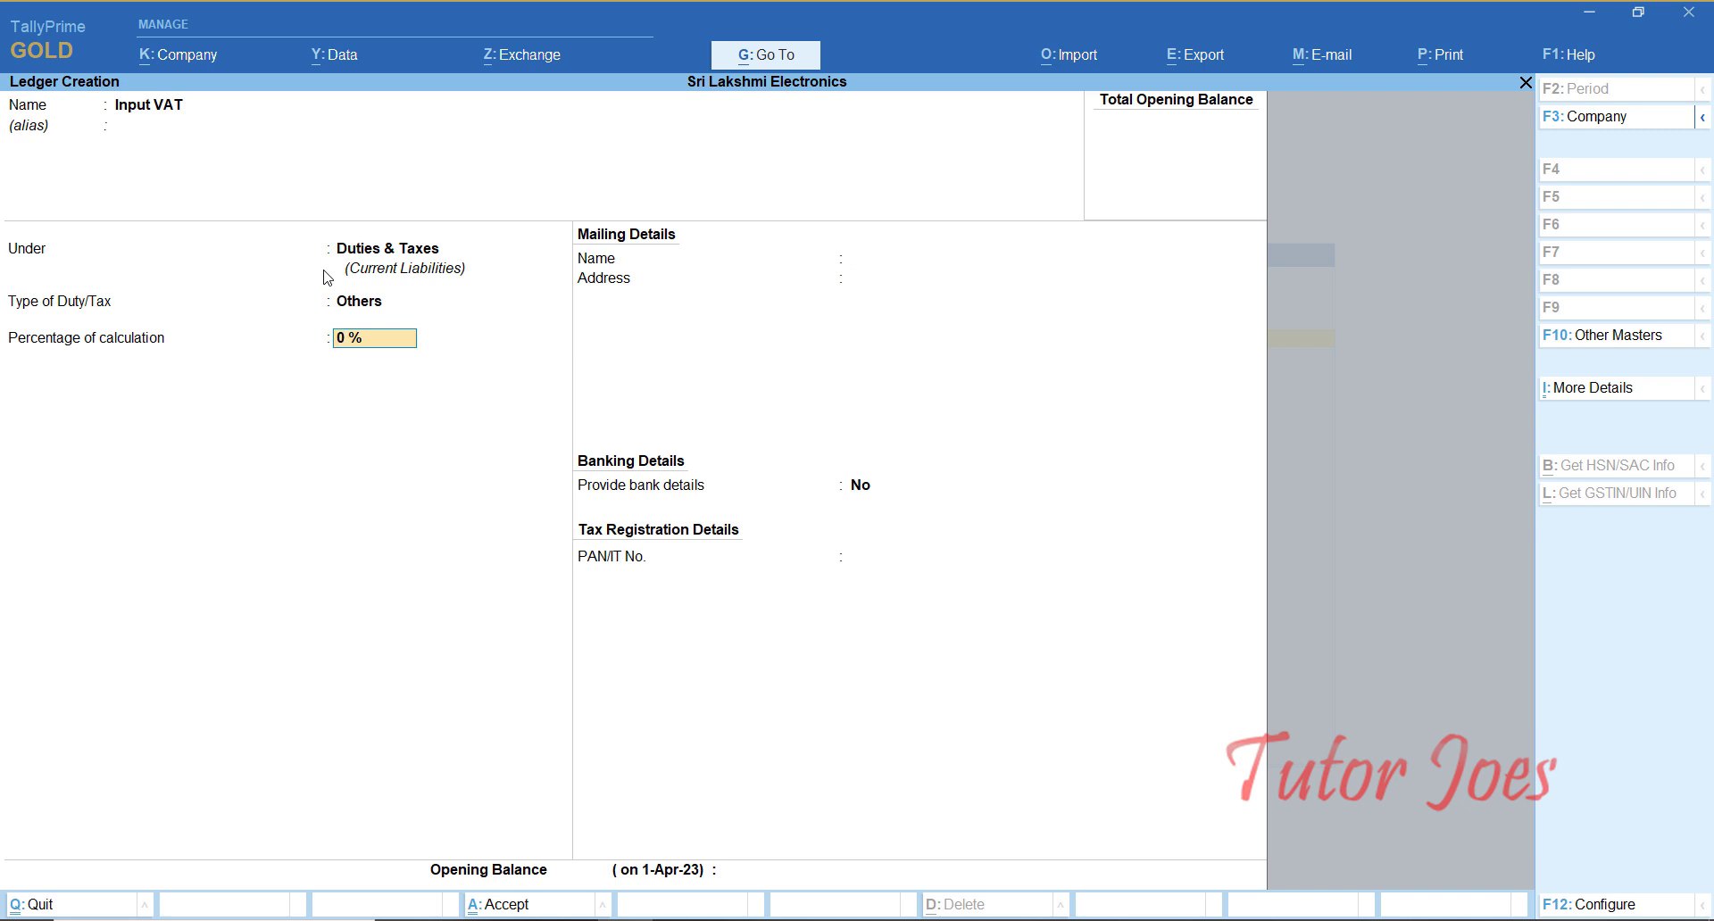
pyautogui.press('Return')
pyautogui.press('Return')
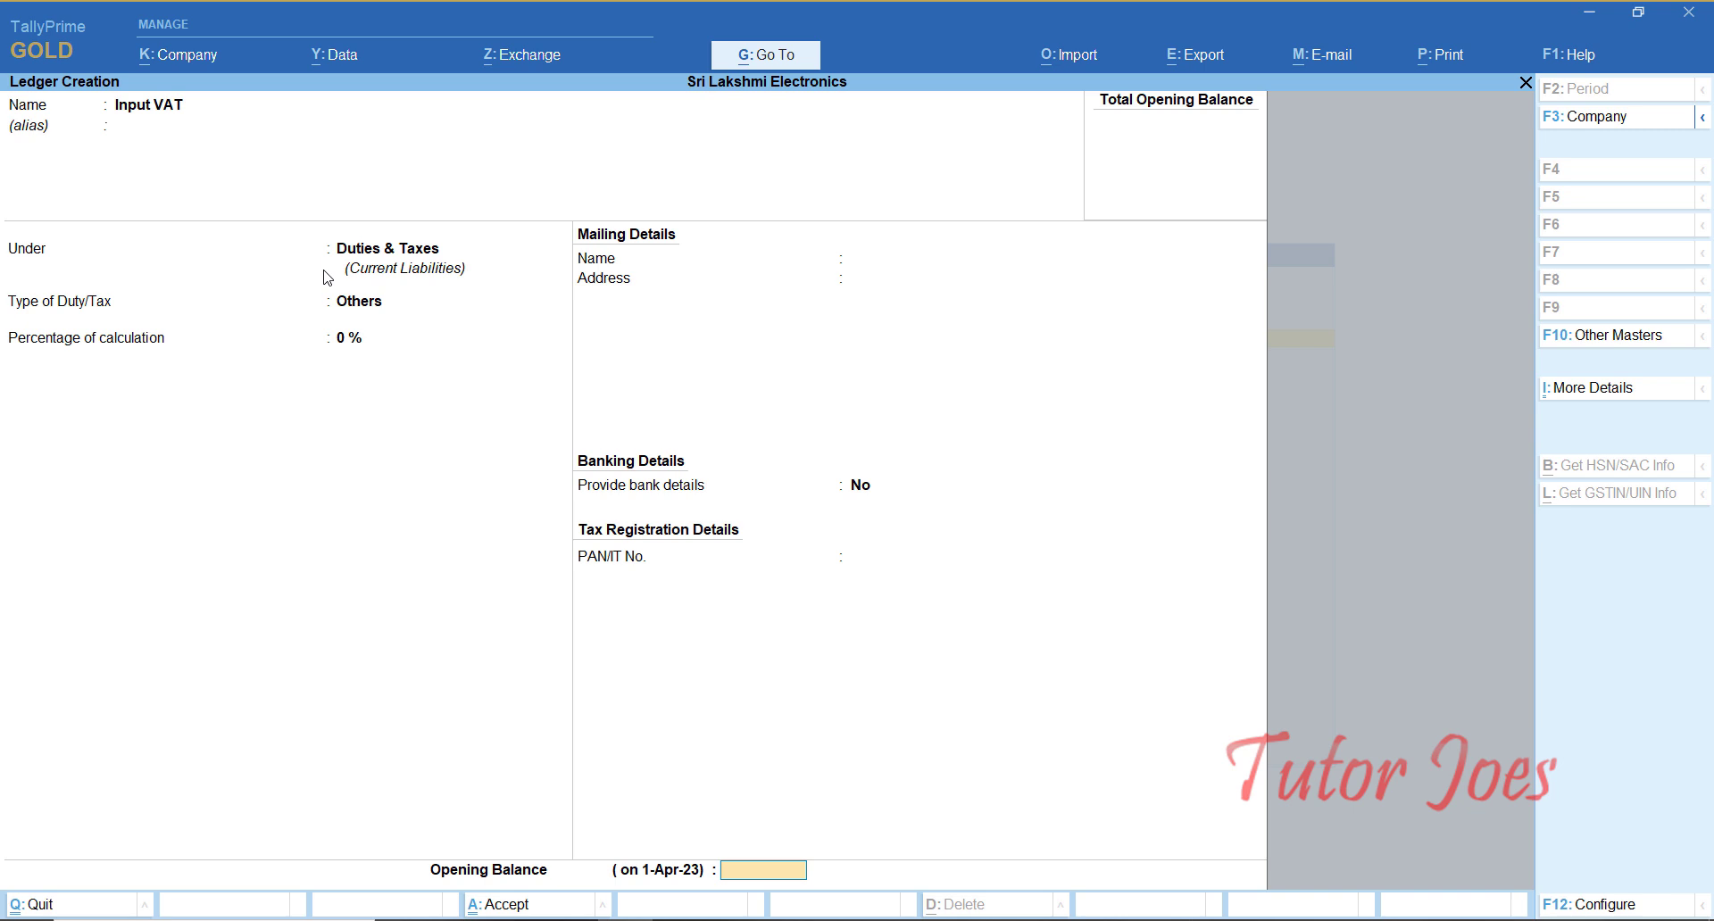
pyautogui.press('Return')
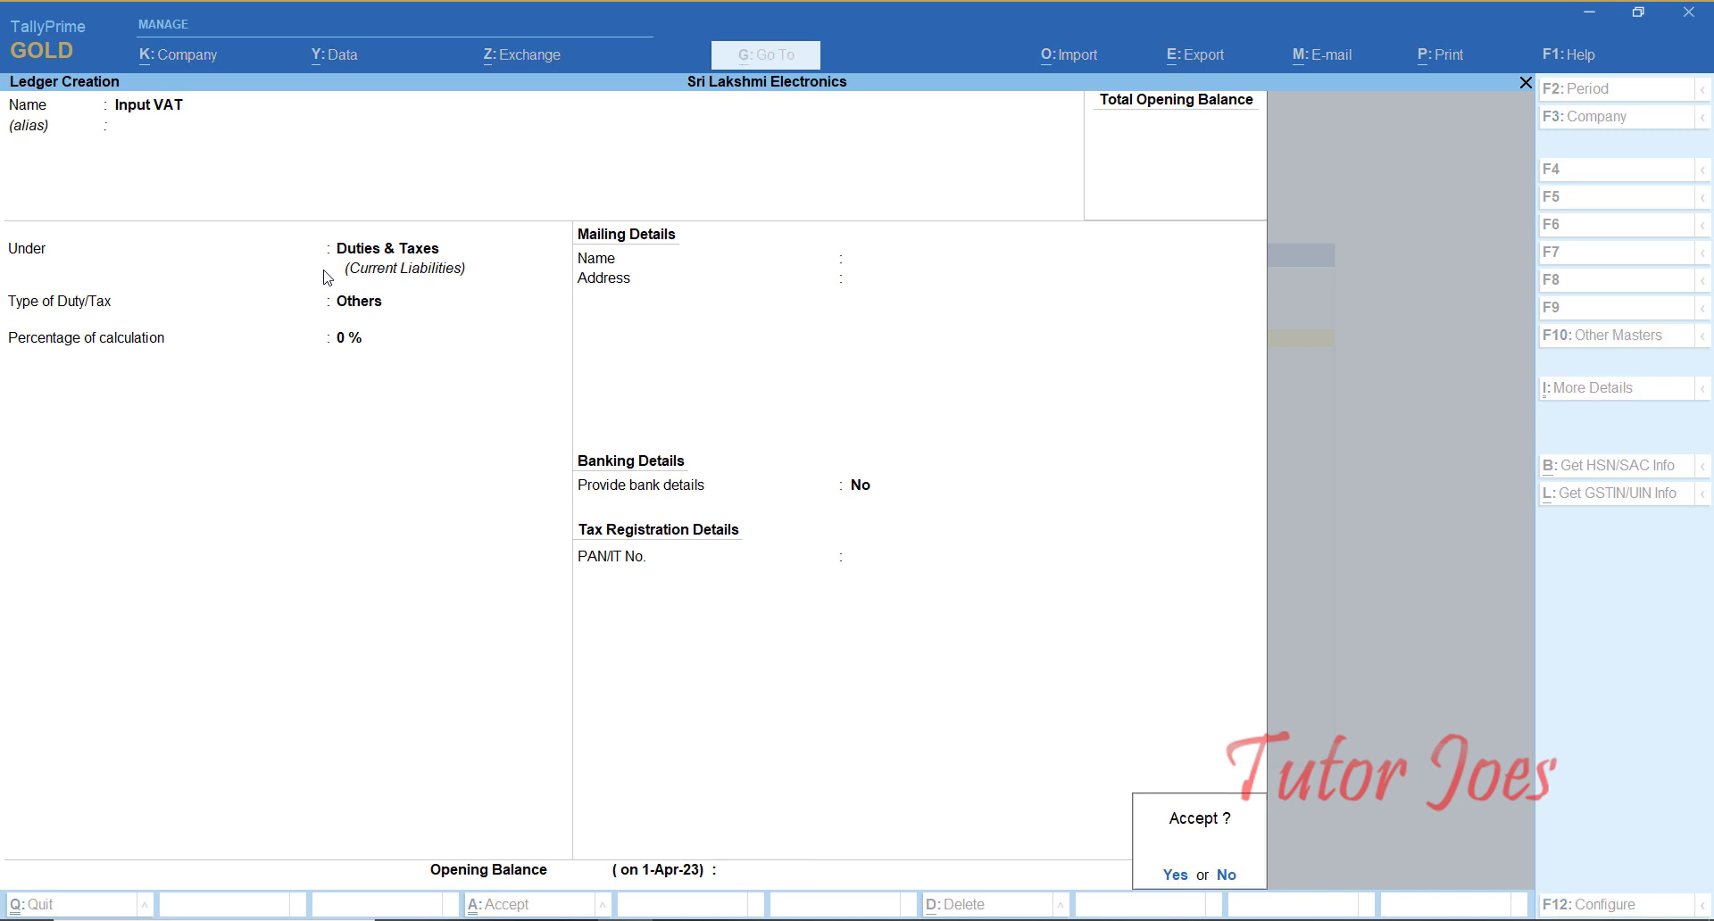
pyautogui.press('Return')
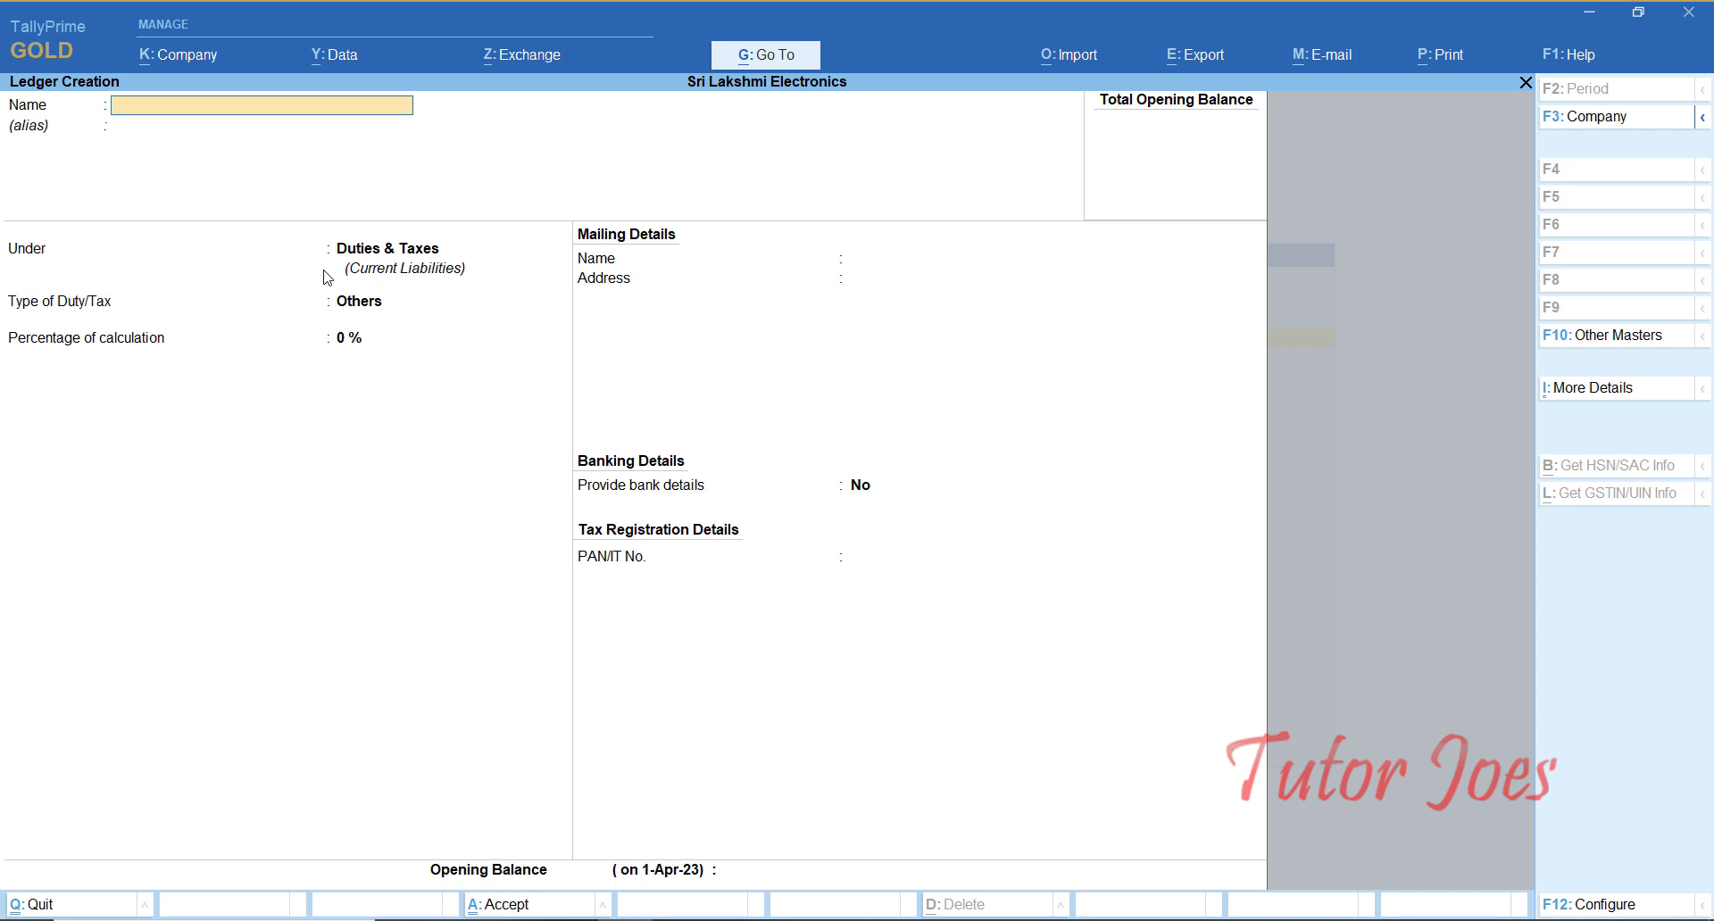
# Step: Create a CENVAT ledger under Duties & Taxes with duty type Others and a 0 % calculation rate
pyautogui.write('CENVAt')
pyautogui.press('Return')
pyautogui.press('BackSpace')
pyautogui.write('CENVA')
pyautogui.press('Return')
pyautogui.press('Return')
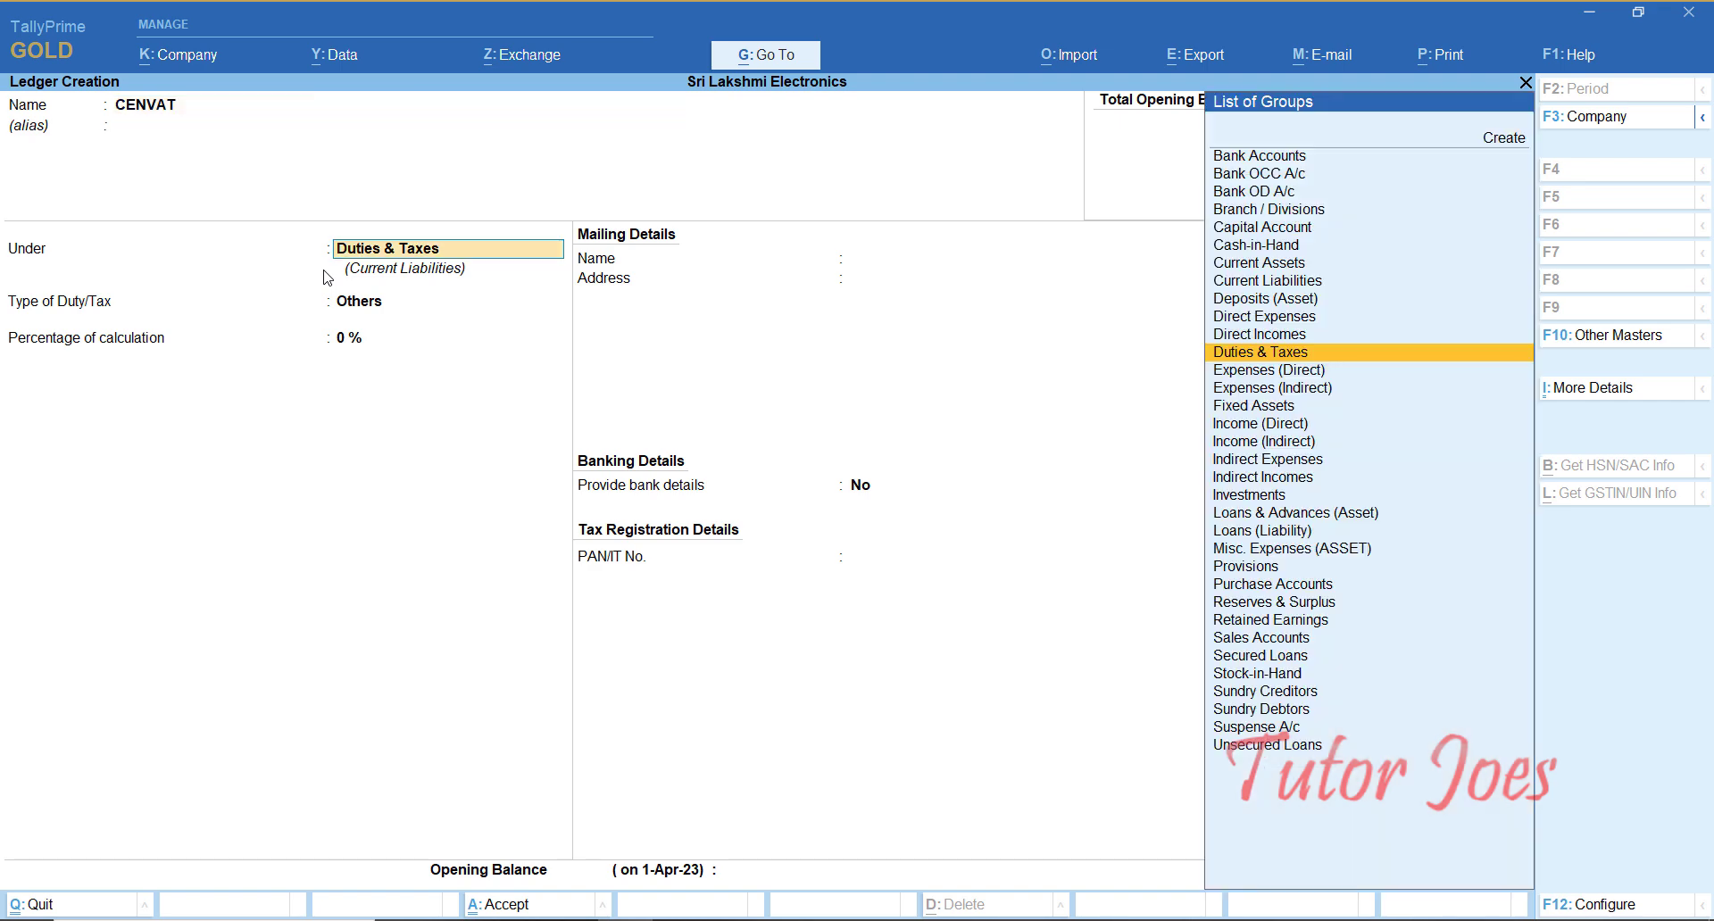
pyautogui.press('Return')
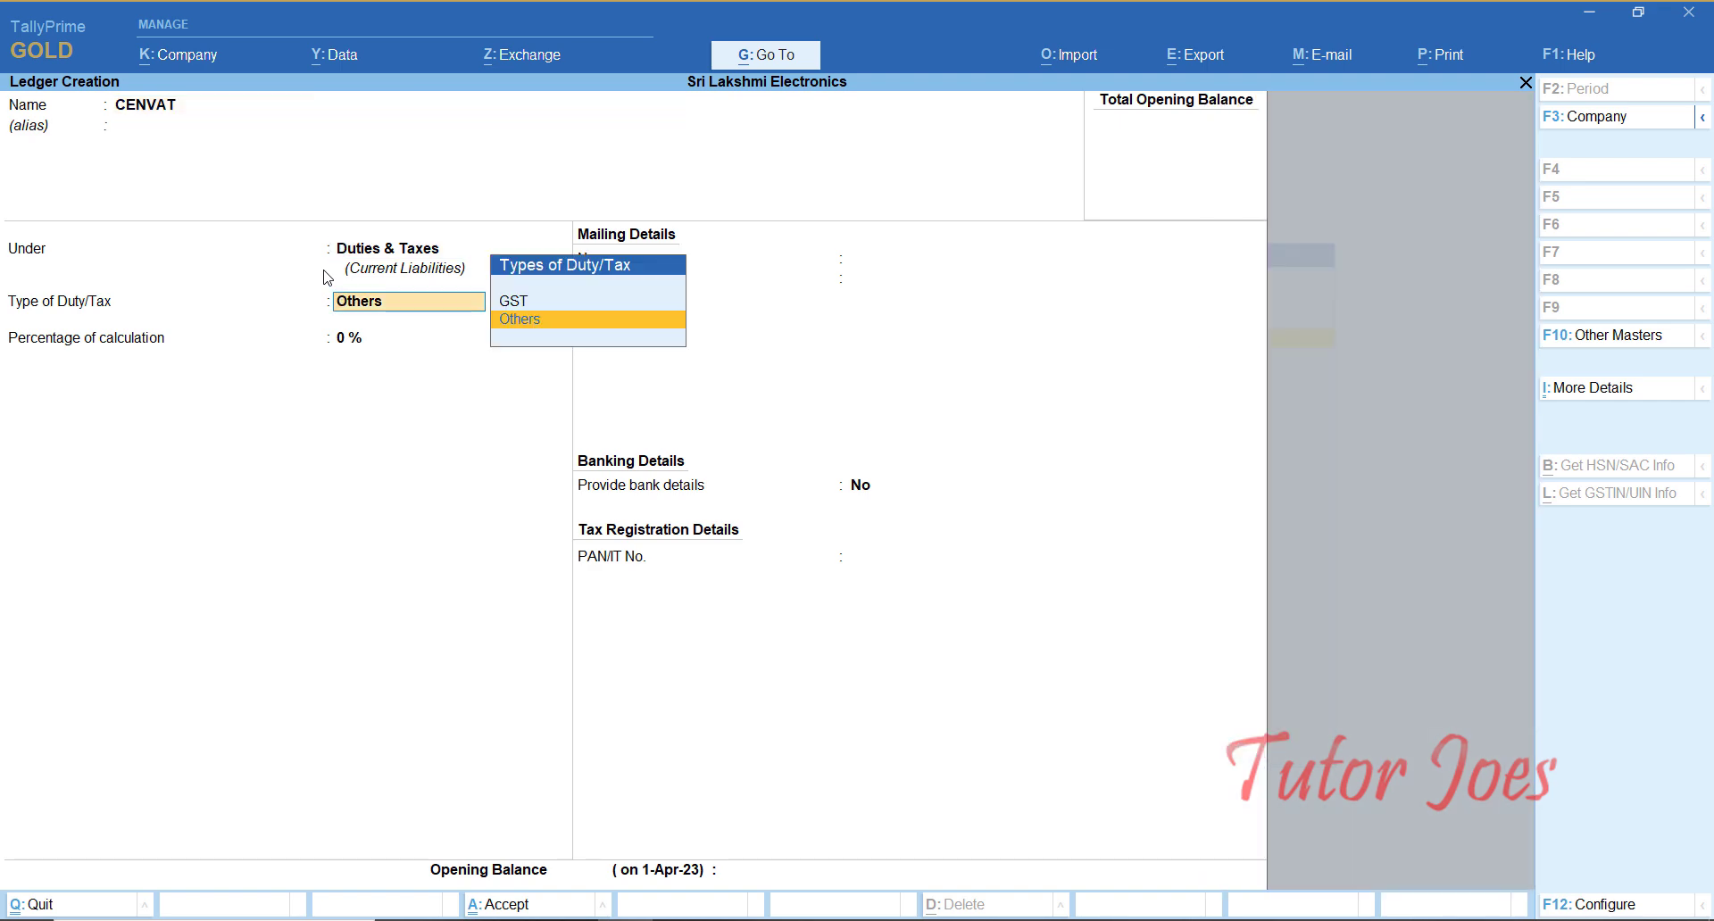
pyautogui.press('Return')
pyautogui.press('Return')
pyautogui.press('Return')
pyautogui.press('Return')
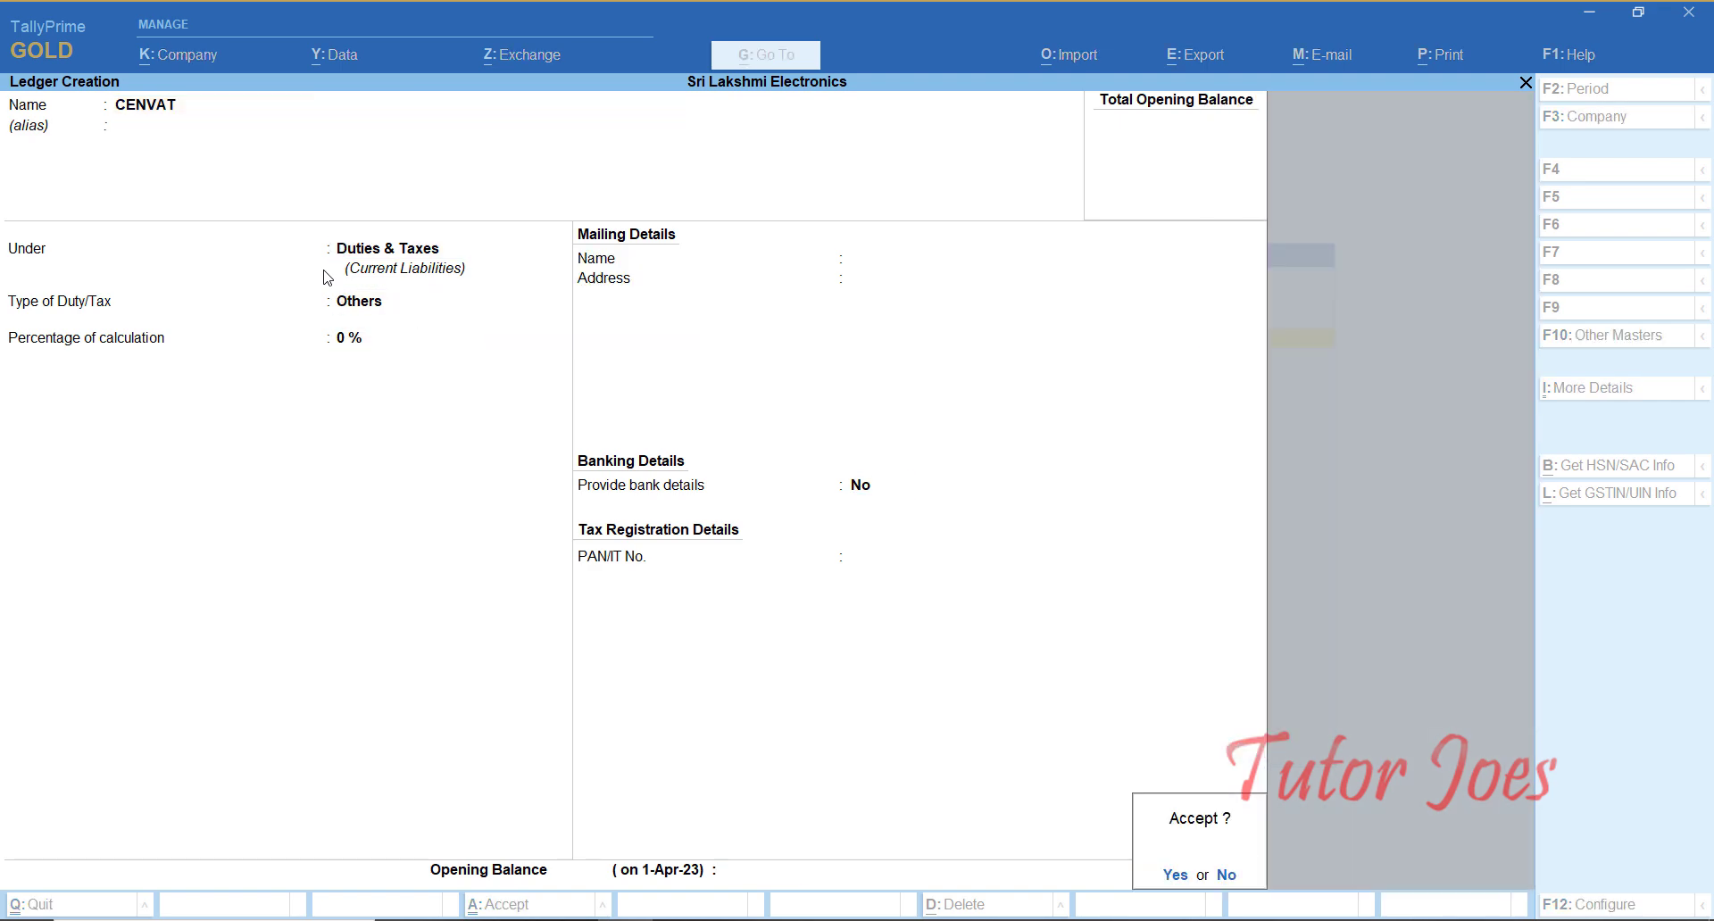
pyautogui.press('Return')
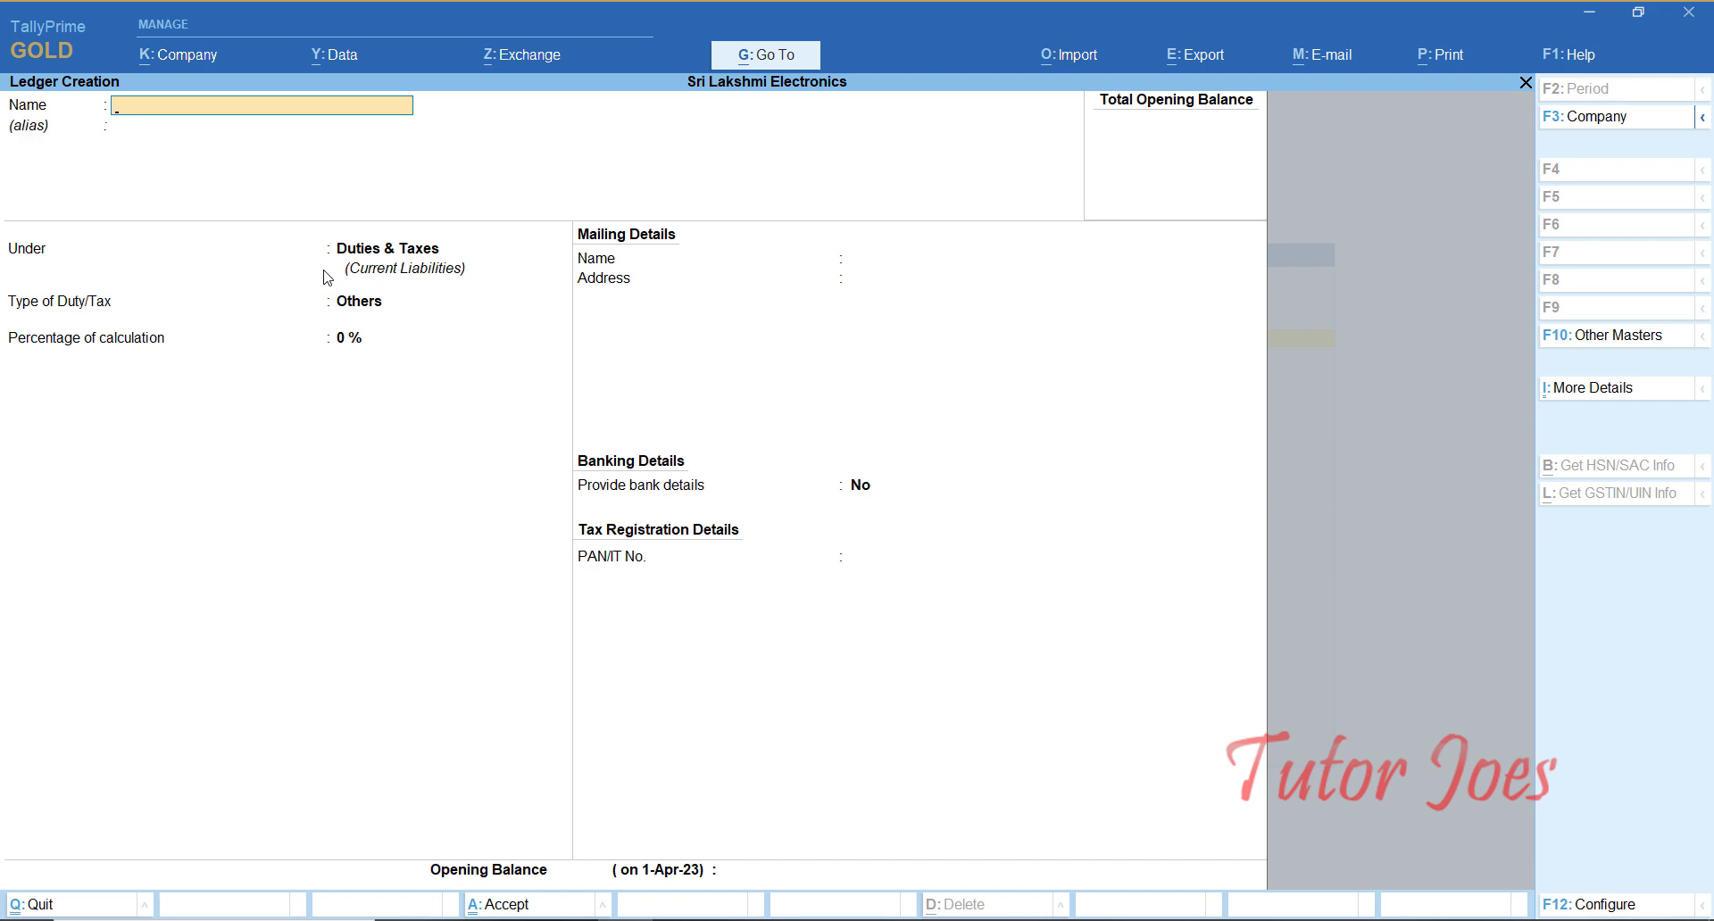
# Step: Leave ledger creation and start a new Journal voucher
pyautogui.press('Escape')
pyautogui.press('Return')
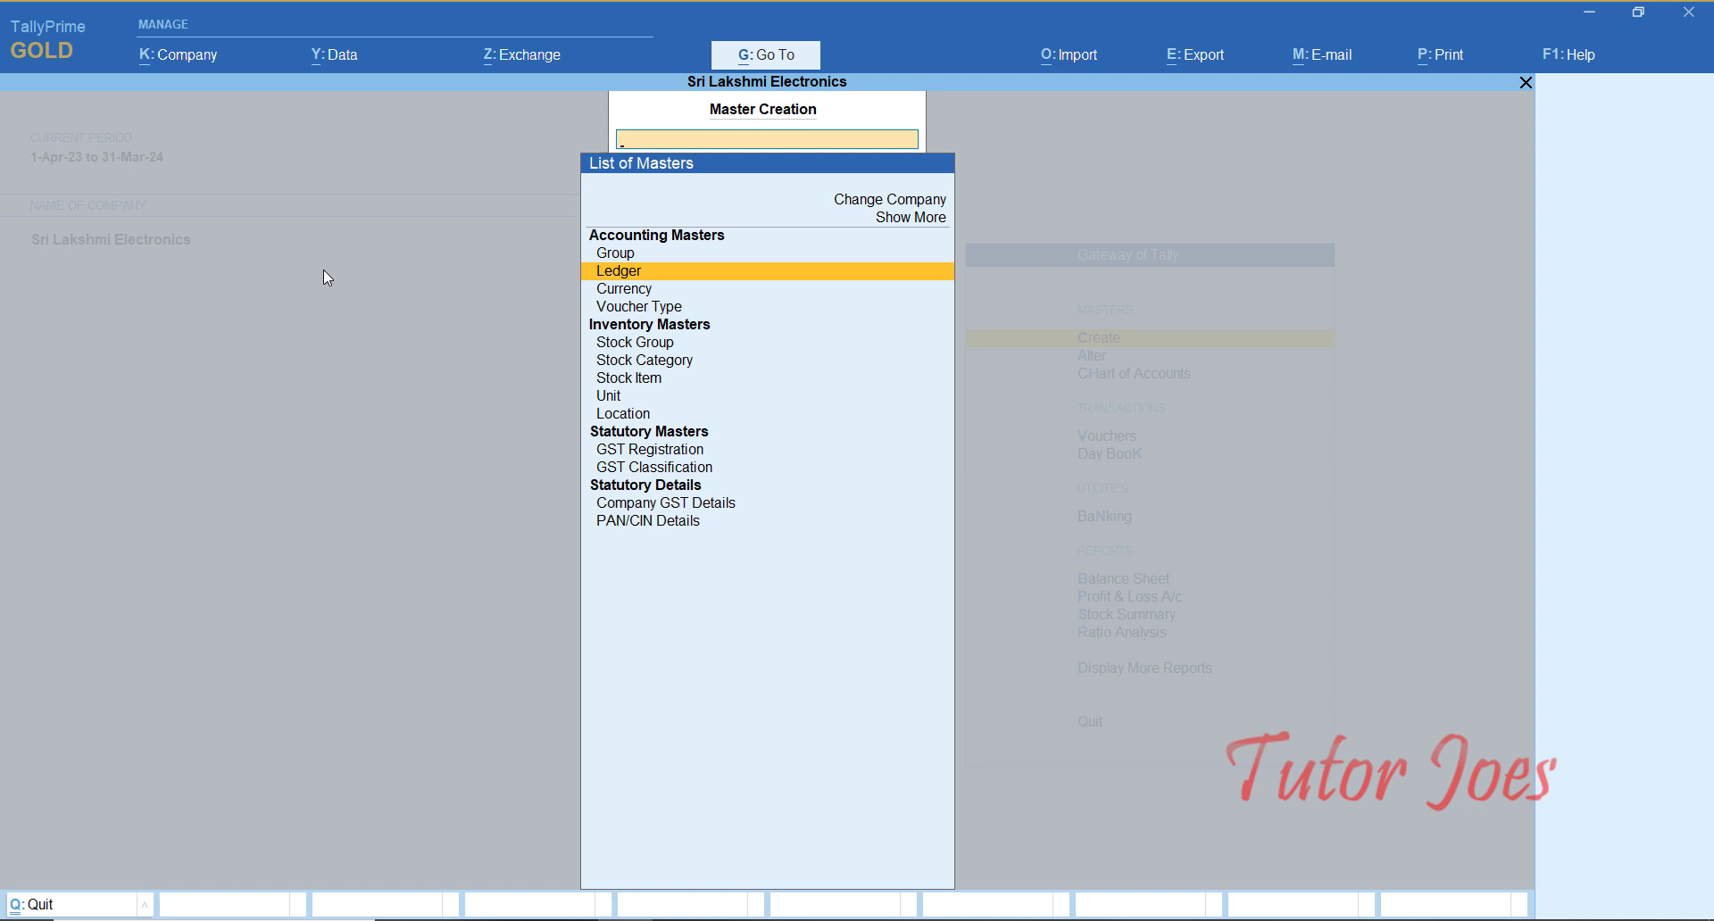
pyautogui.press('Escape')
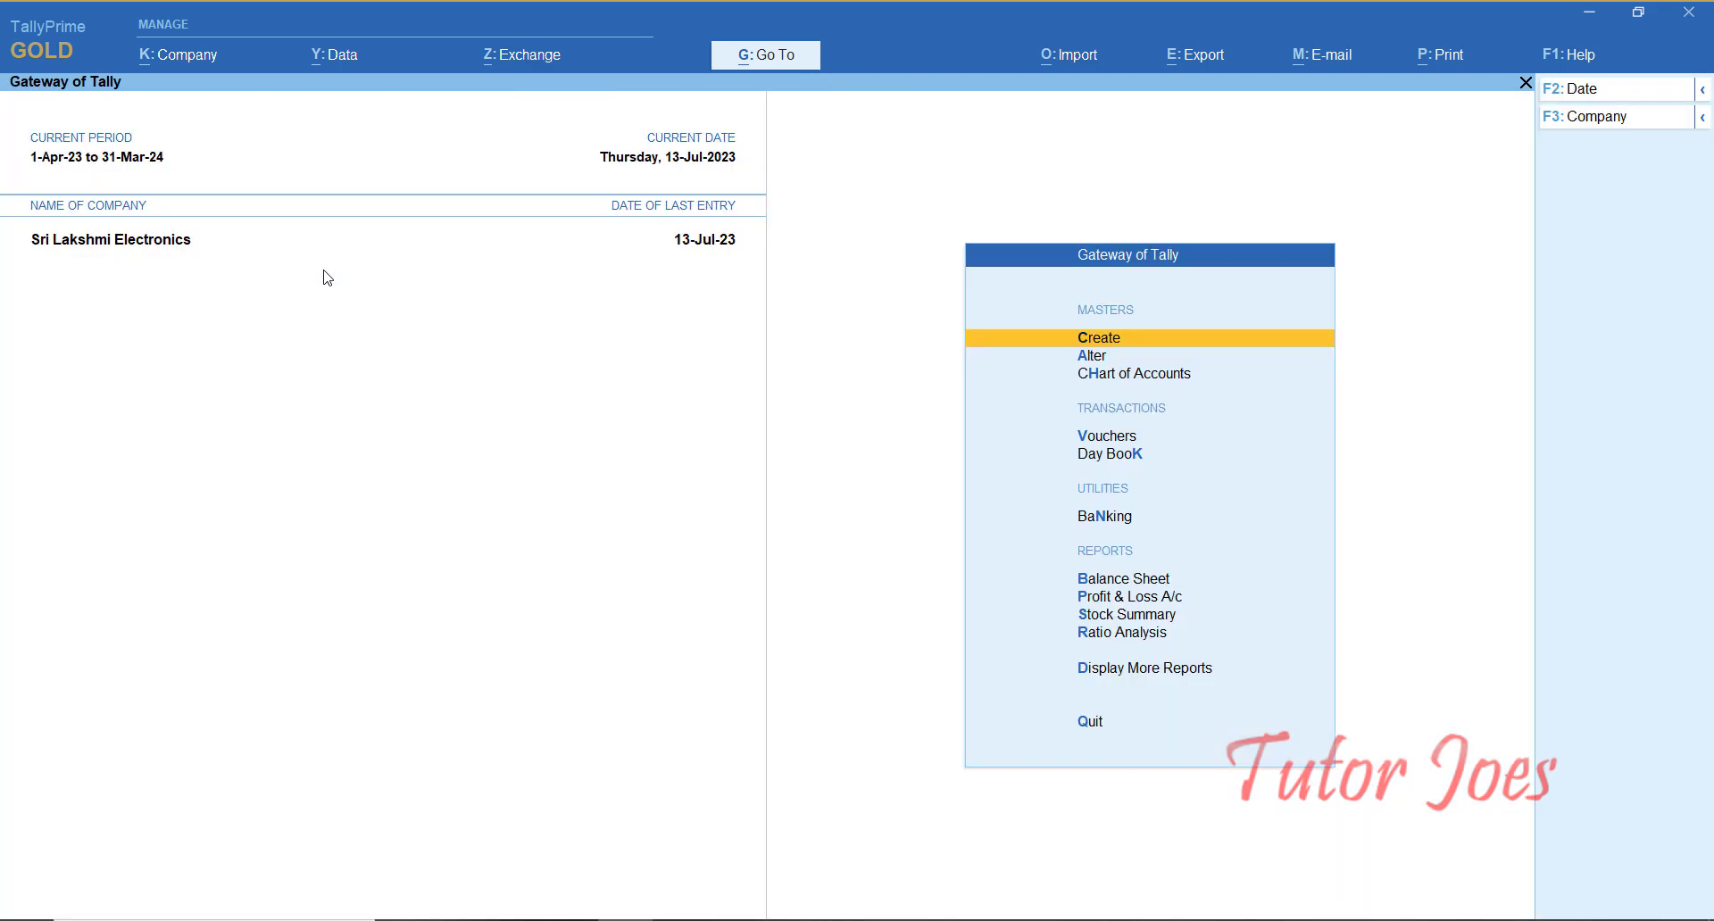
pyautogui.press('Down')
pyautogui.press('Down')
pyautogui.press('Down')
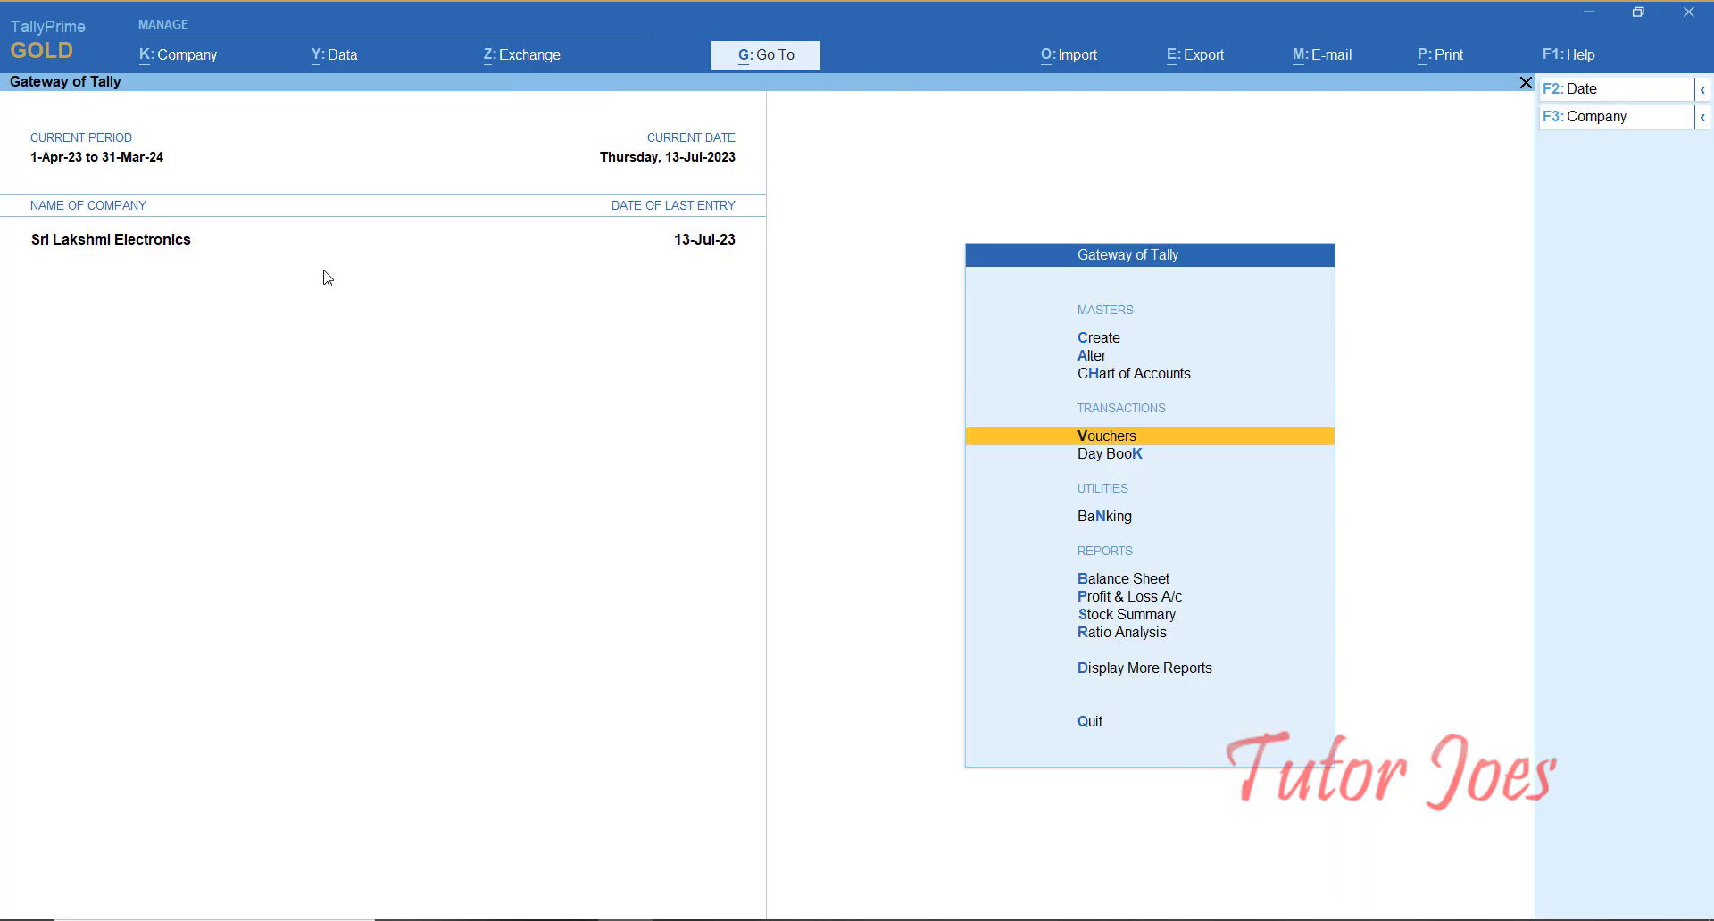
pyautogui.press('Return')
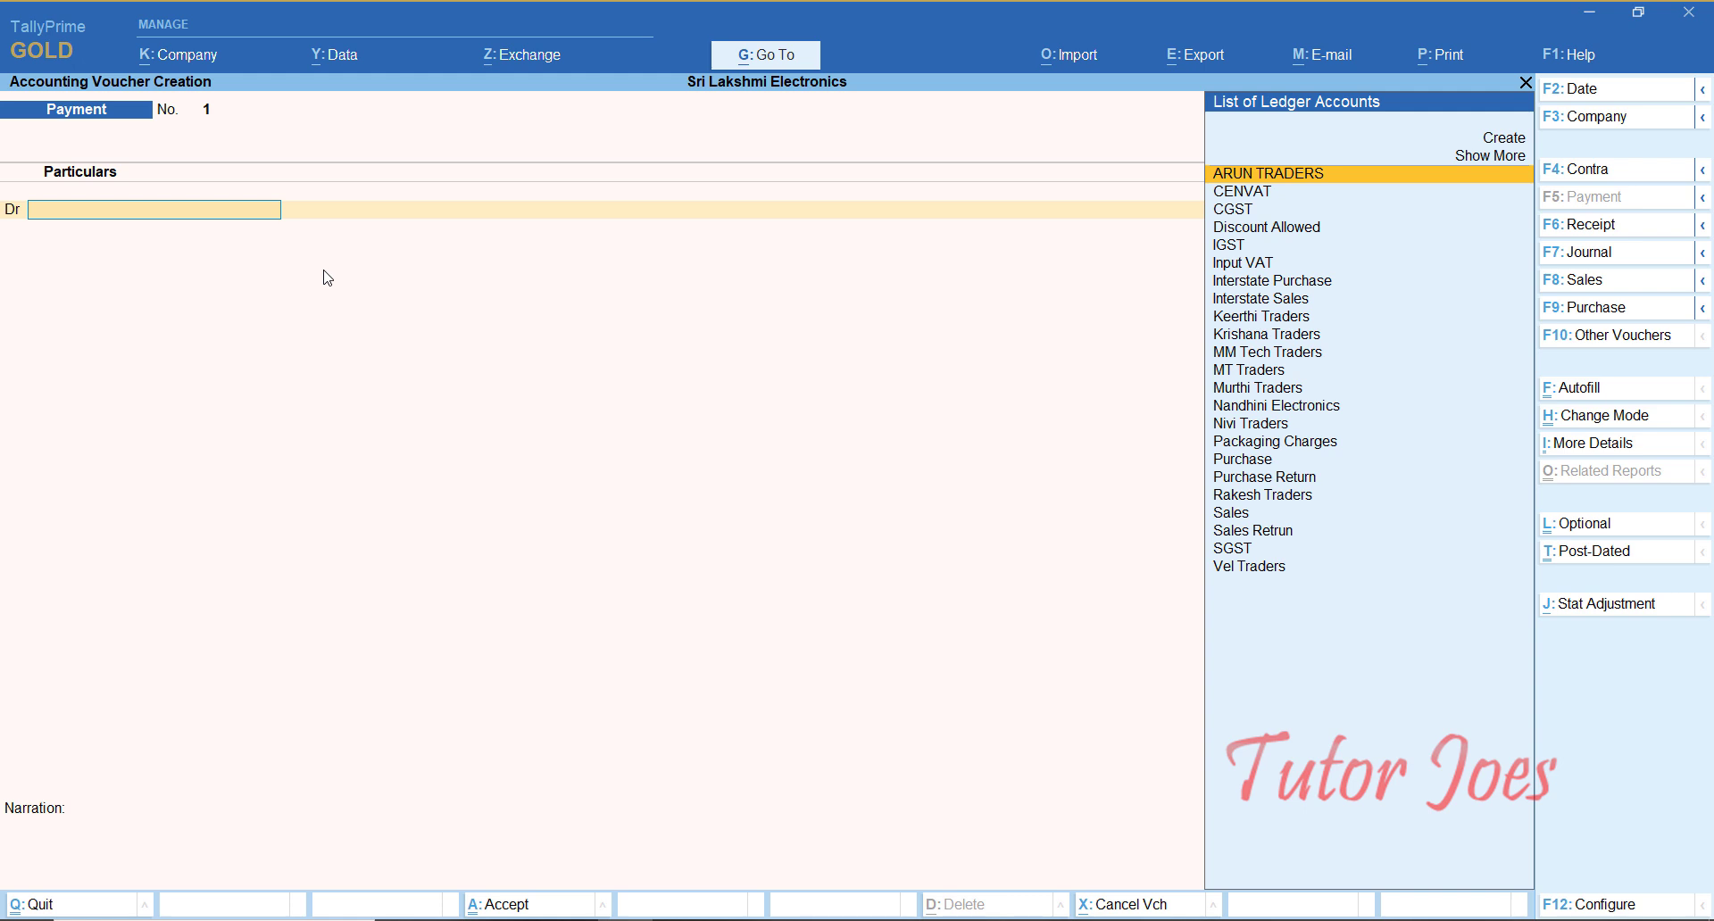
pyautogui.press('F7')
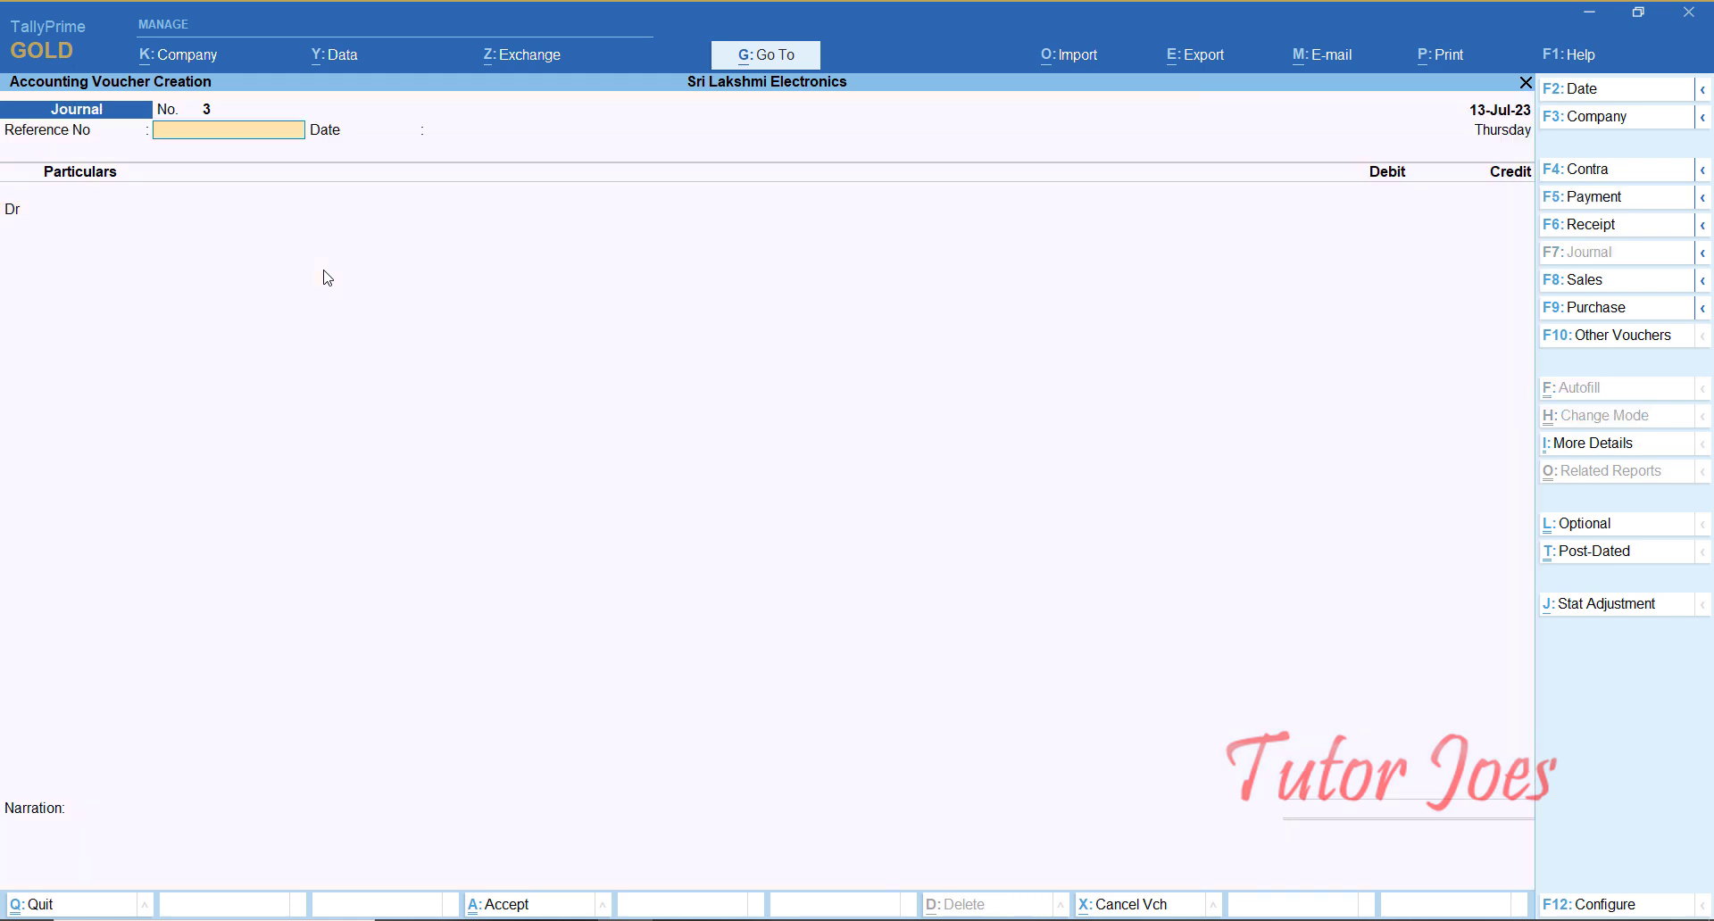
# Step: Set the journal voucher's date to 1-Jul-23
pyautogui.press('F2')
pyautogui.write('1-7')
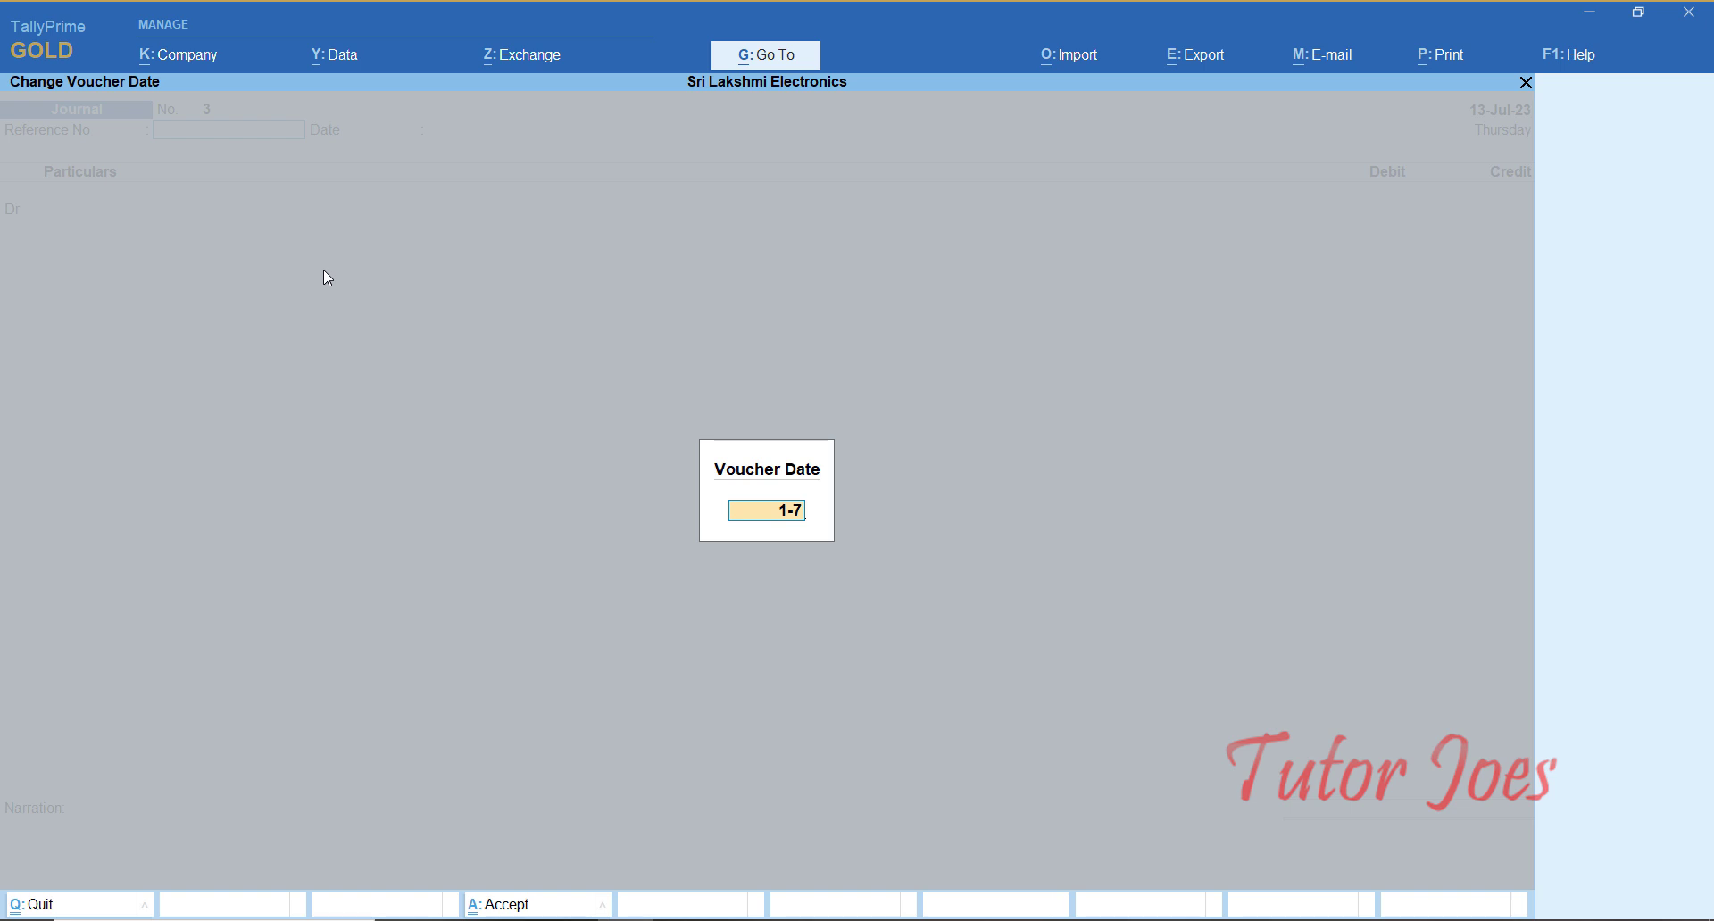
pyautogui.press('Return')
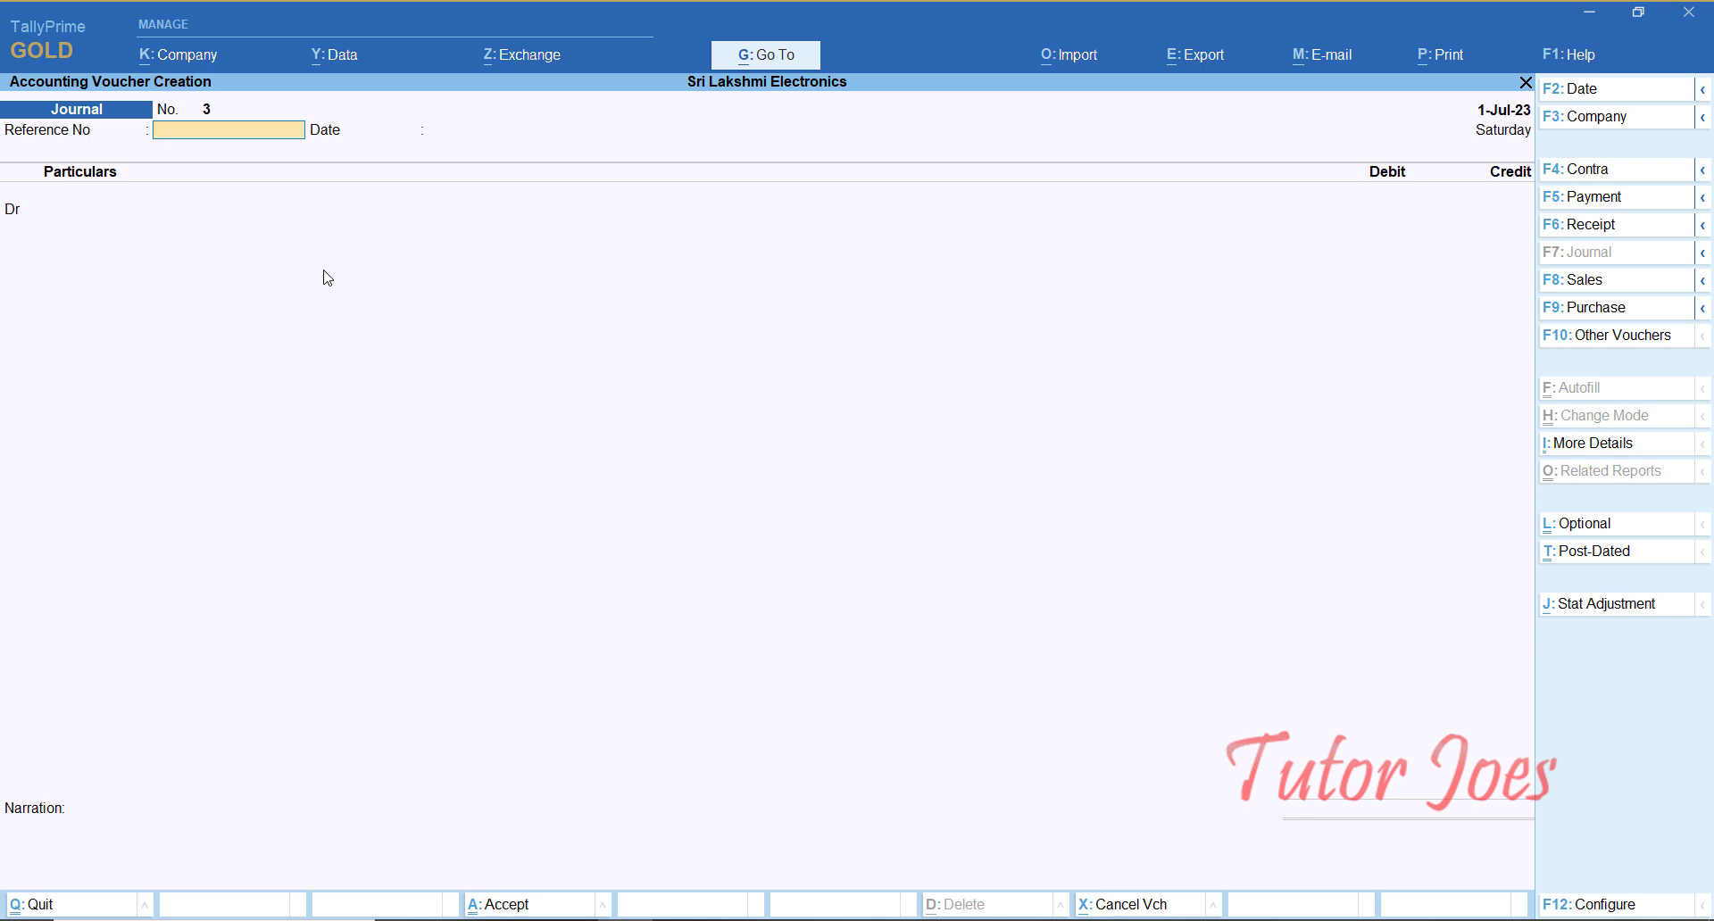
# Step: Set the voucher's statutory adjustment to duty type GST with Opening Balance as the nature of adjustment
pyautogui.hotkey('alt', 'j')
pyautogui.click(1613, 611)
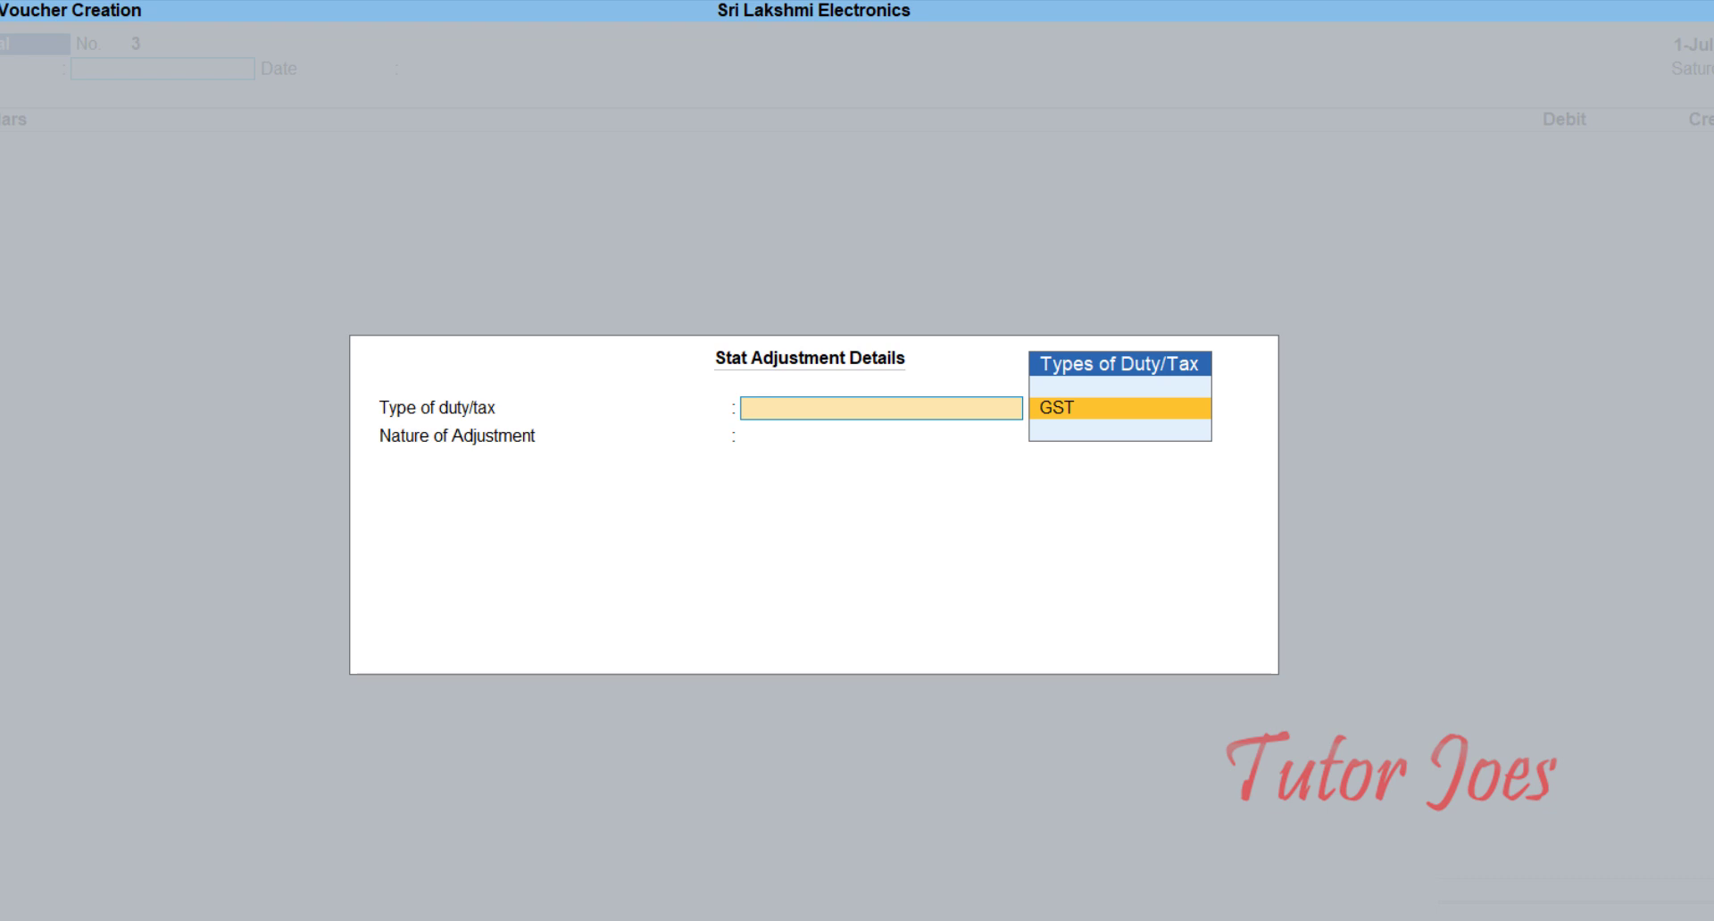
pyautogui.press('Return')
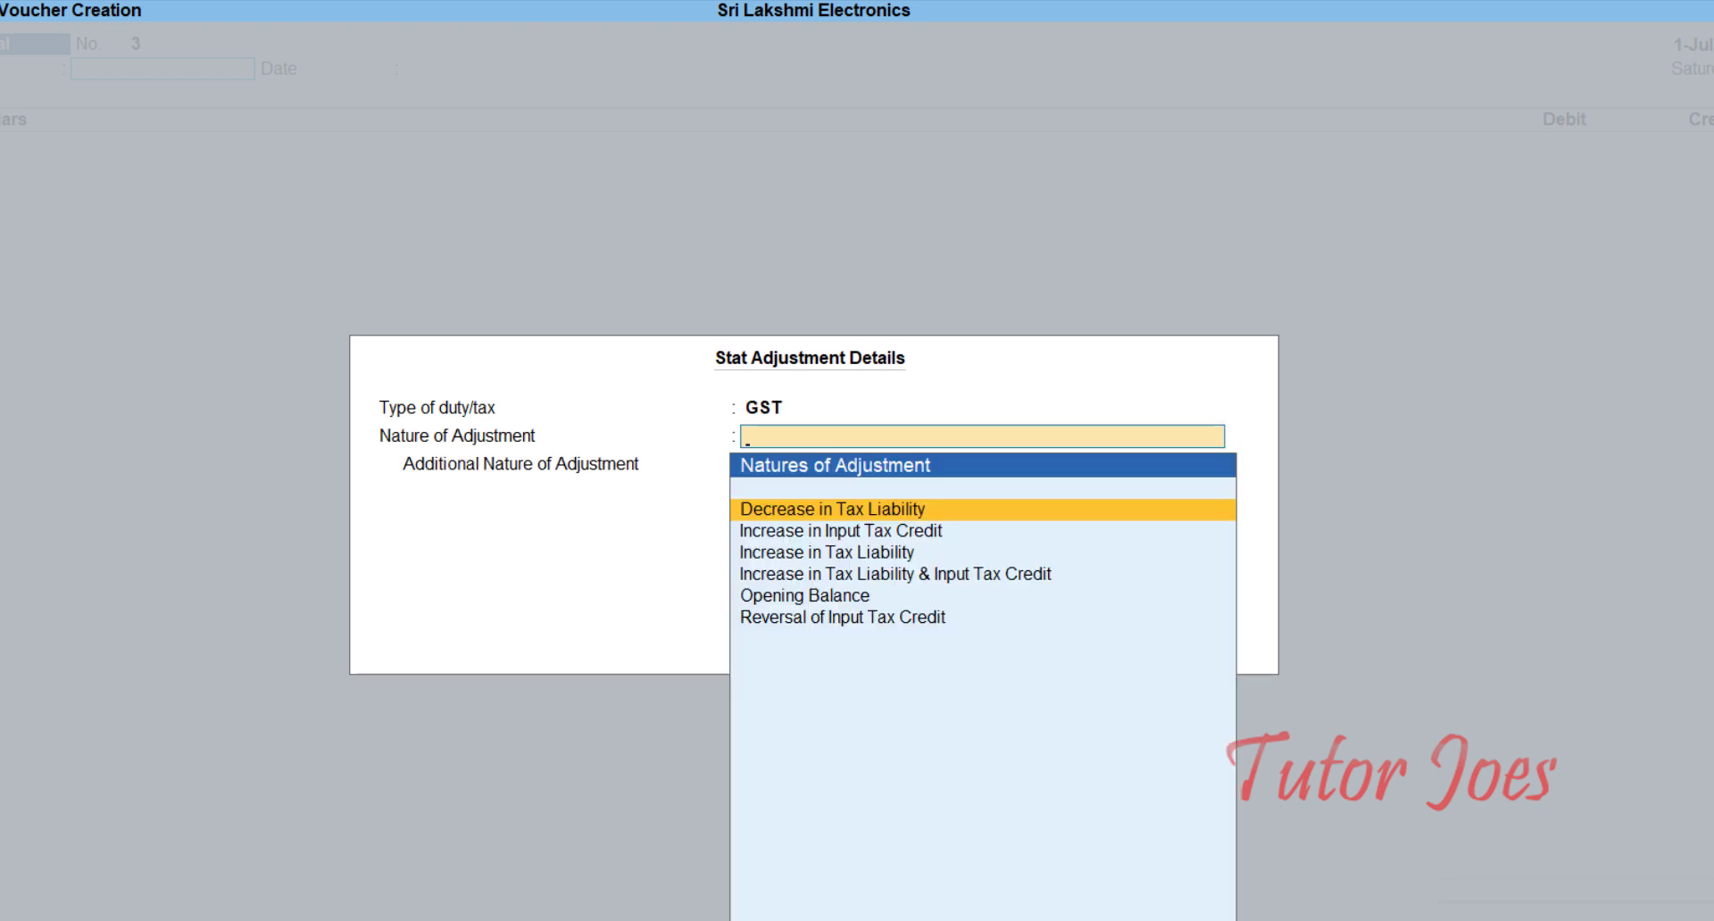
pyautogui.press('Down')
pyautogui.press('Down')
pyautogui.press('Down')
pyautogui.press('Down')
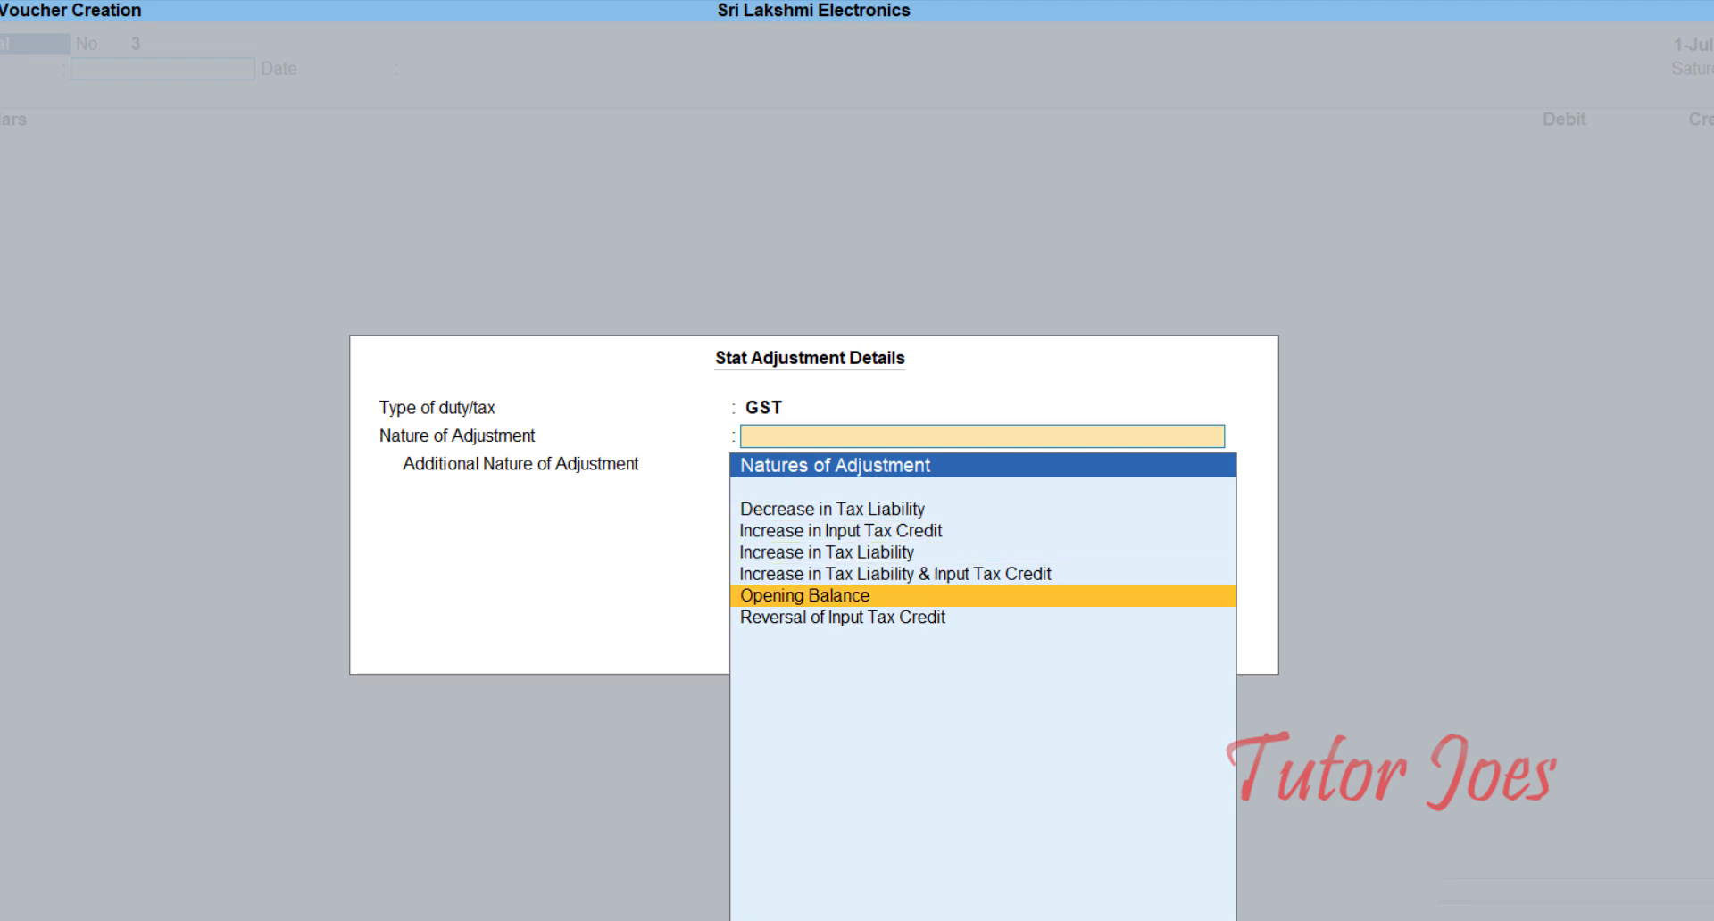
pyautogui.press('Return')
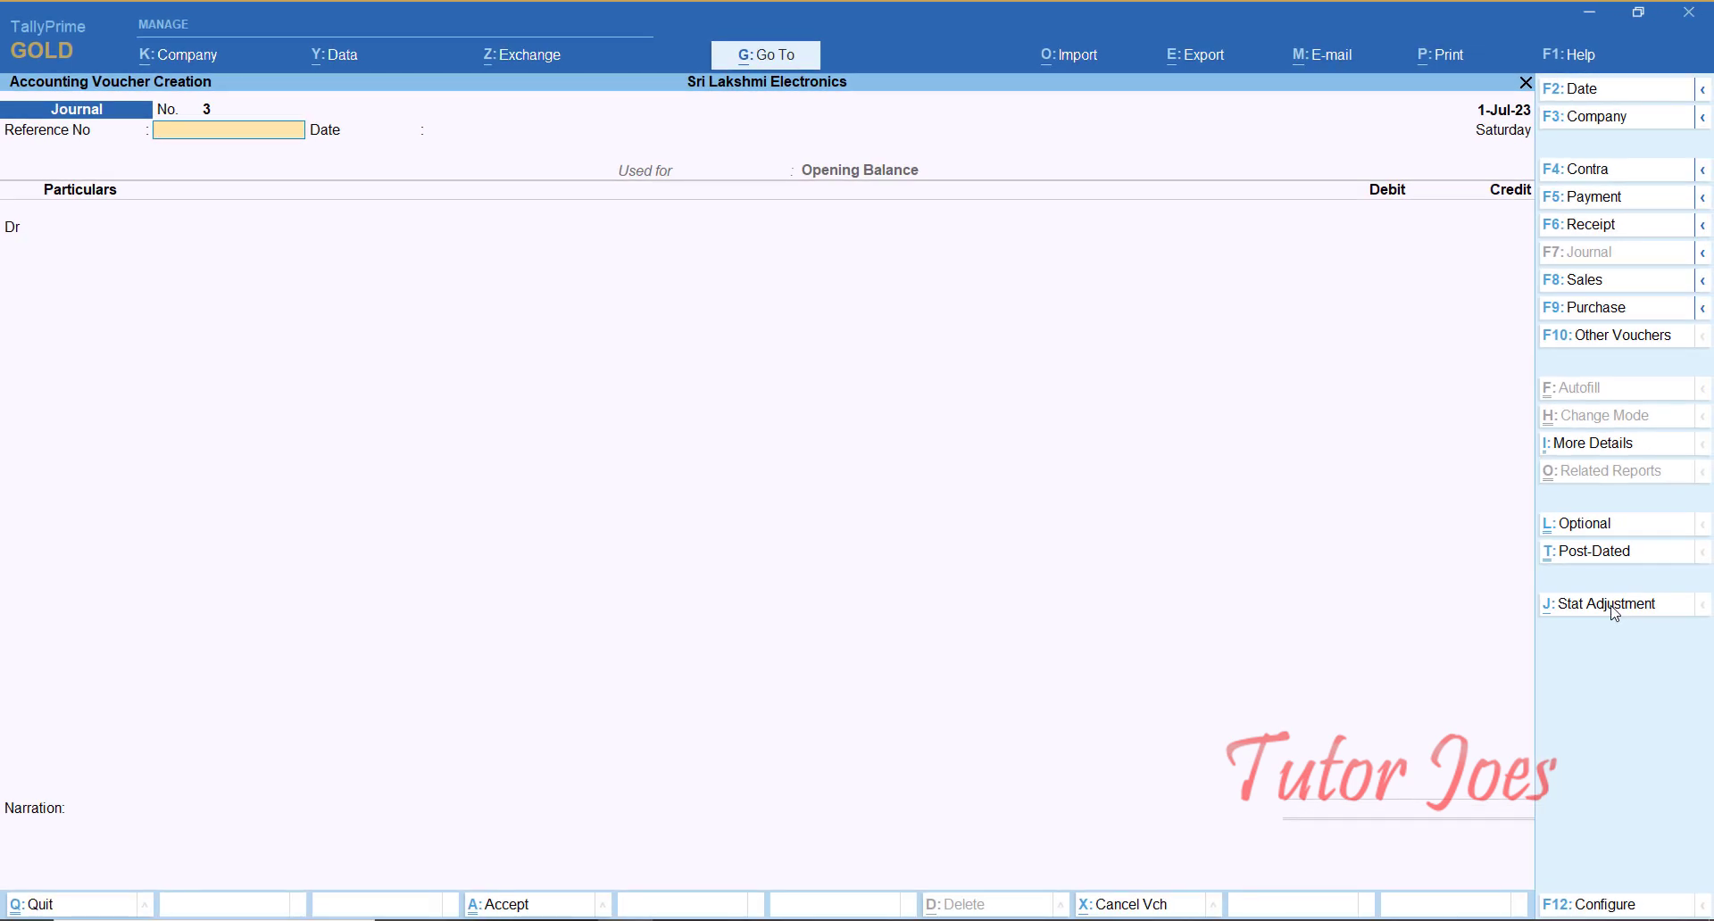
# Step: Leave the reference details blank and debit the SGST ledger with 20,000
pyautogui.press('Return')
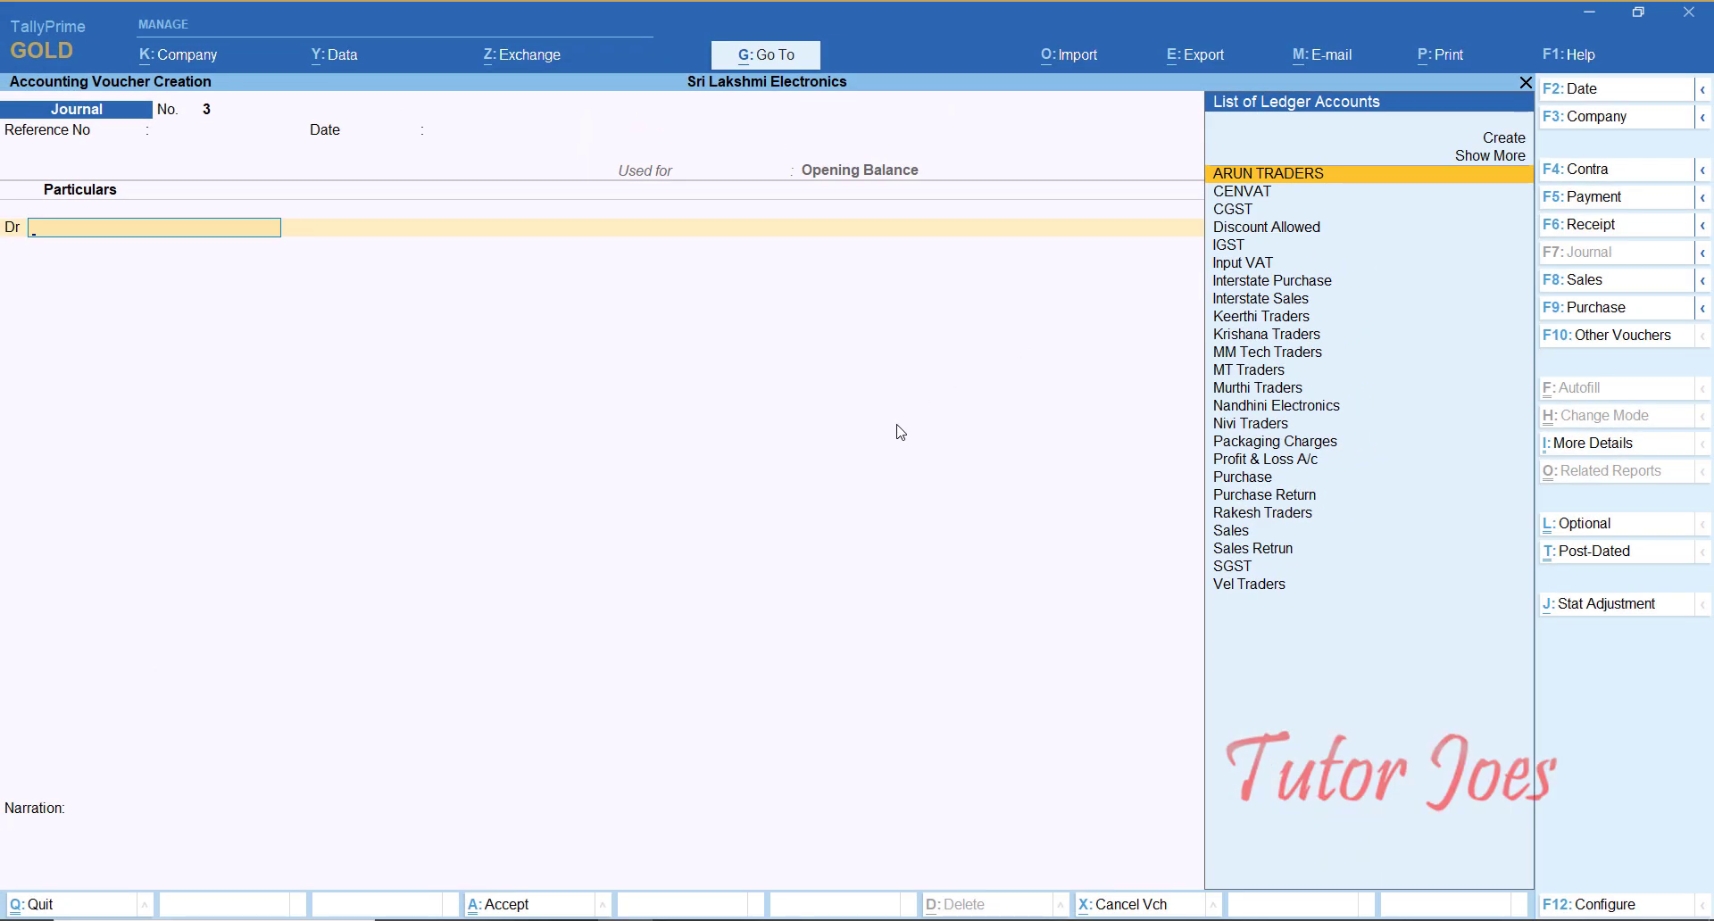
pyautogui.write('S')
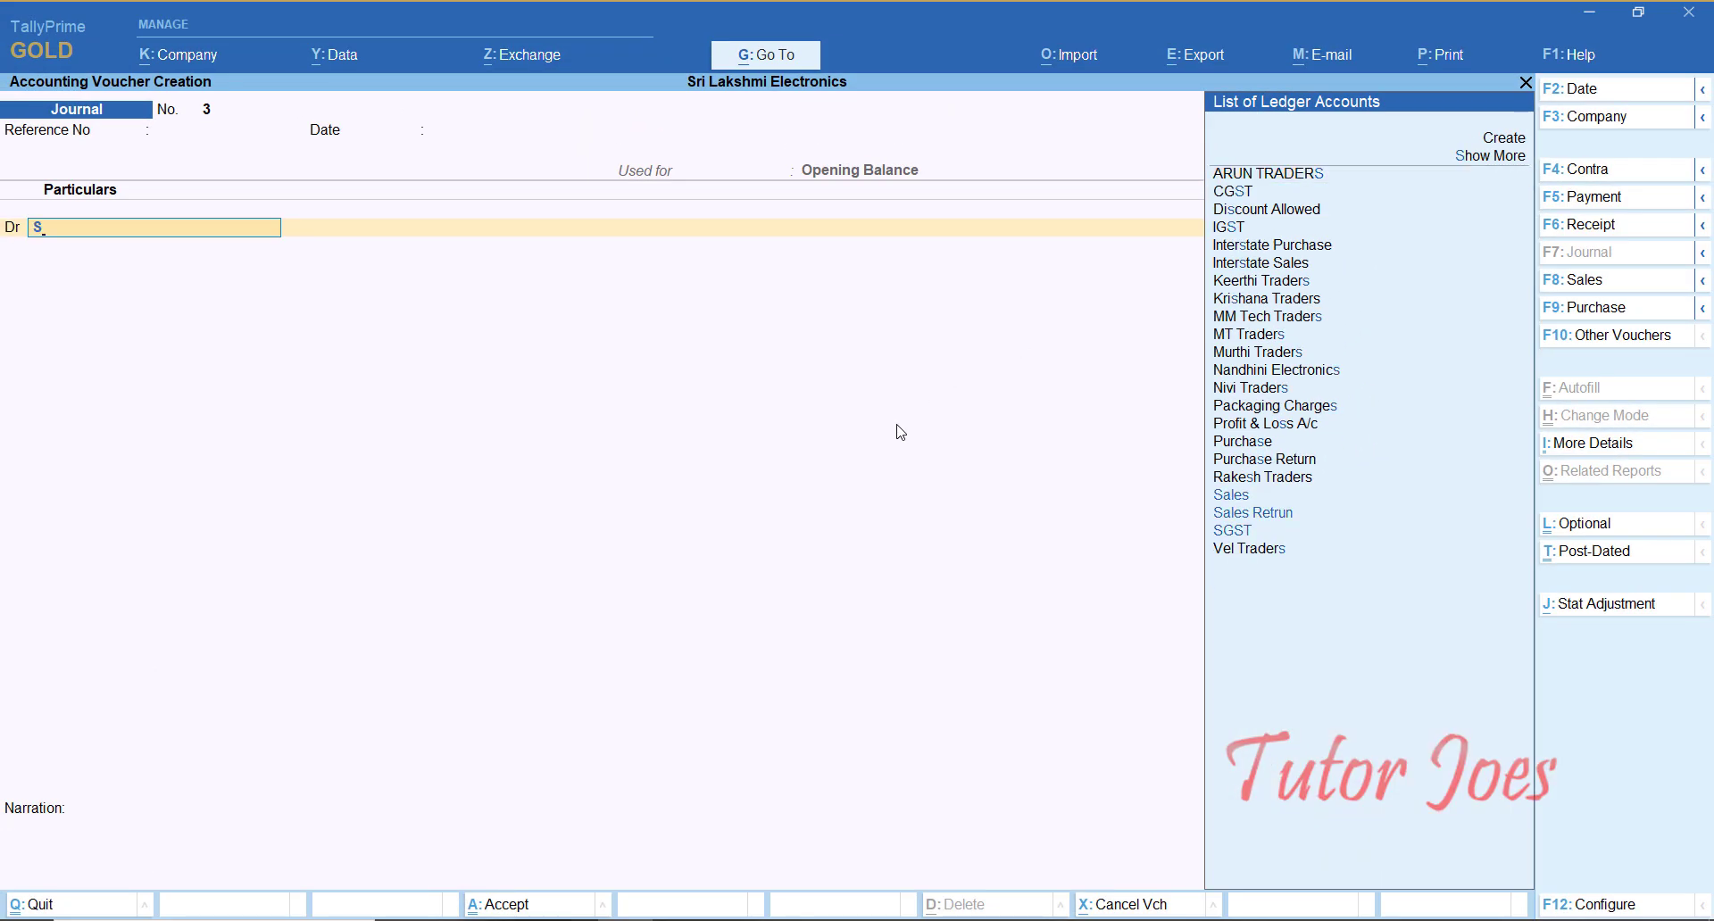
pyautogui.press('Down')
pyautogui.press('Down')
pyautogui.press('Return')
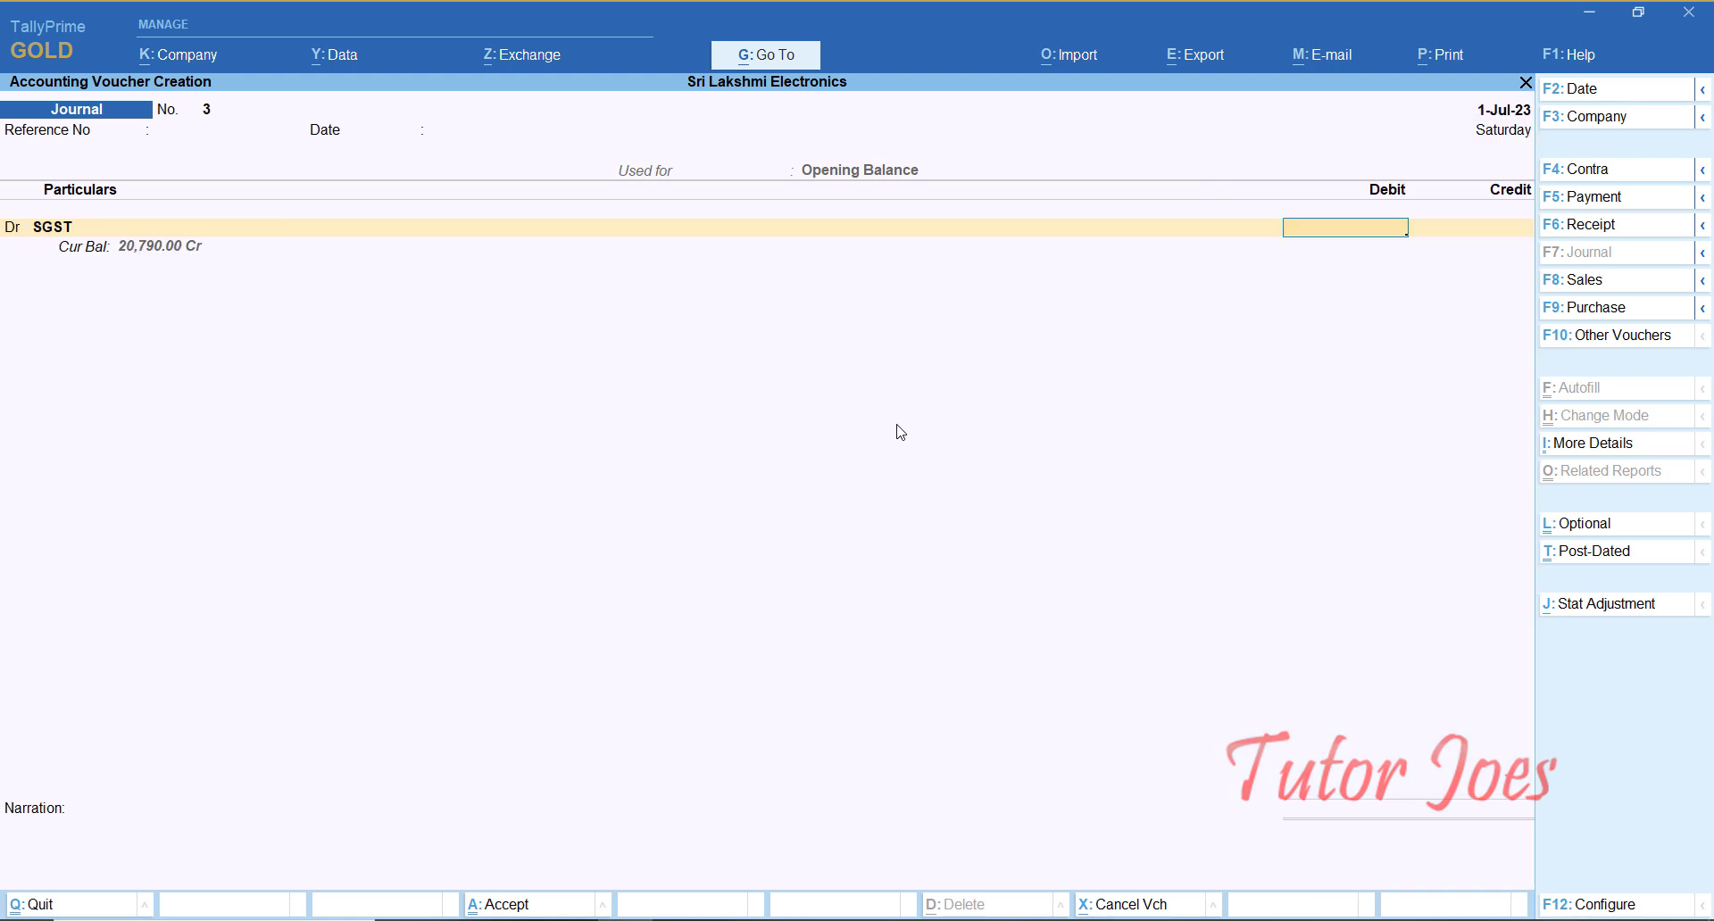
pyautogui.write('20000')
pyautogui.press('Return')
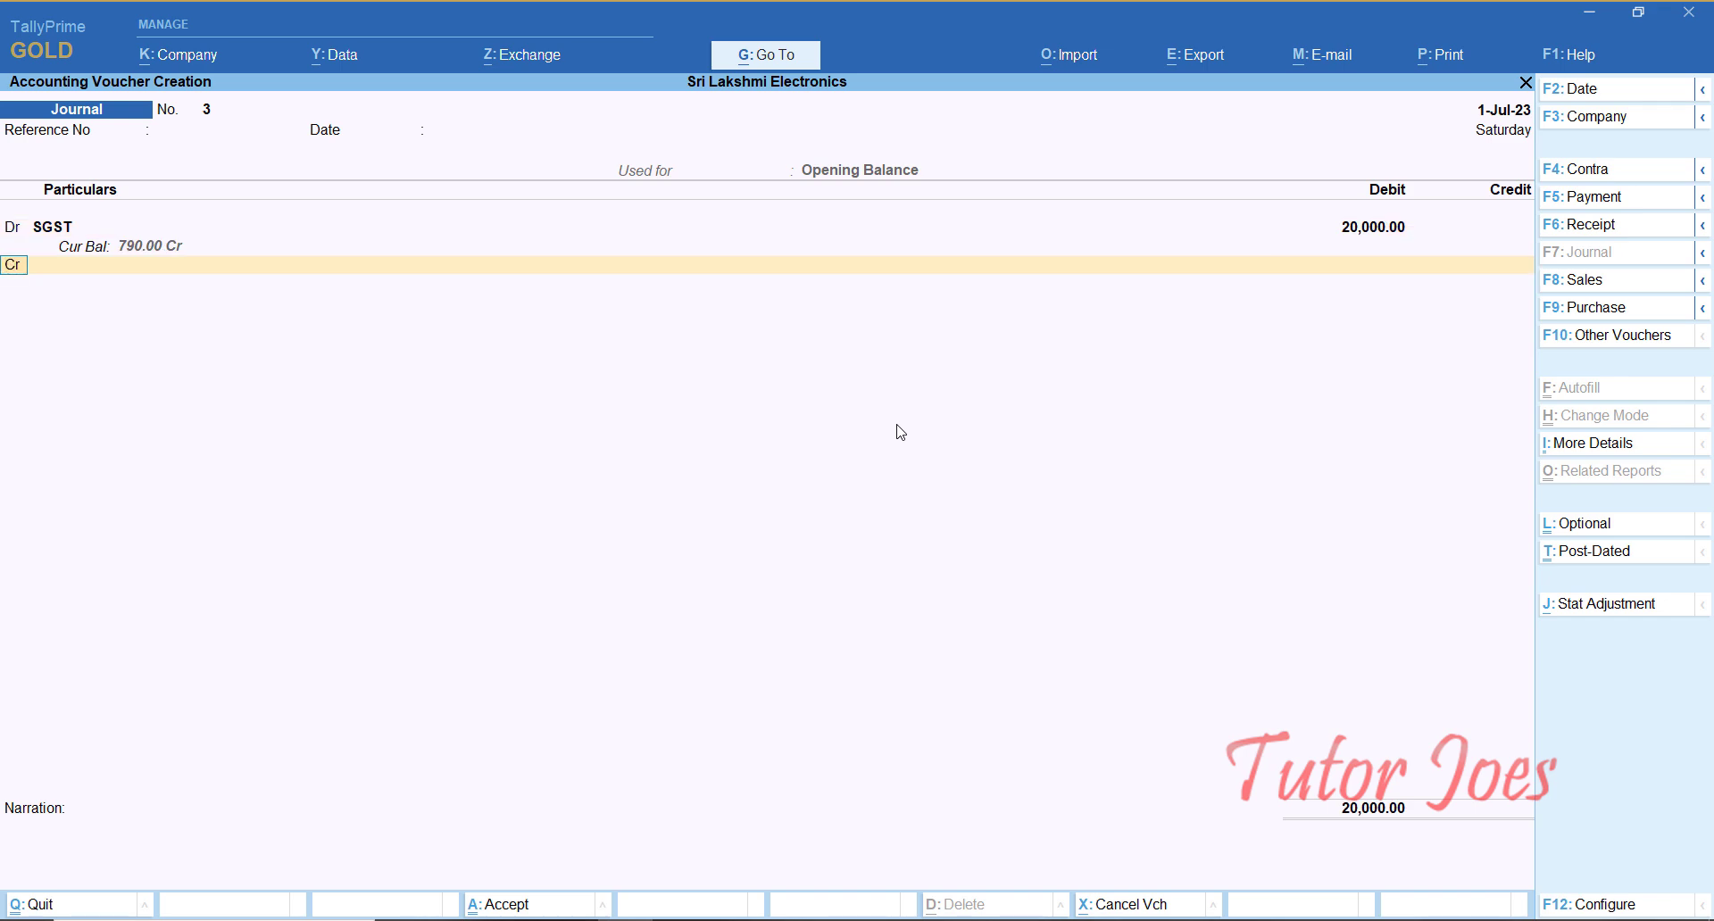
# Step: Credit the Input VAT ledger with 20,000 and save the journal voucher without a narration
pyautogui.press('Return')
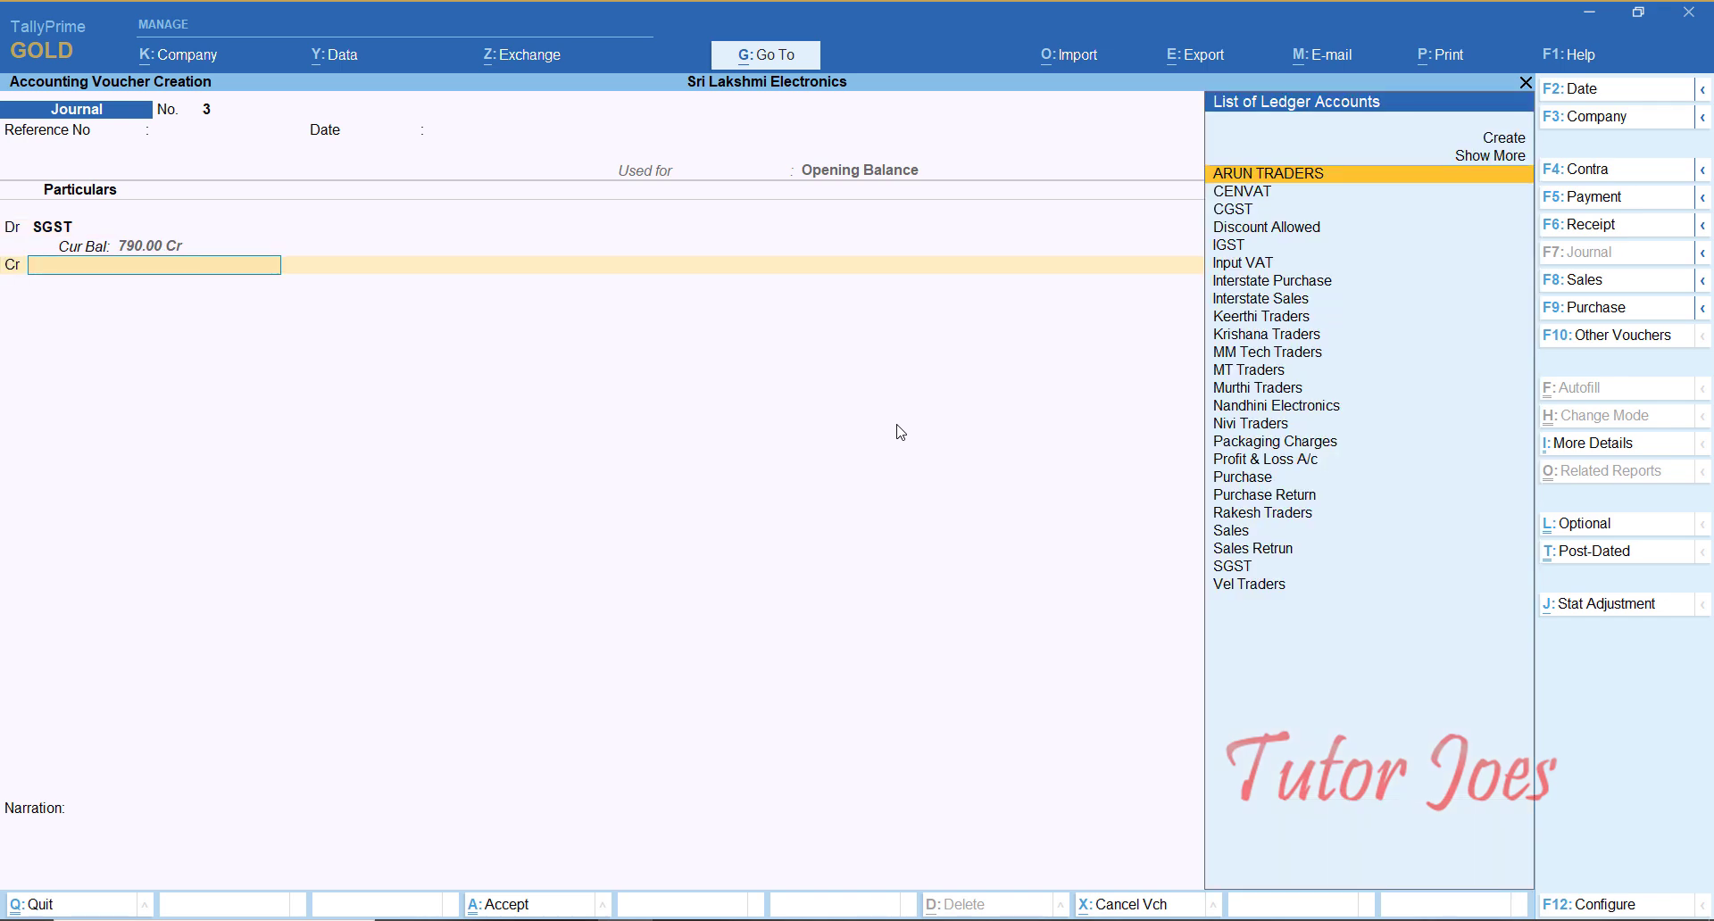
pyautogui.write('In')
pyautogui.press('Down')
pyautogui.press('Up')
pyautogui.press('Return')
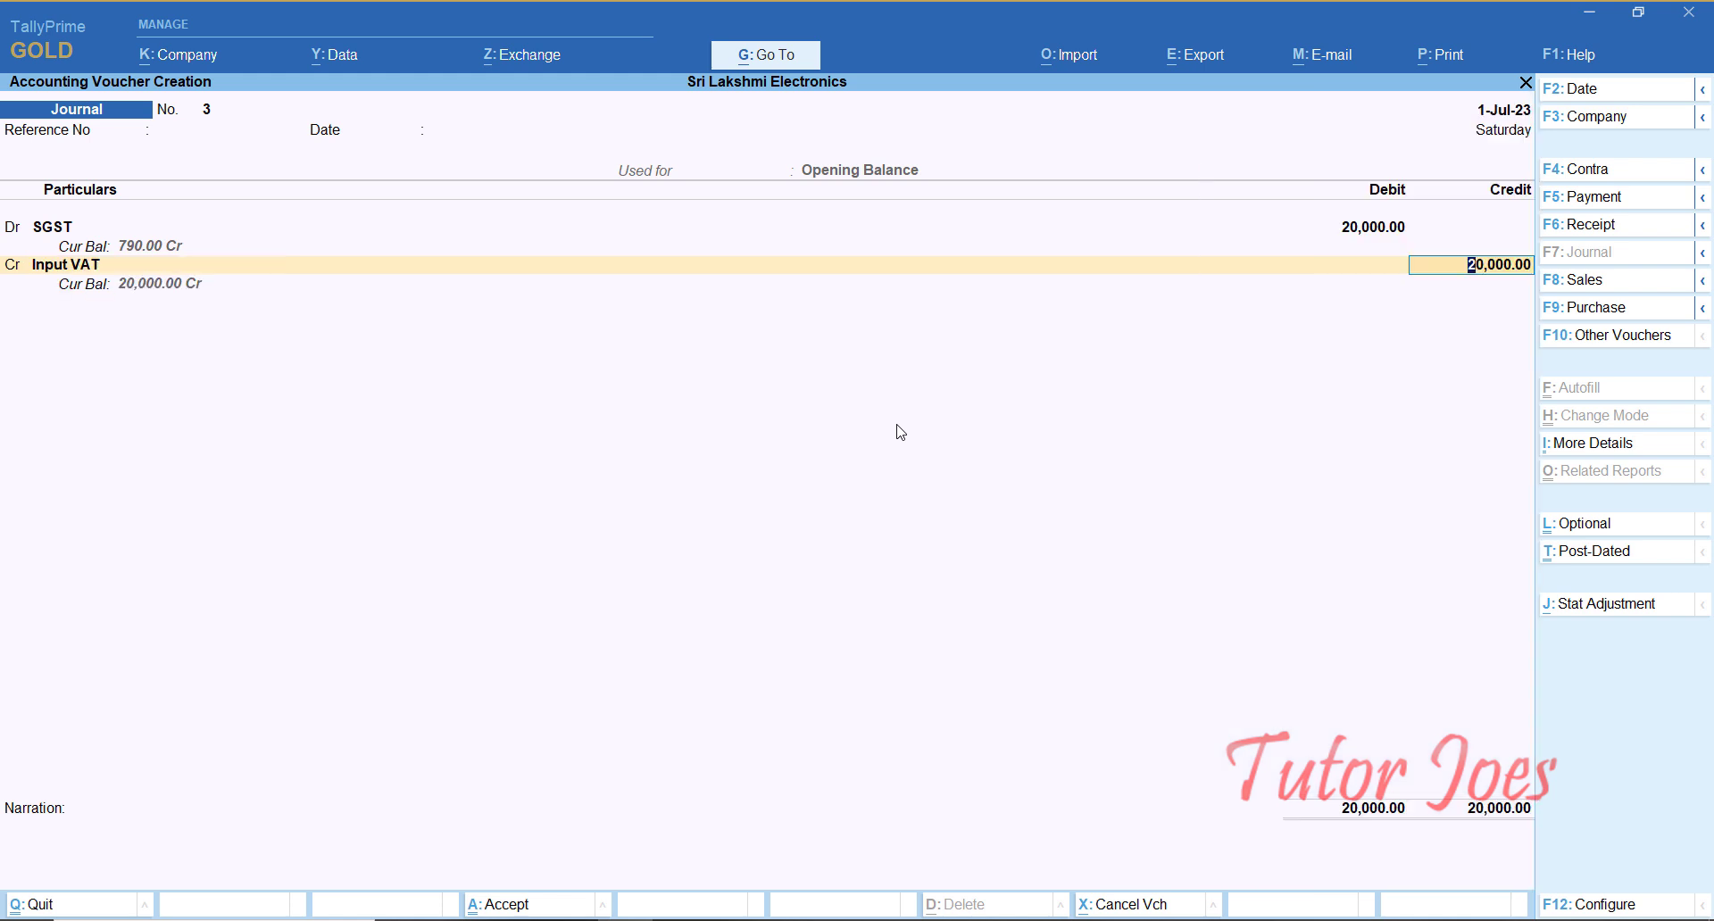
pyautogui.press('Return')
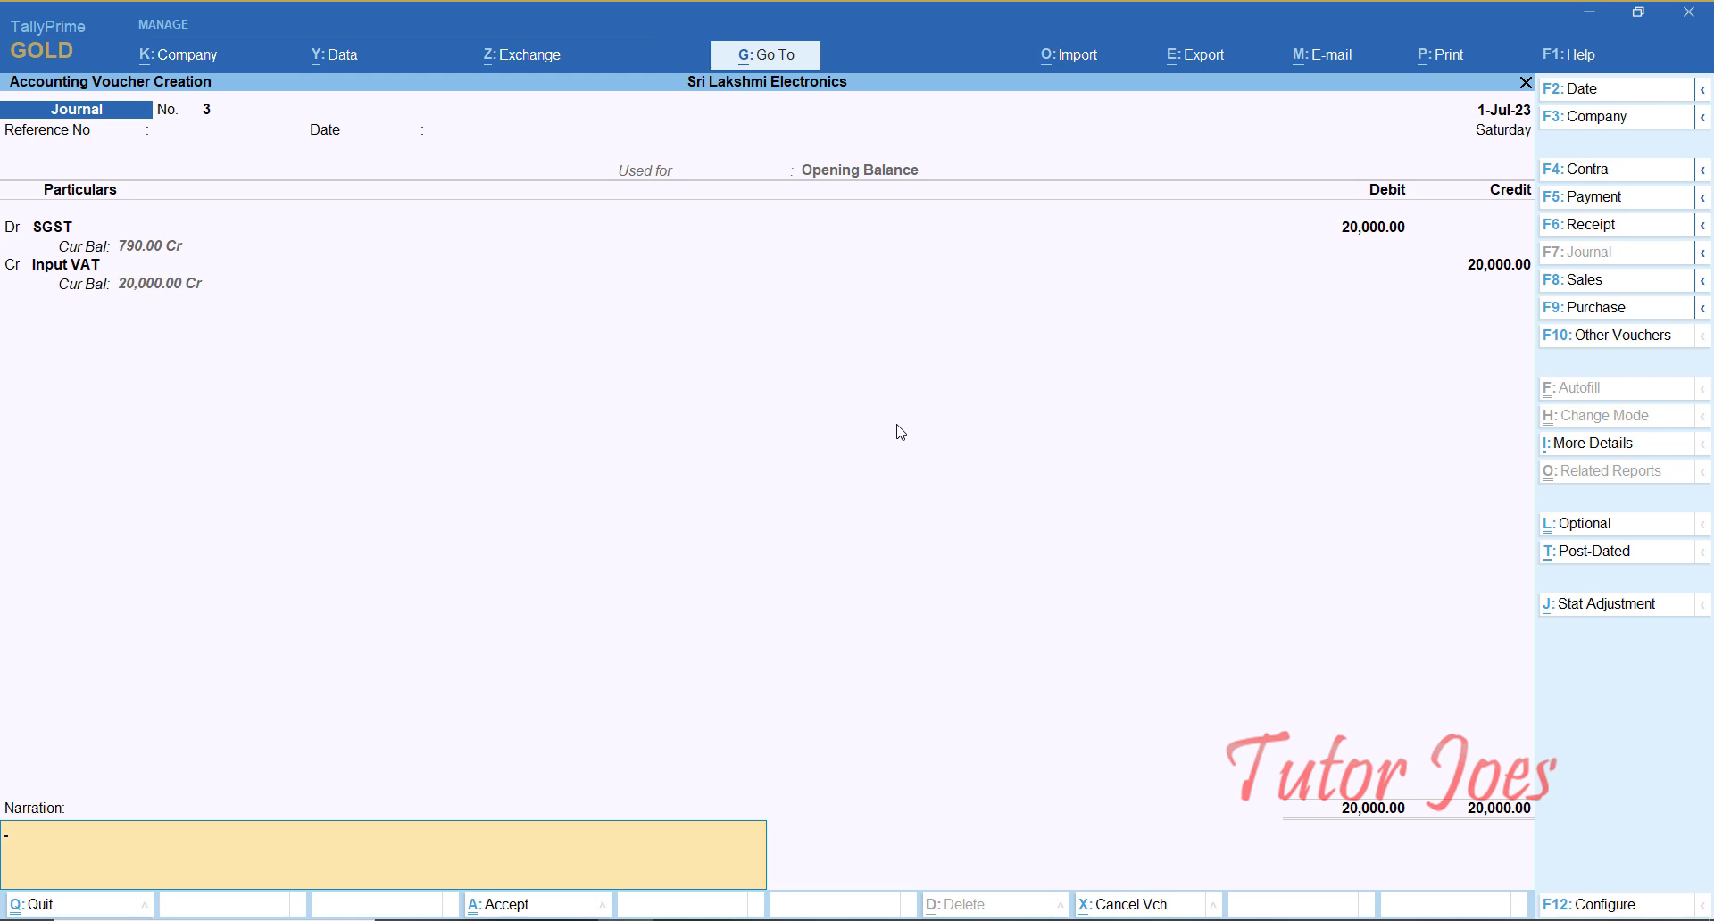
pyautogui.press('Return')
pyautogui.press('Return')
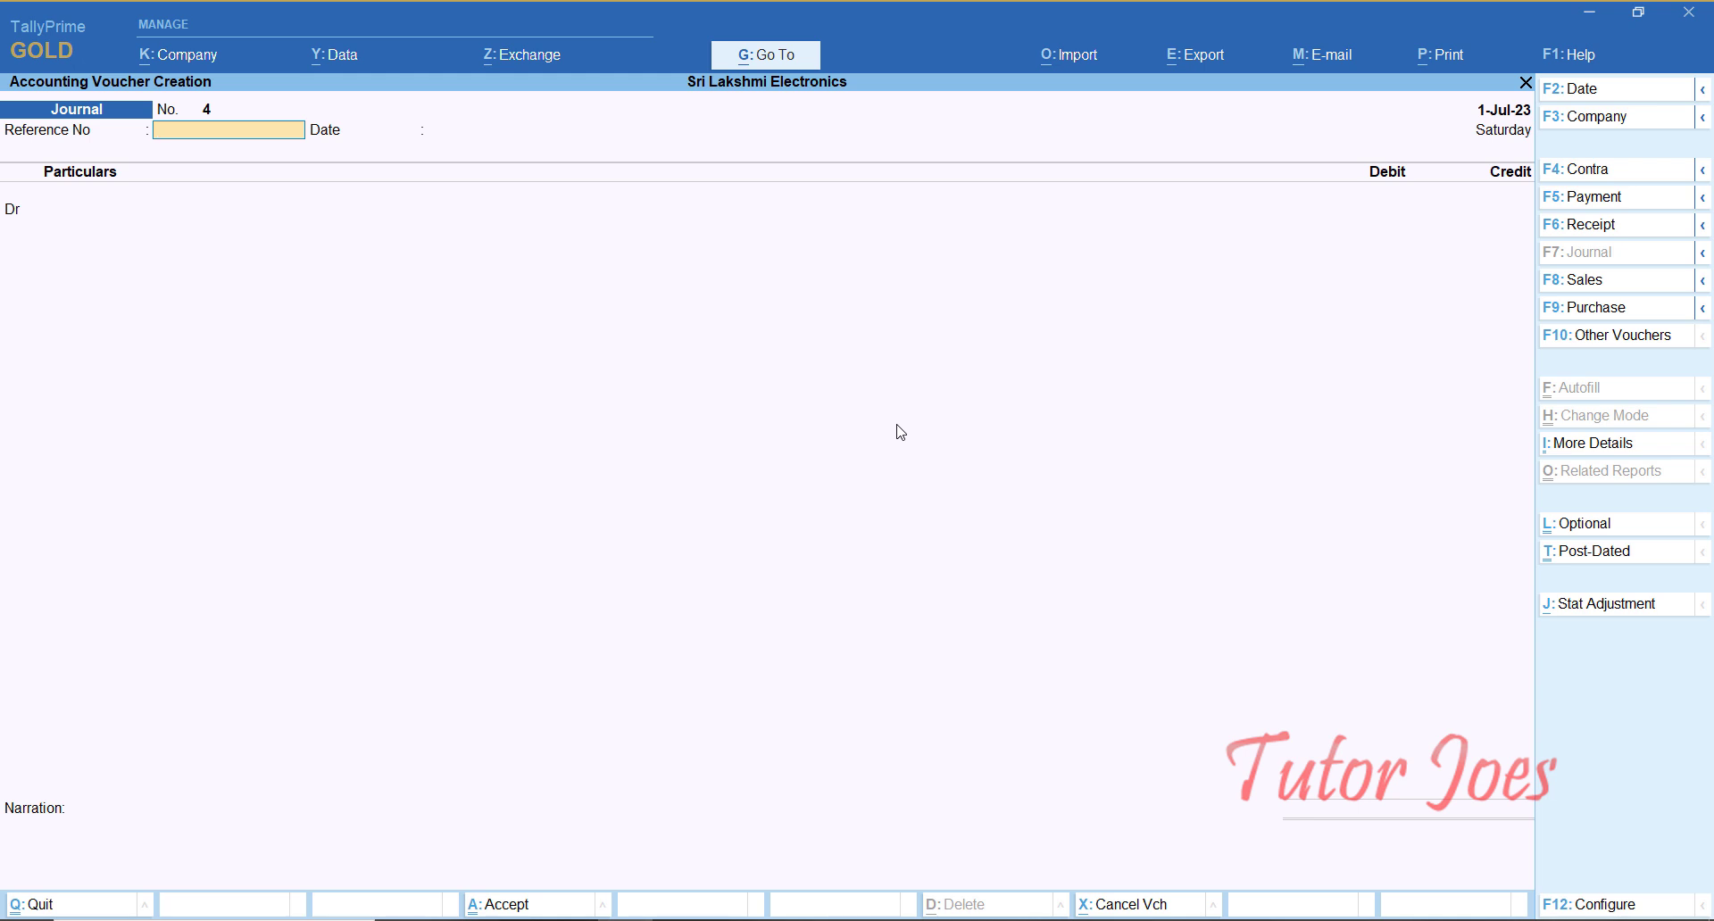
# Step: Mark the new journal voucher as a GST Opening Balance adjustment, leaving its reference number and date blank
pyautogui.hotkey('alt', 'j')
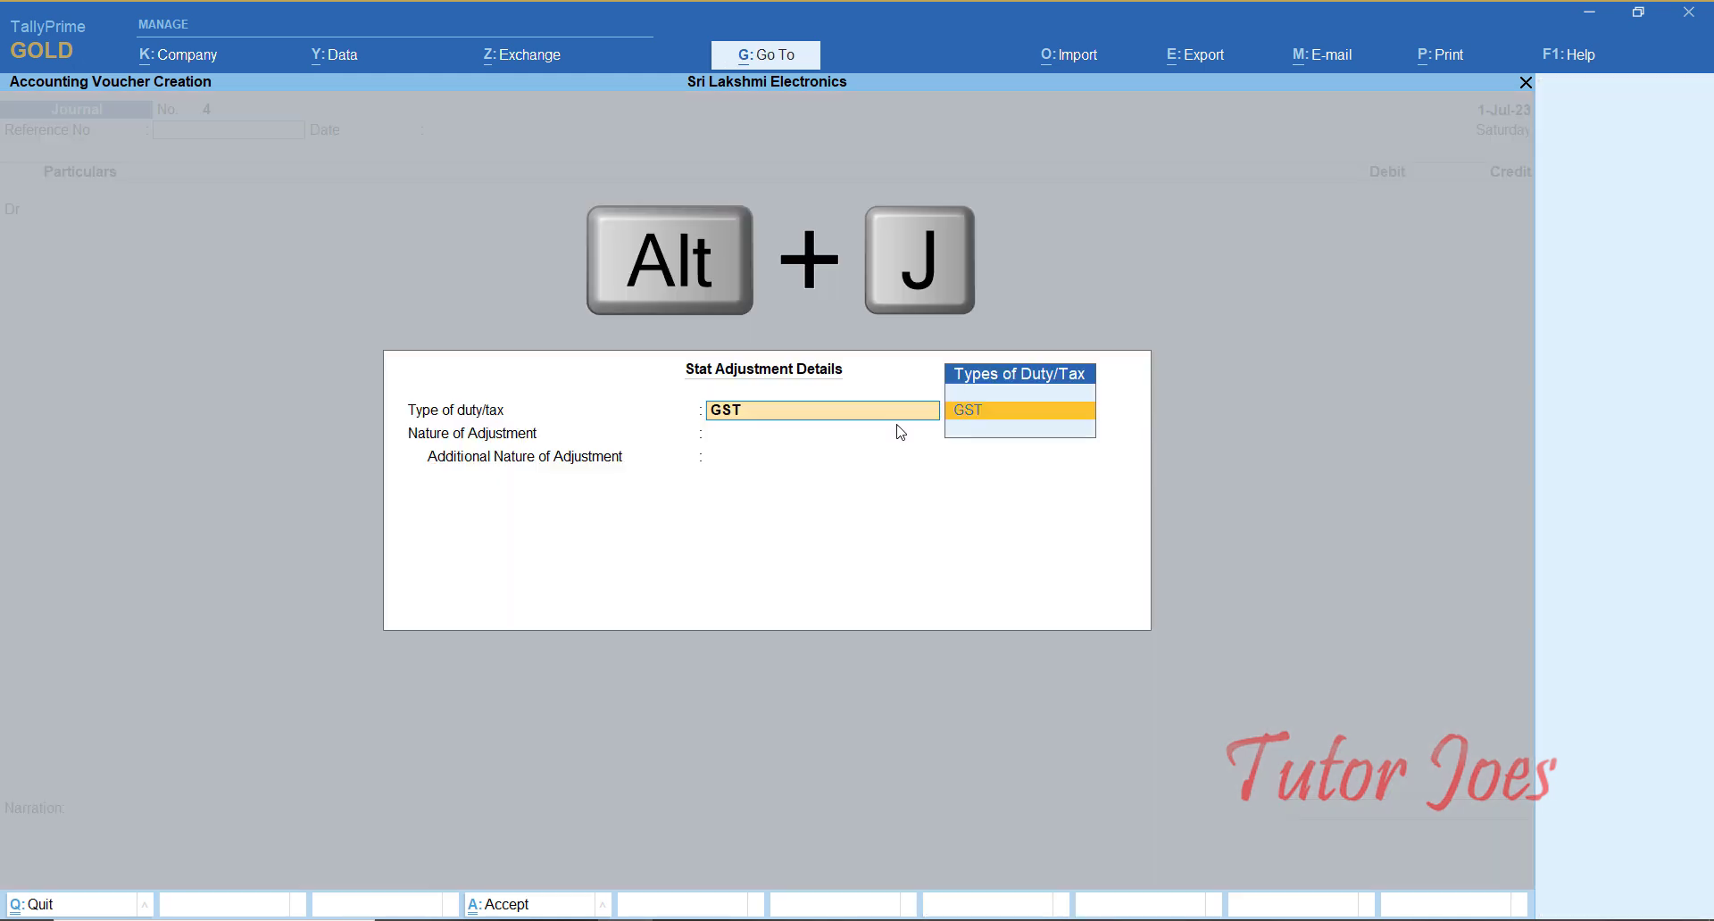
pyautogui.press('Return')
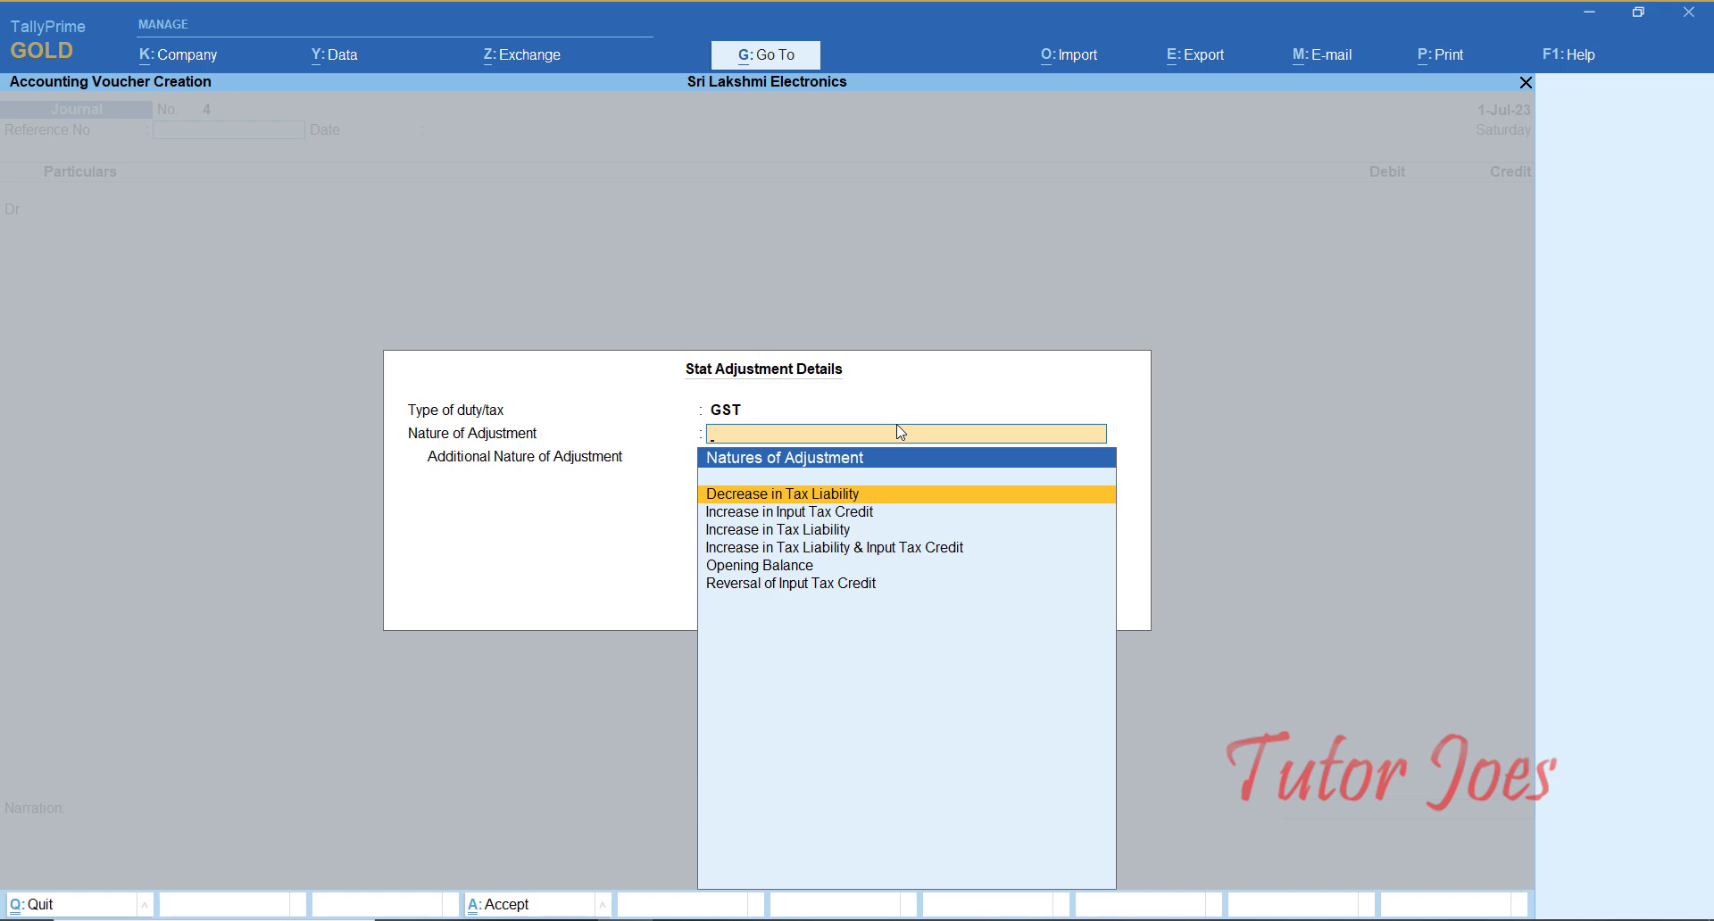
pyautogui.press('Down')
pyautogui.press('Down')
pyautogui.press('Down')
pyautogui.press('Down')
pyautogui.press('Return')
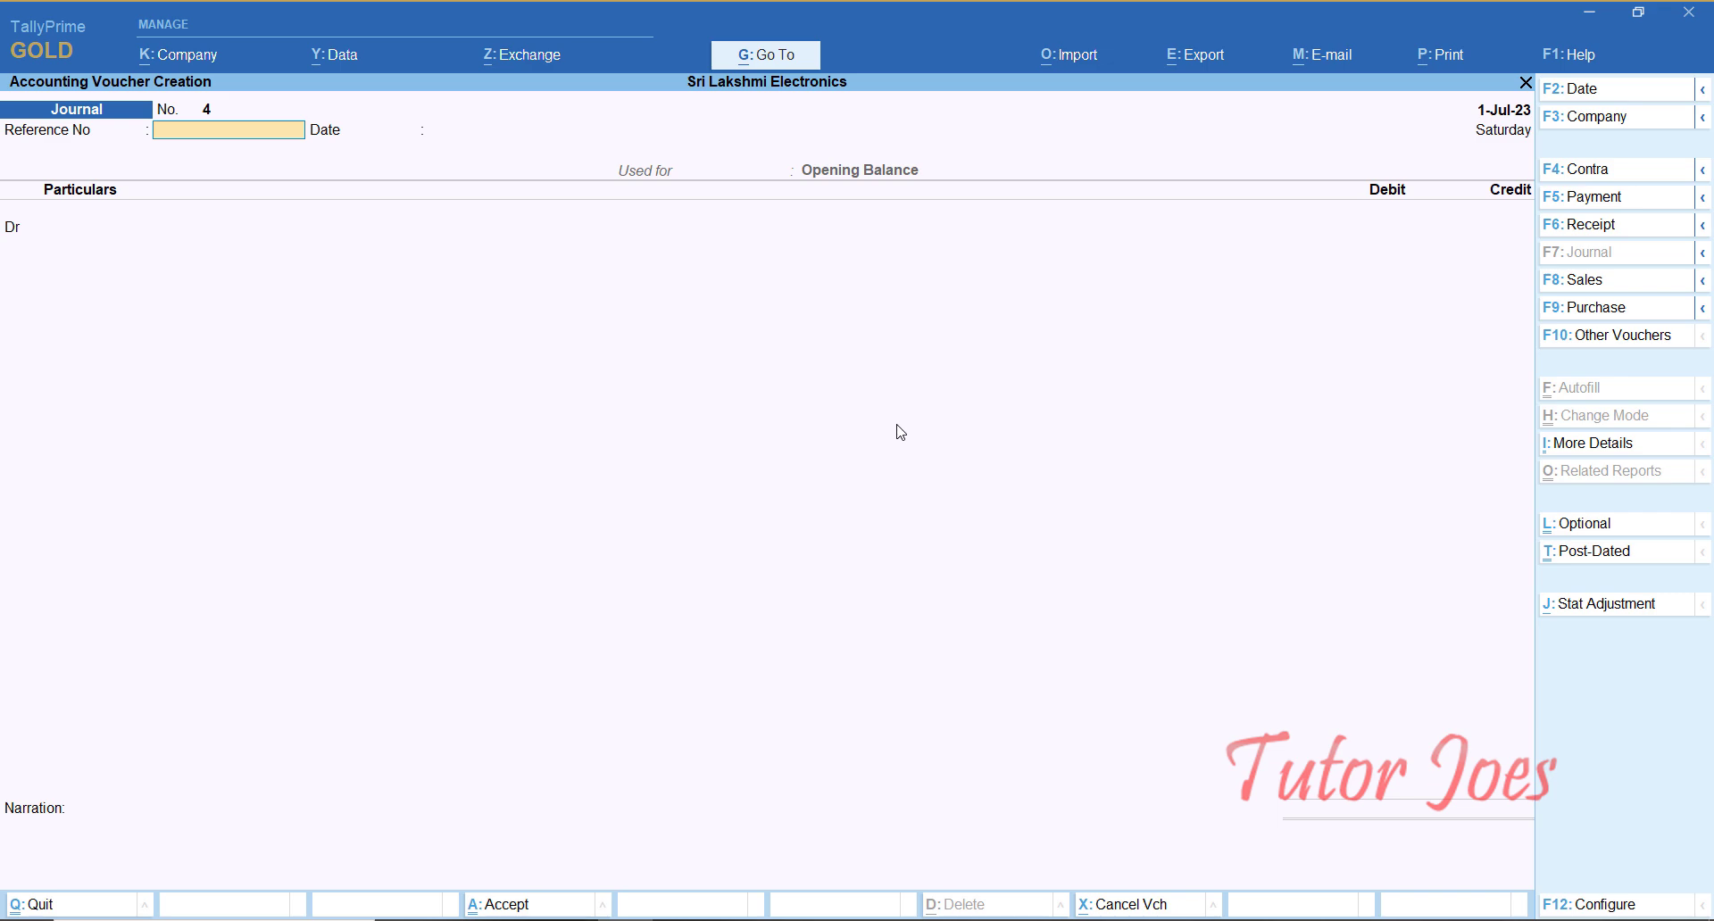
pyautogui.press('Return')
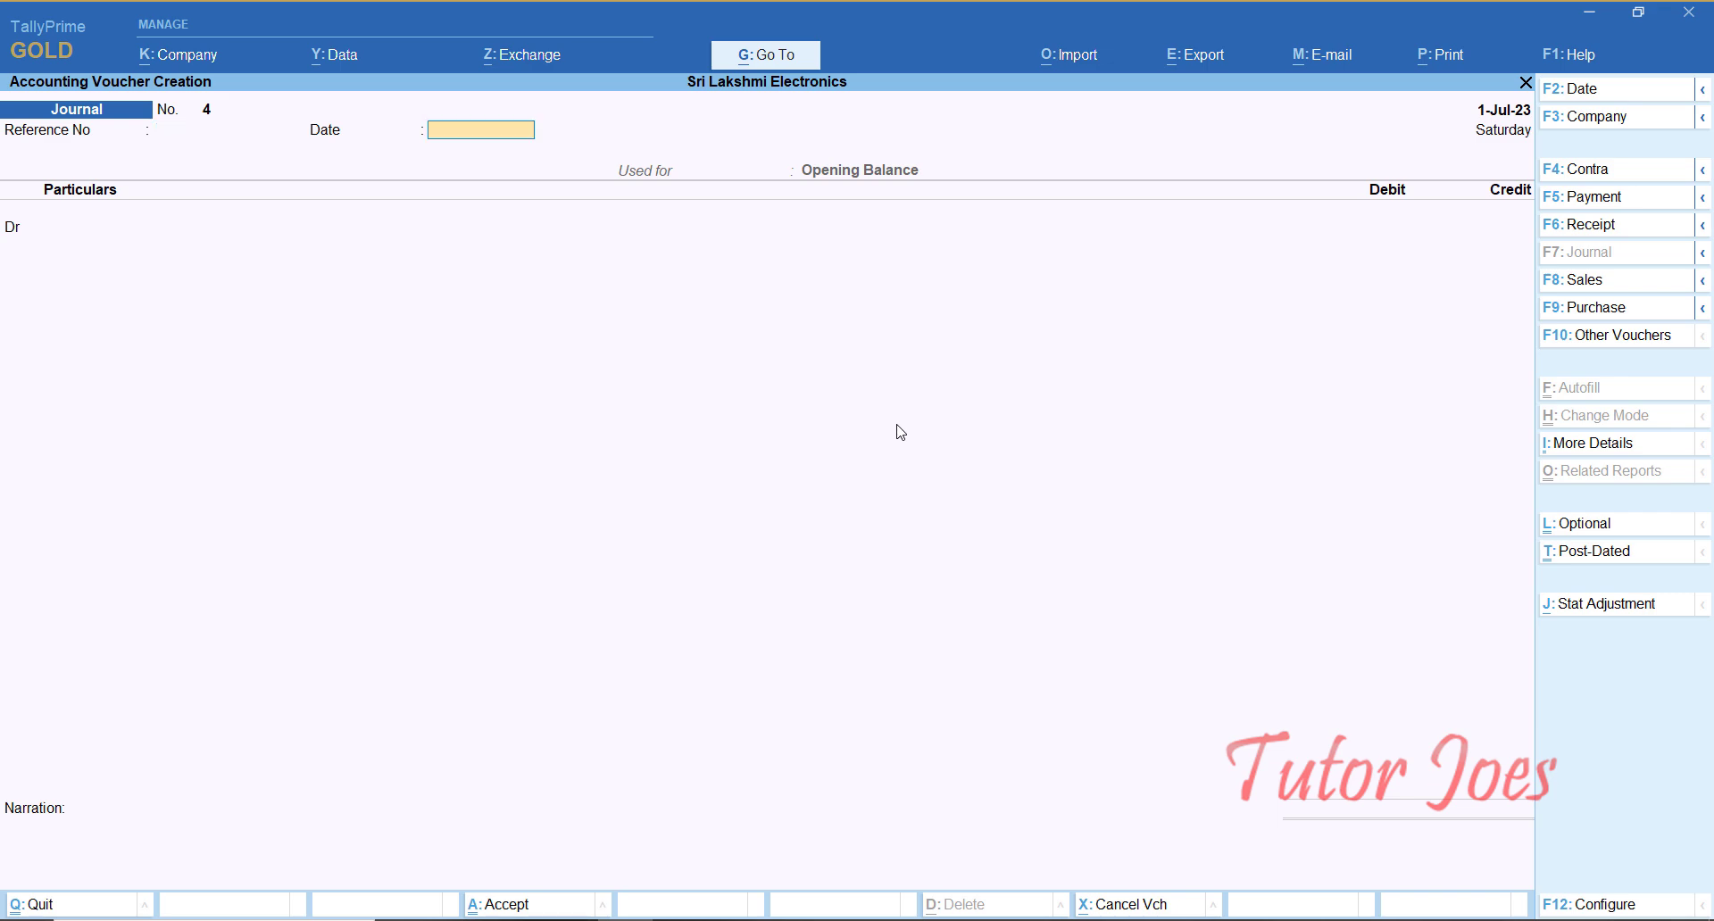
pyautogui.press('Return')
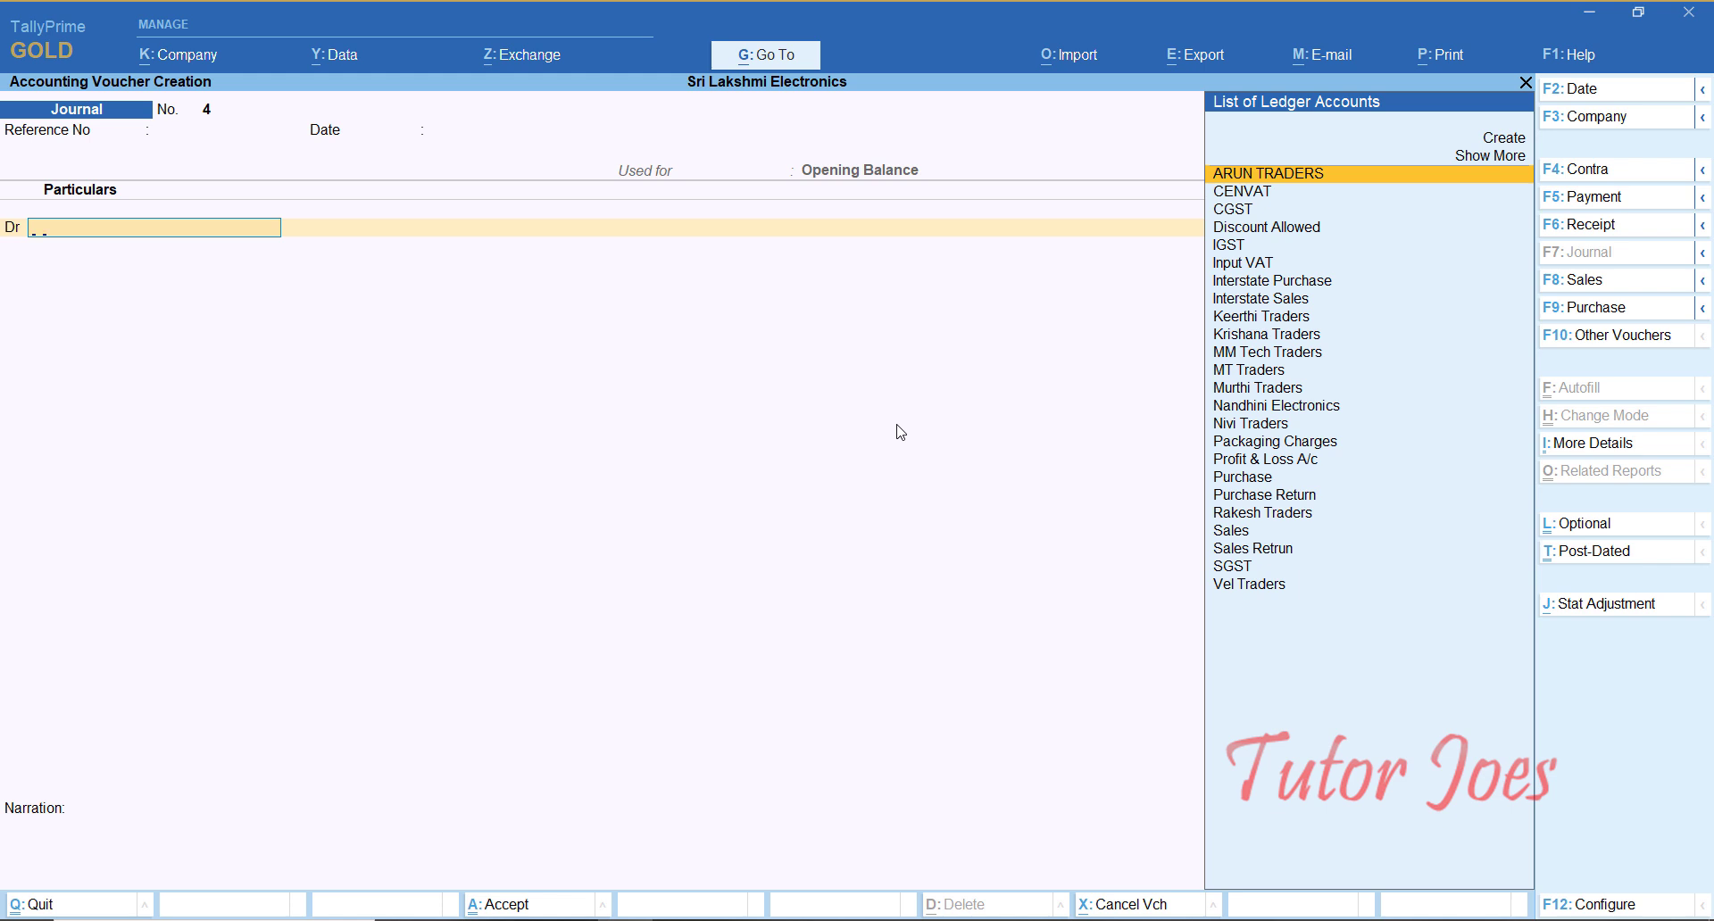
# Step: Debit the CGST ledger with 5,000 in the Opening Balance journal voucher
pyautogui.write('C')
pyautogui.press('Down')
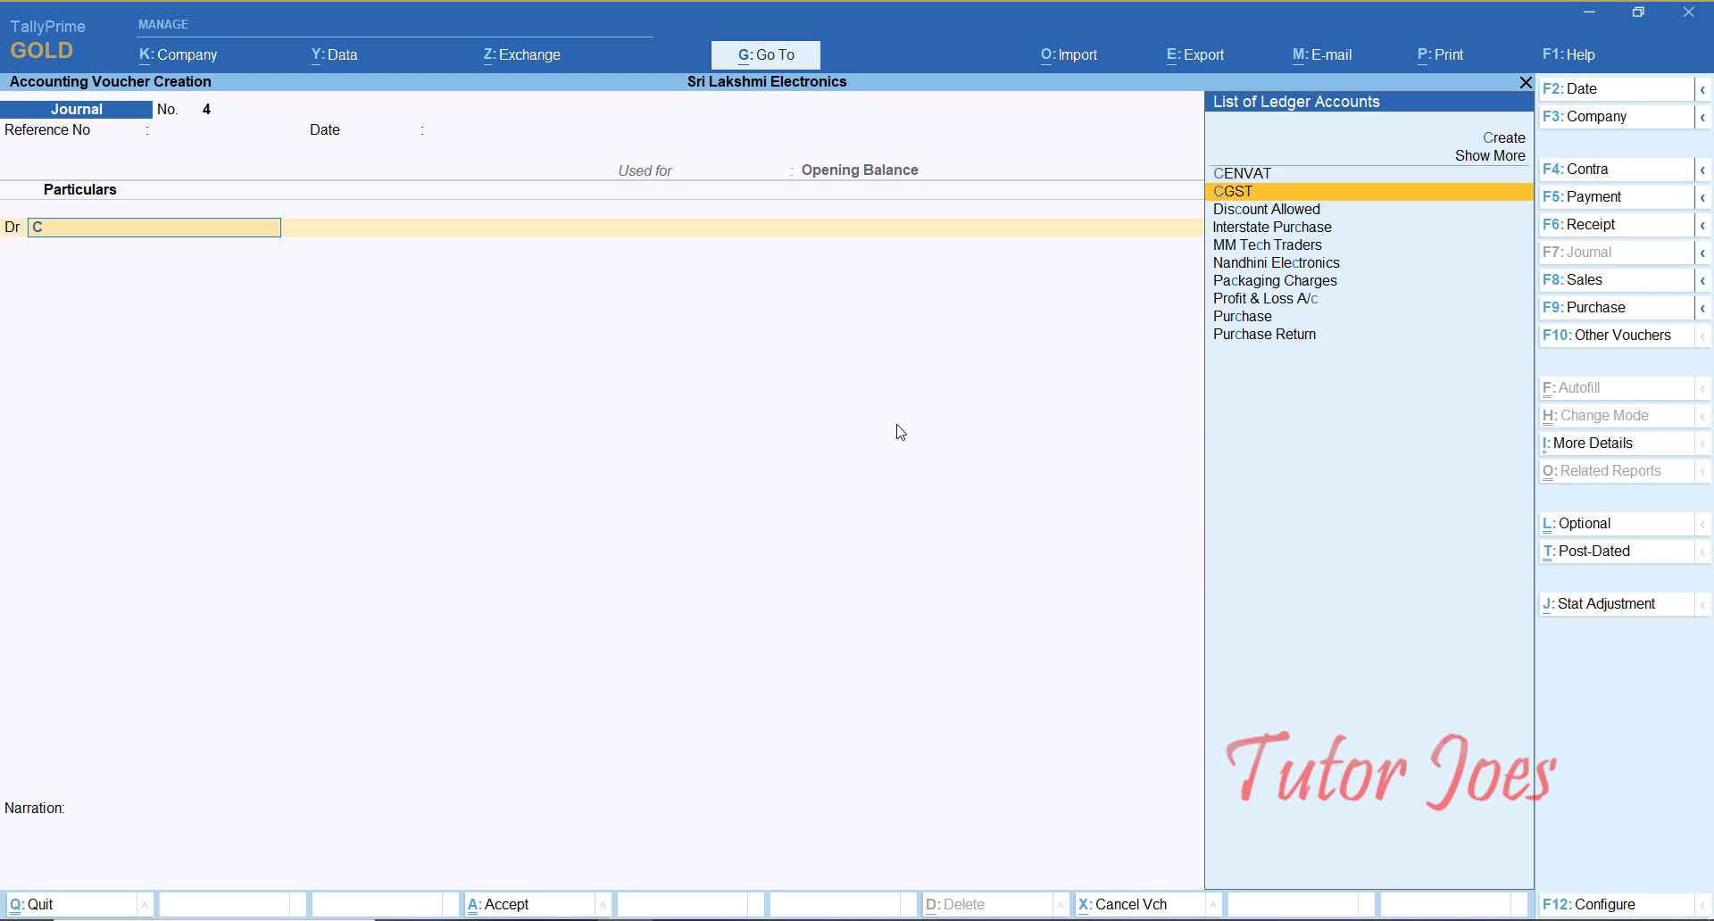
pyautogui.press('Return')
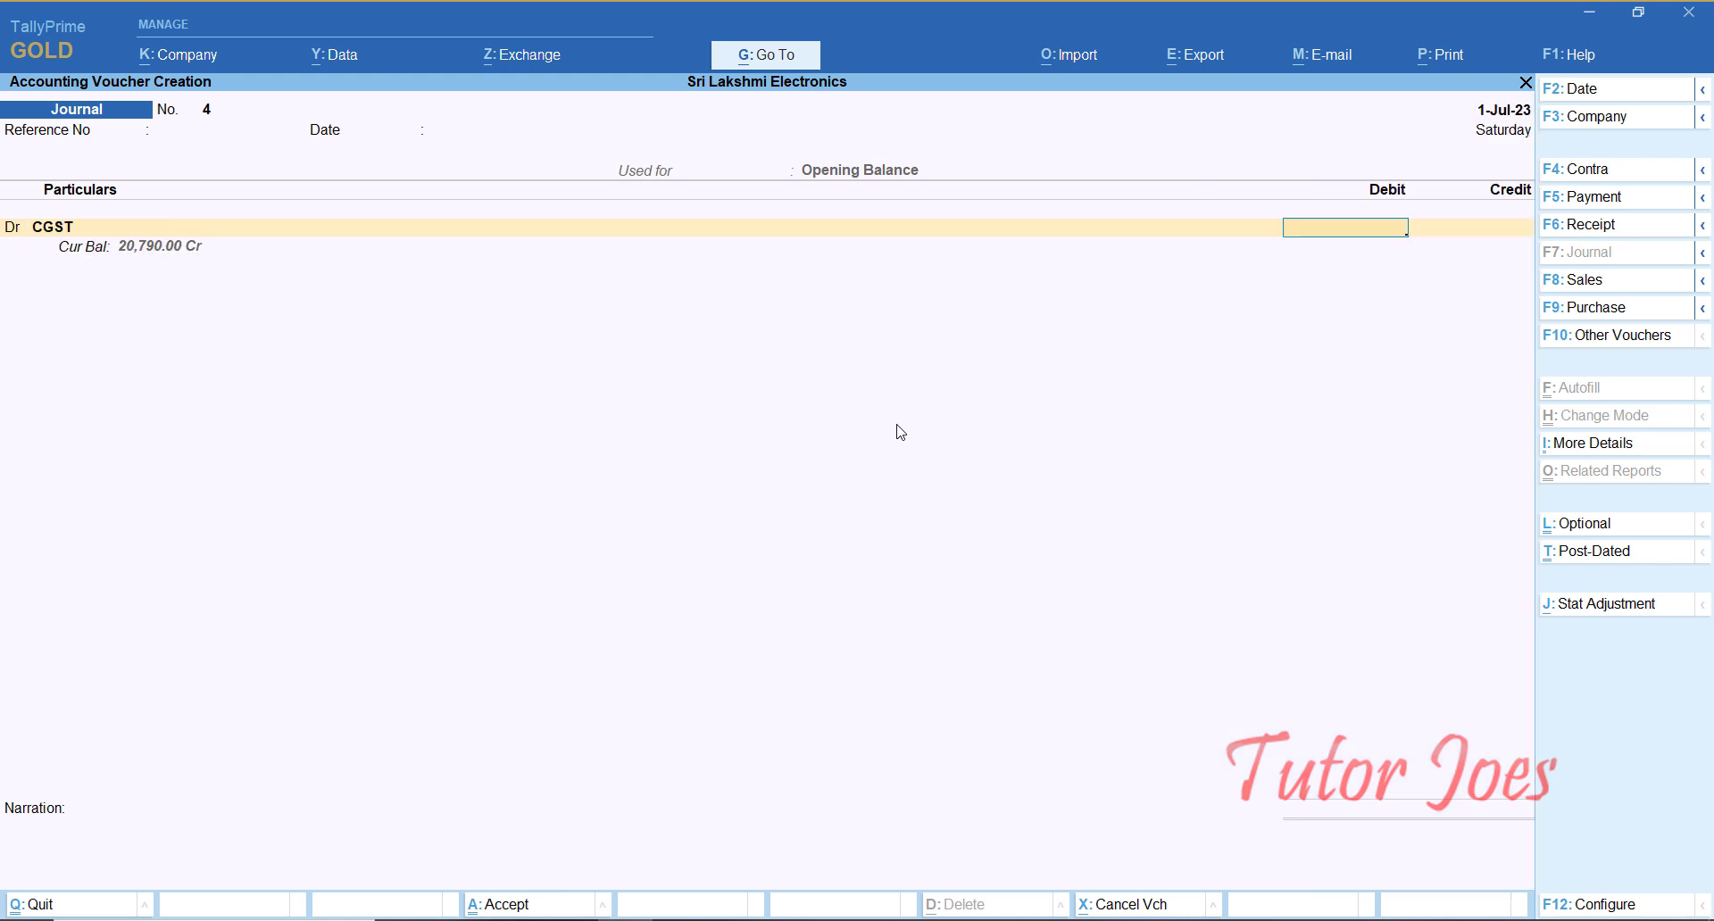
pyautogui.write('5000')
pyautogui.press('Return')
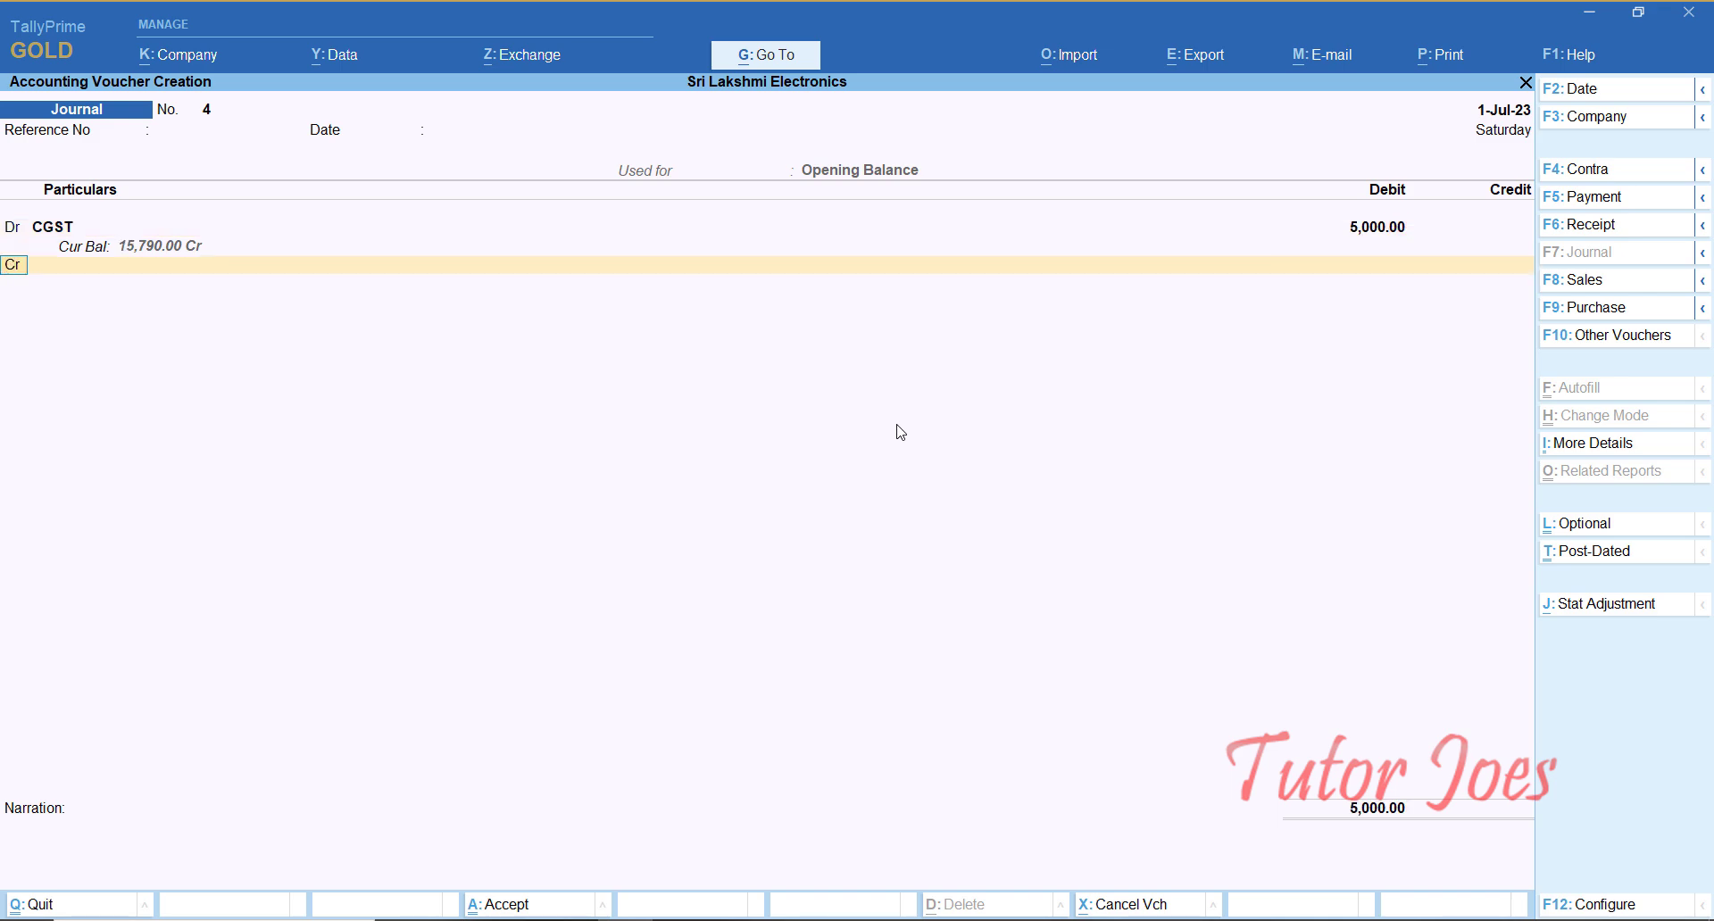
# Step: Credit the CENVAT ledger with 5,000 and save the journal voucher without a narration
pyautogui.press('Return')
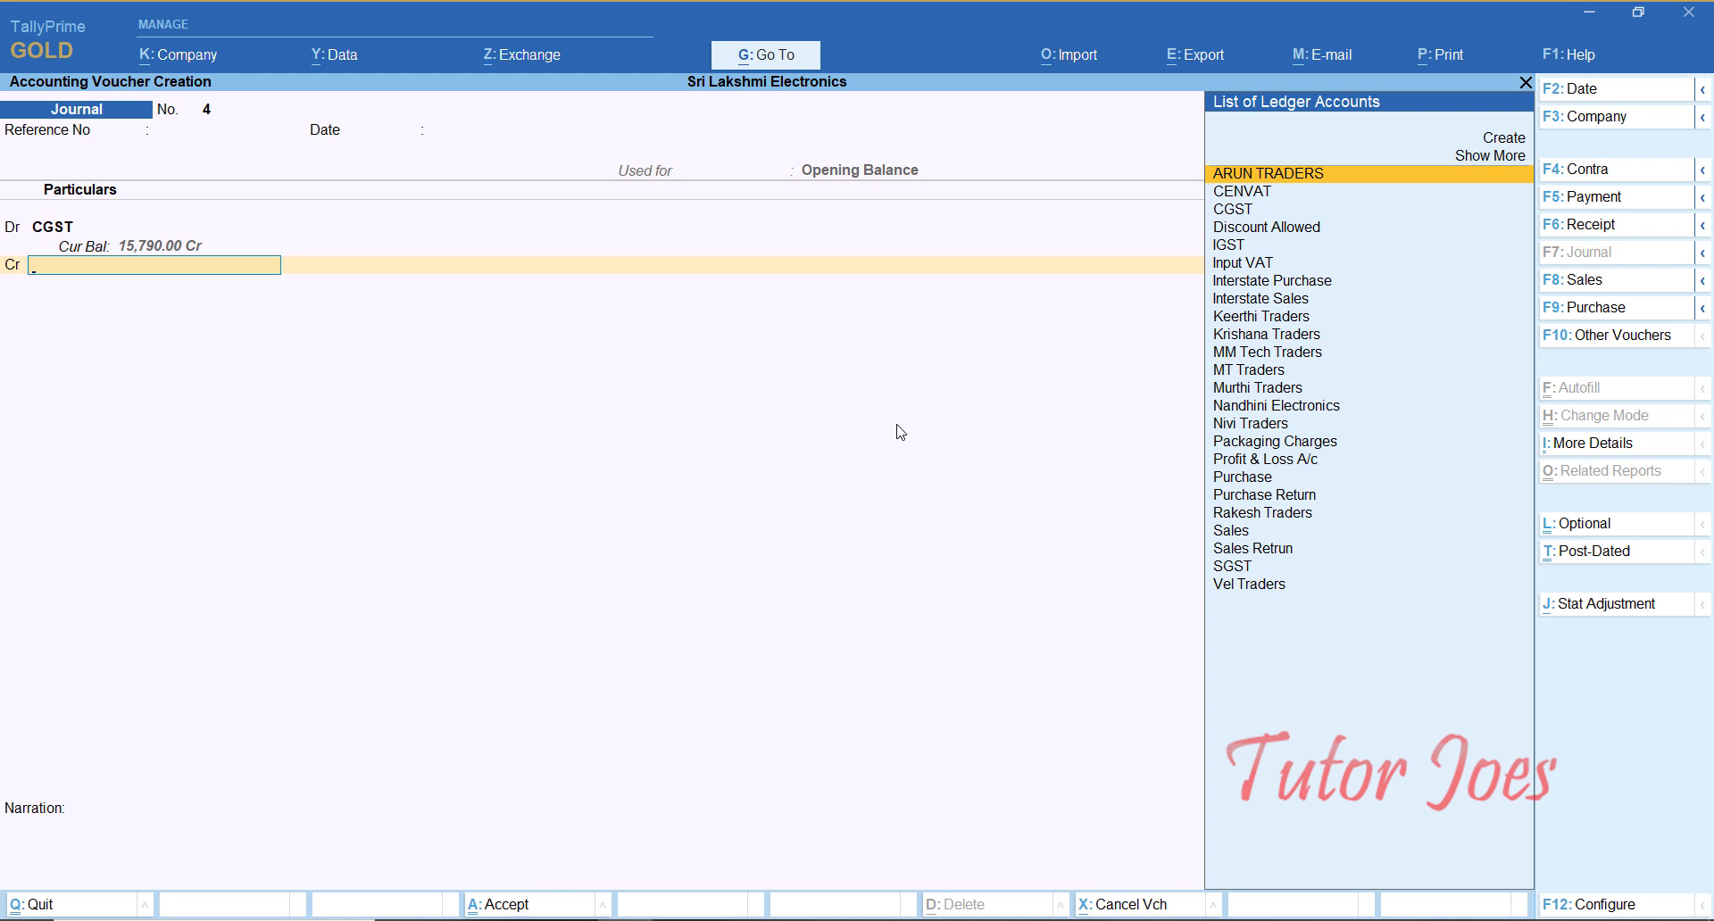
pyautogui.press('Down')
pyautogui.press('Return')
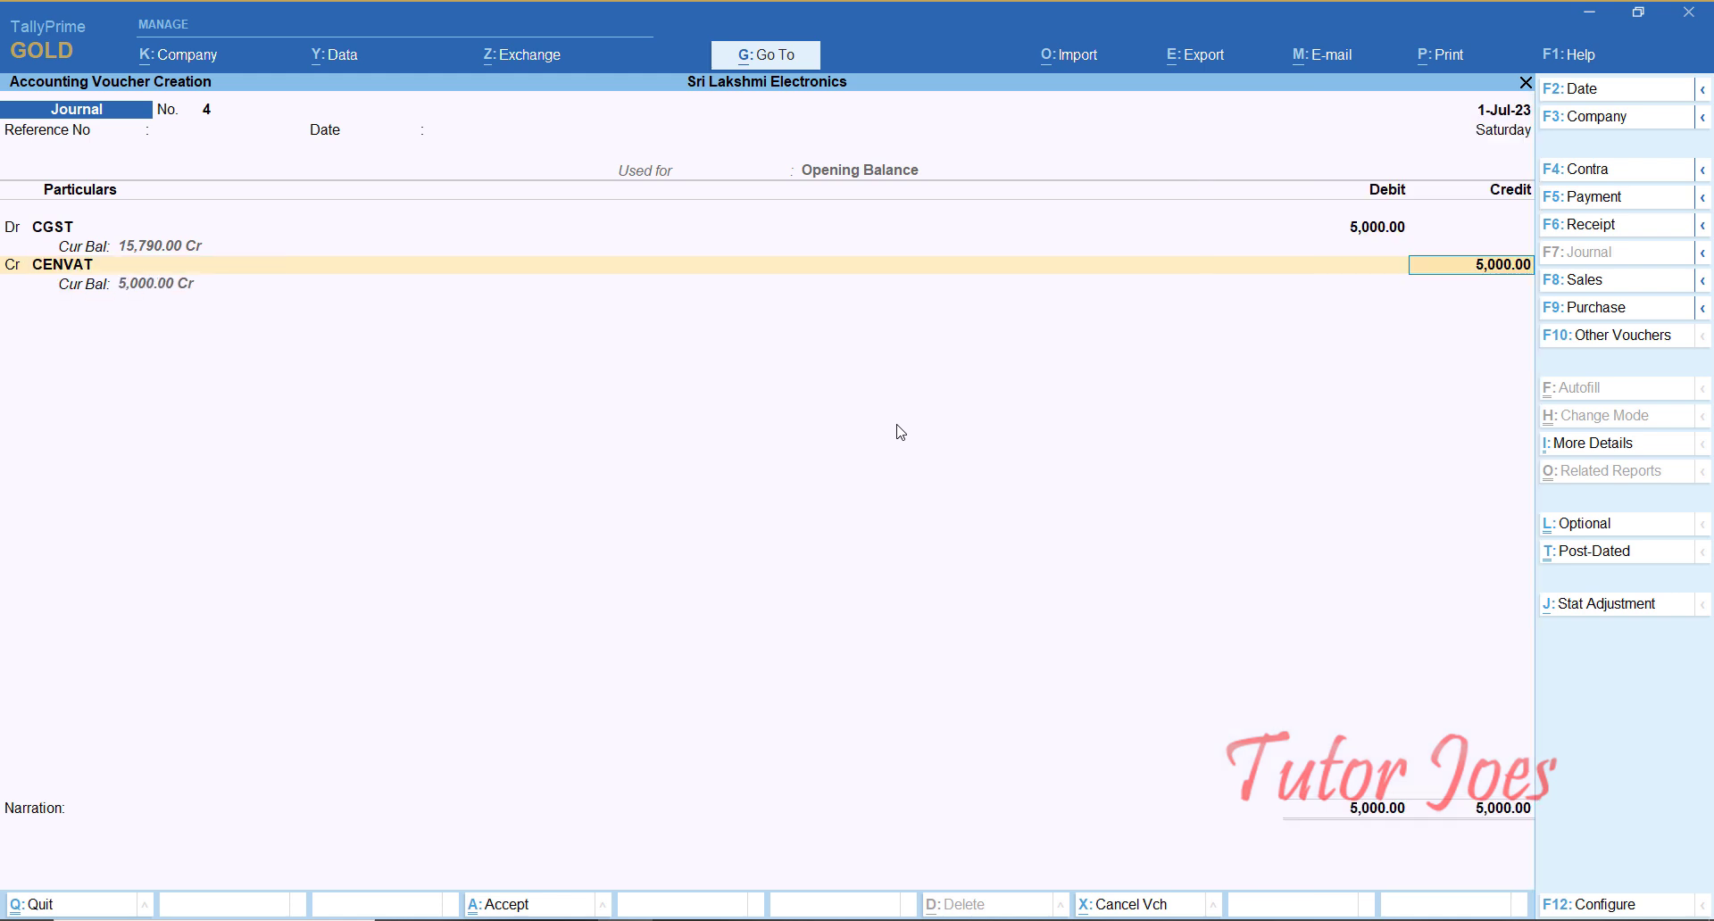
pyautogui.press('Return')
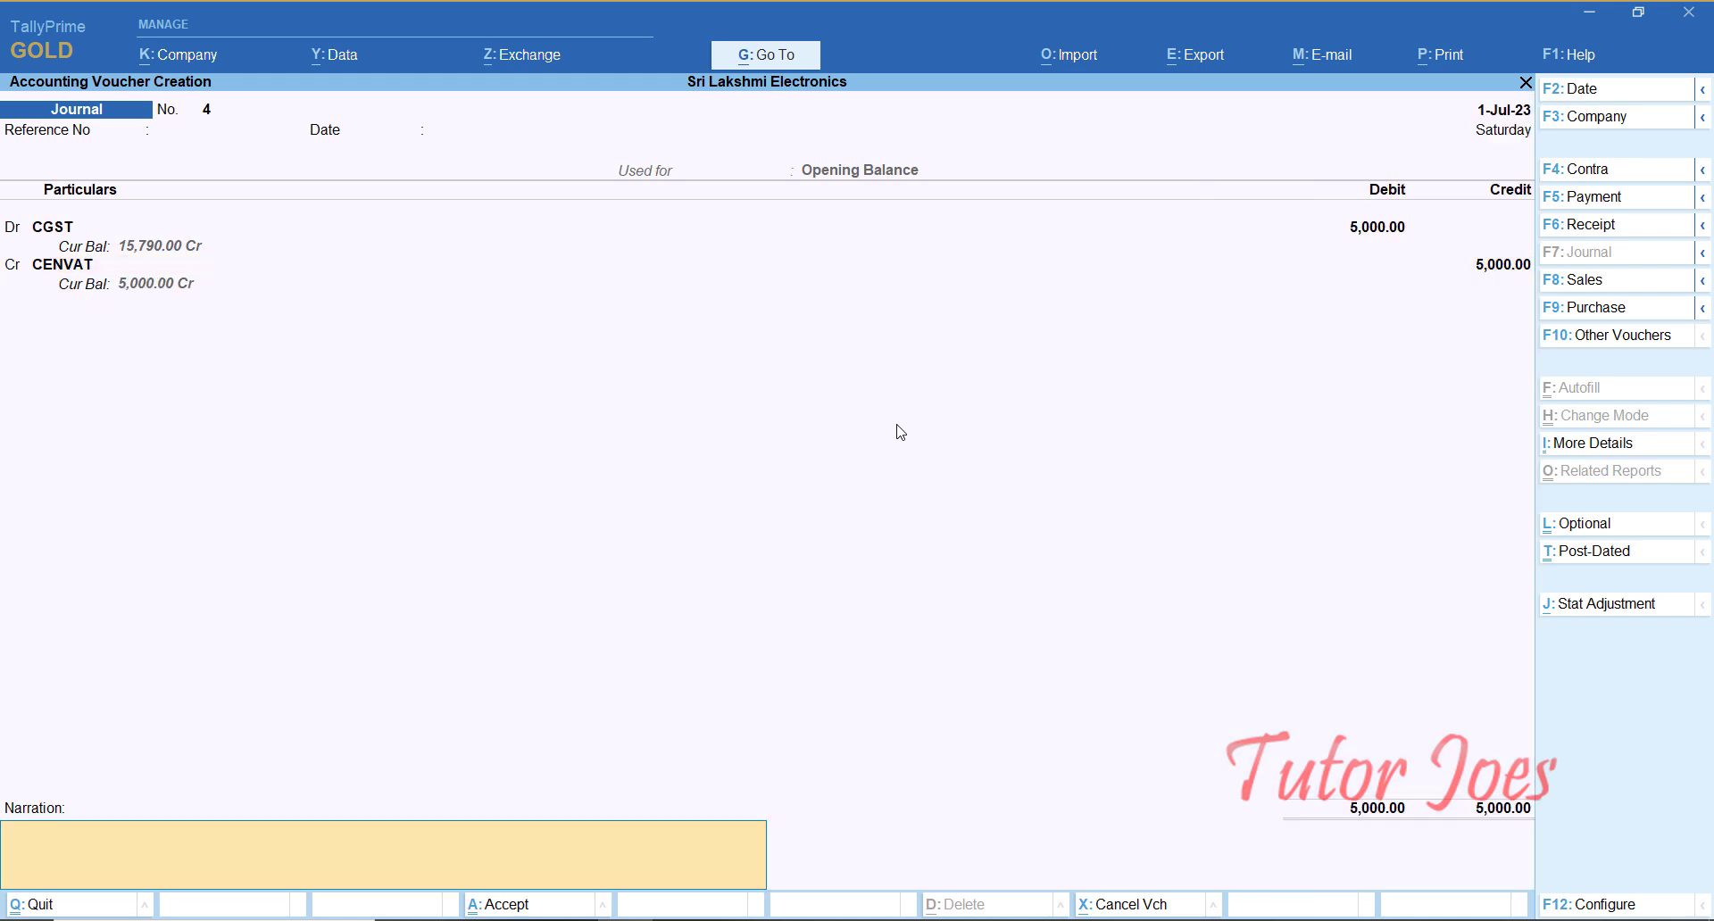
pyautogui.press('Return')
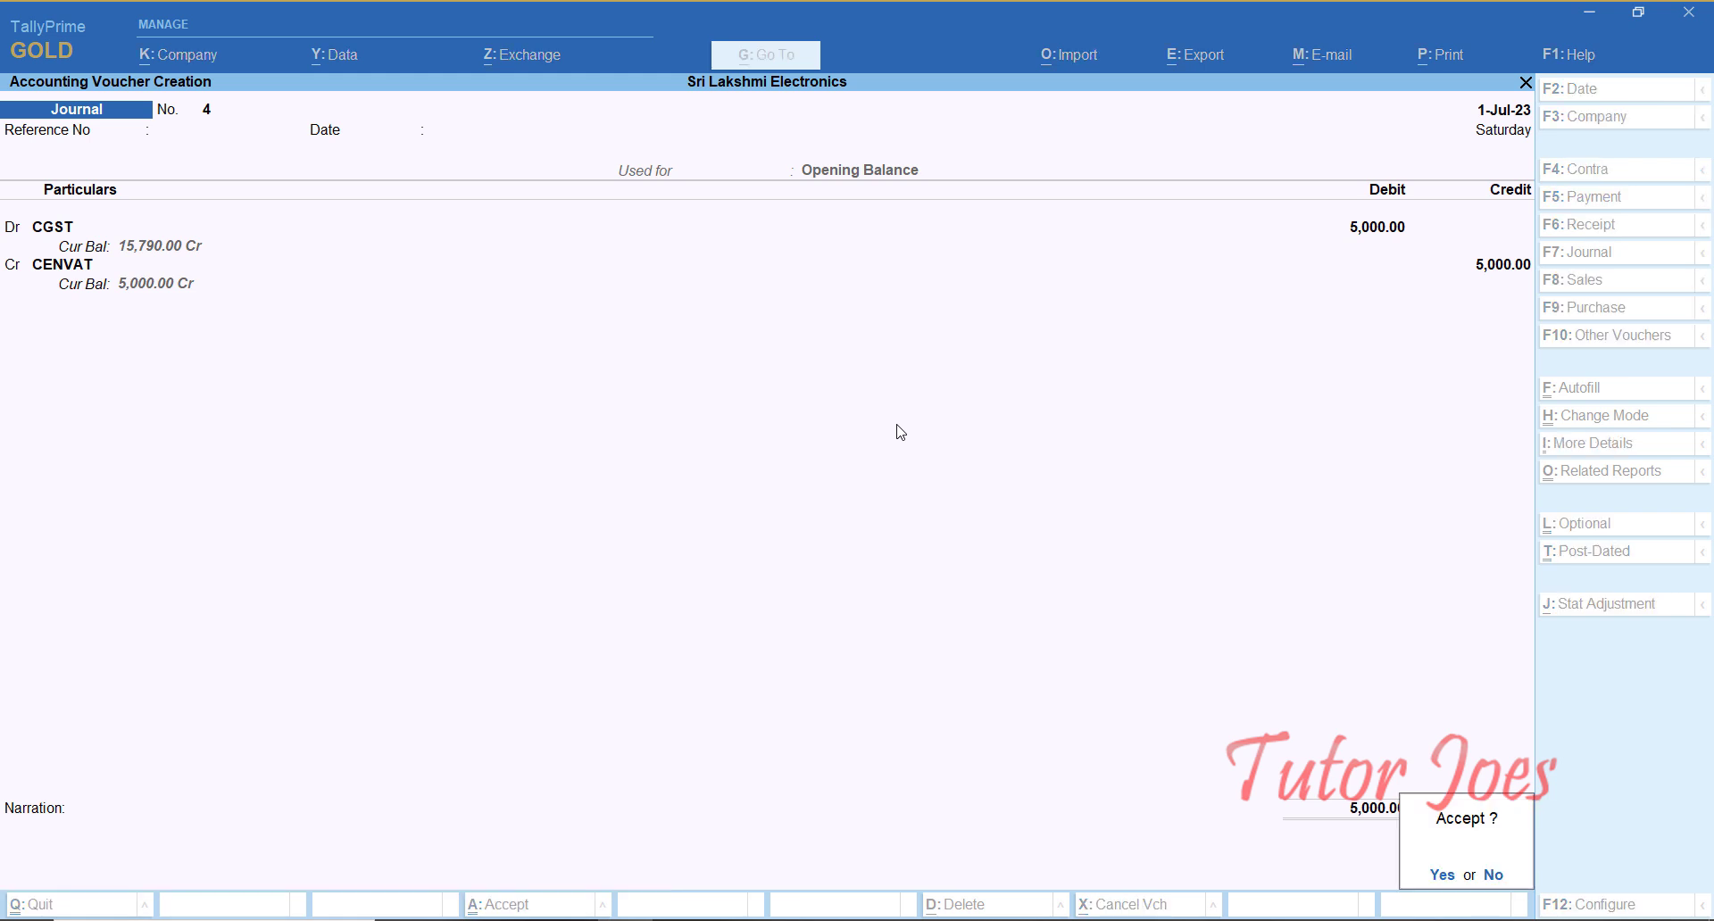
pyautogui.press('y')
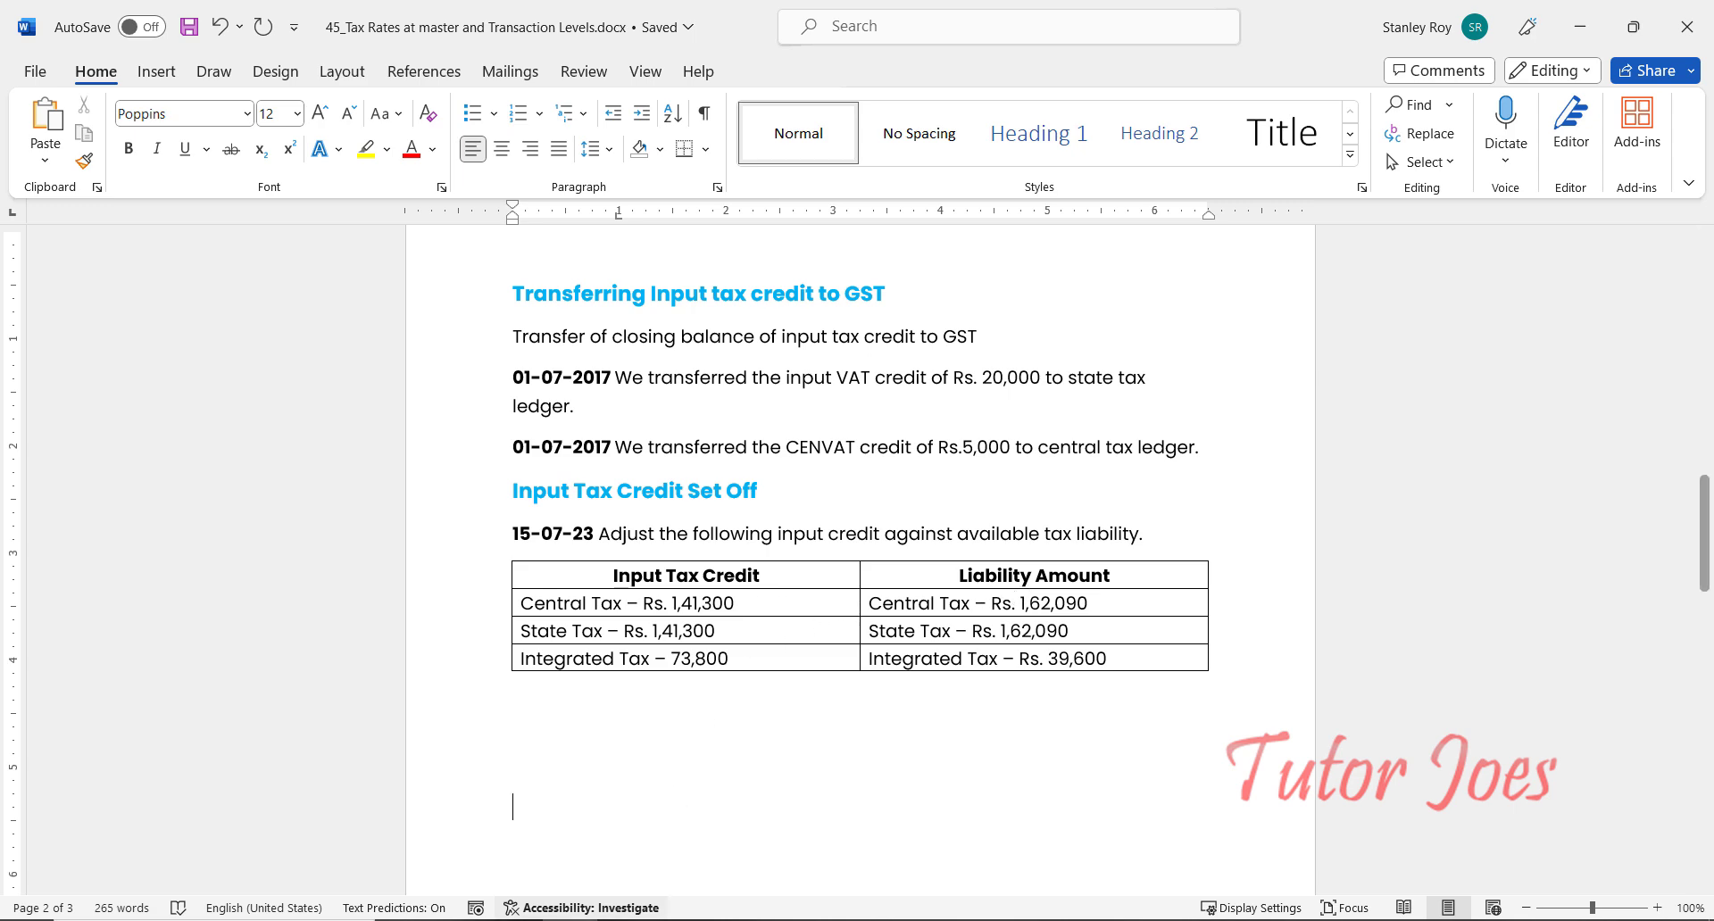
# Step: Switch from the Word document back to TallyPrime and open the GSTR-1 report
pyautogui.click(639, 920)
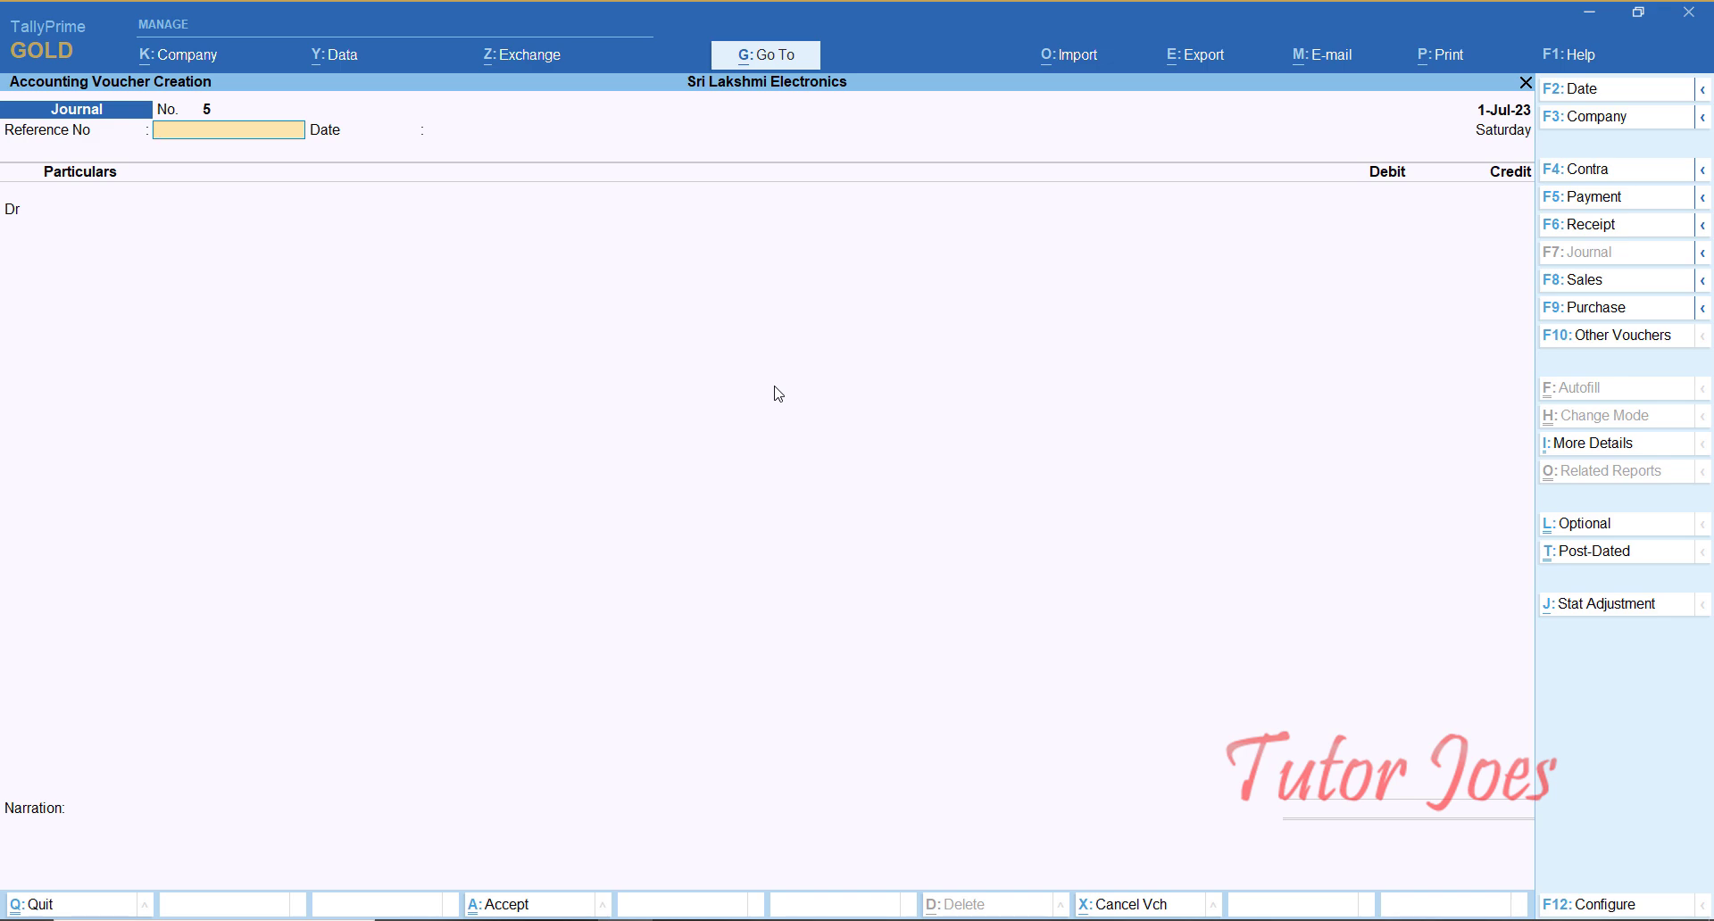
pyautogui.hotkey('alt', 'g')
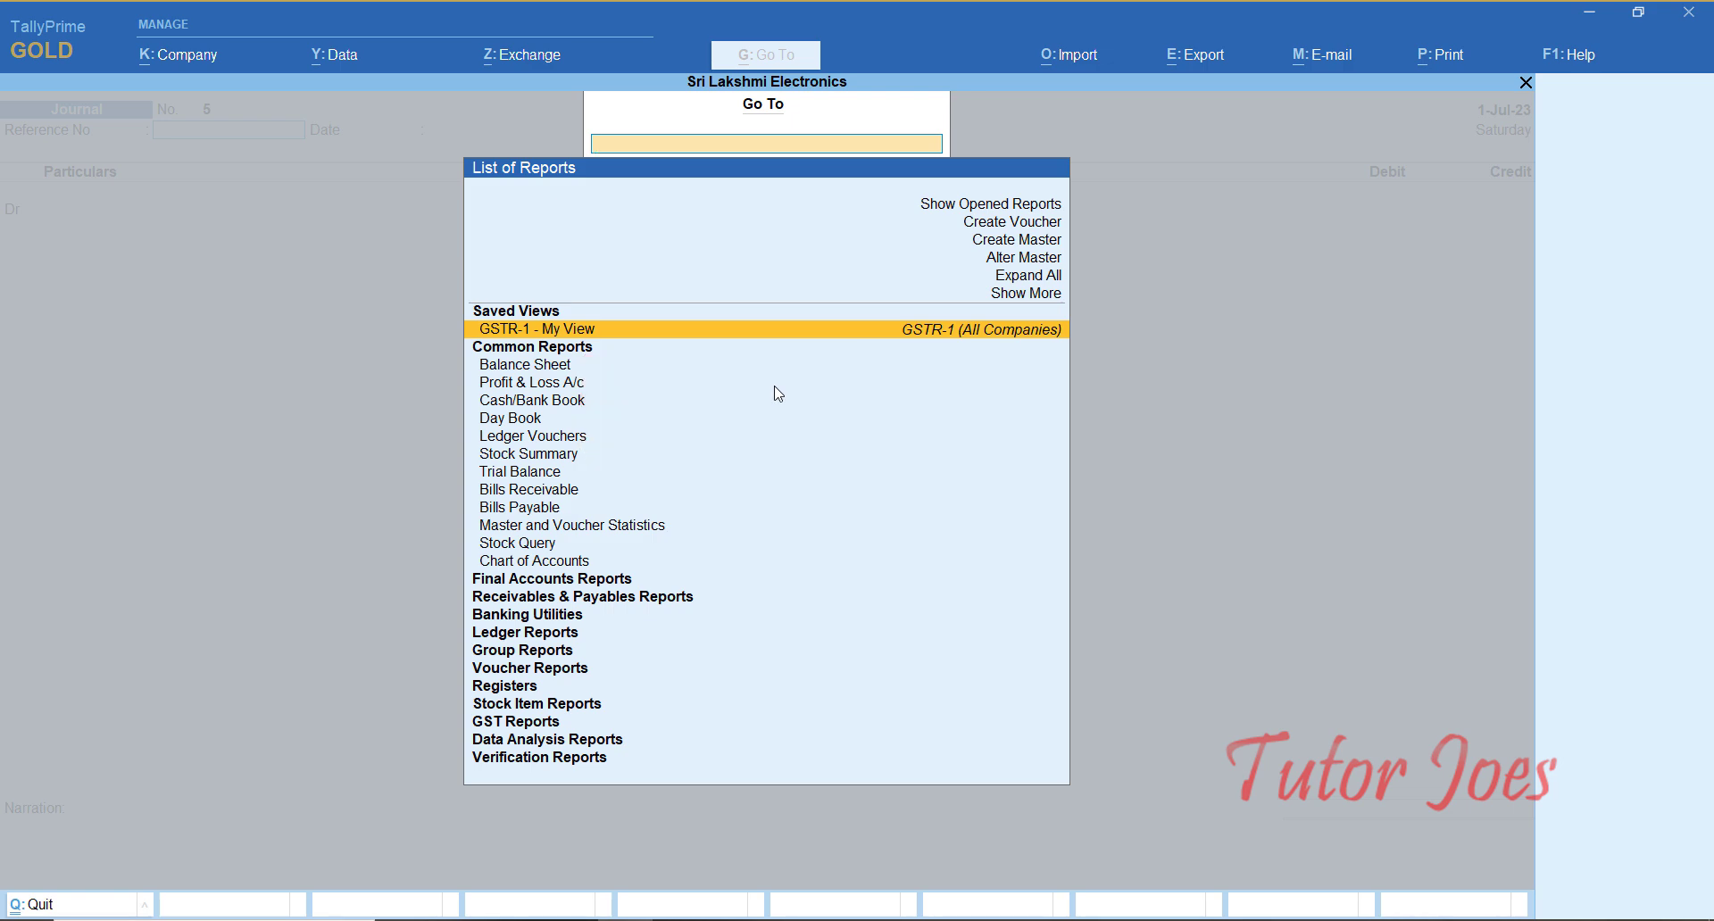
pyautogui.write('Gst')
pyautogui.press('Down')
pyautogui.press('Down')
pyautogui.press('Down')
pyautogui.press('Down')
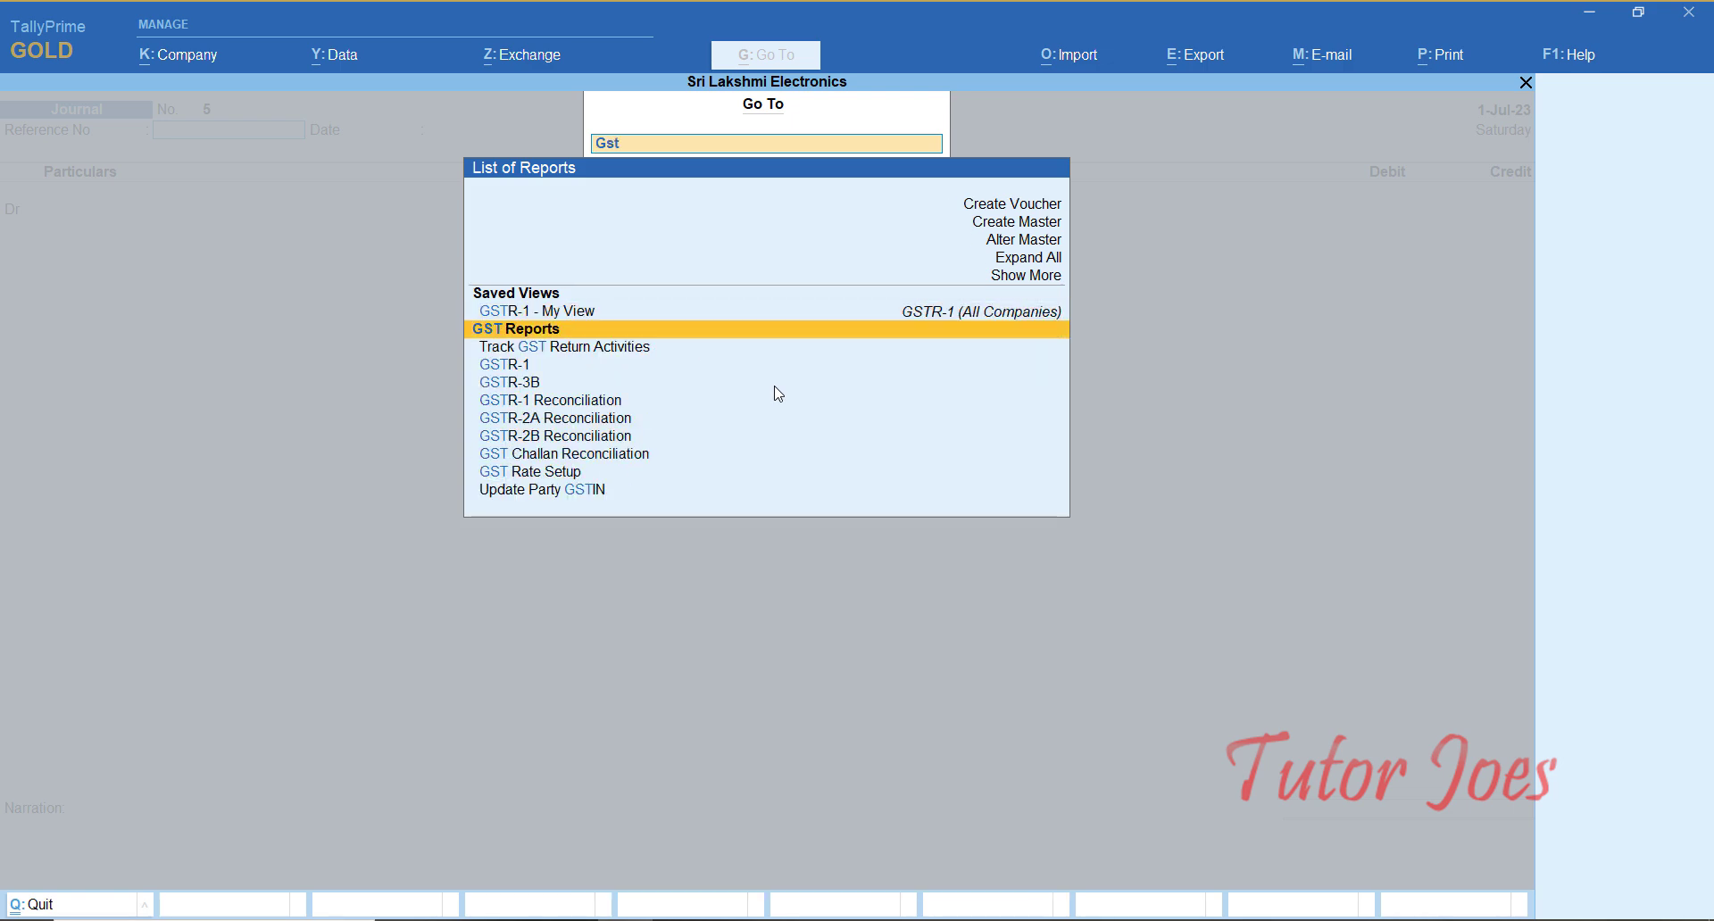
pyautogui.press('Return')
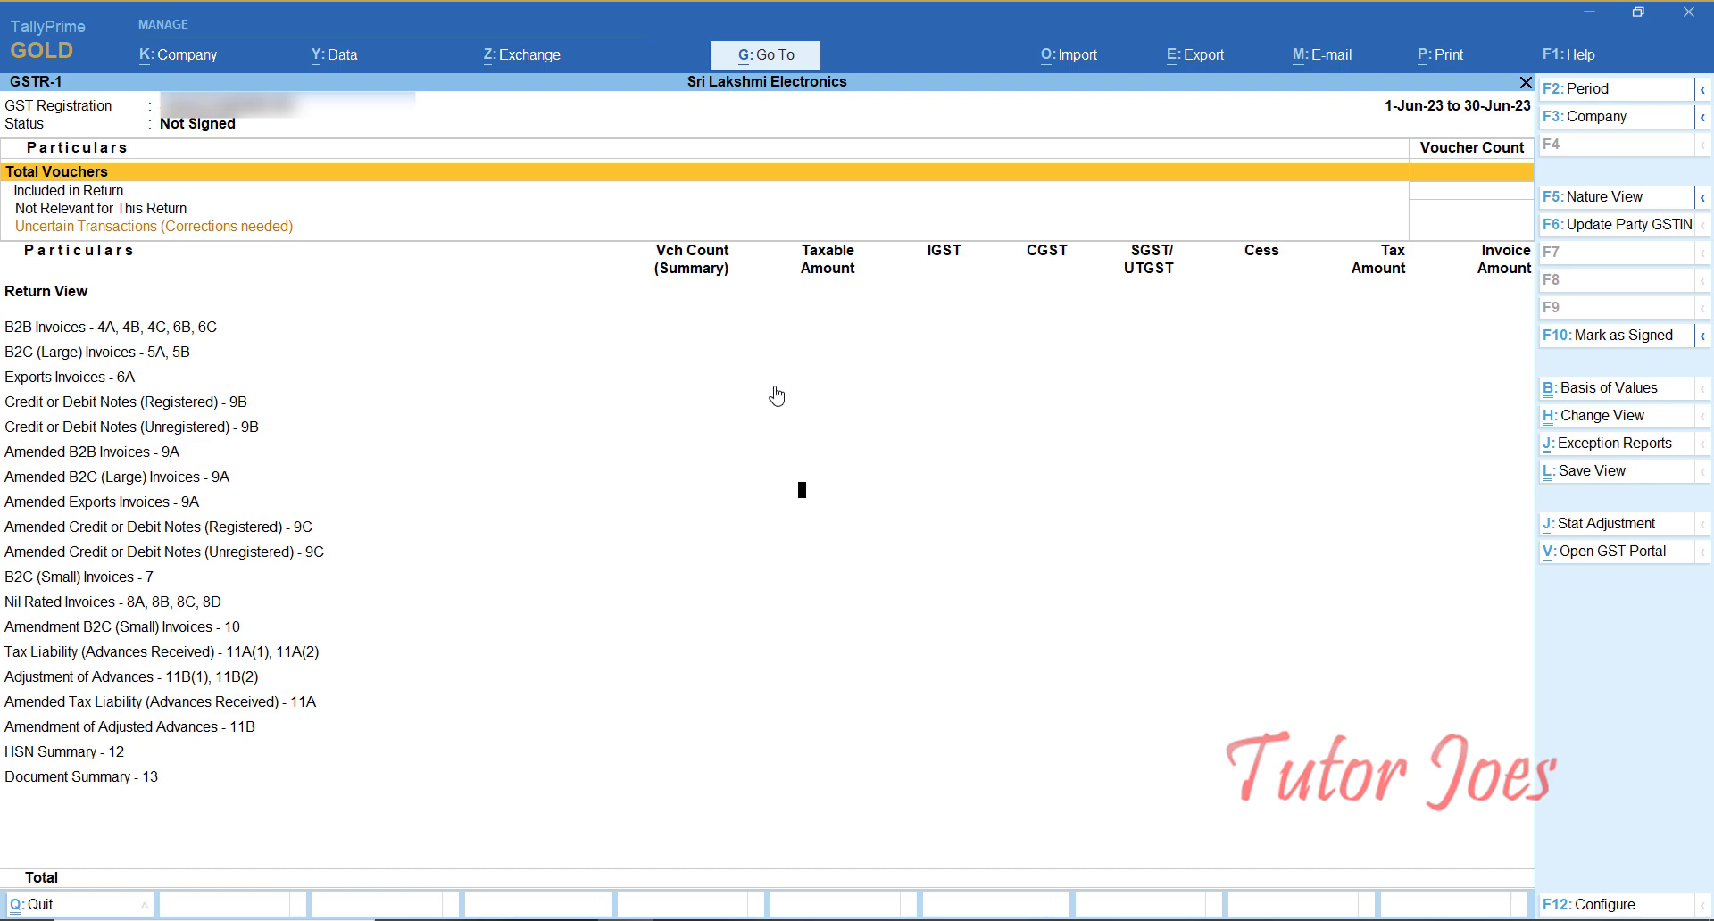
# Step: Set the GSTR-1 report period from 1-7-2023 to 31-7-2023 to examine the output tax liability
pyautogui.press('F2')
pyautogui.write('1-7')
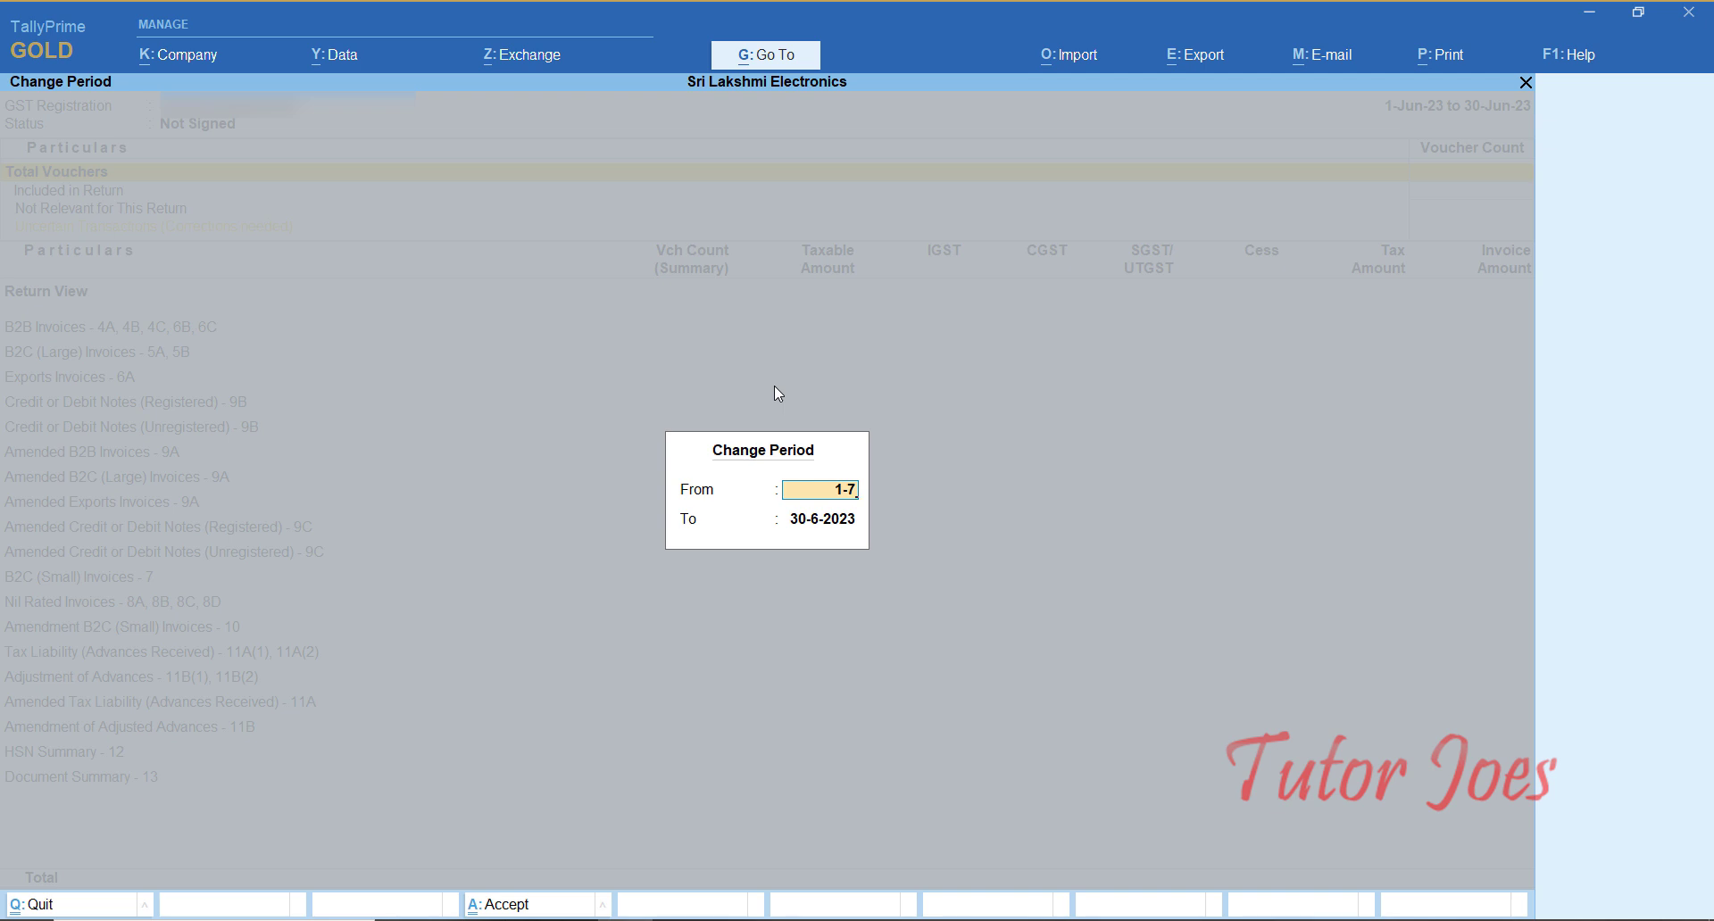
pyautogui.press('Return')
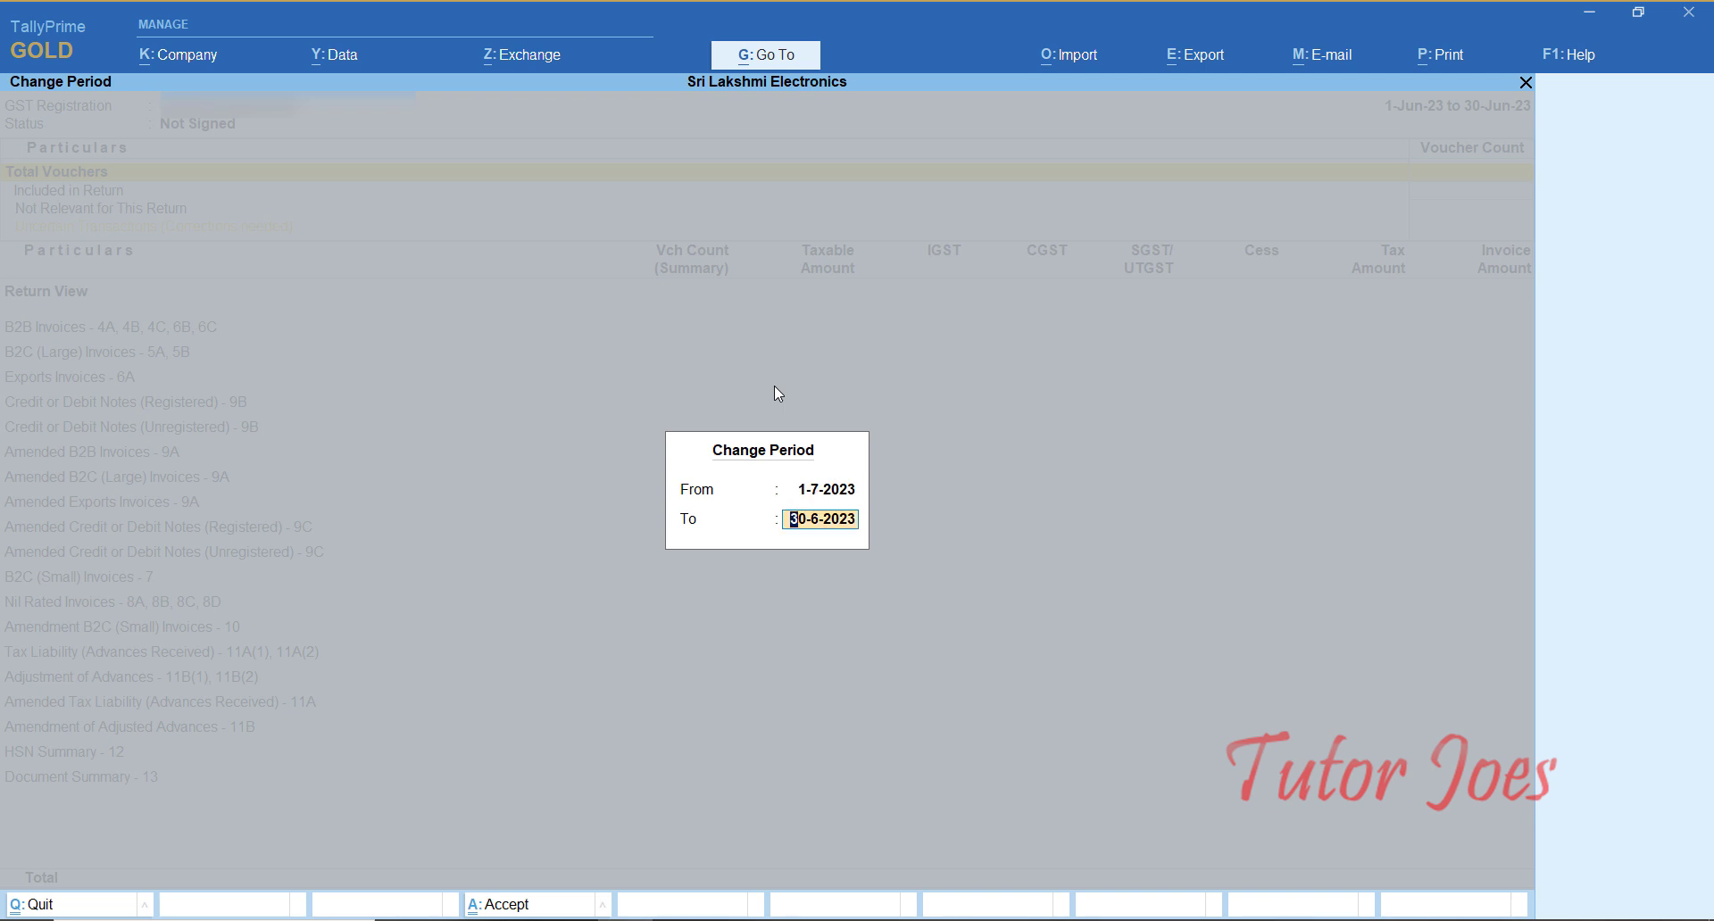
pyautogui.write('31-7')
pyautogui.press('Return')
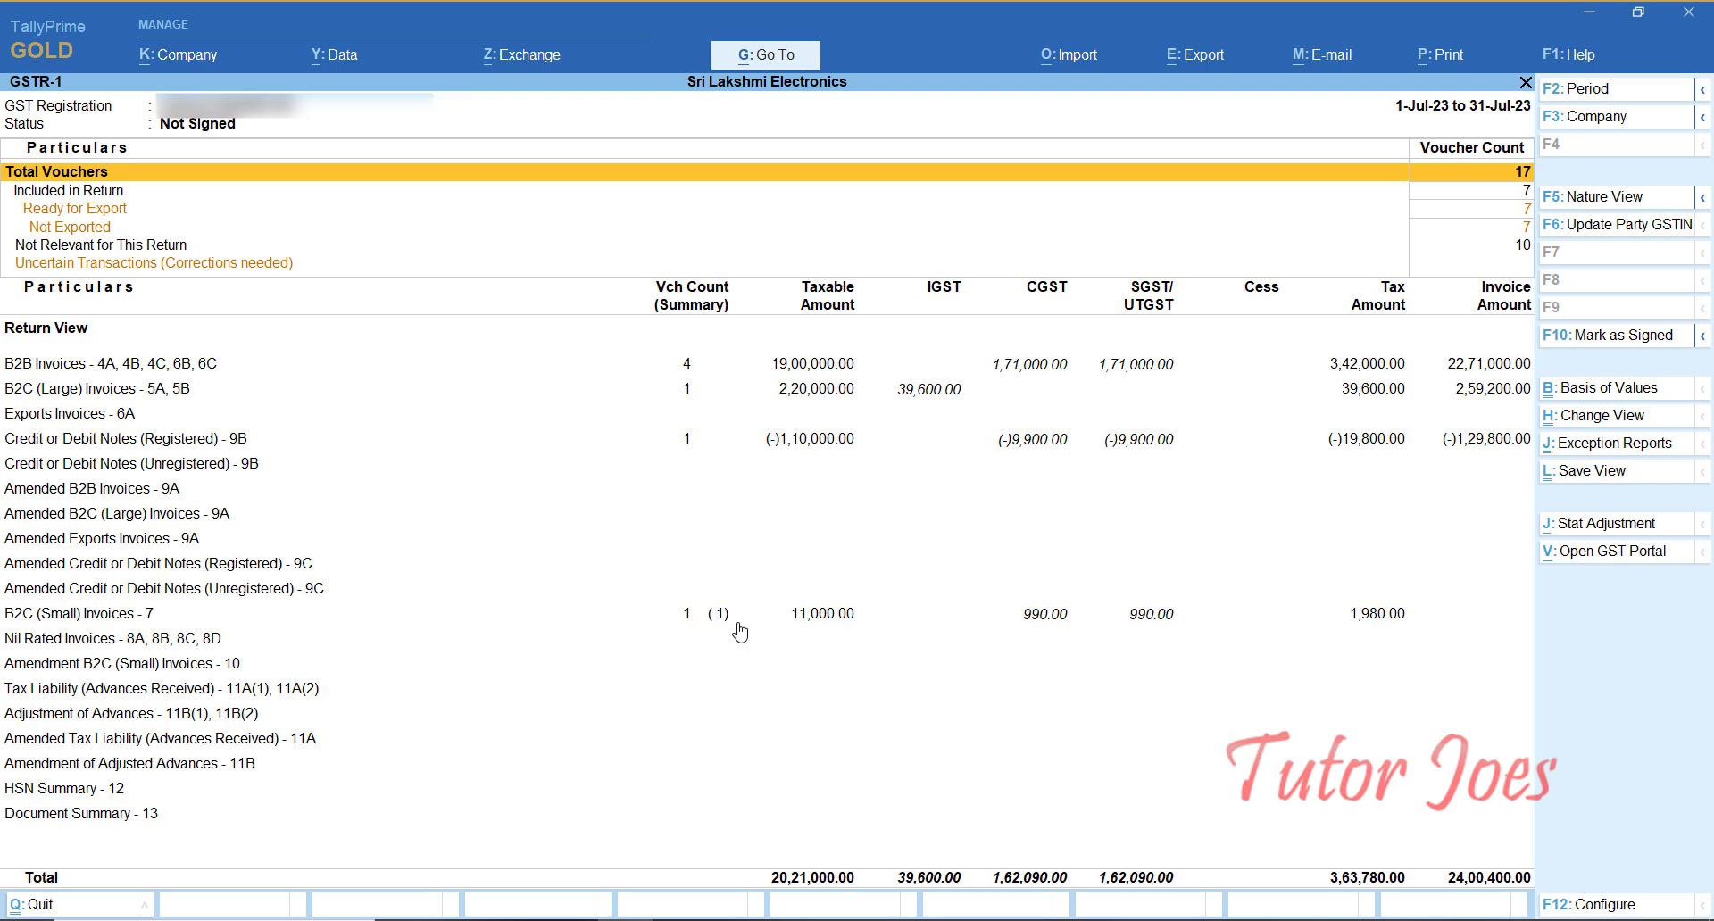
# Step: Open the GSTR-2B Reconciliation report
pyautogui.hotkey('alt', 'g')
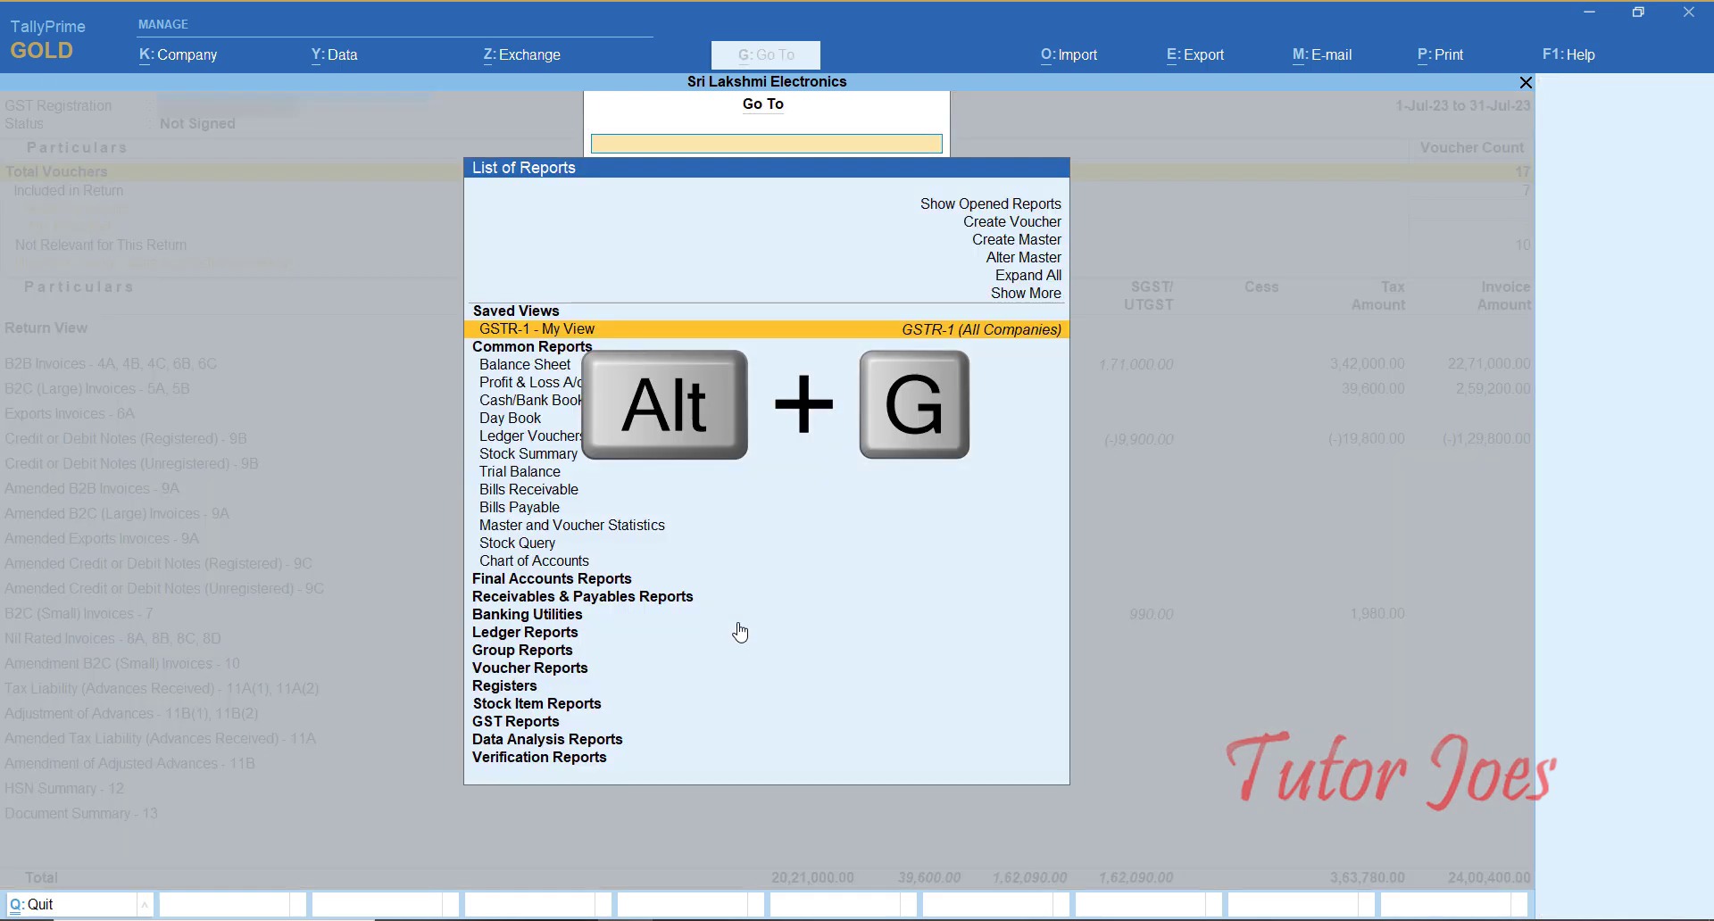
pyautogui.write('Gst')
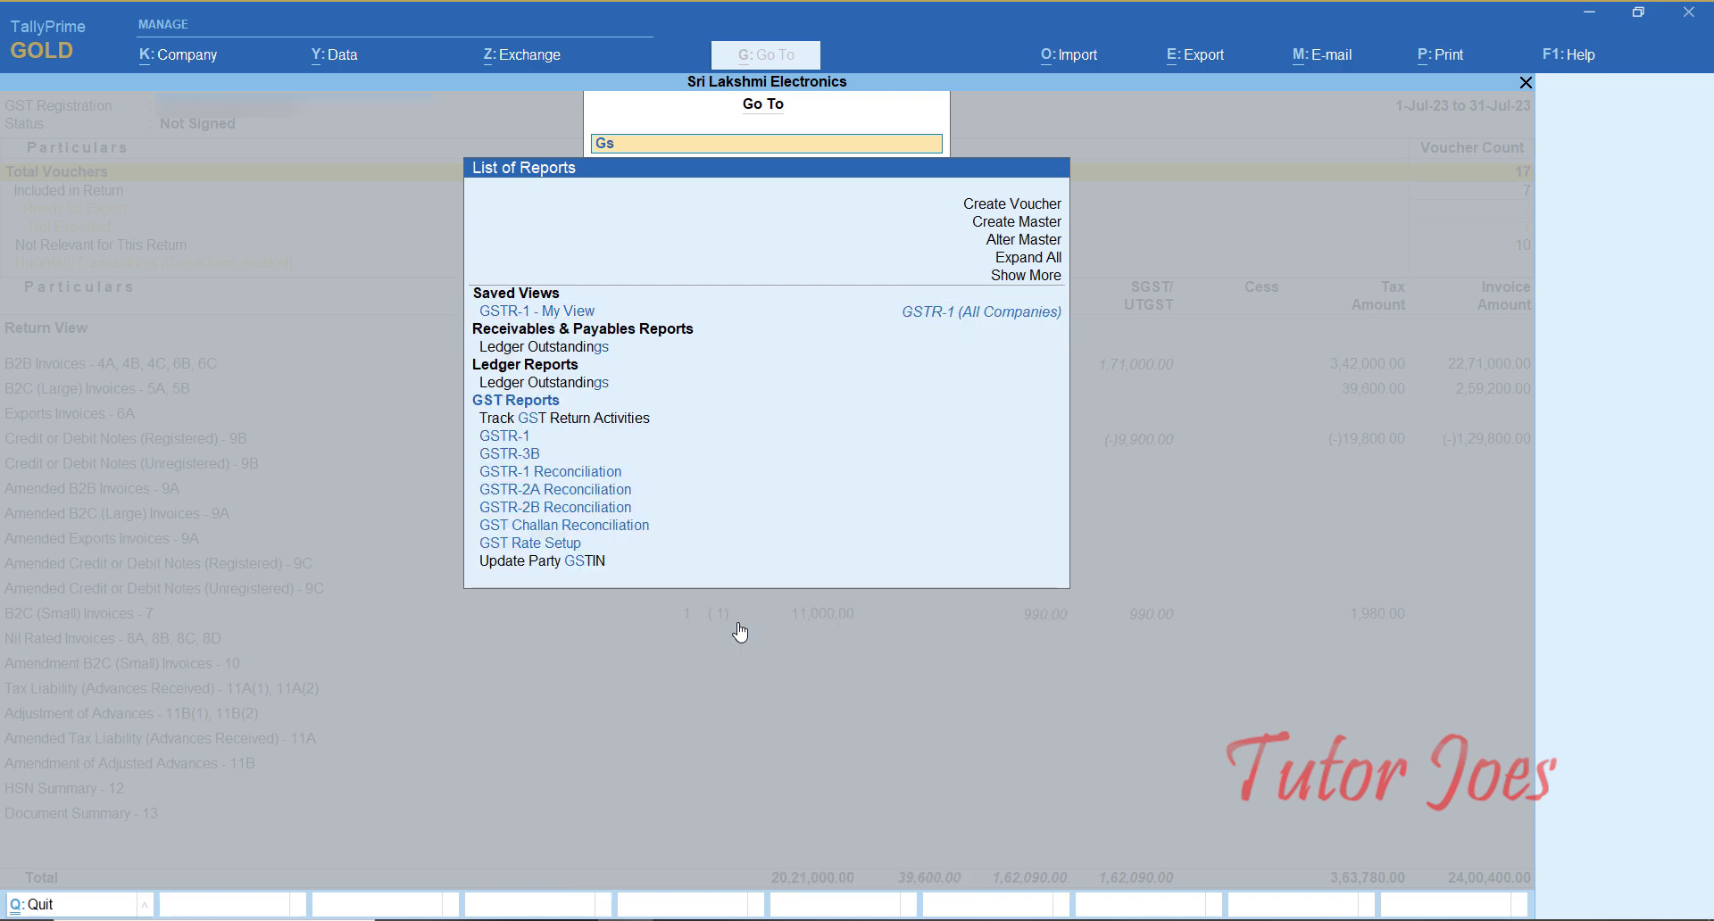
pyautogui.press('Down')
pyautogui.press('Down')
pyautogui.press('Down')
pyautogui.press('Down')
pyautogui.press('Down')
pyautogui.press('Down')
pyautogui.press('Down')
pyautogui.press('Down')
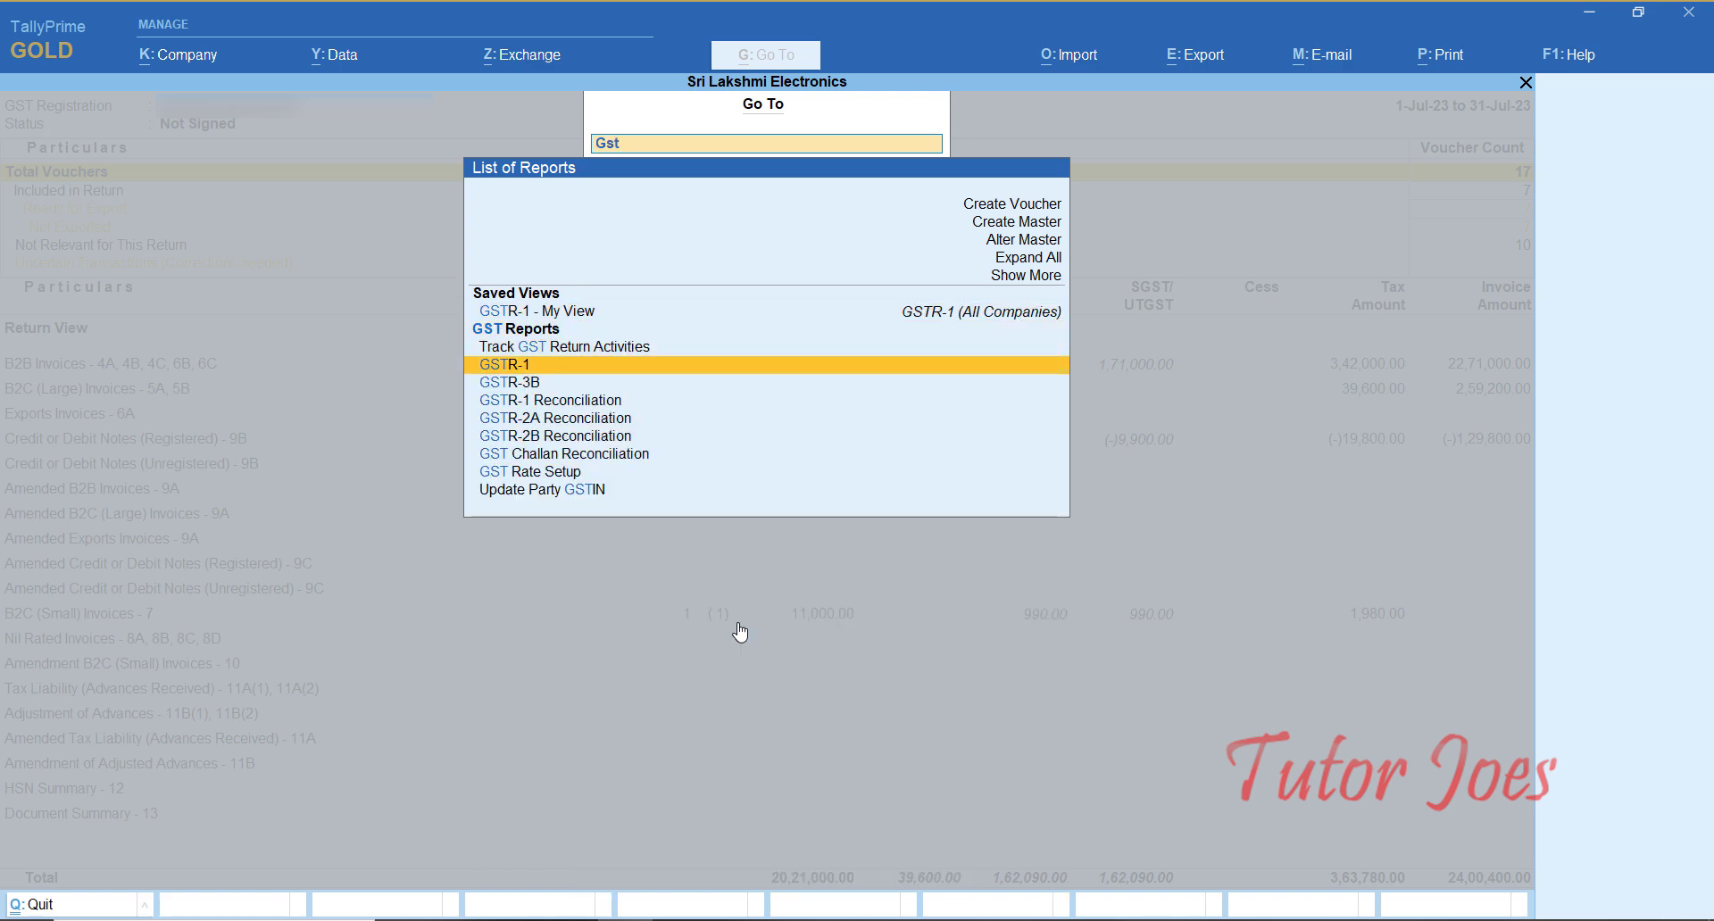
pyautogui.press('Return')
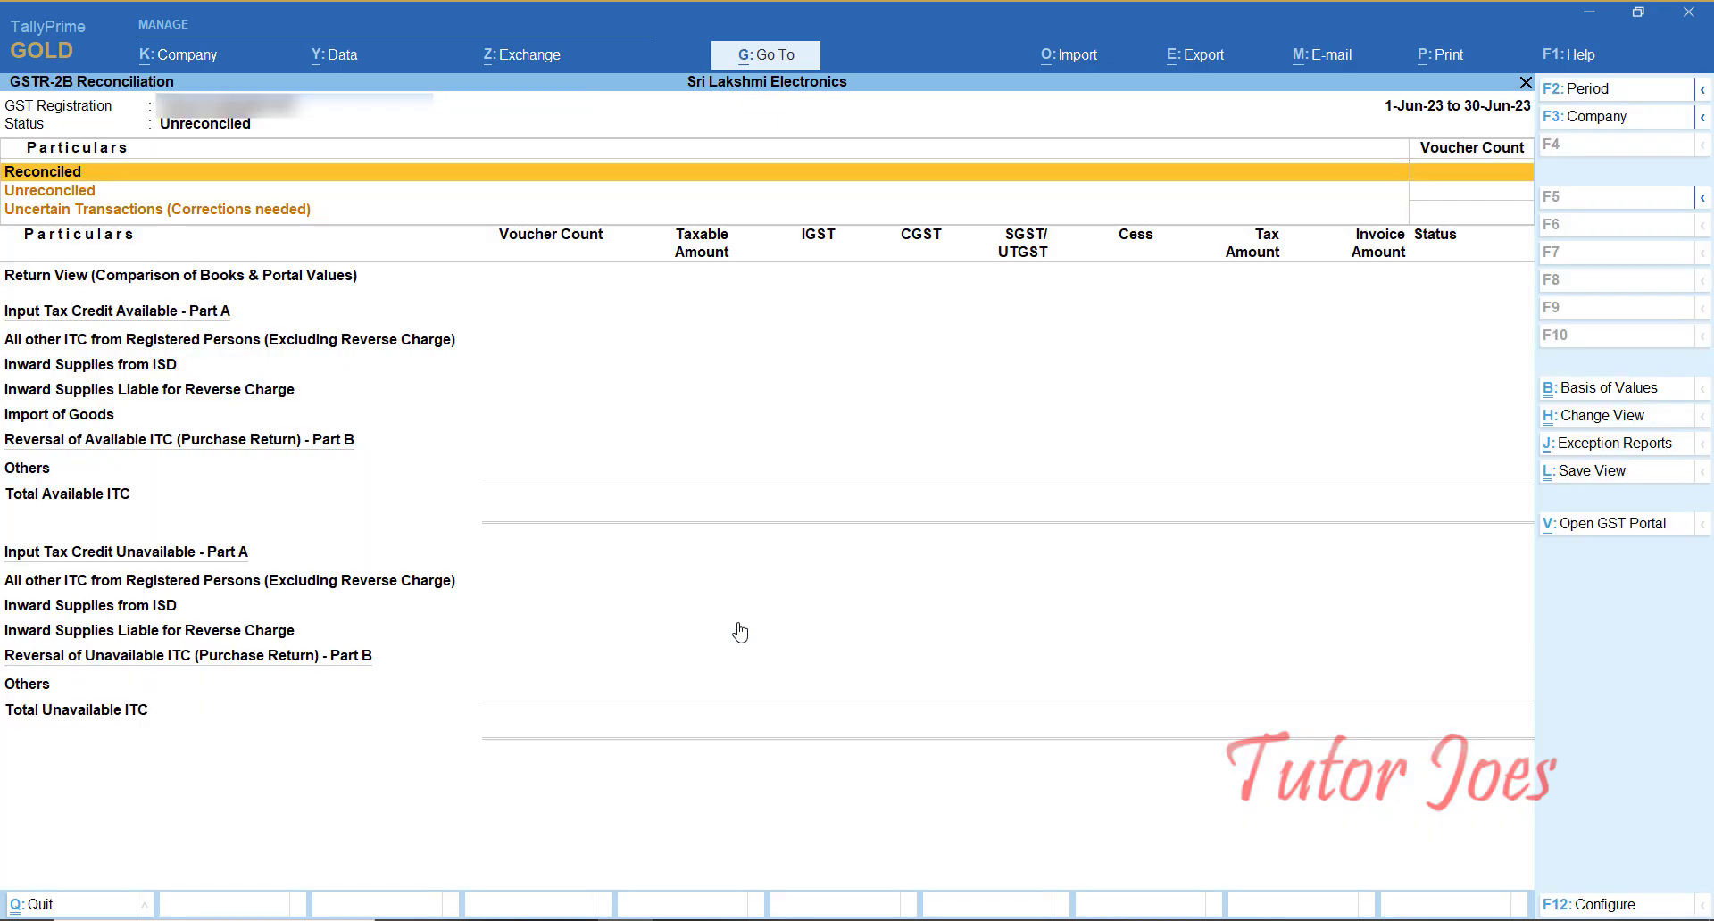
# Step: Set the GSTR-2B Reconciliation period from 1-7-2023 to 31-7-2023 to examine the available input tax credit
pyautogui.press('F2')
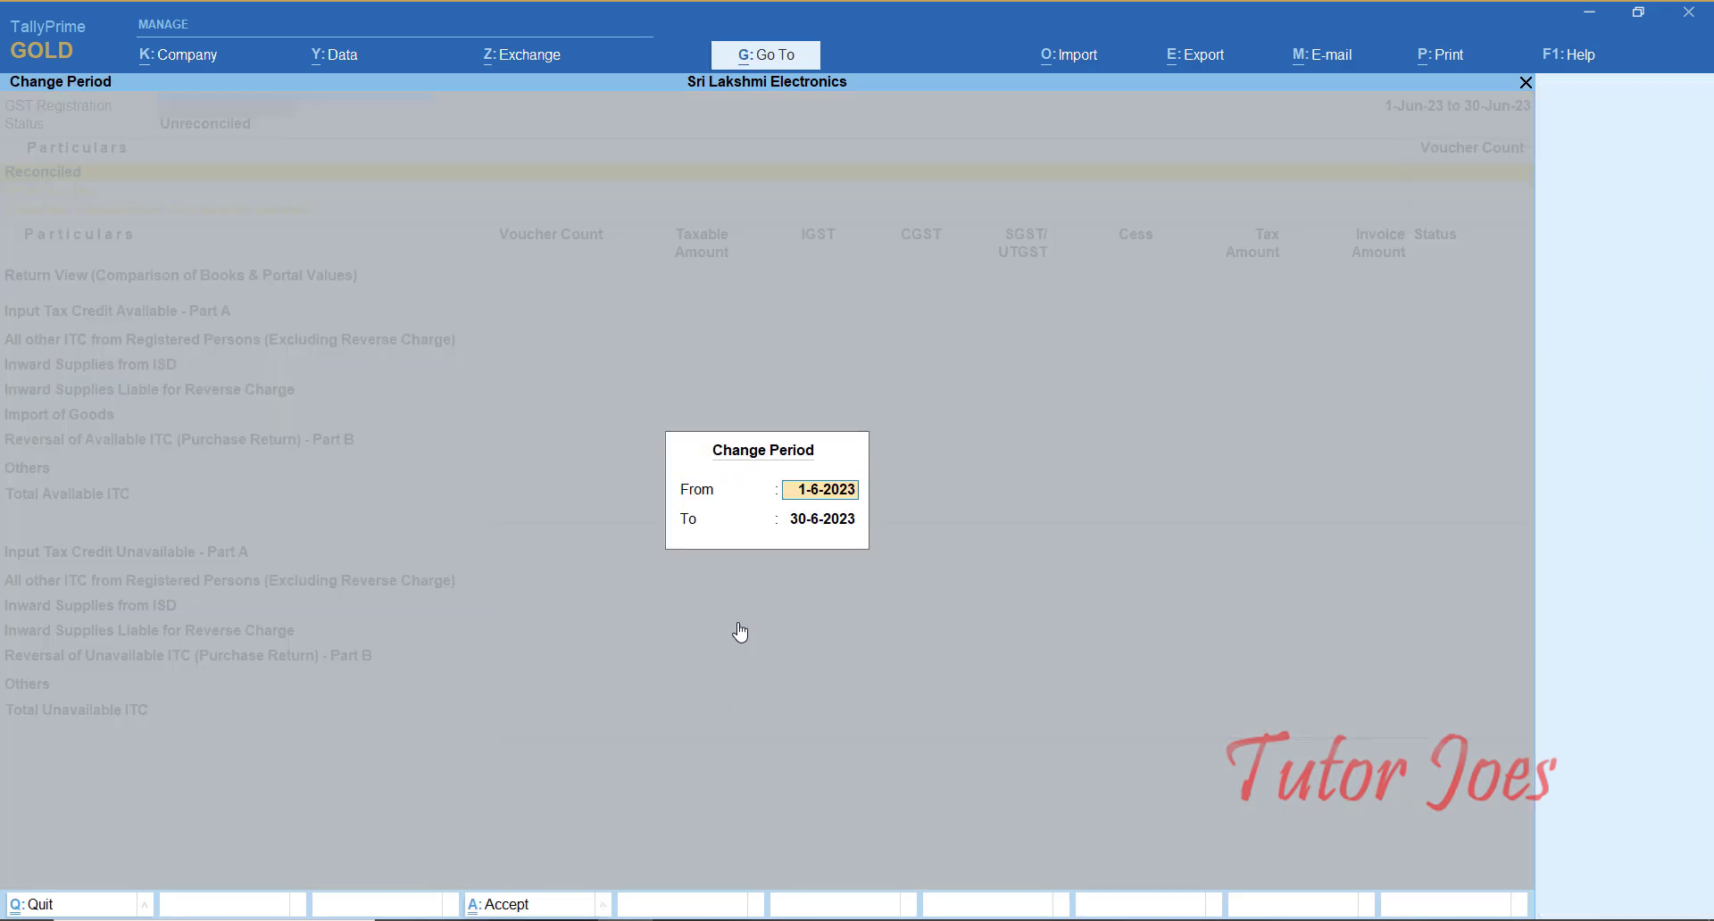
pyautogui.write('1-7')
pyautogui.press('Return')
pyautogui.write('31-7')
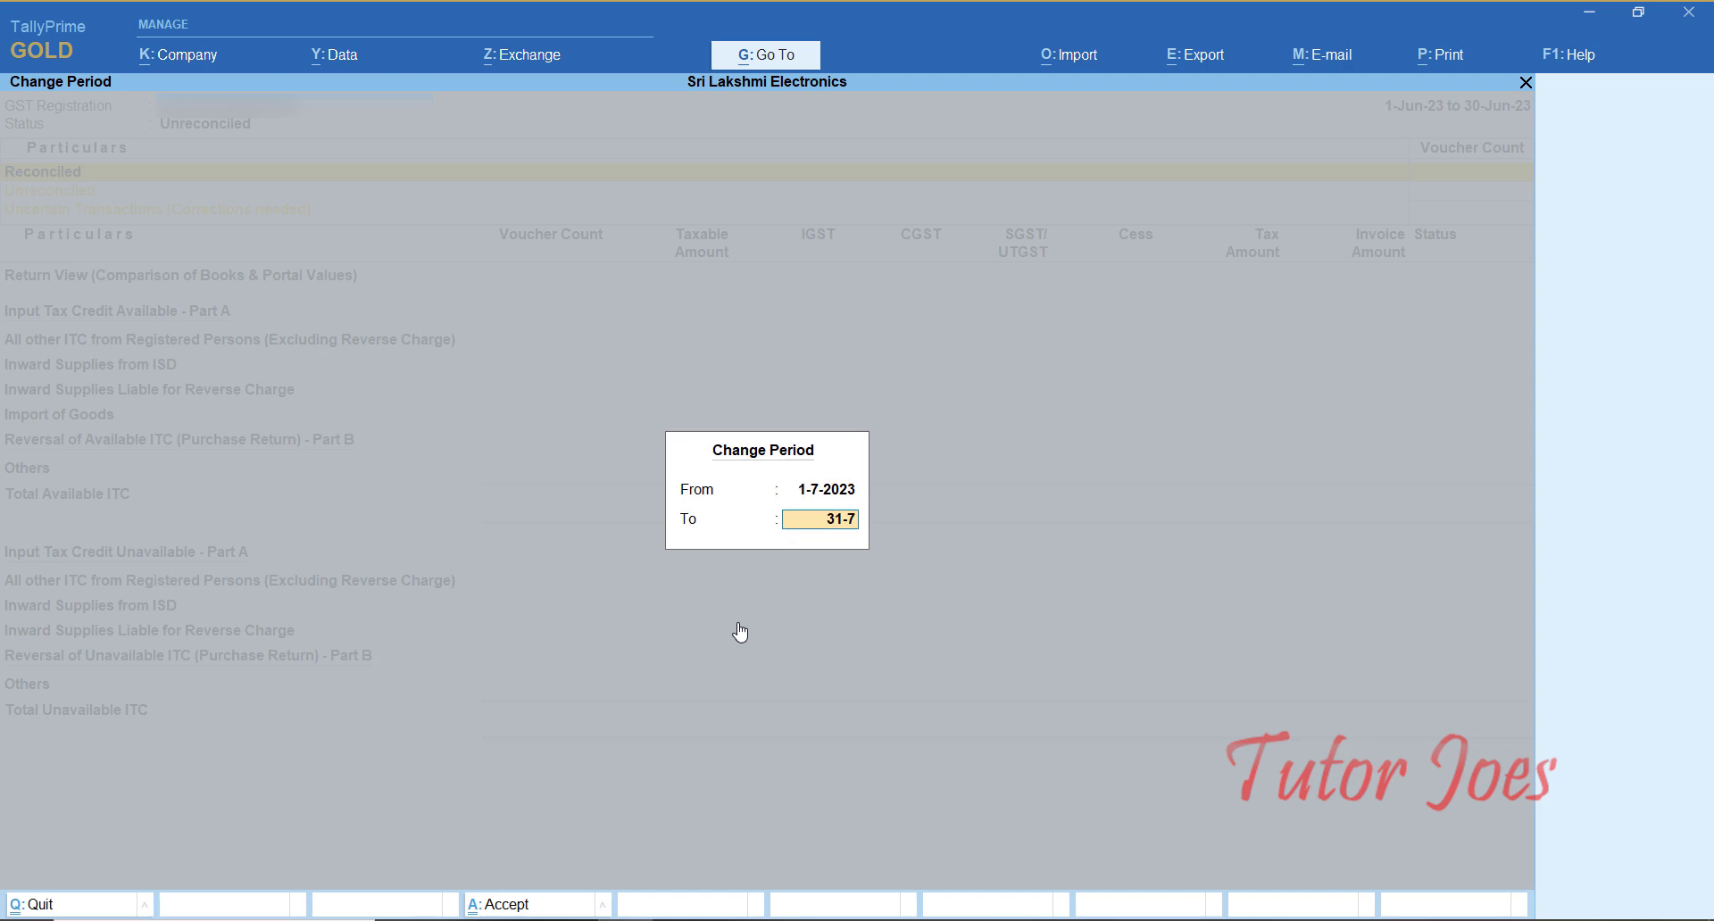
pyautogui.press('Return')
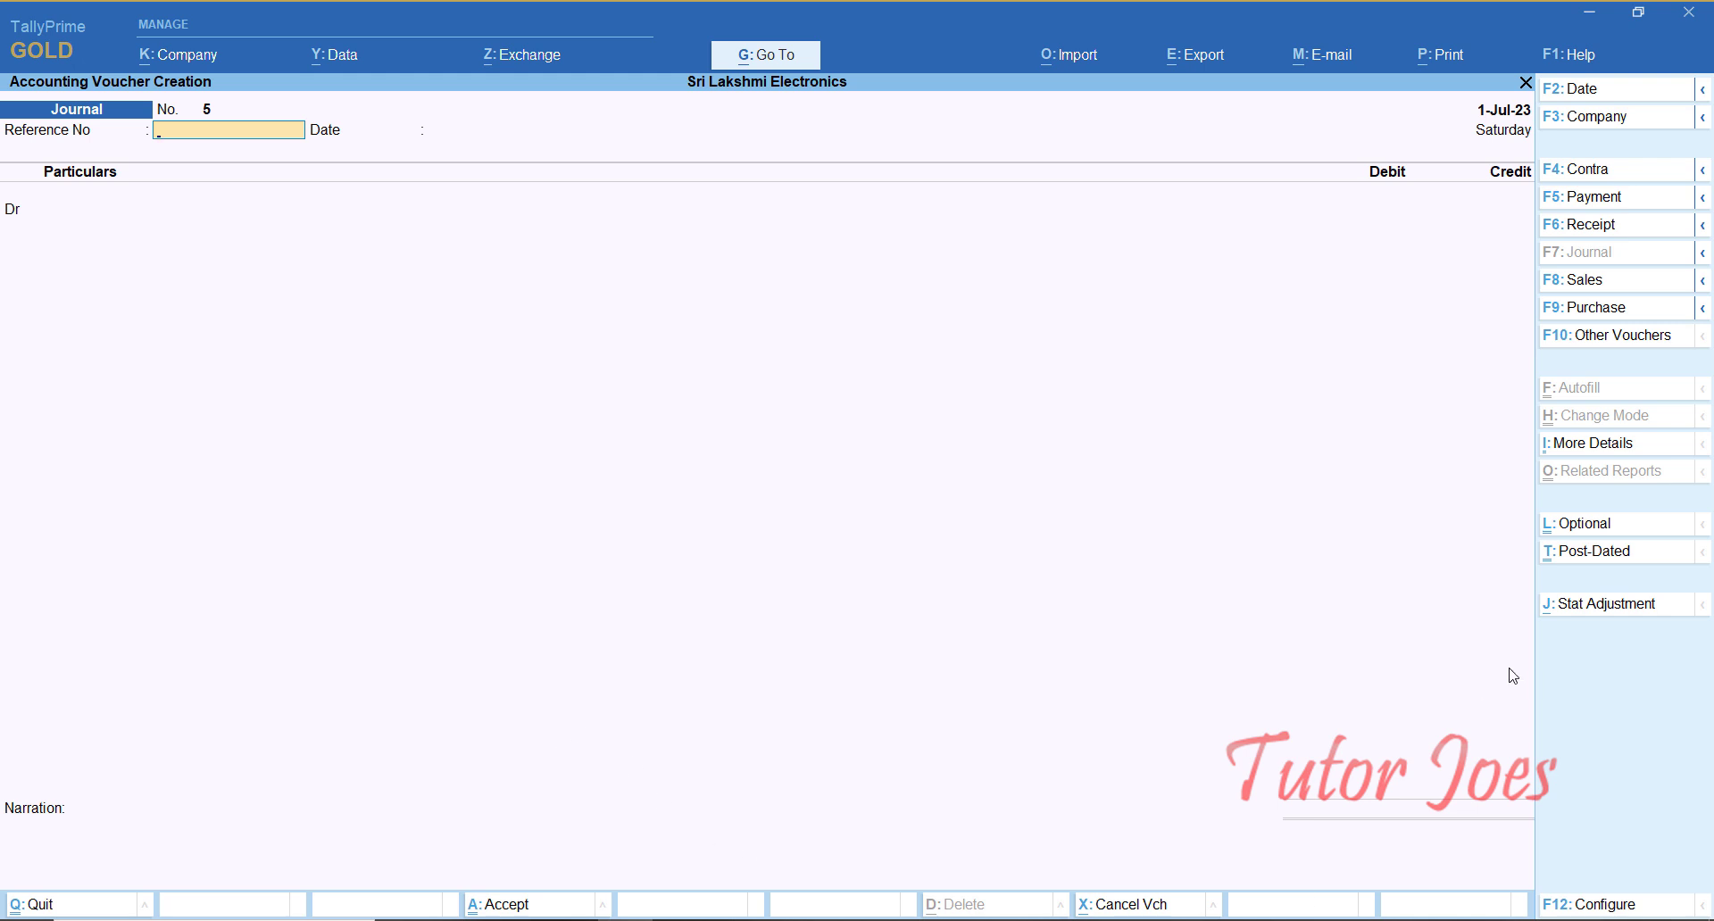
# Step: Set the new journal voucher's statutory adjustment to GST, Decrease in Tax Liability, with Others as the additional nature of adjustment
pyautogui.click(1615, 607)
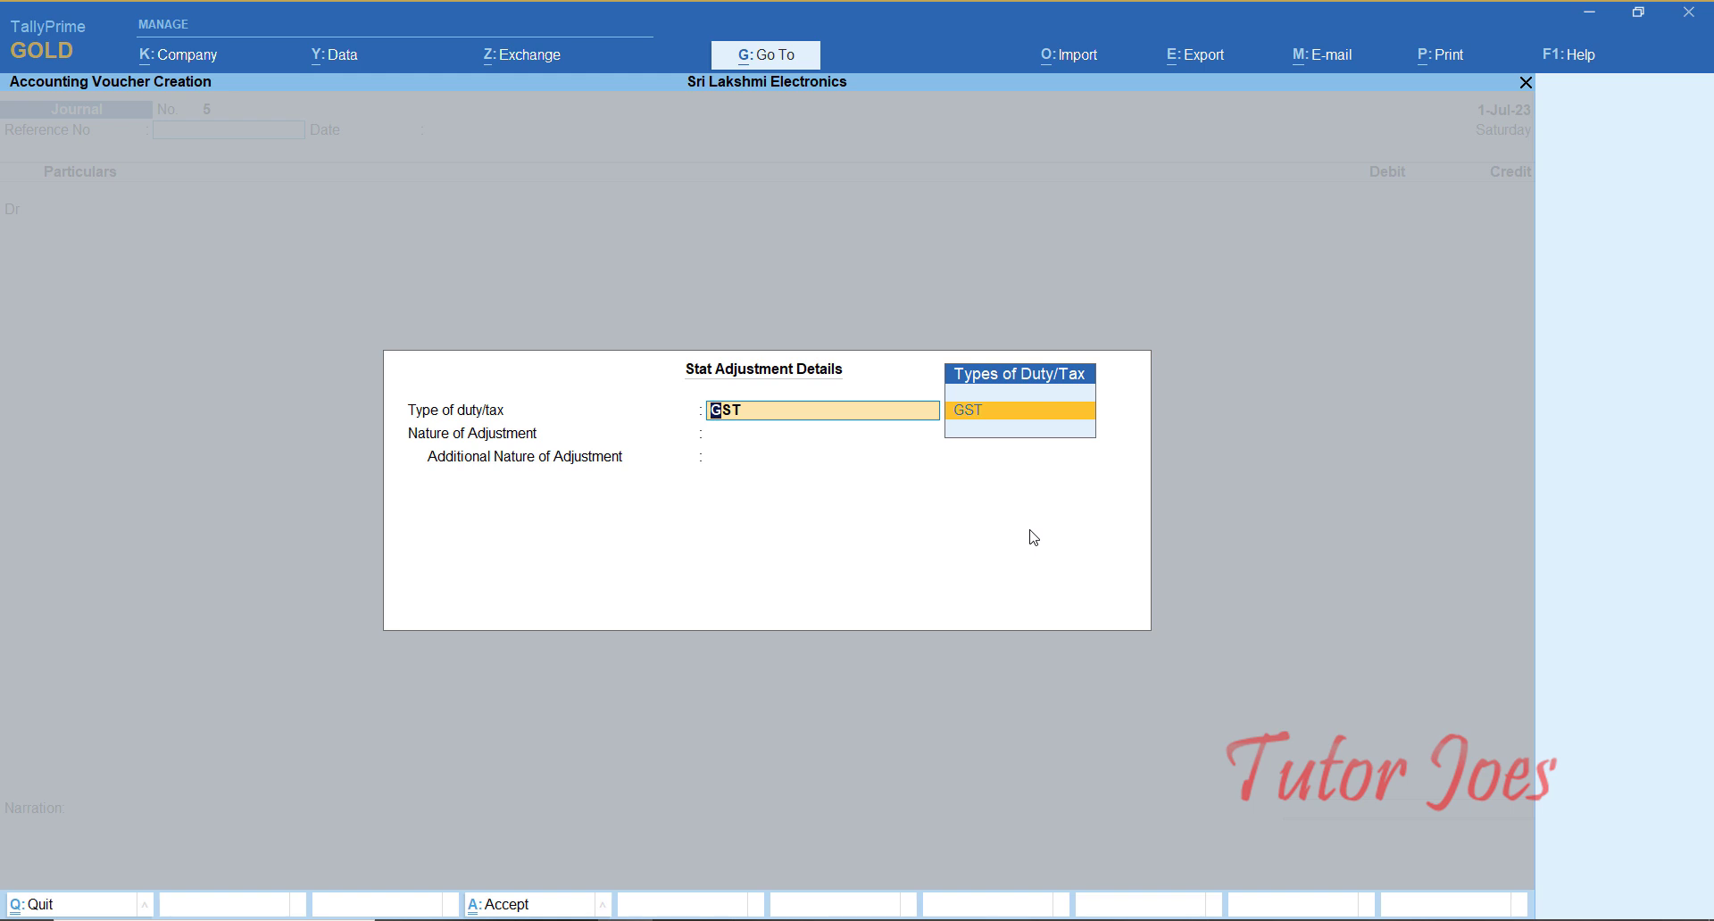
pyautogui.press('Return')
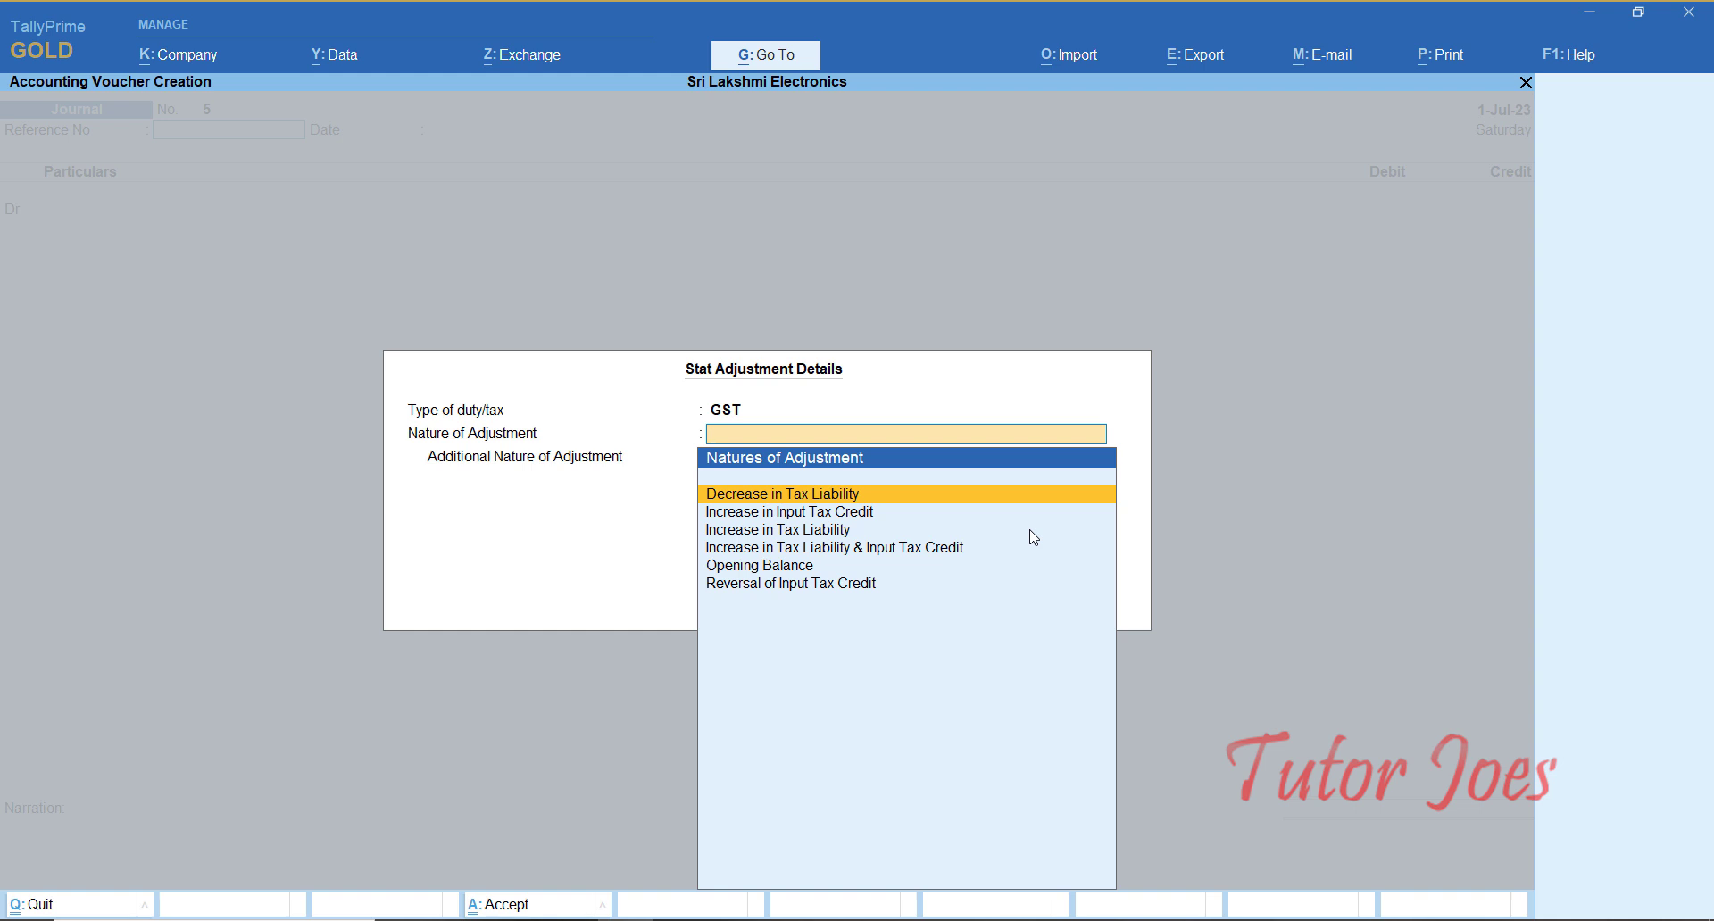
pyautogui.press('Return')
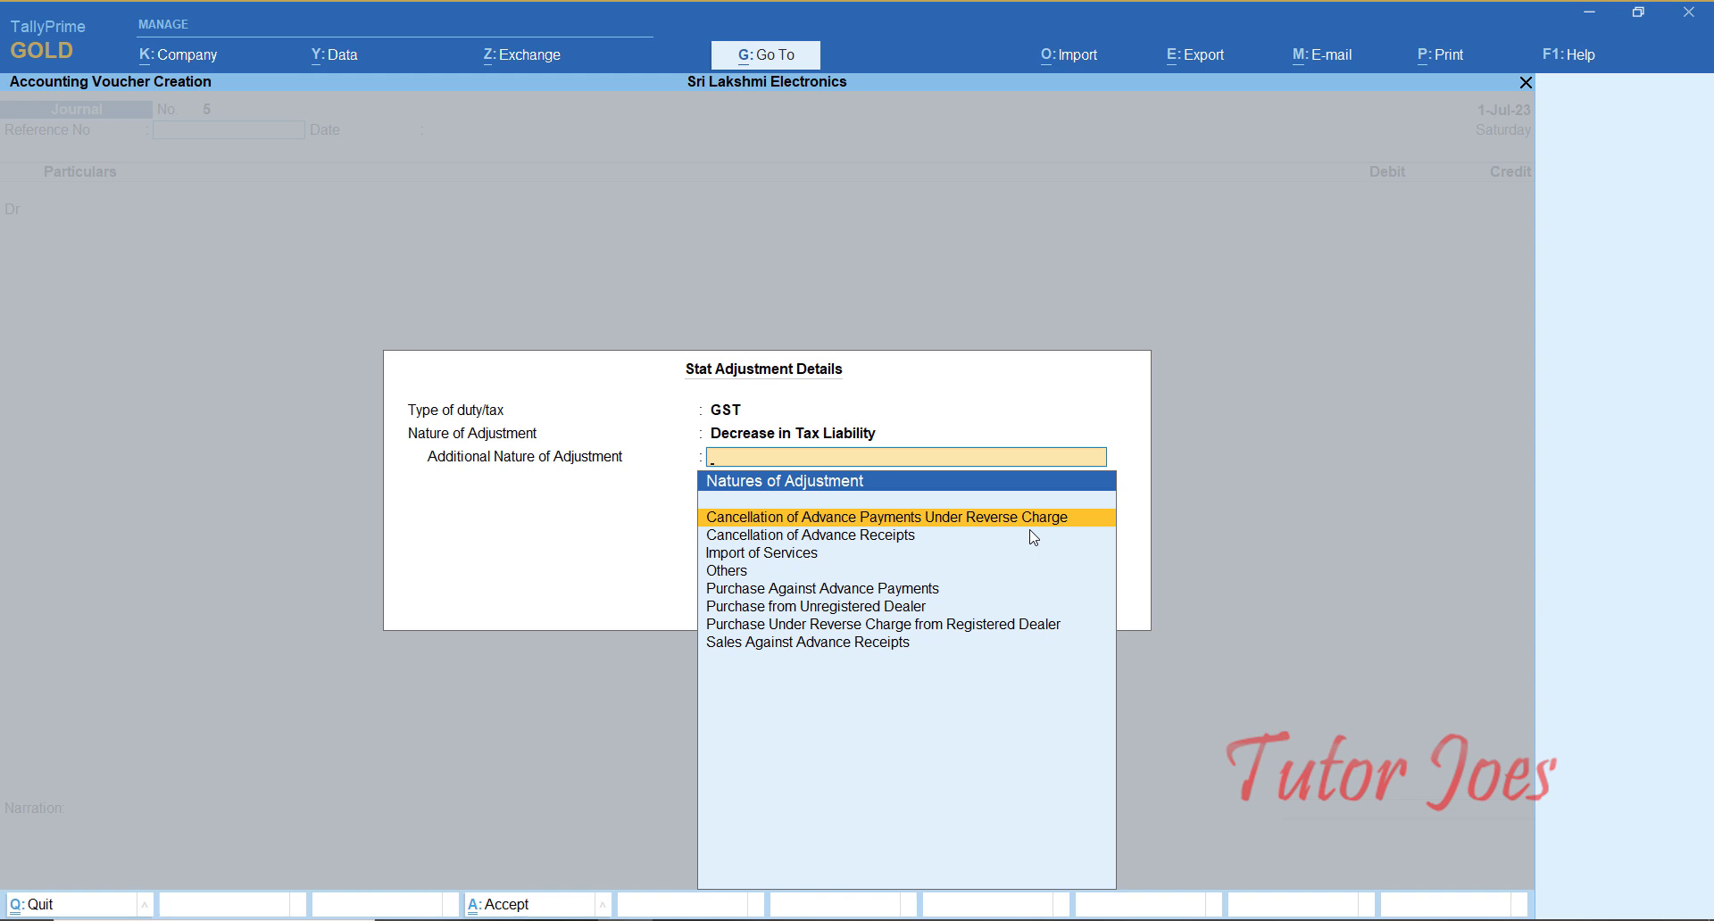
pyautogui.press('Down')
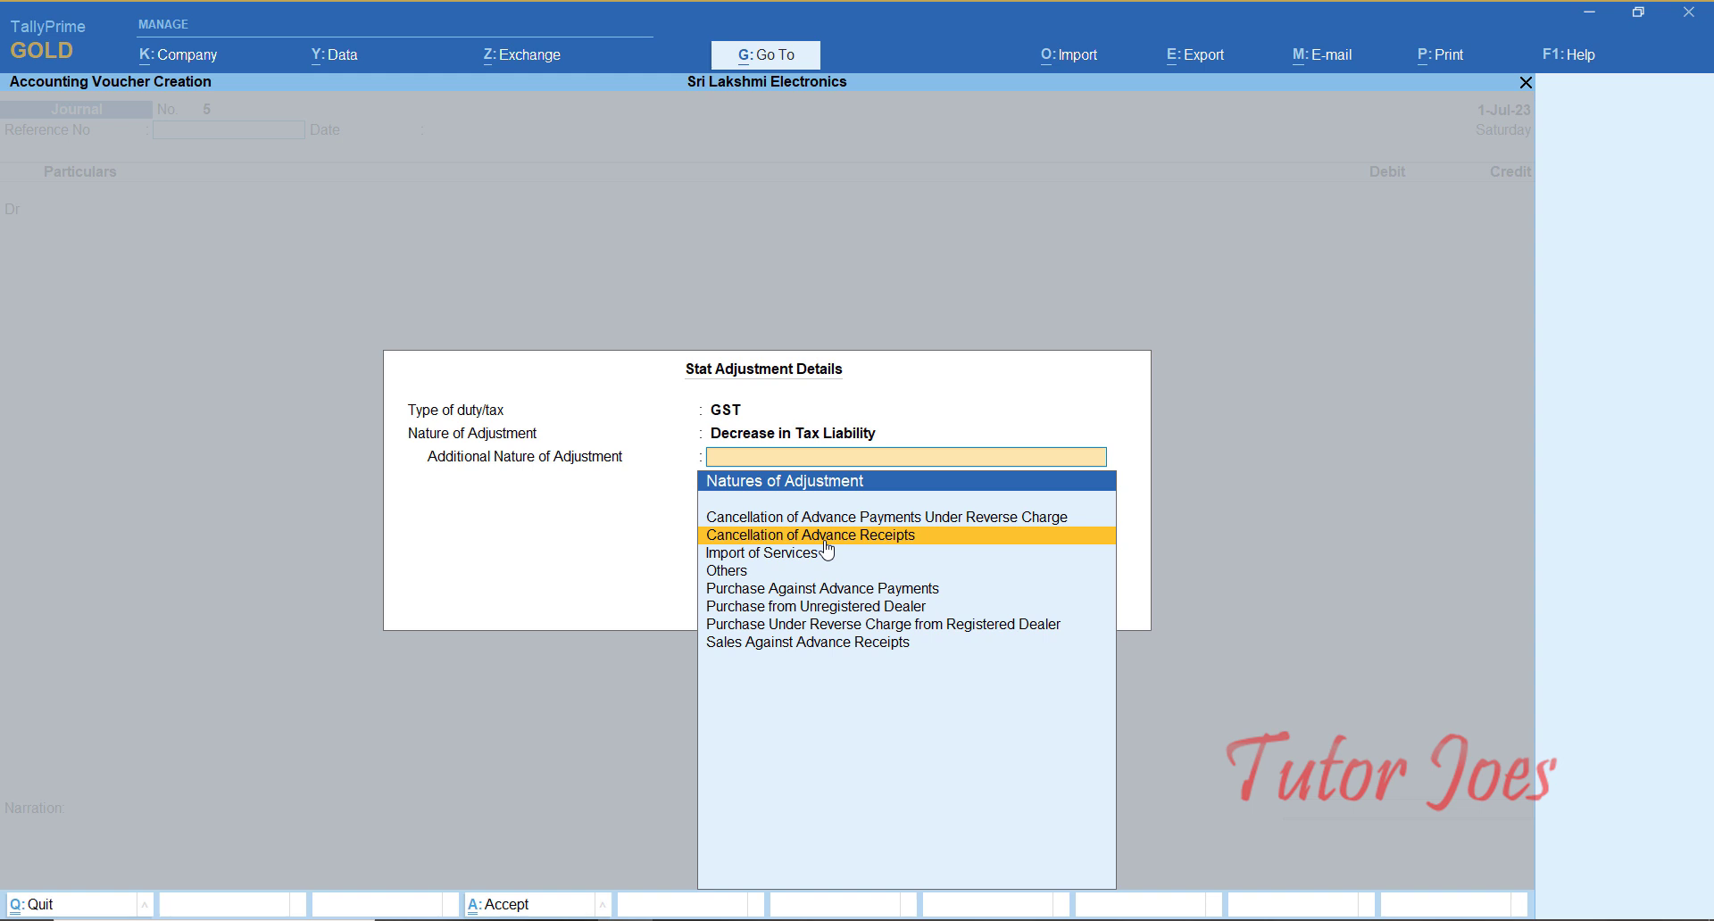
pyautogui.press('Down')
pyautogui.press('Down')
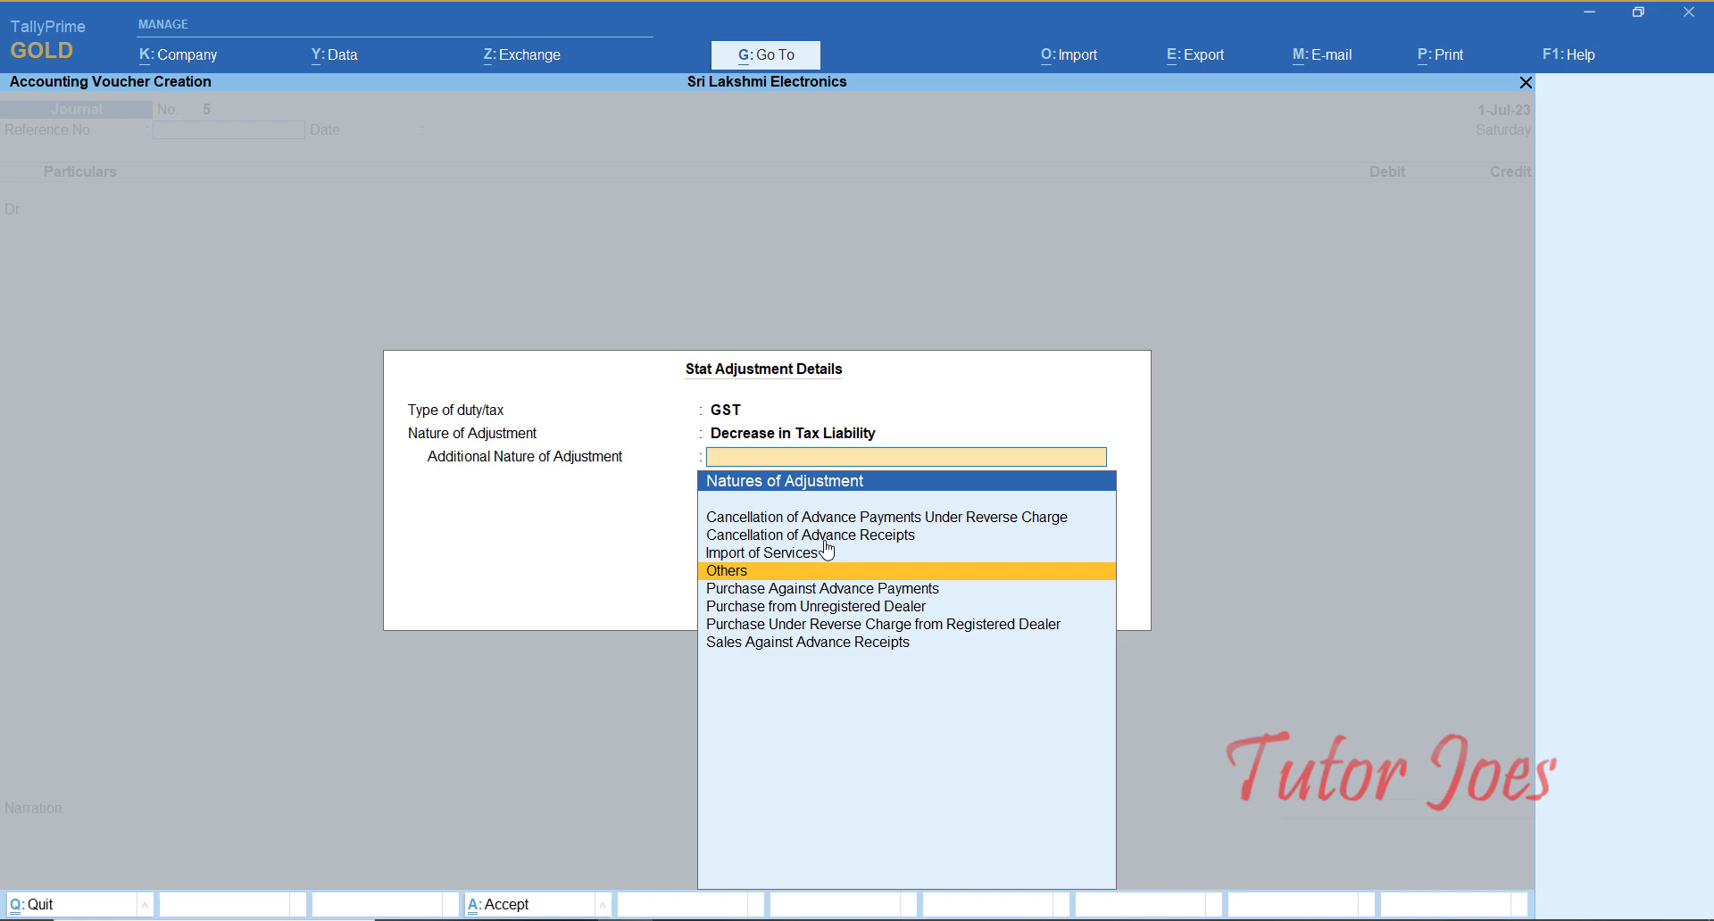
pyautogui.press('Return')
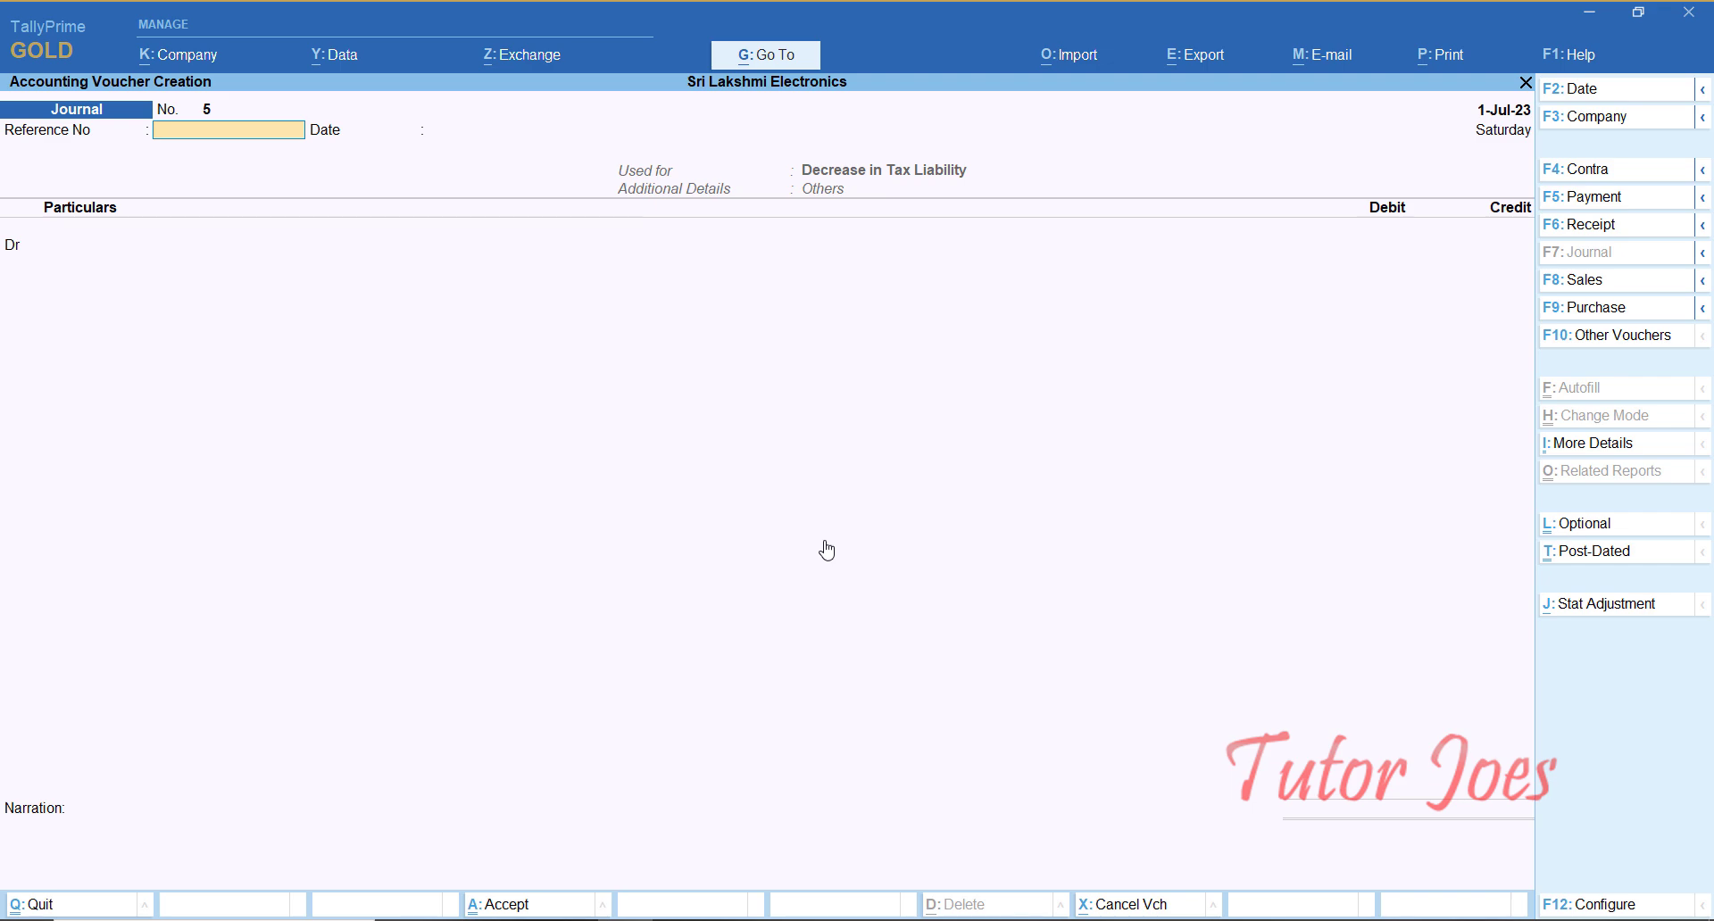
# Step: Leave the reference number and date blank and choose CGST as the debit ledger with a 0% rate and no taxable value
pyautogui.press('Return')
pyautogui.press('Return')
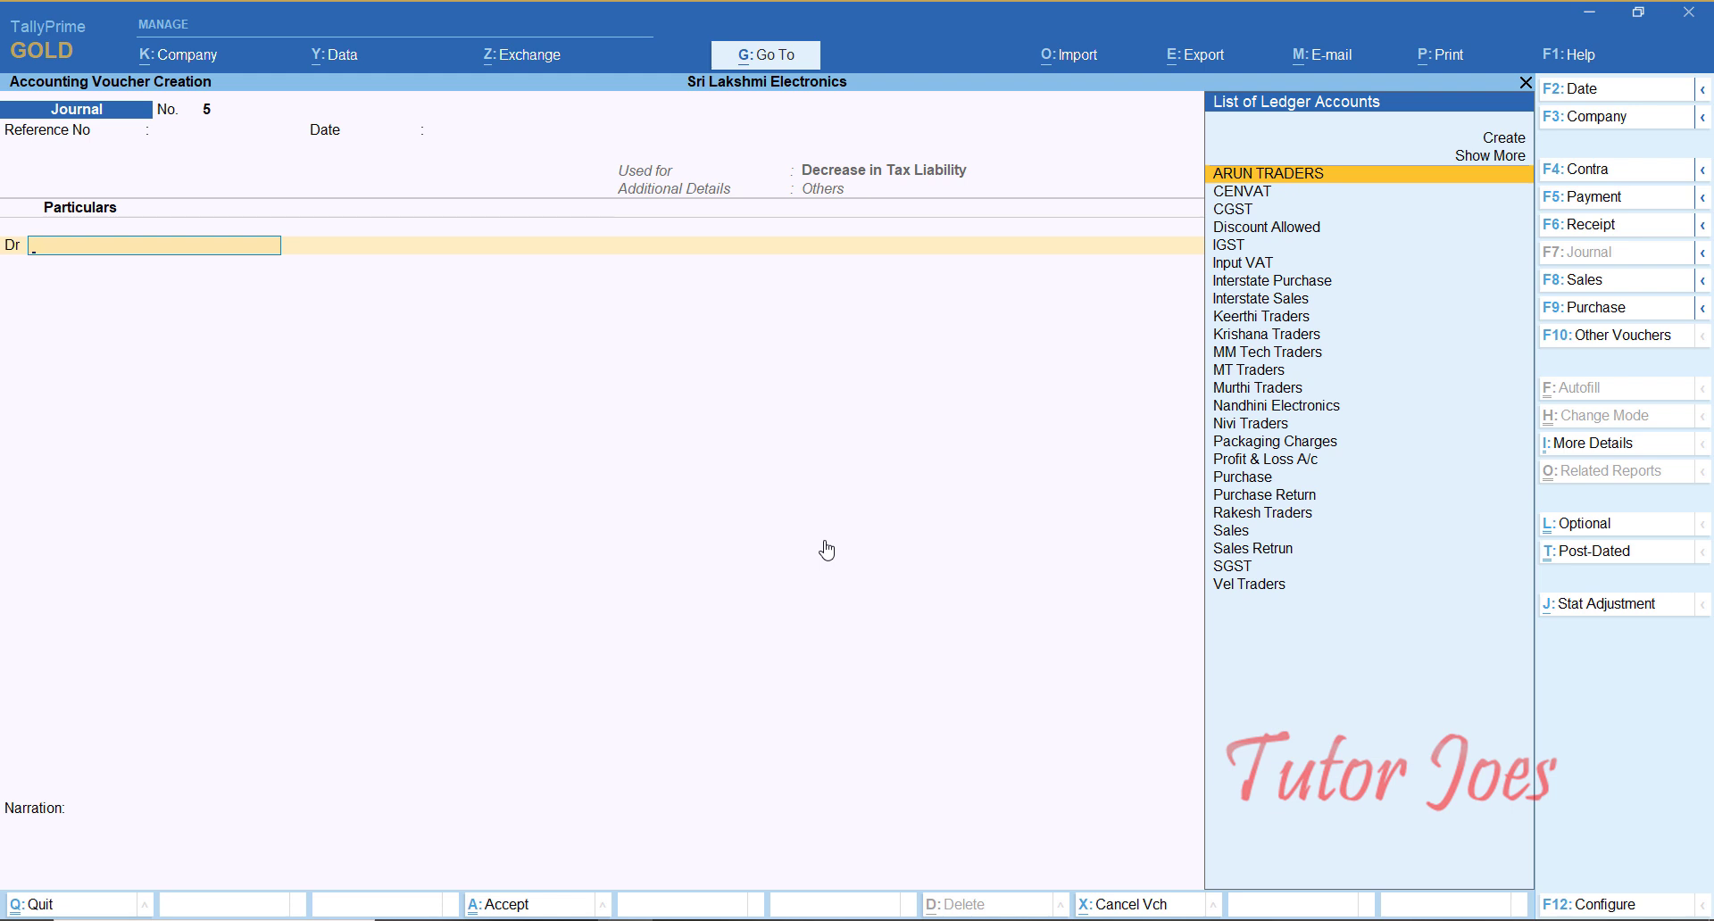
pyautogui.press('Down')
pyautogui.press('Down')
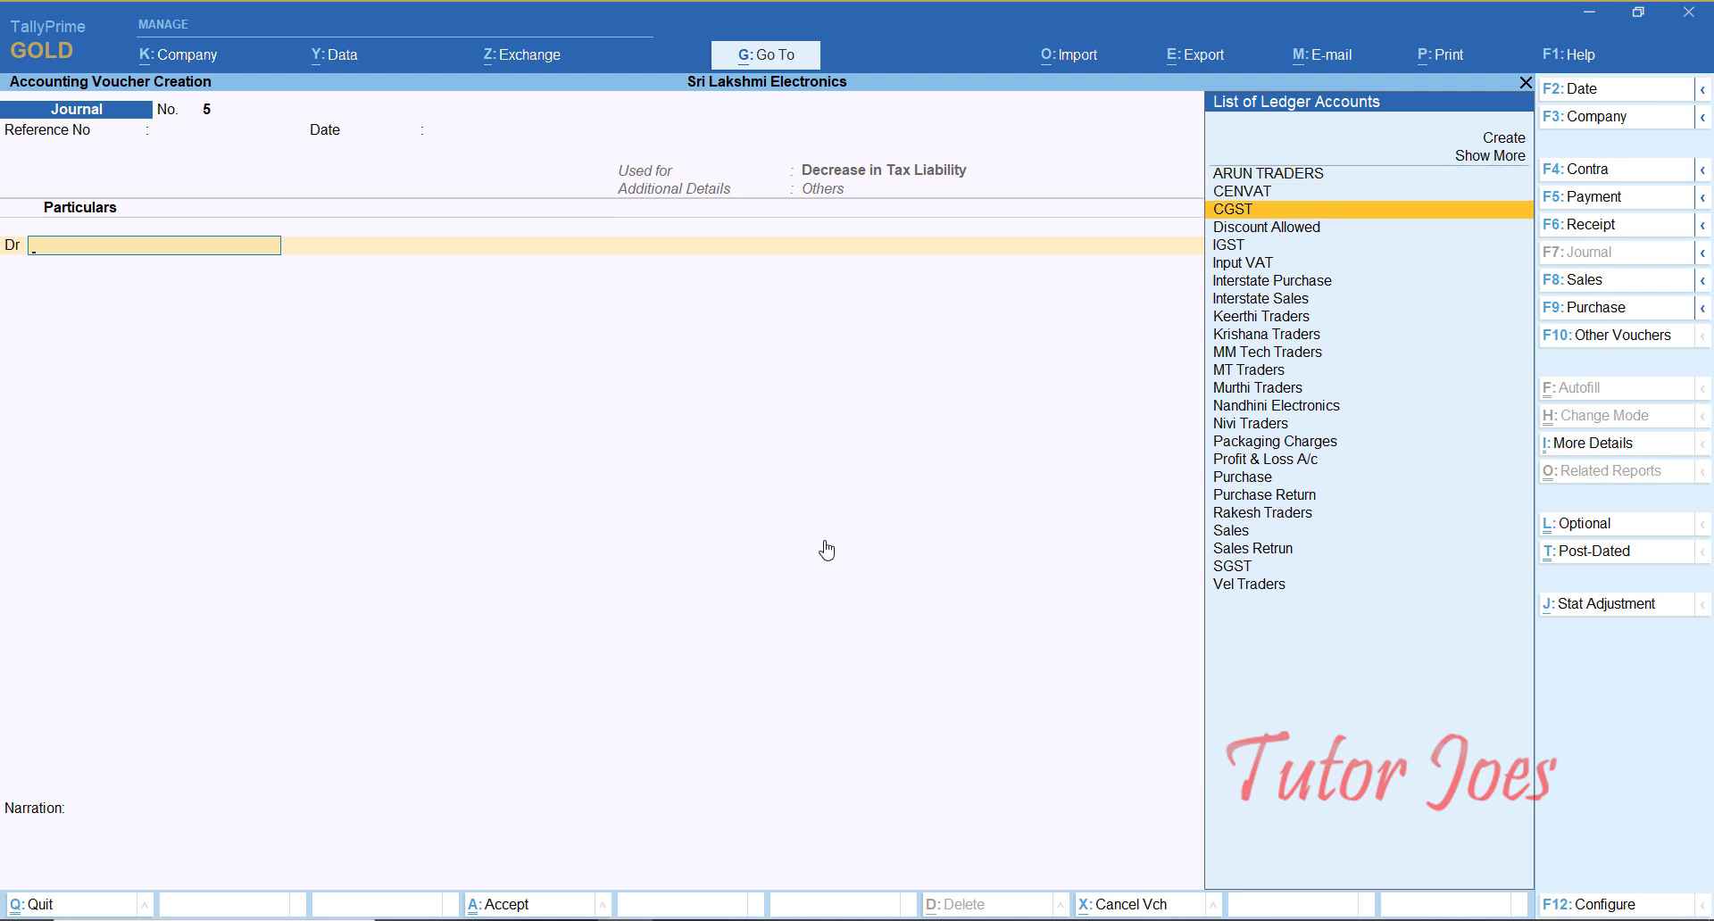
pyautogui.press('Return')
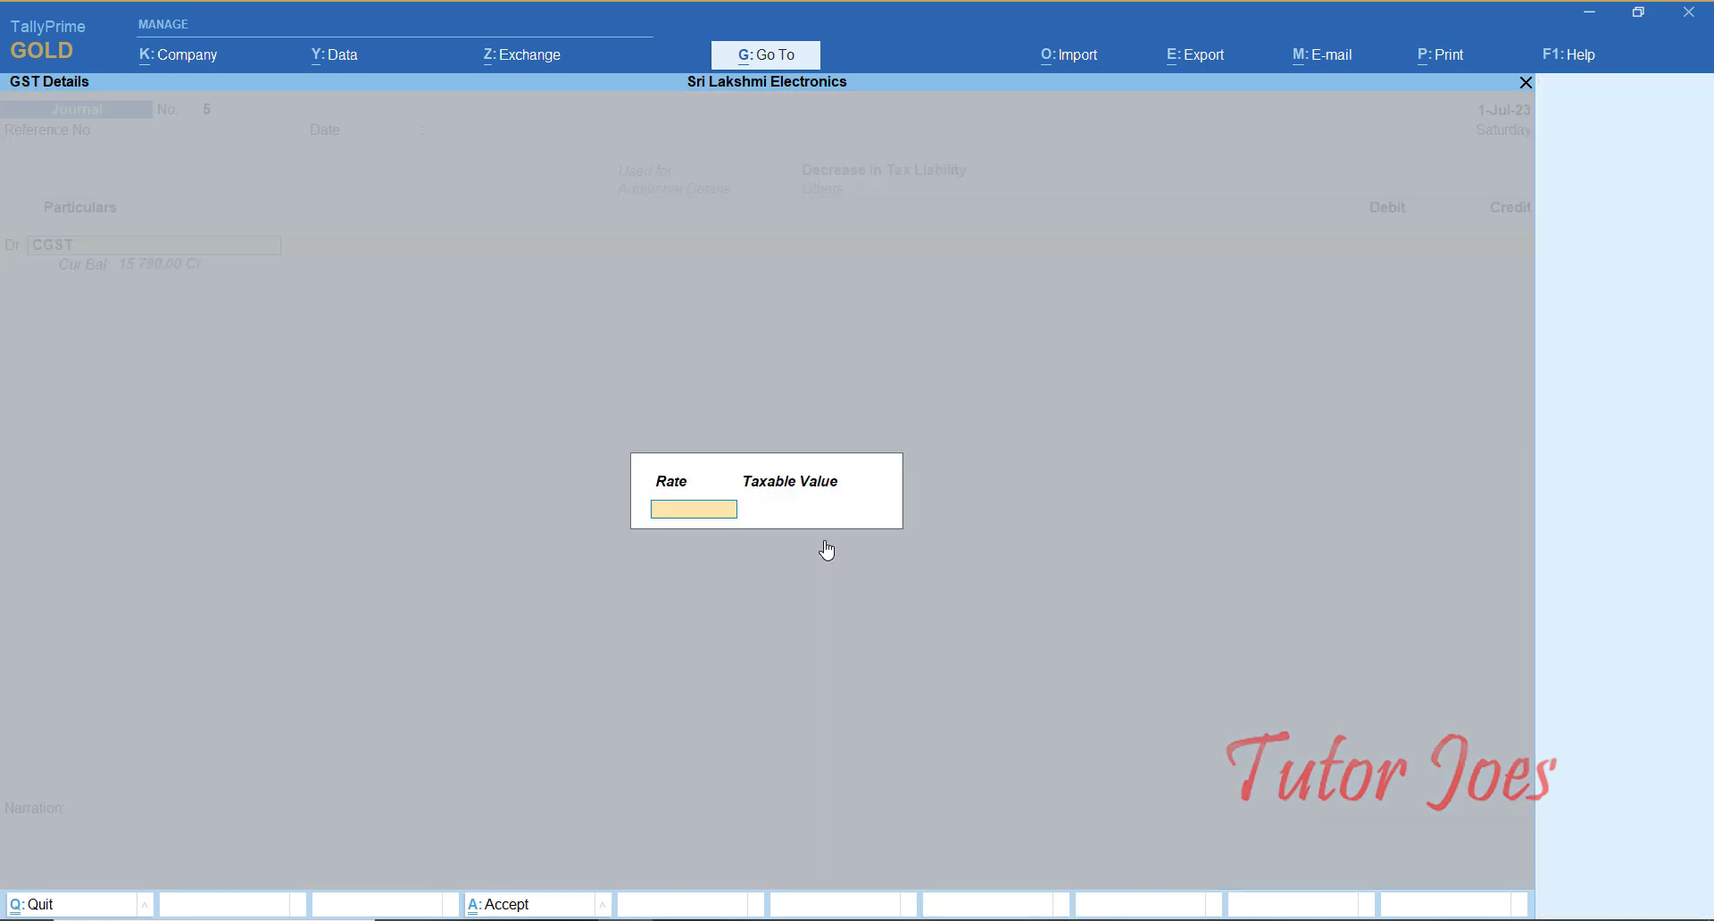
pyautogui.press('Return')
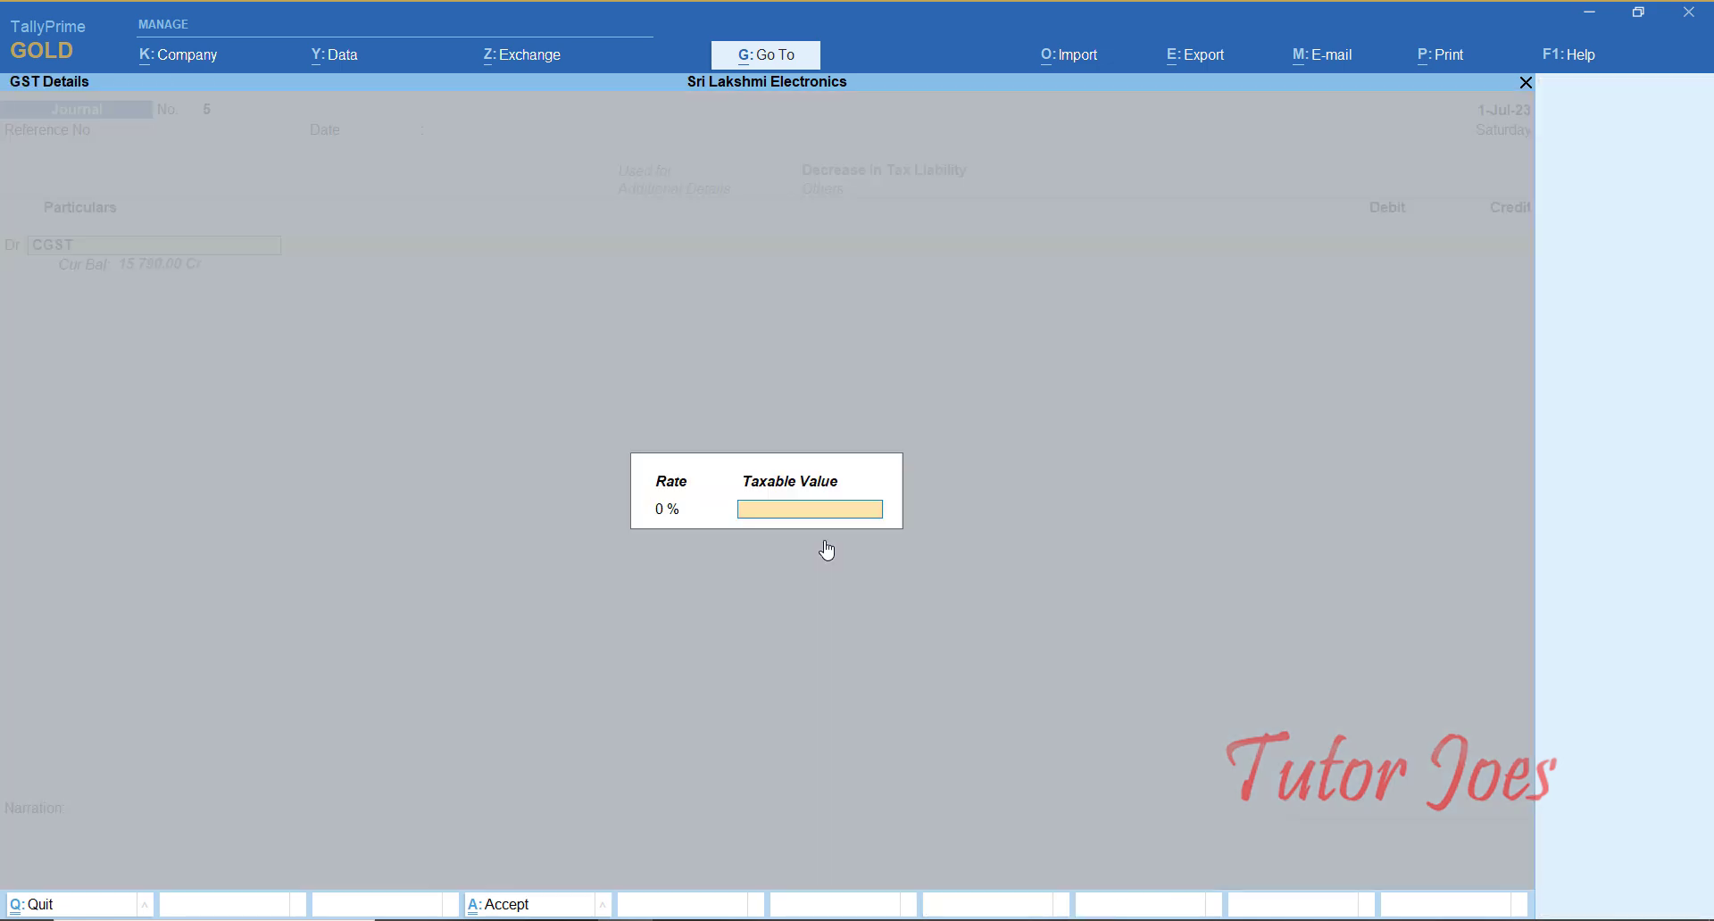
pyautogui.press('Return')
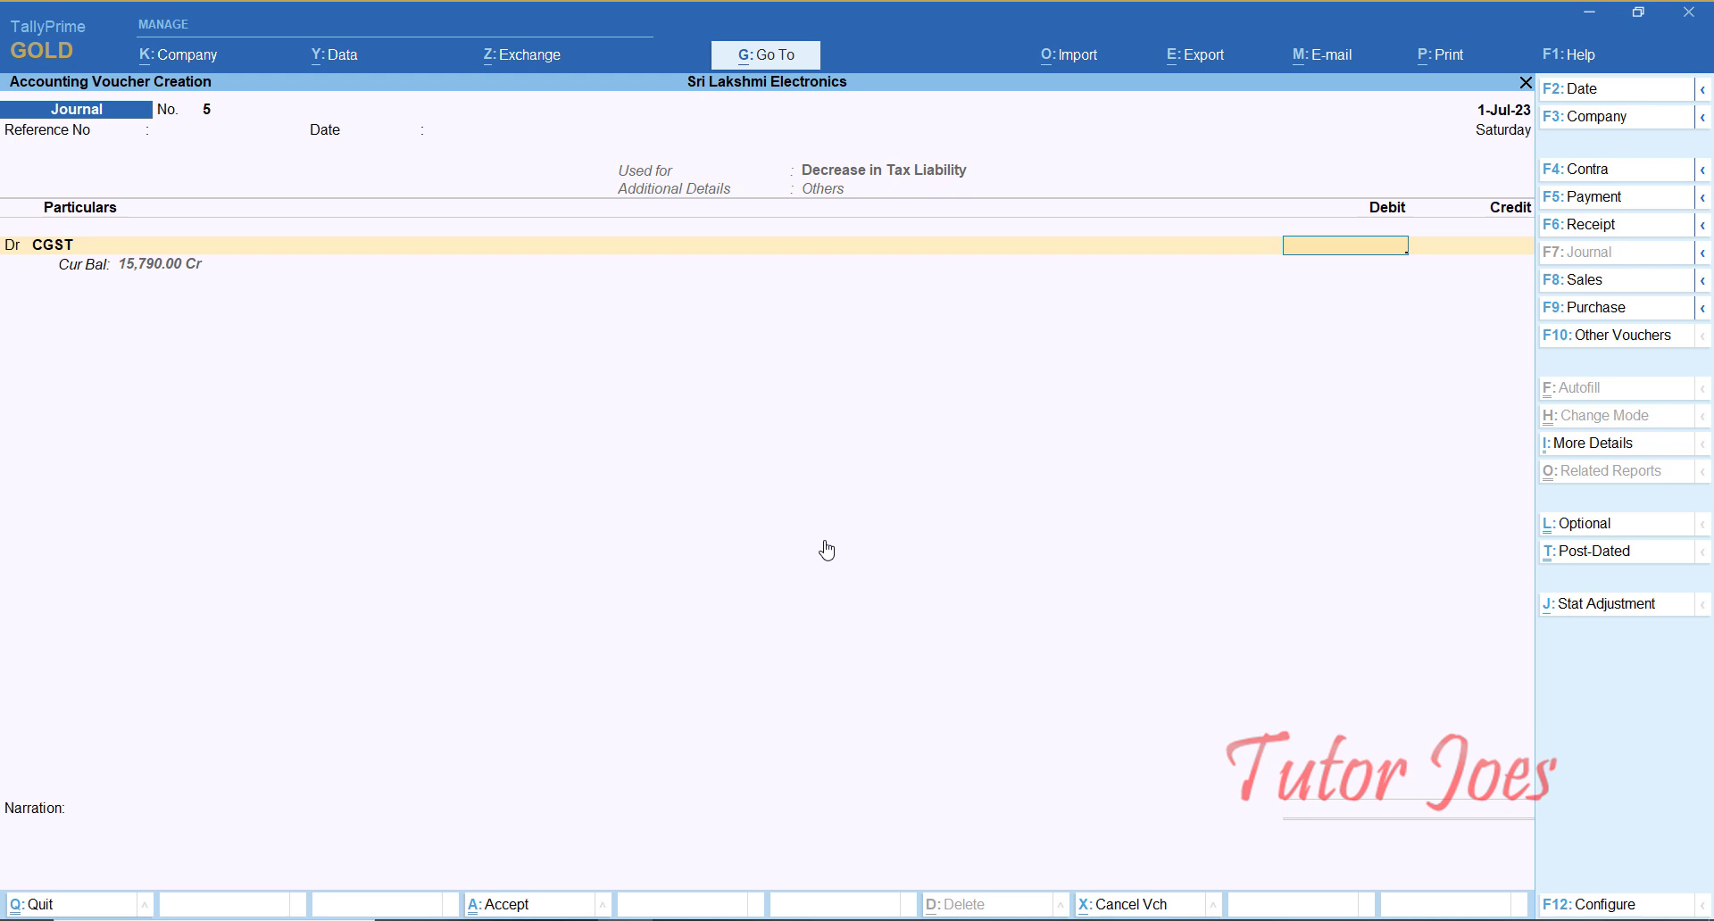
# Step: Enter 141300 as the debit amount for the CGST ledger in the journal voucher
pyautogui.click(578, 919)
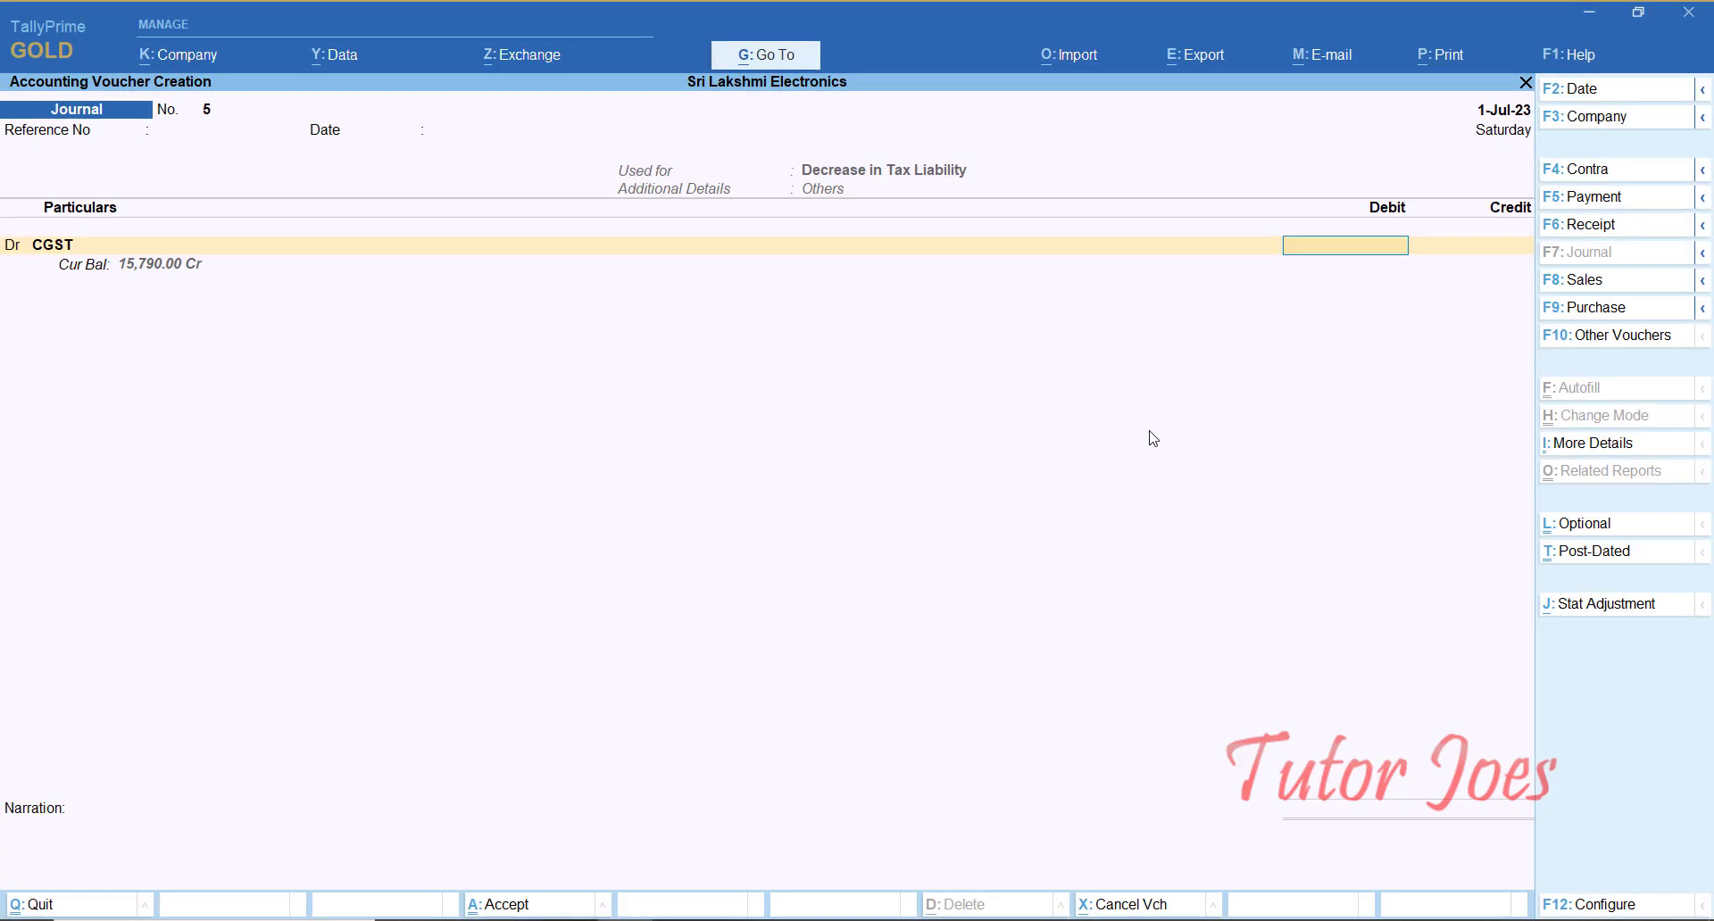
pyautogui.write('14')
pyautogui.write('4')
pyautogui.press('BackSpace')
pyautogui.write('1')
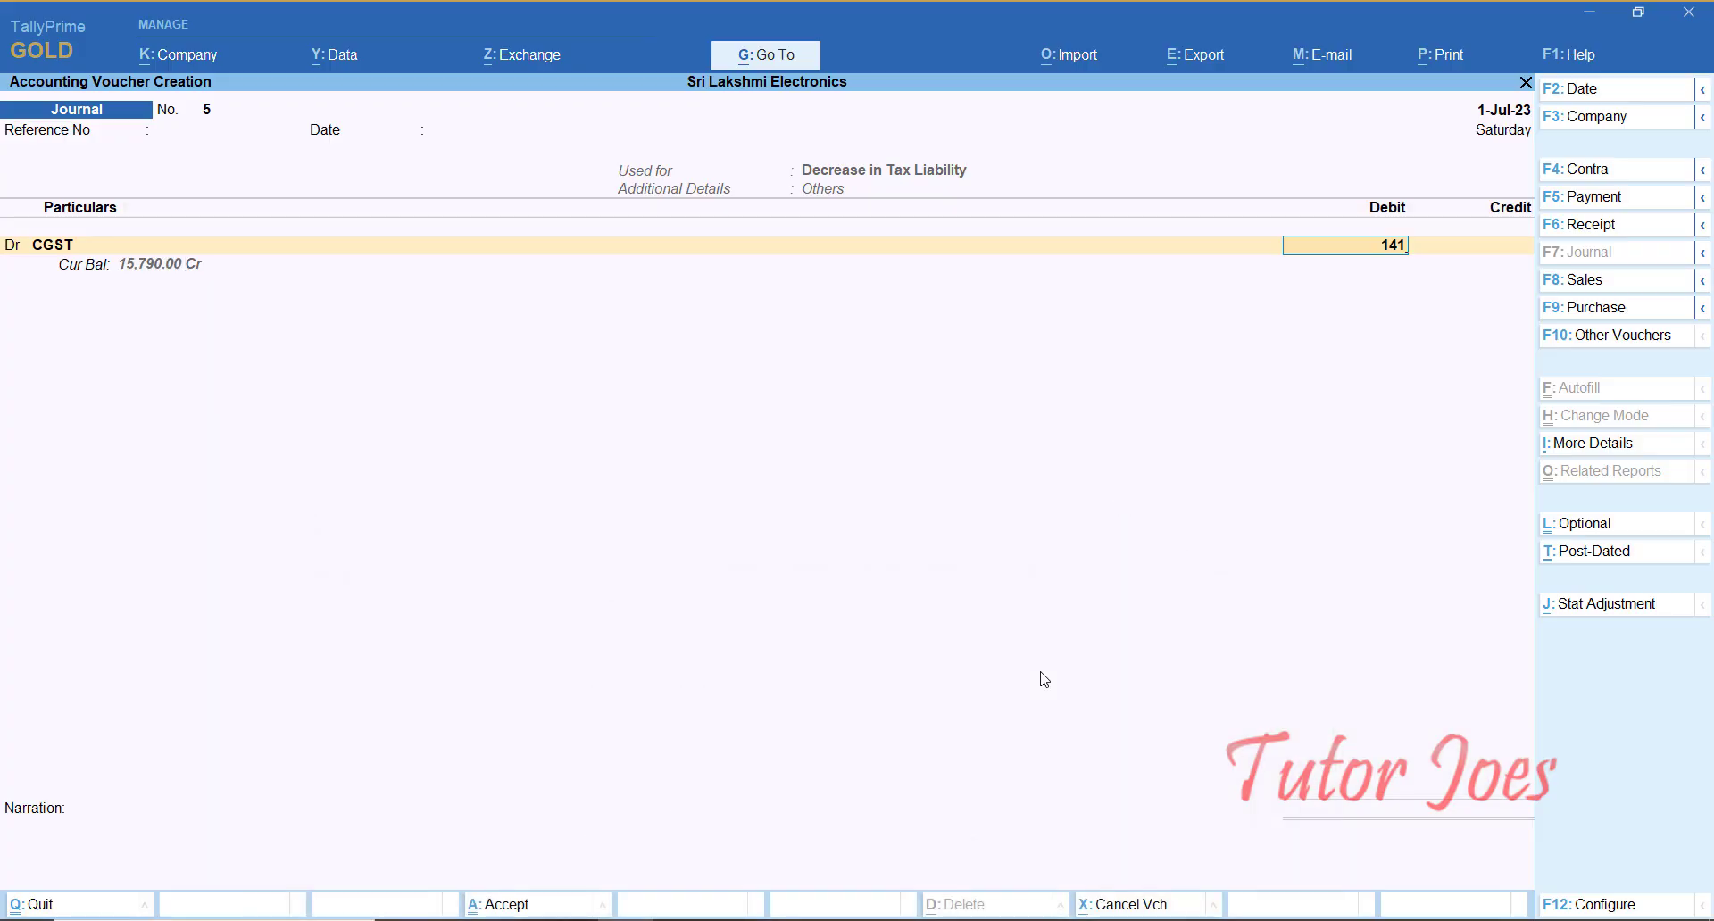
pyautogui.write('300')
pyautogui.press('Return')
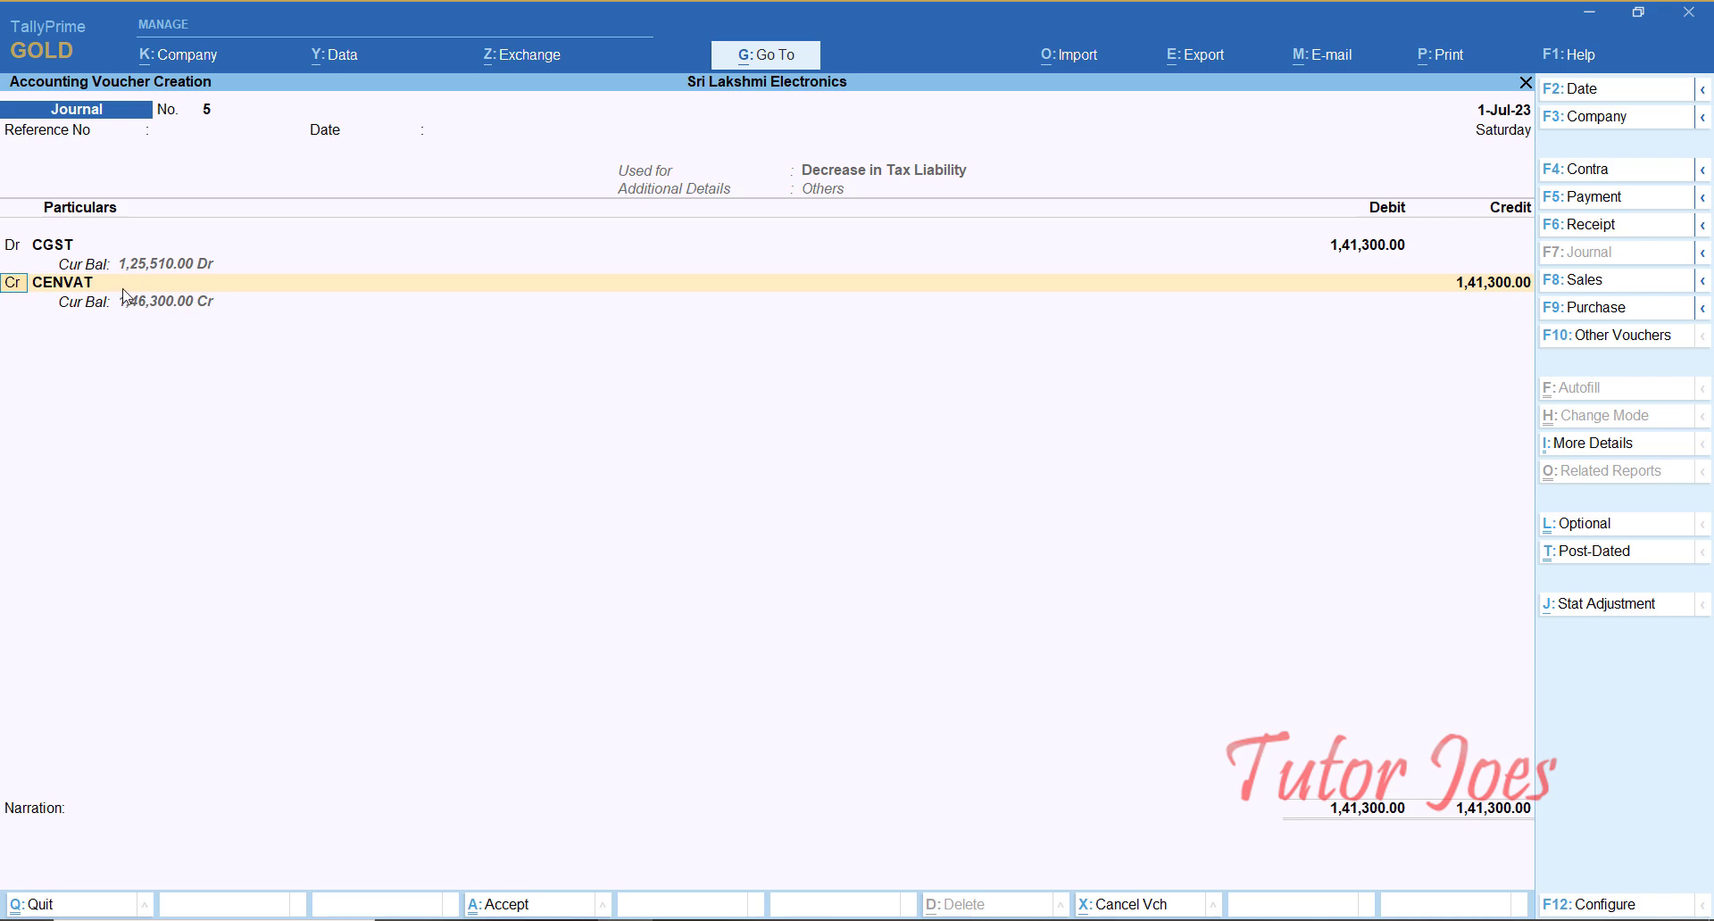
# Step: Choose CGST as the credit ledger in place of CENVAT and keep its credit amount at 1,41,300.00
pyautogui.press('Return')
pyautogui.press('Down')
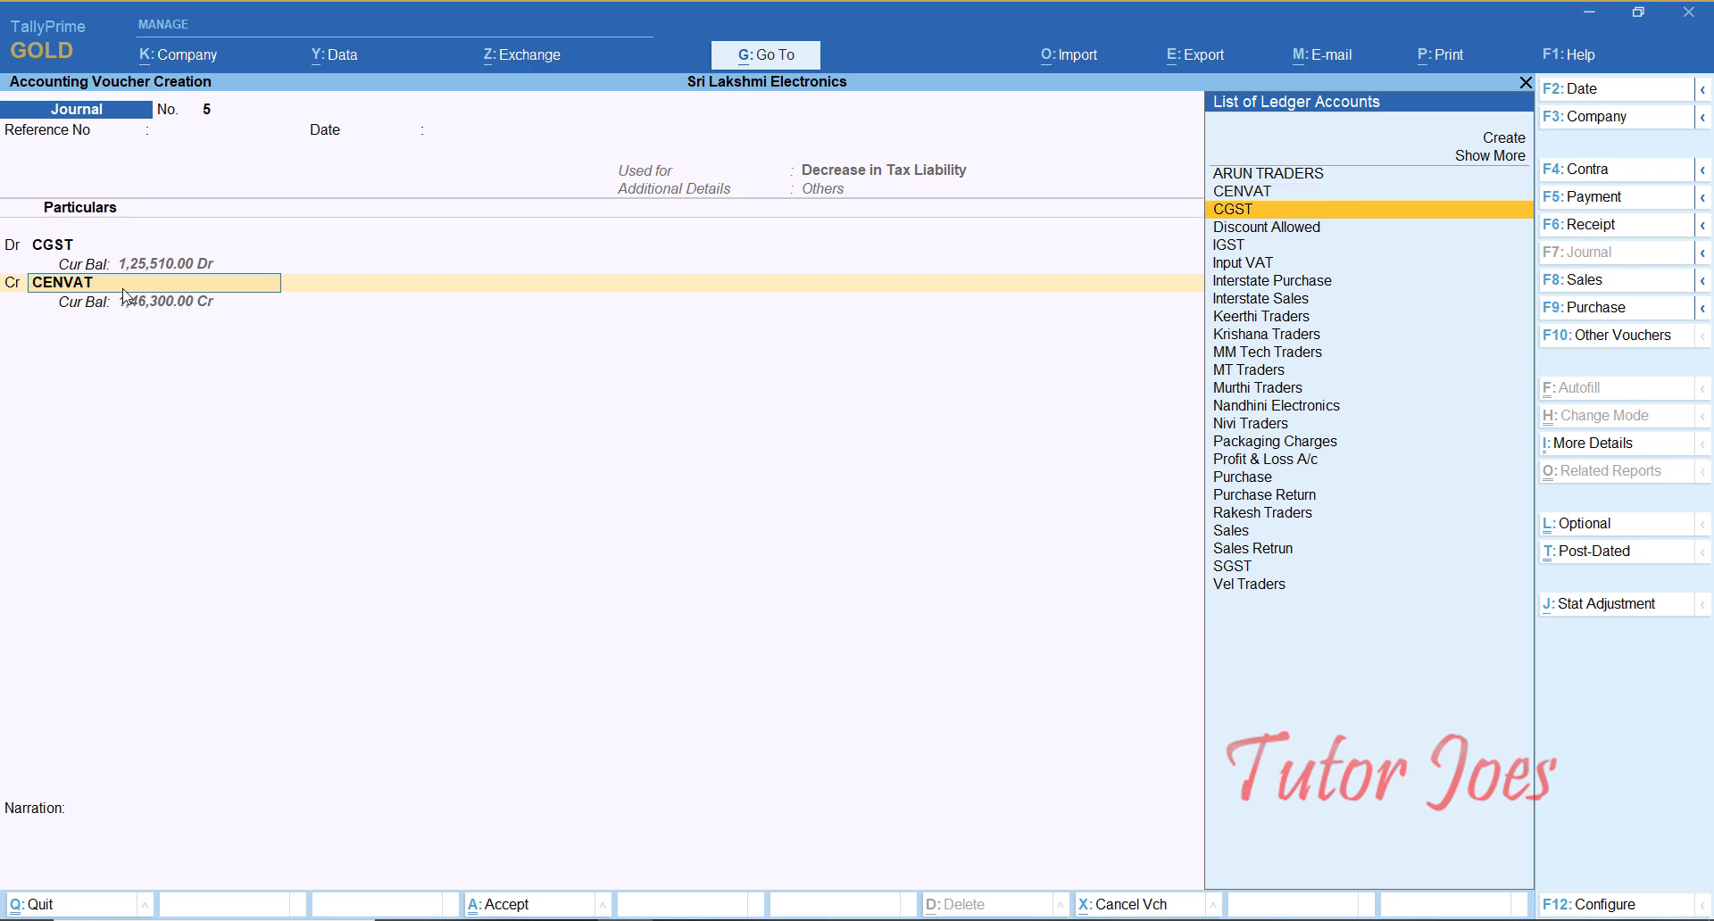
pyautogui.press('Return')
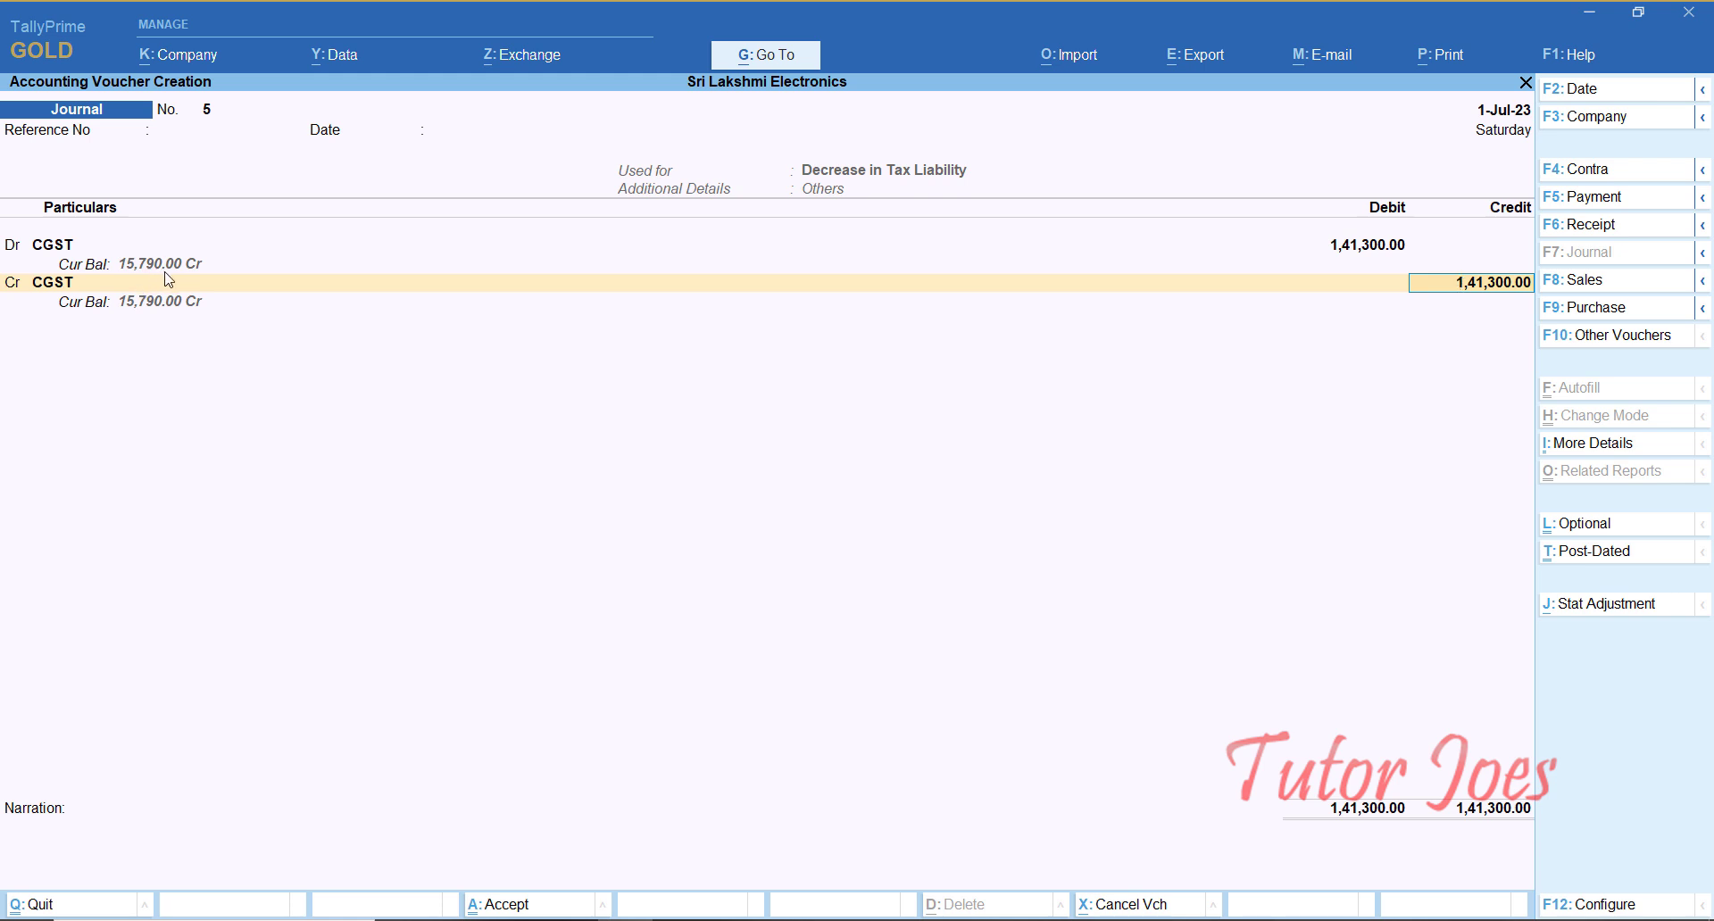
pyautogui.press('Return')
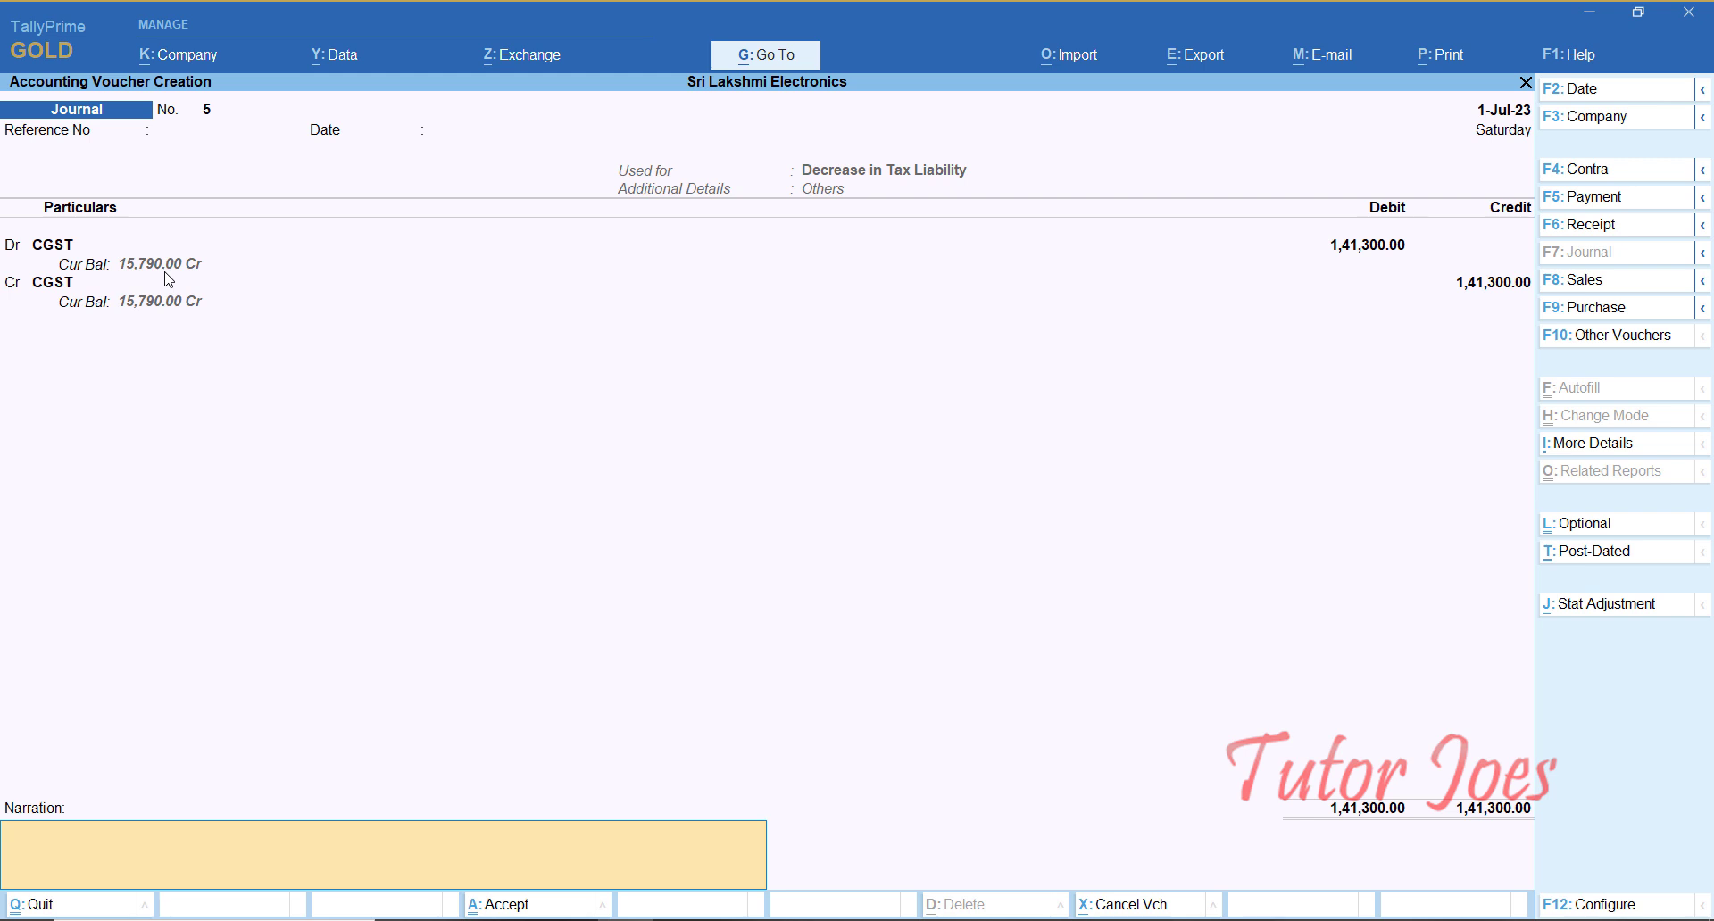
pyautogui.press('ctrl')
pyautogui.hotkey('ctrl', 'n')
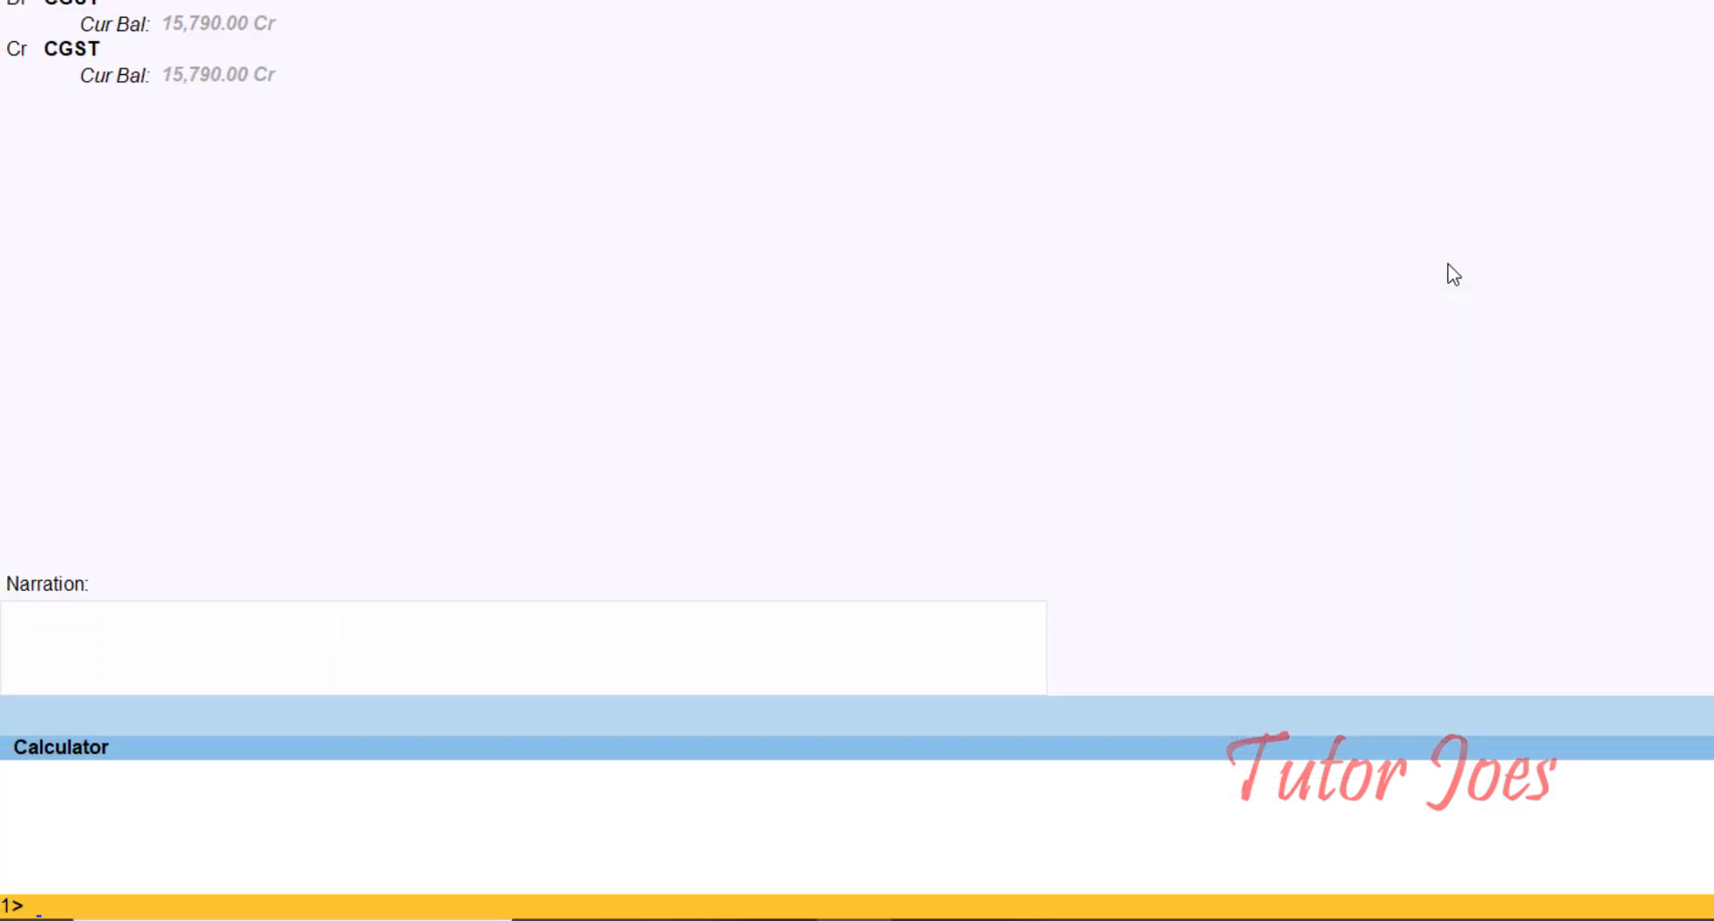
pyautogui.write('162090-')
pyautogui.write('1')
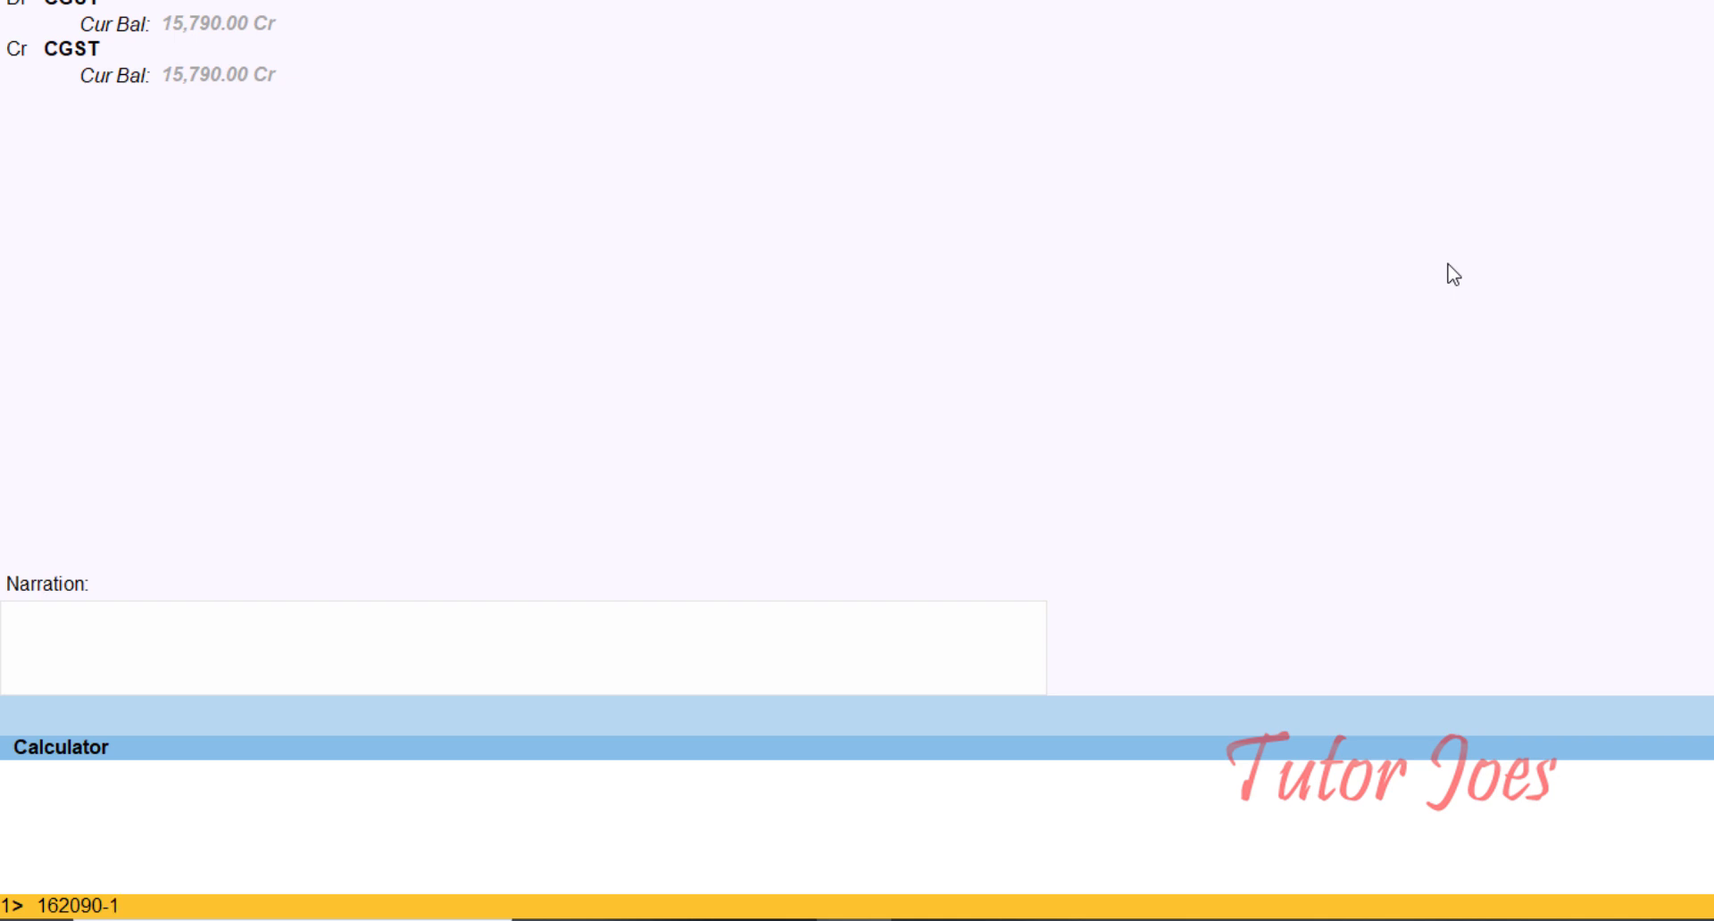
pyautogui.write('41300')
pyautogui.press('Return')
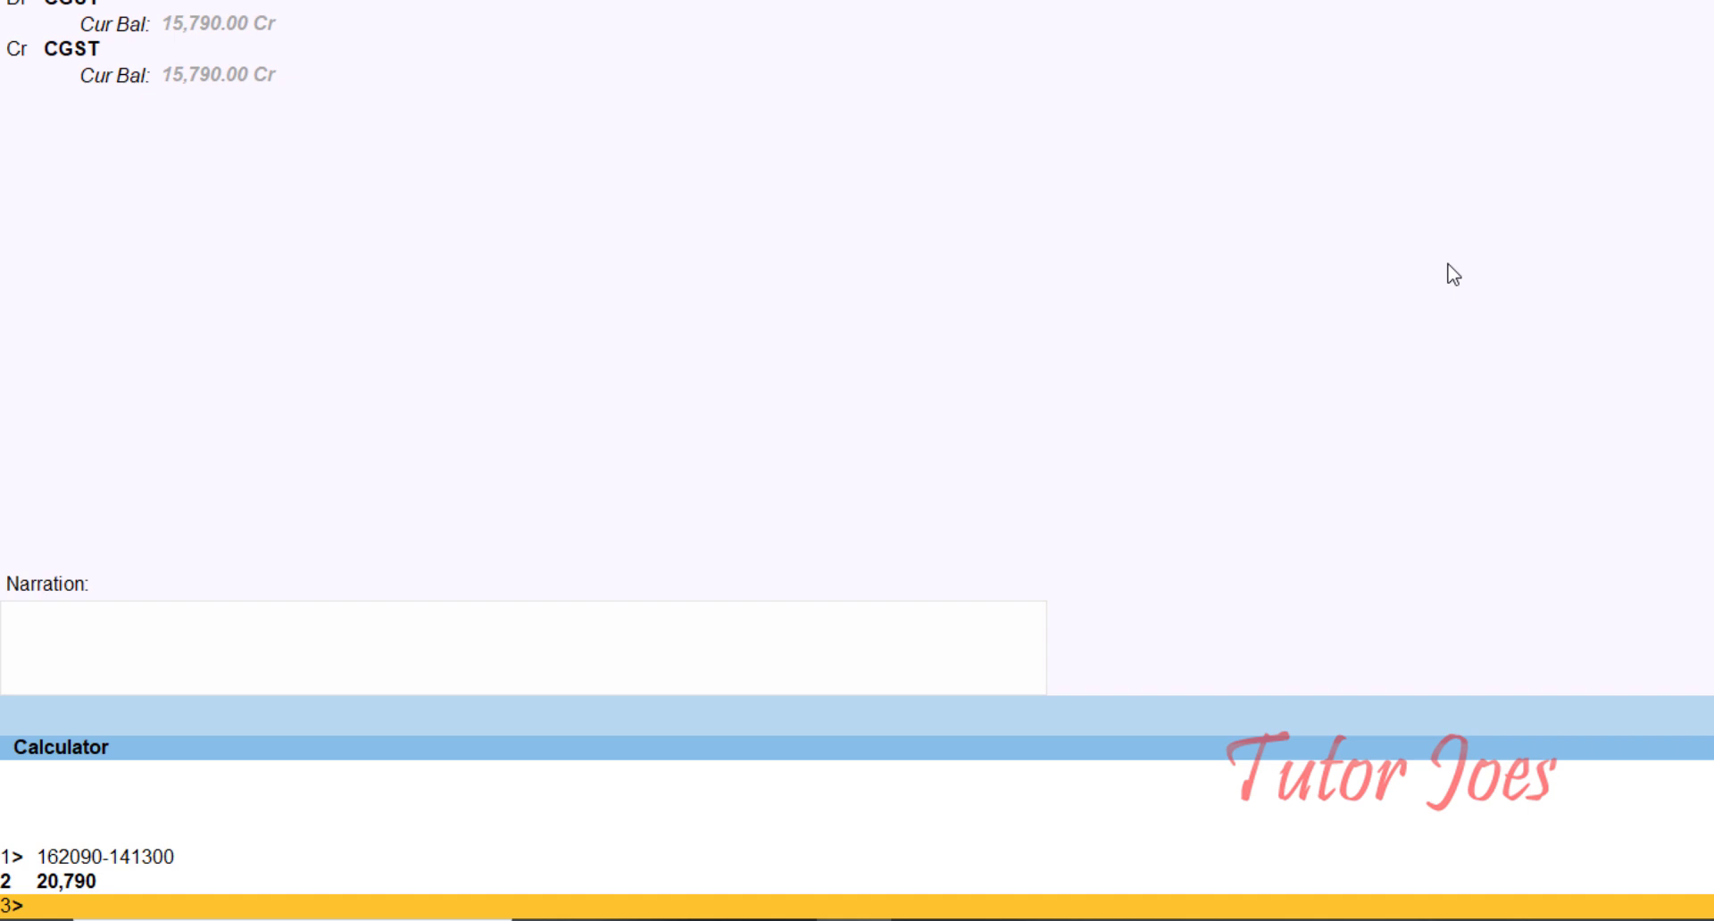
pyautogui.click(789, 919)
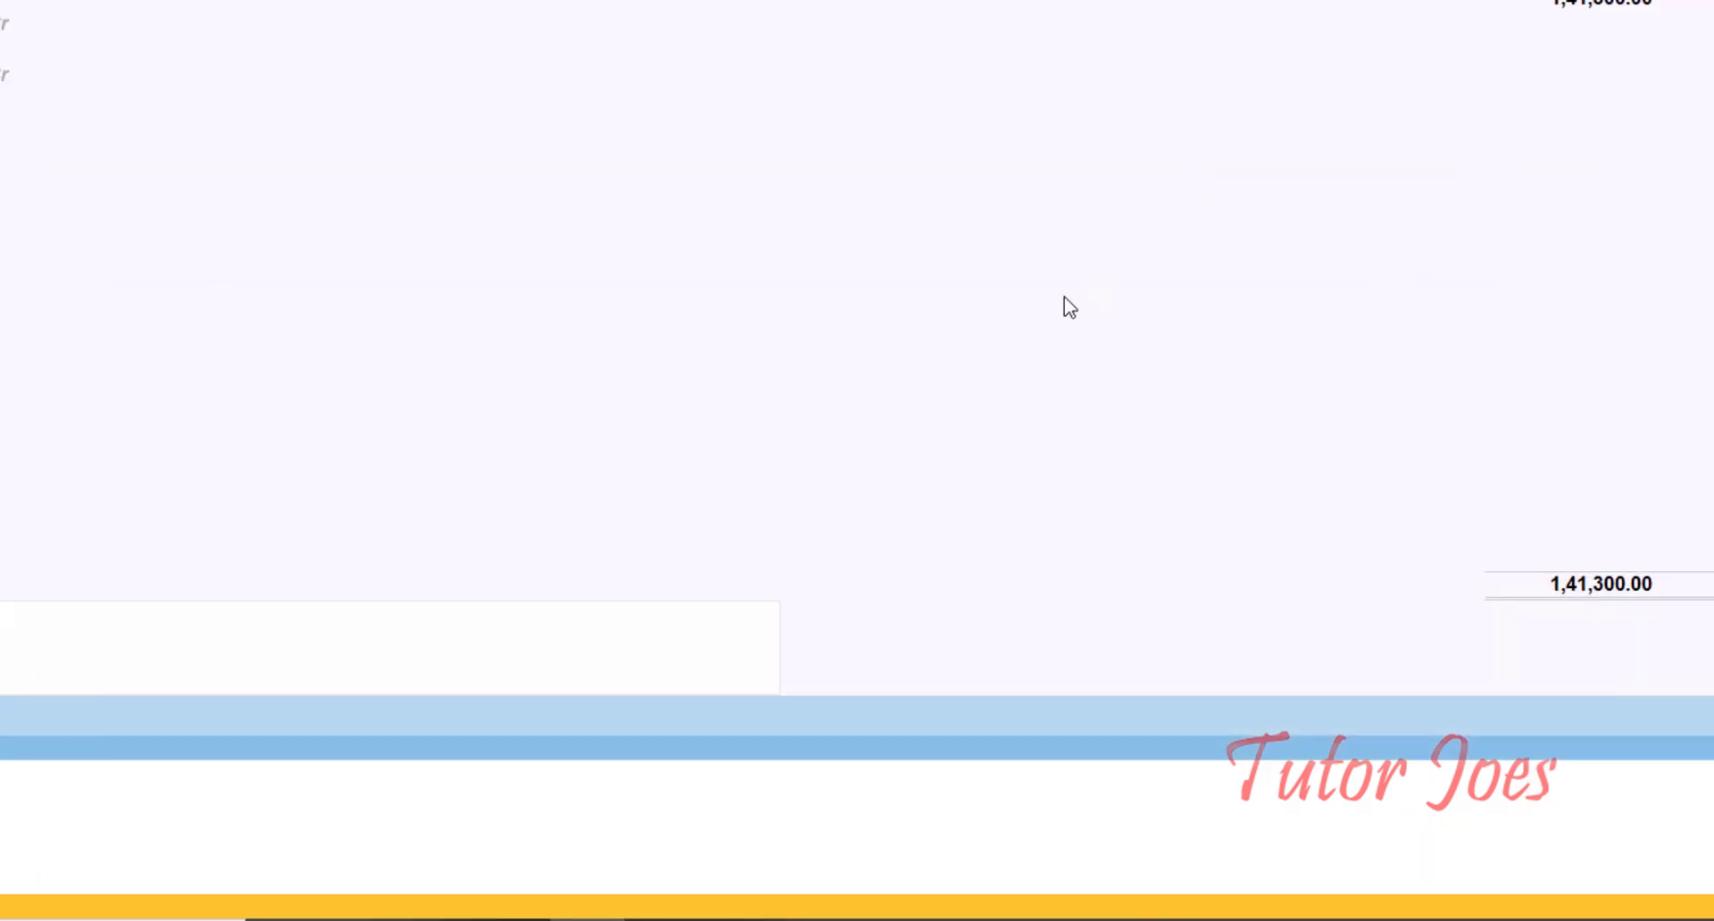
pyautogui.write('20790')
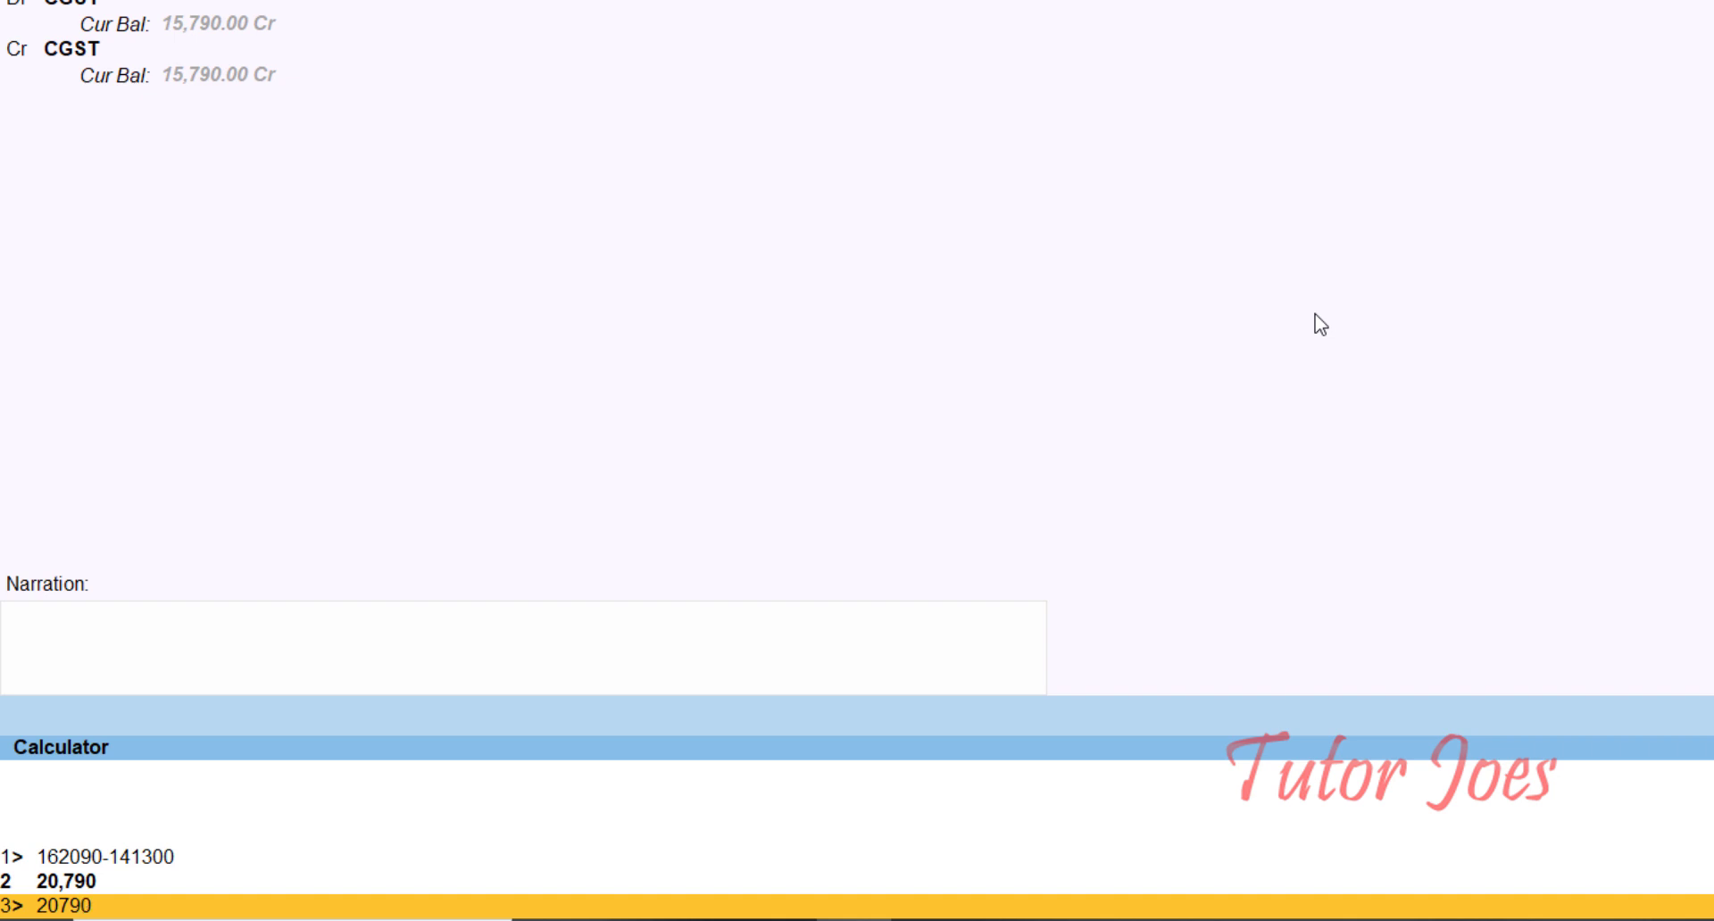
pyautogui.write('-5000')
pyautogui.press('Return')
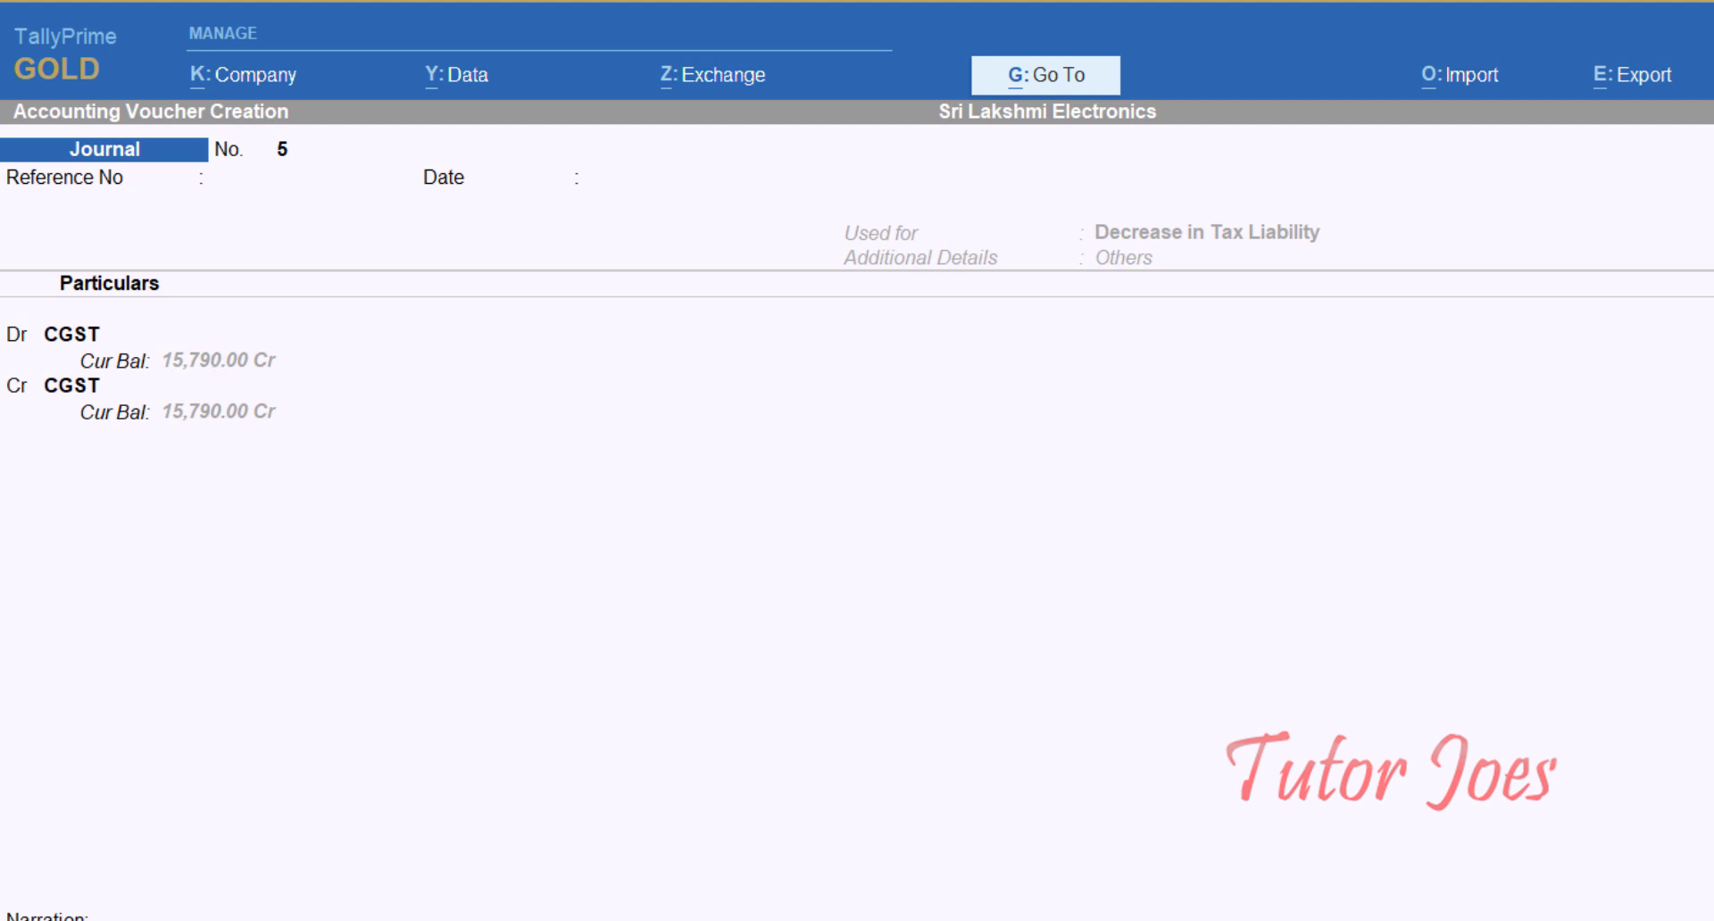
pyautogui.press('Escape')
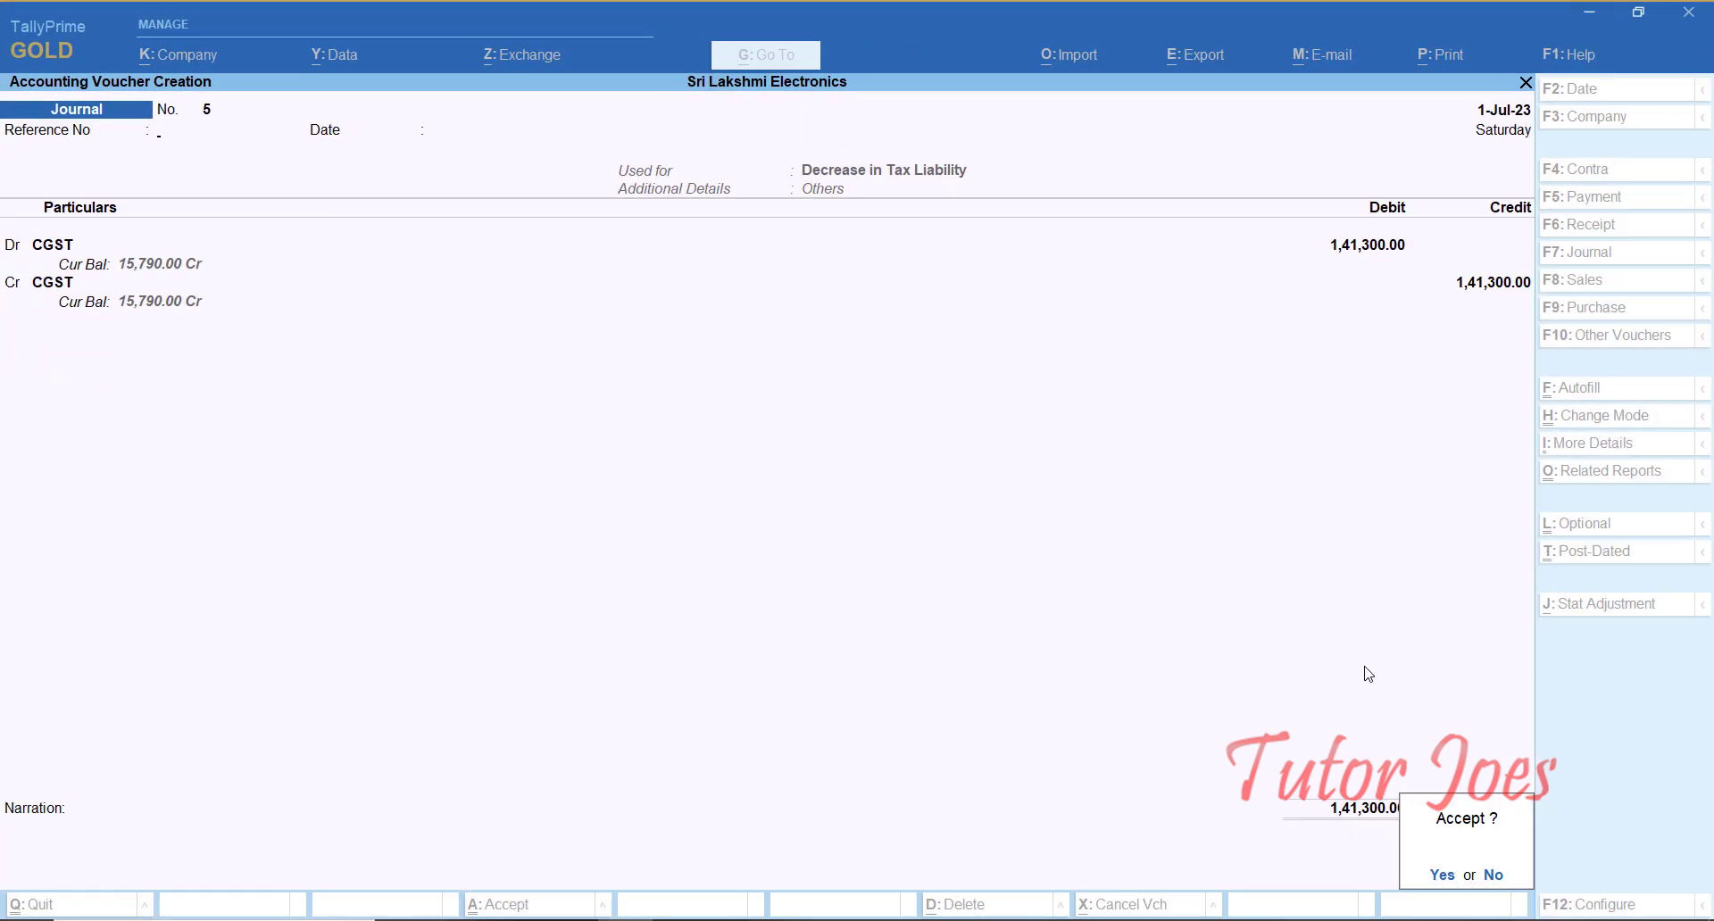
pyautogui.press('y')
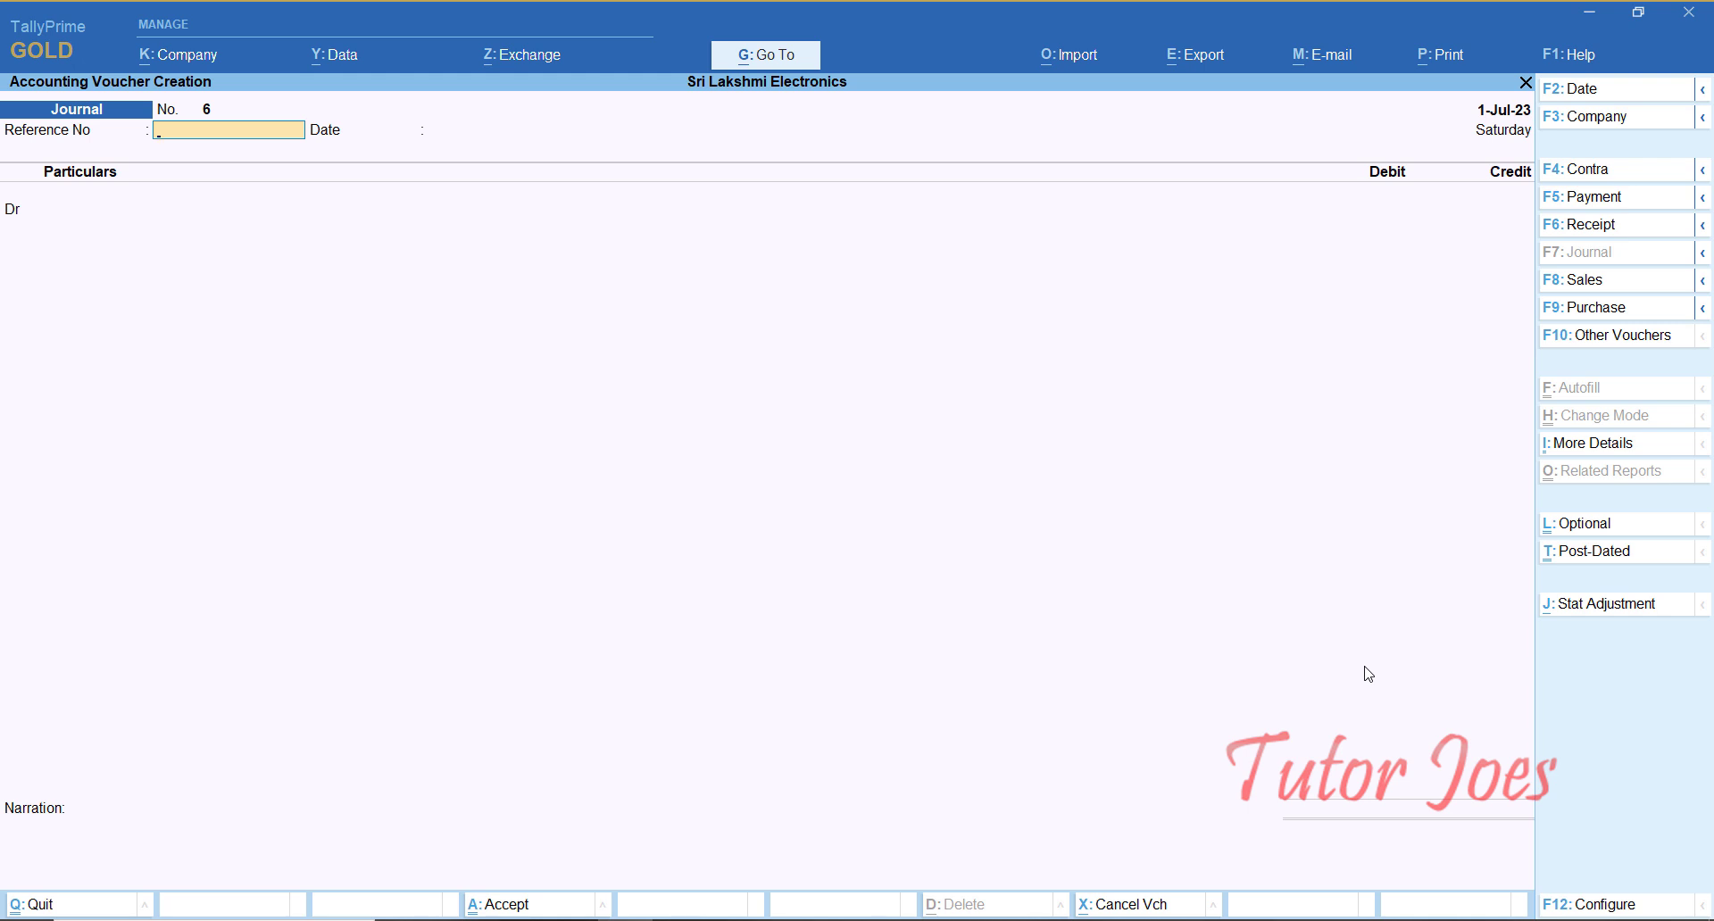
# Step: Reopen the saved CGST set-off journal voucher and change its date to 15-7, checking the date in the Word exercise
pyautogui.press('pageup')
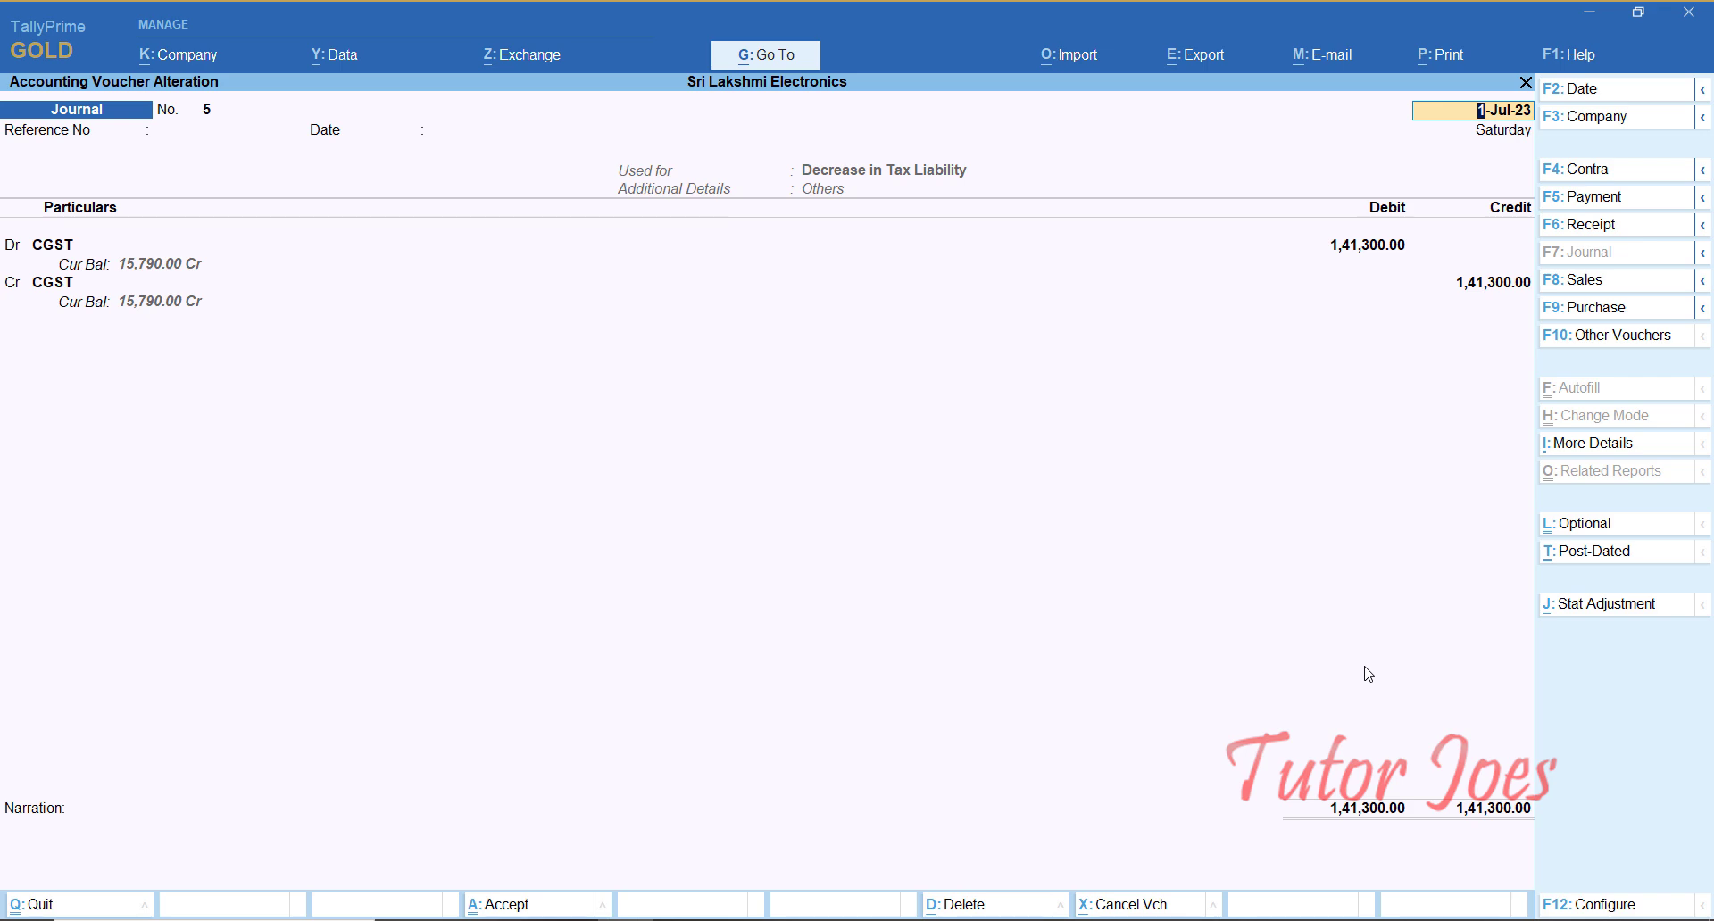
pyautogui.press('F2')
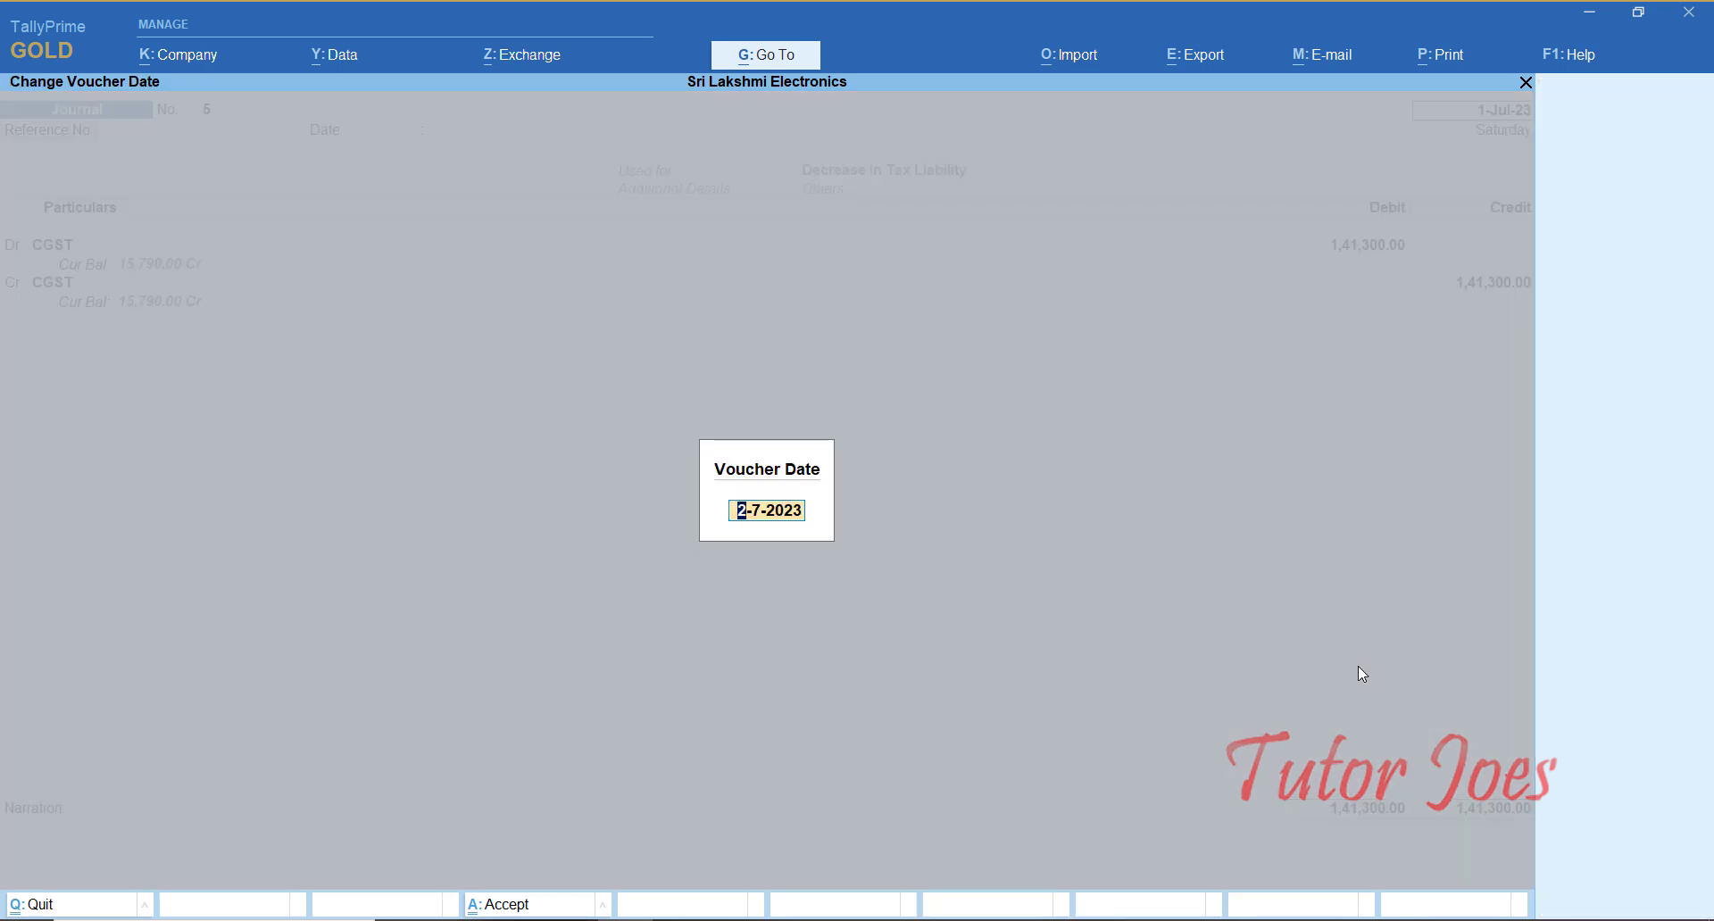
pyautogui.click(567, 920)
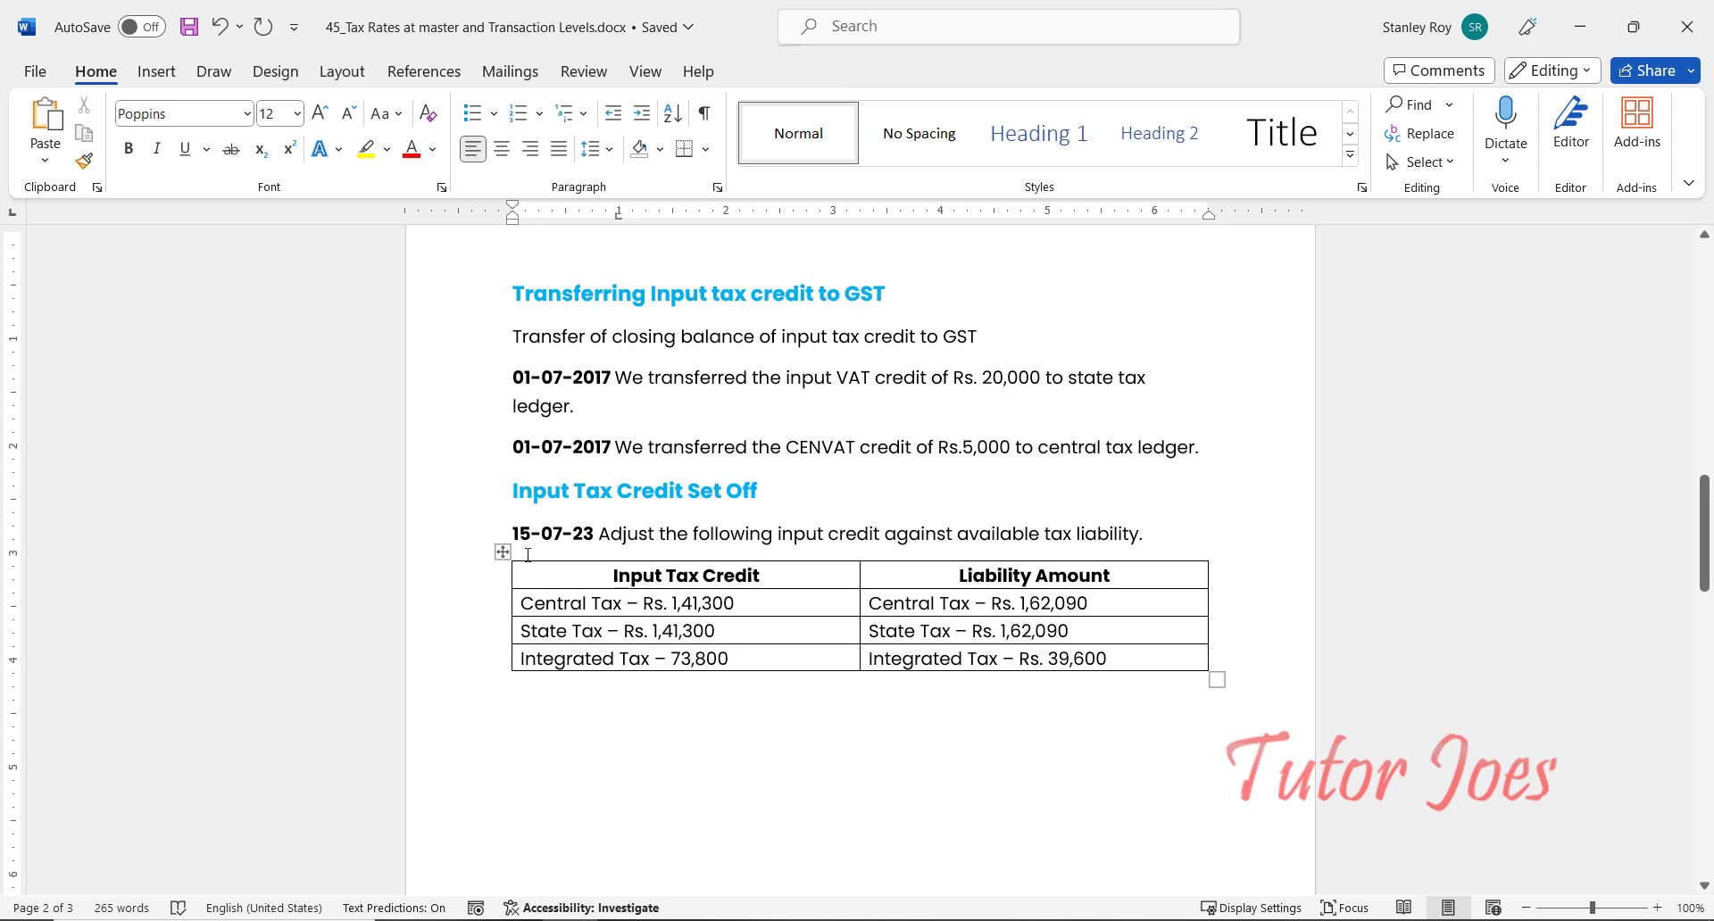
pyautogui.click(1579, 26)
pyautogui.write('15-7')
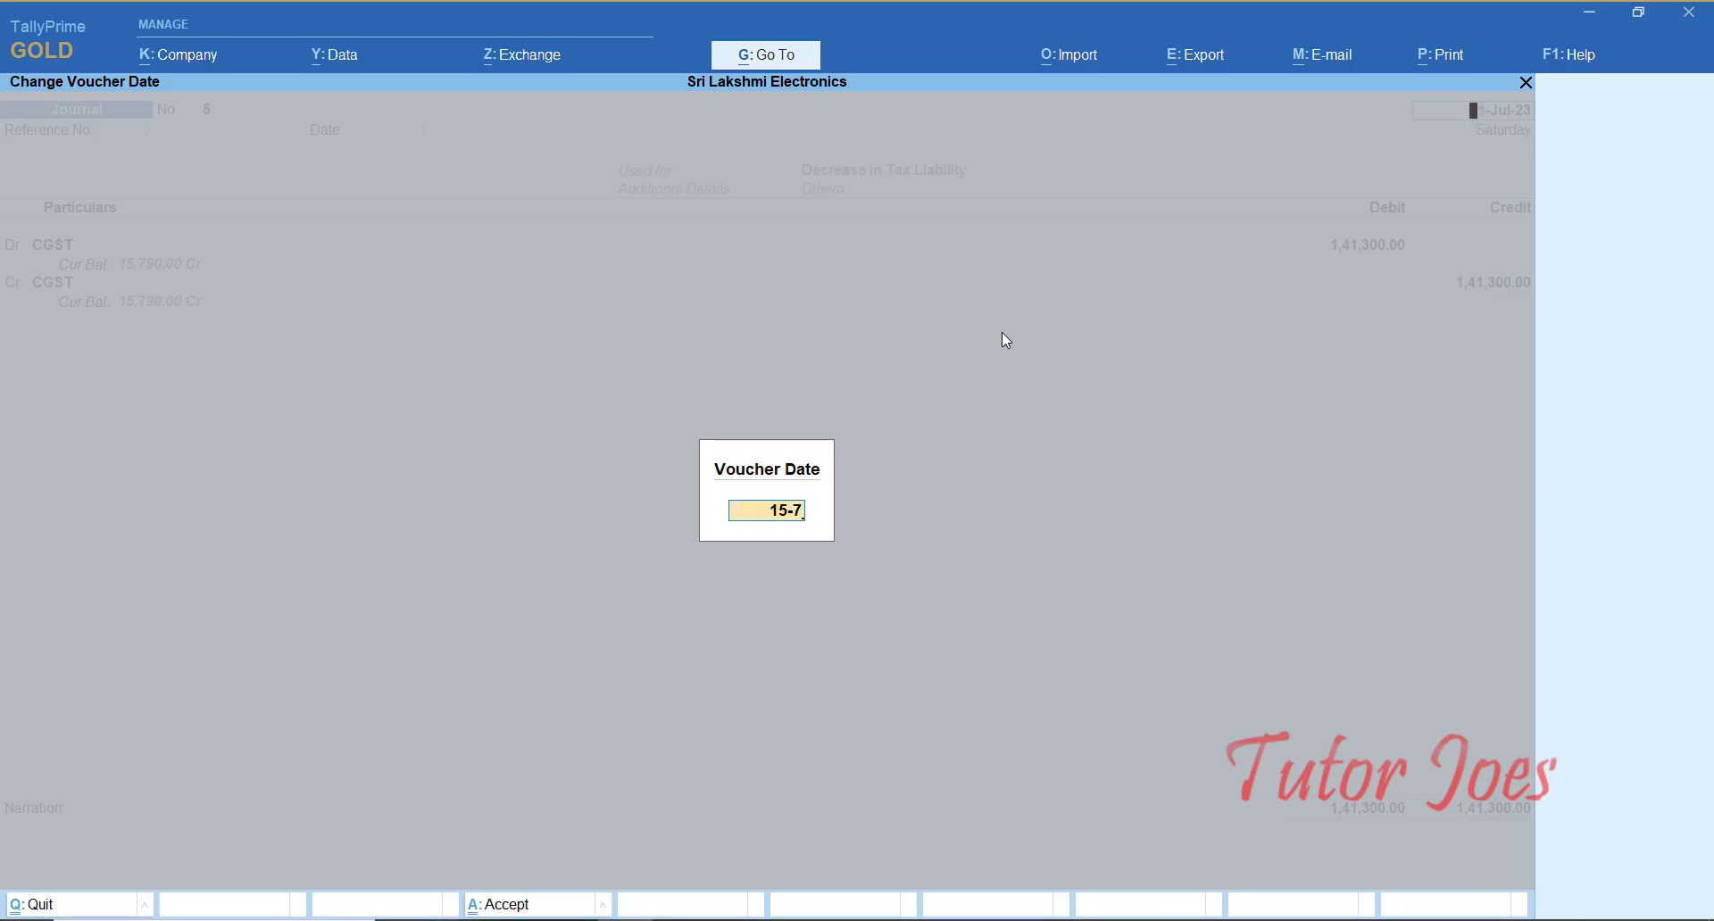
pyautogui.press('Return')
# Step: Keep the CGST voucher's remaining ledgers and amounts as entered and save the altered voucher
pyautogui.press('Return')
pyautogui.press('Return')
pyautogui.press('Return')
pyautogui.press('Return')
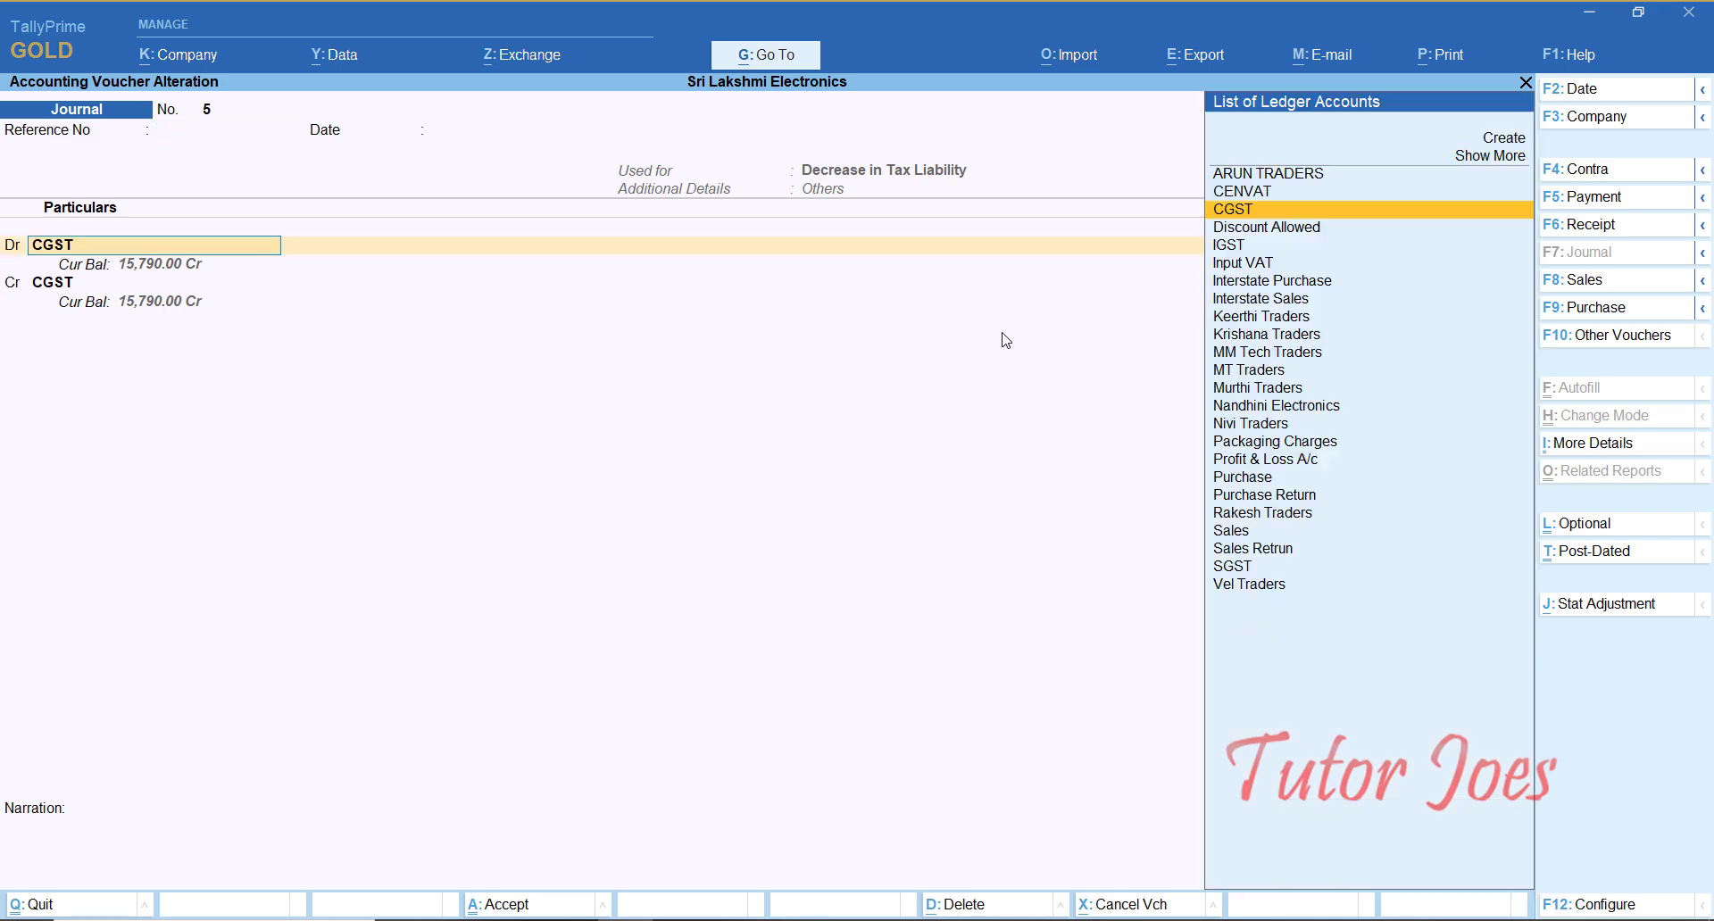
pyautogui.press('Return')
pyautogui.press('Return')
pyautogui.press('Return')
pyautogui.press('Return')
pyautogui.press('Return')
pyautogui.press('Return')
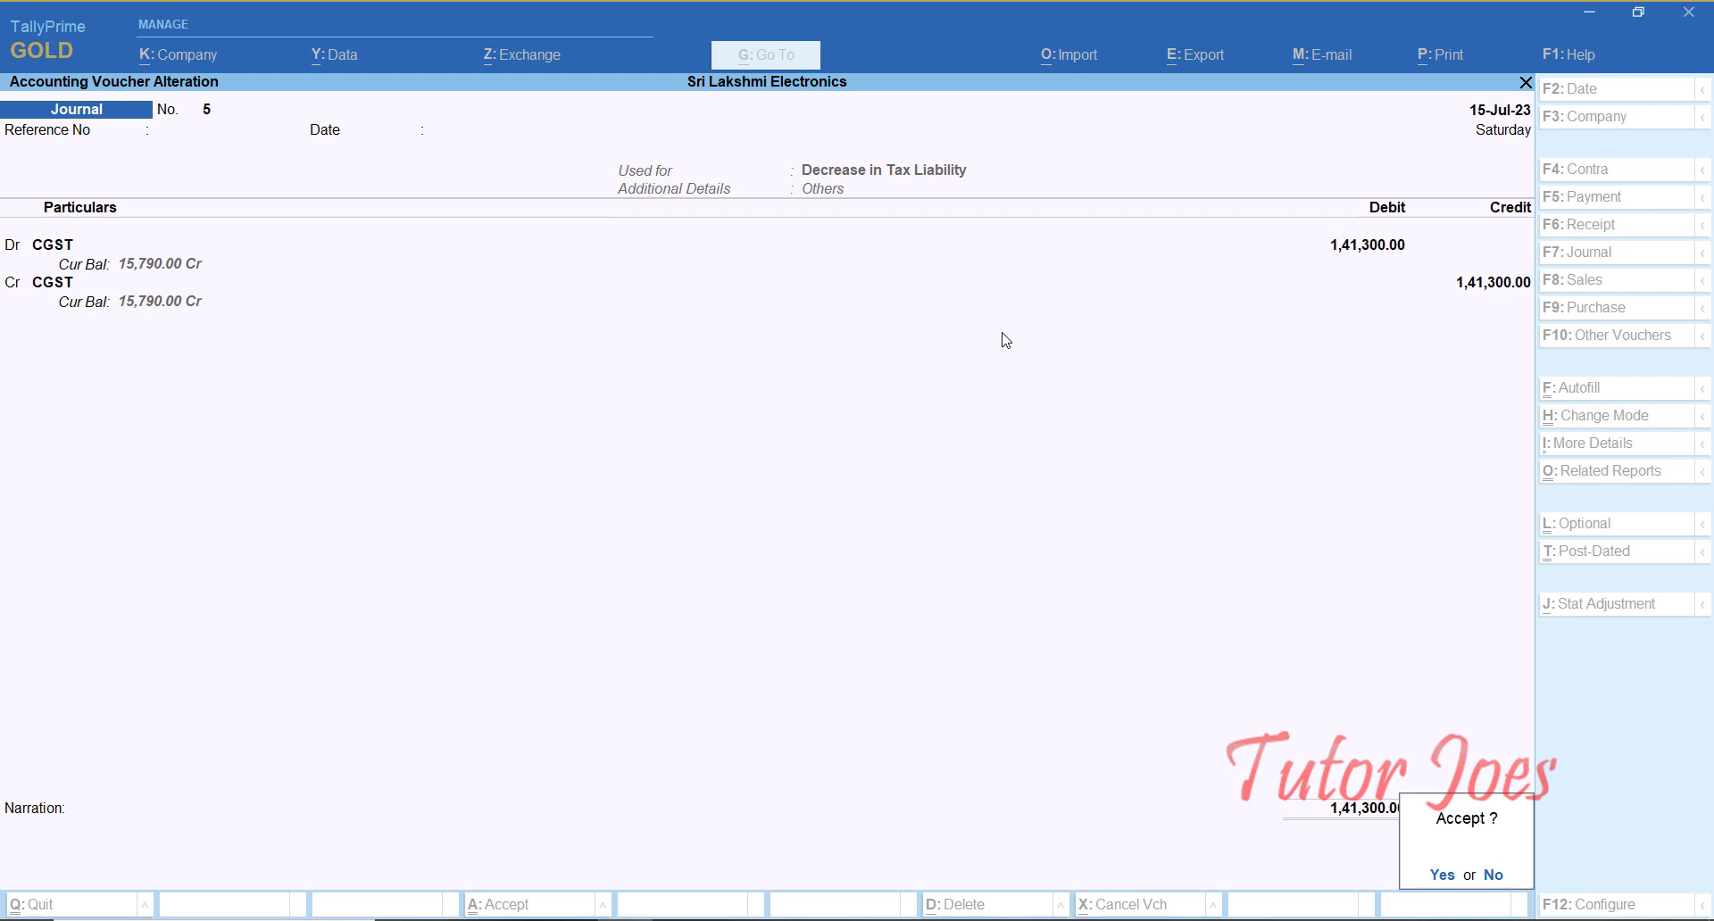
pyautogui.press('Return')
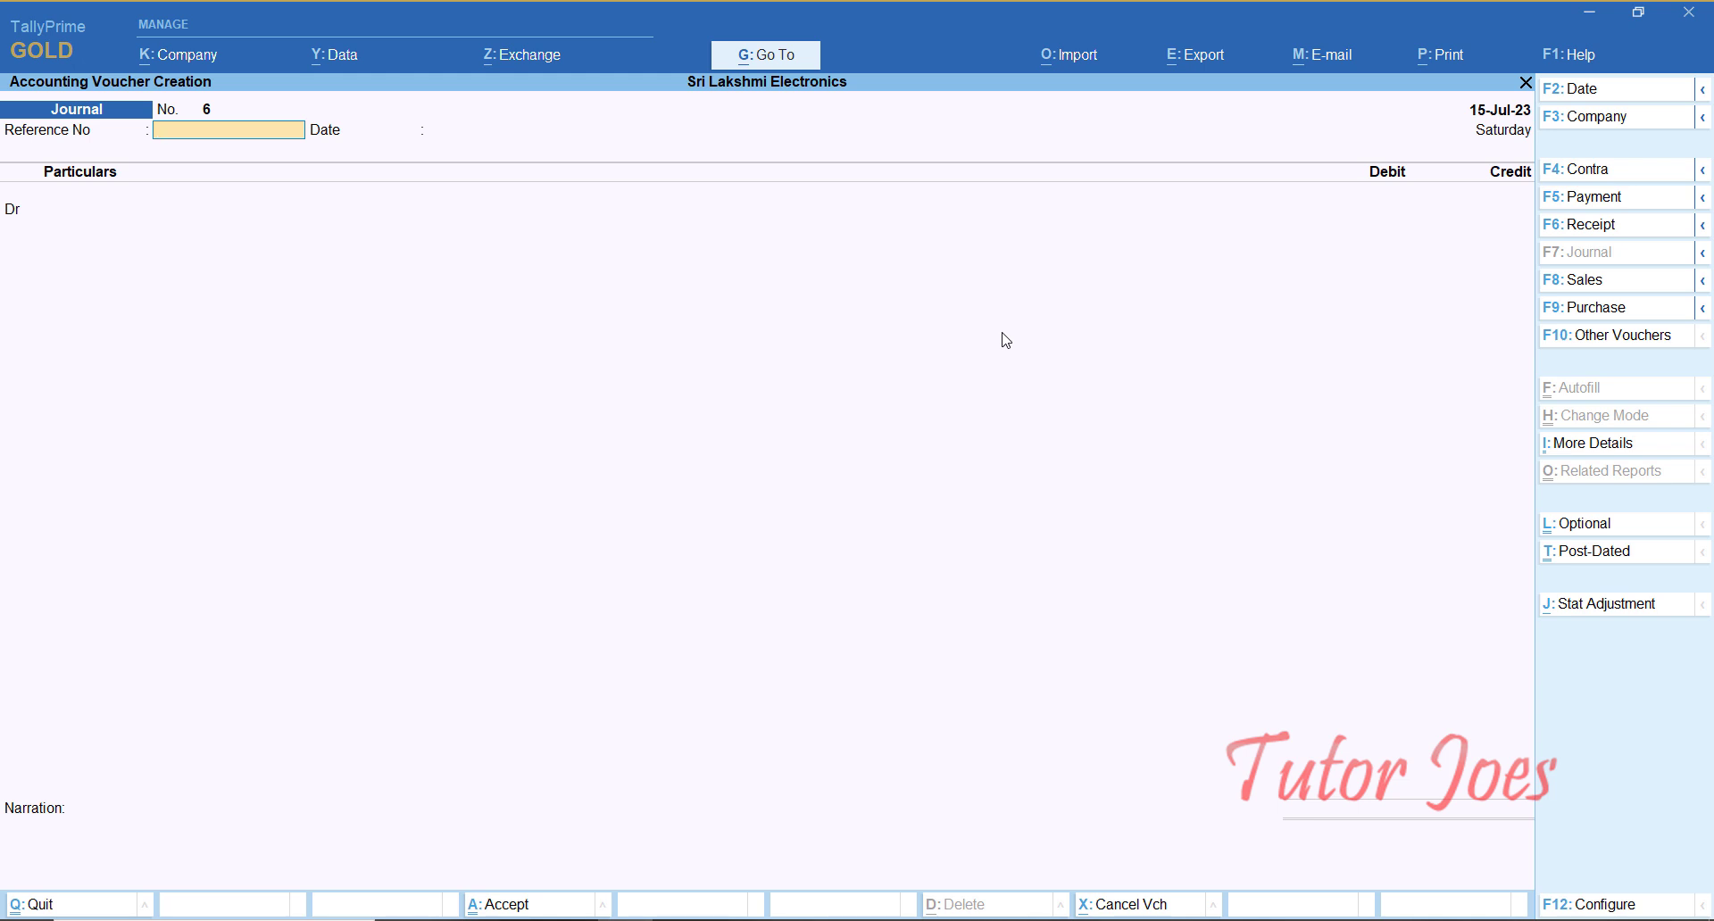
# Step: Set the new journal voucher's date to 15-7
pyautogui.press('F2')
pyautogui.write('15-7')
pyautogui.press('Return')
# Step: Set the voucher's statutory adjustment to GST, Decrease in Tax Liability, with Others as the additional nature of adjustment
pyautogui.hotkey('alt', 'j')
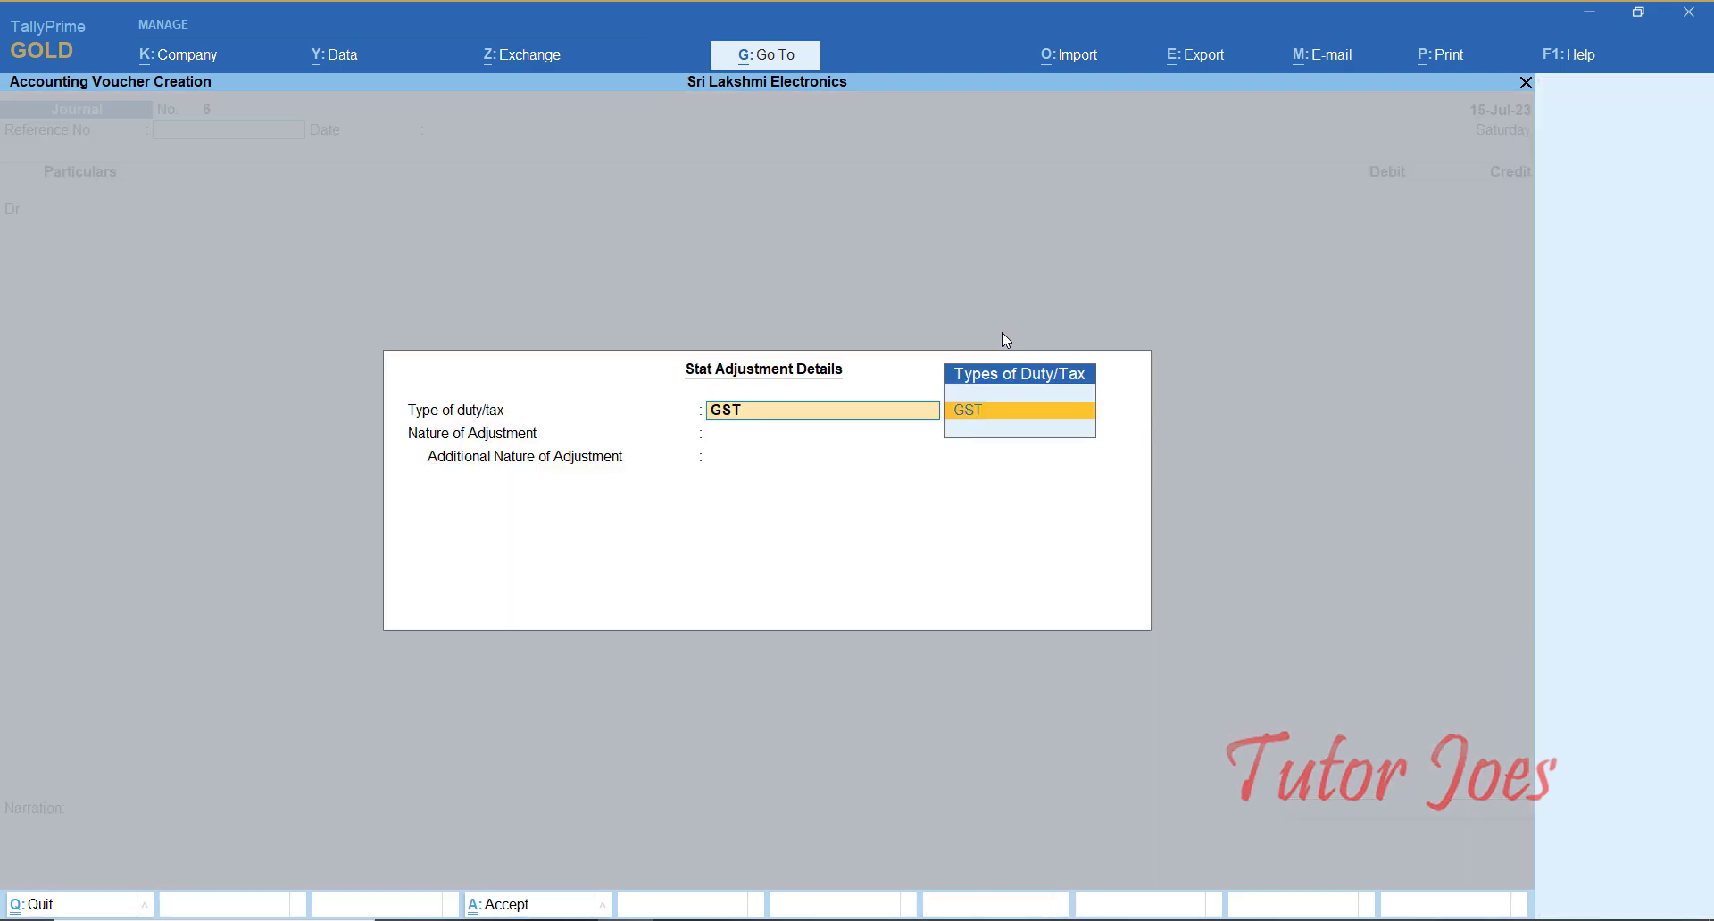
pyautogui.press('Return')
pyautogui.press('Return')
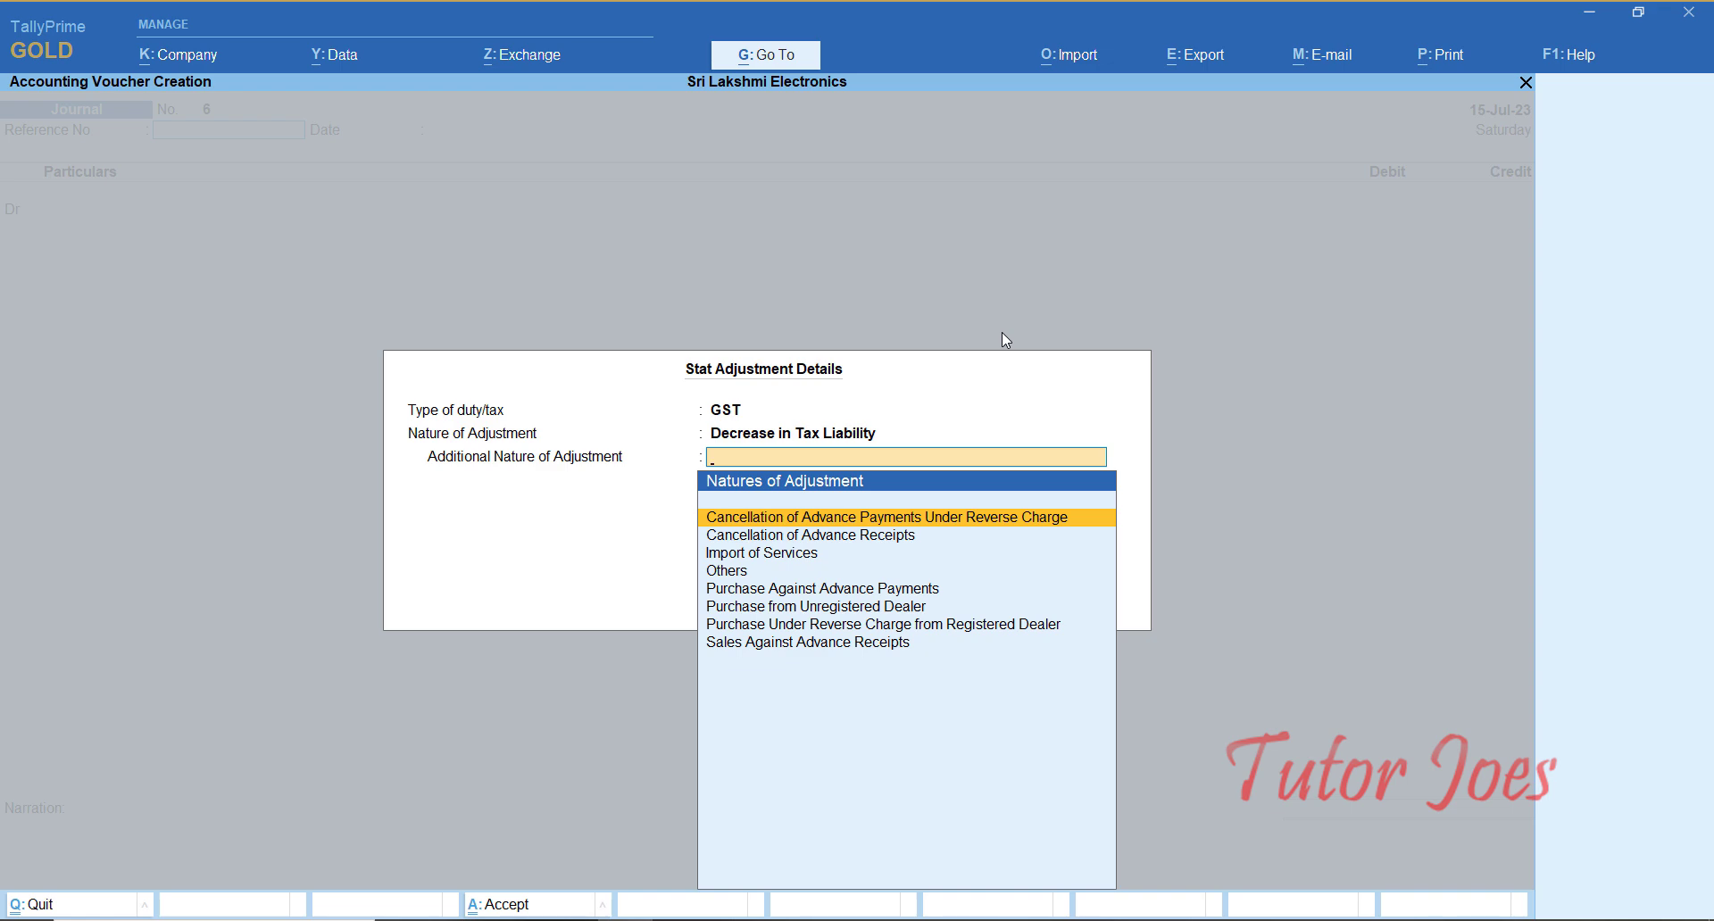
pyautogui.press('Down')
pyautogui.press('Down')
pyautogui.press('Down')
pyautogui.press('Return')
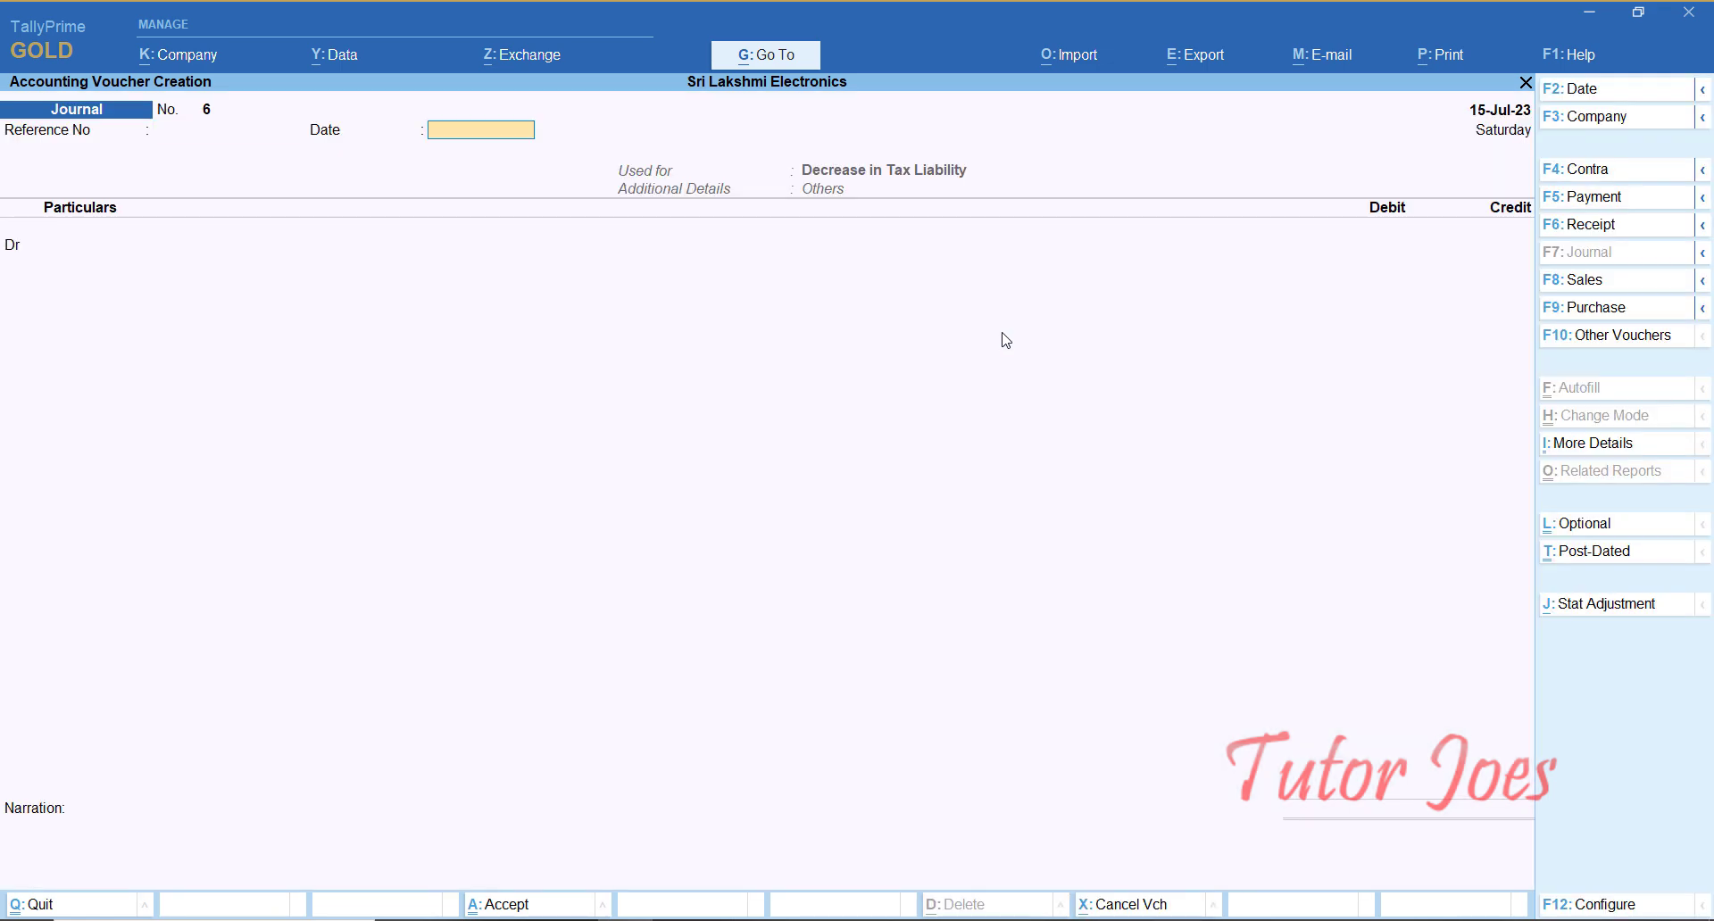
# Step: Choose SGST as the debit ledger, leave its tax details at their defaults, and enter a debit amount of 141300
pyautogui.press('Return')
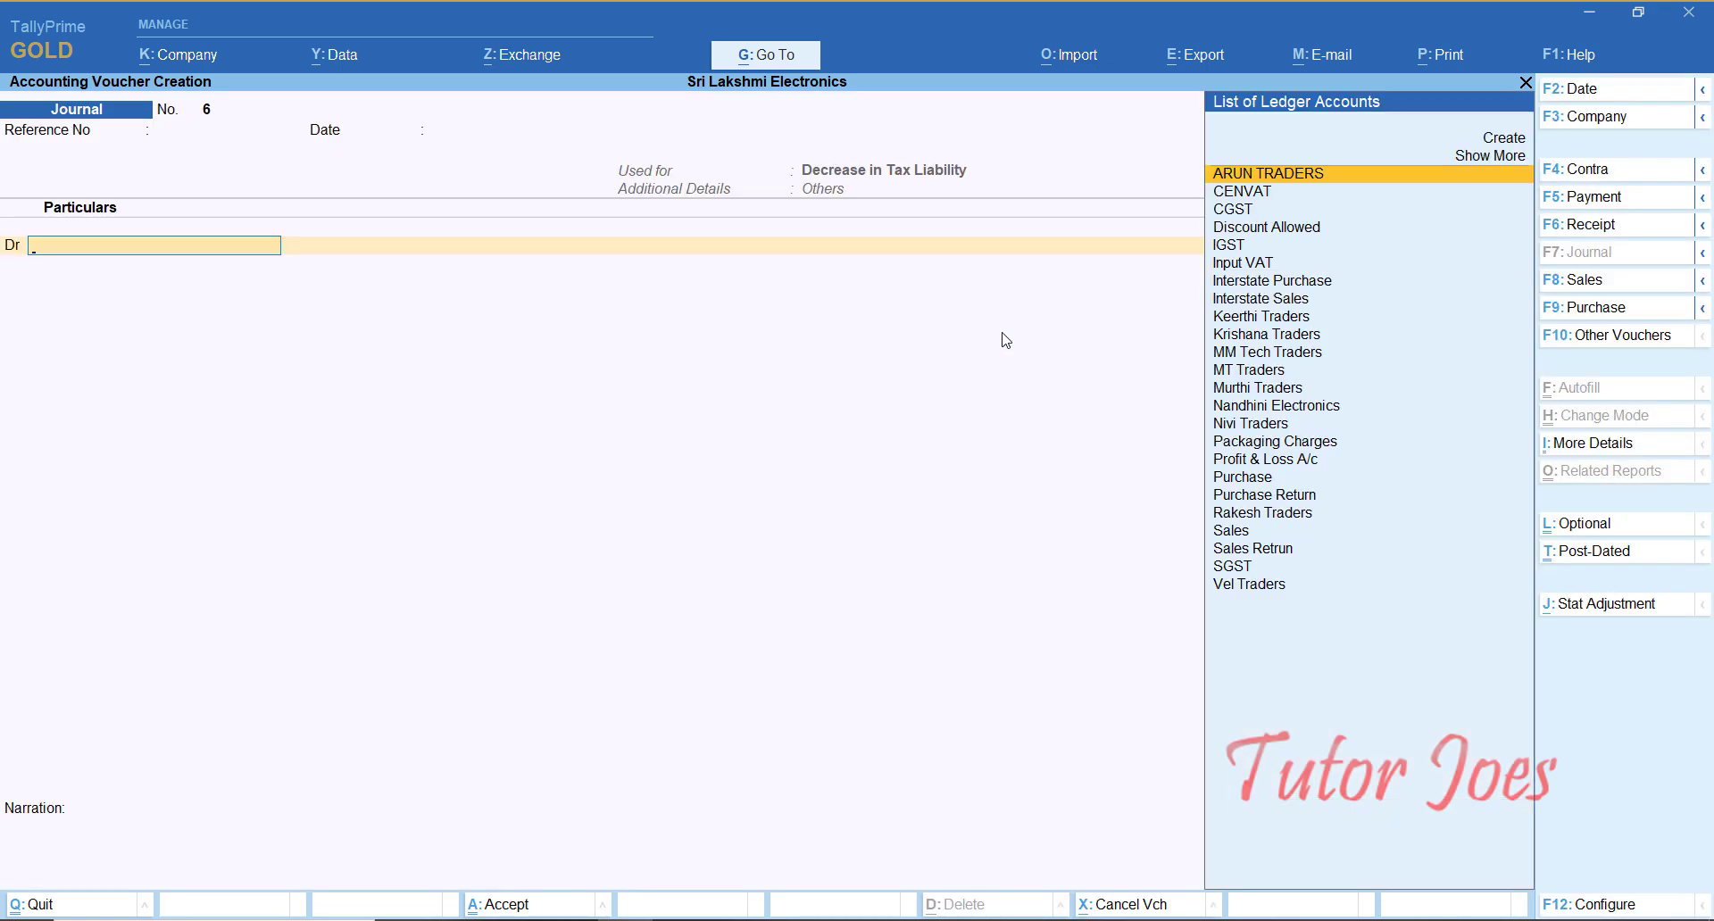
pyautogui.write('S')
pyautogui.press('Down')
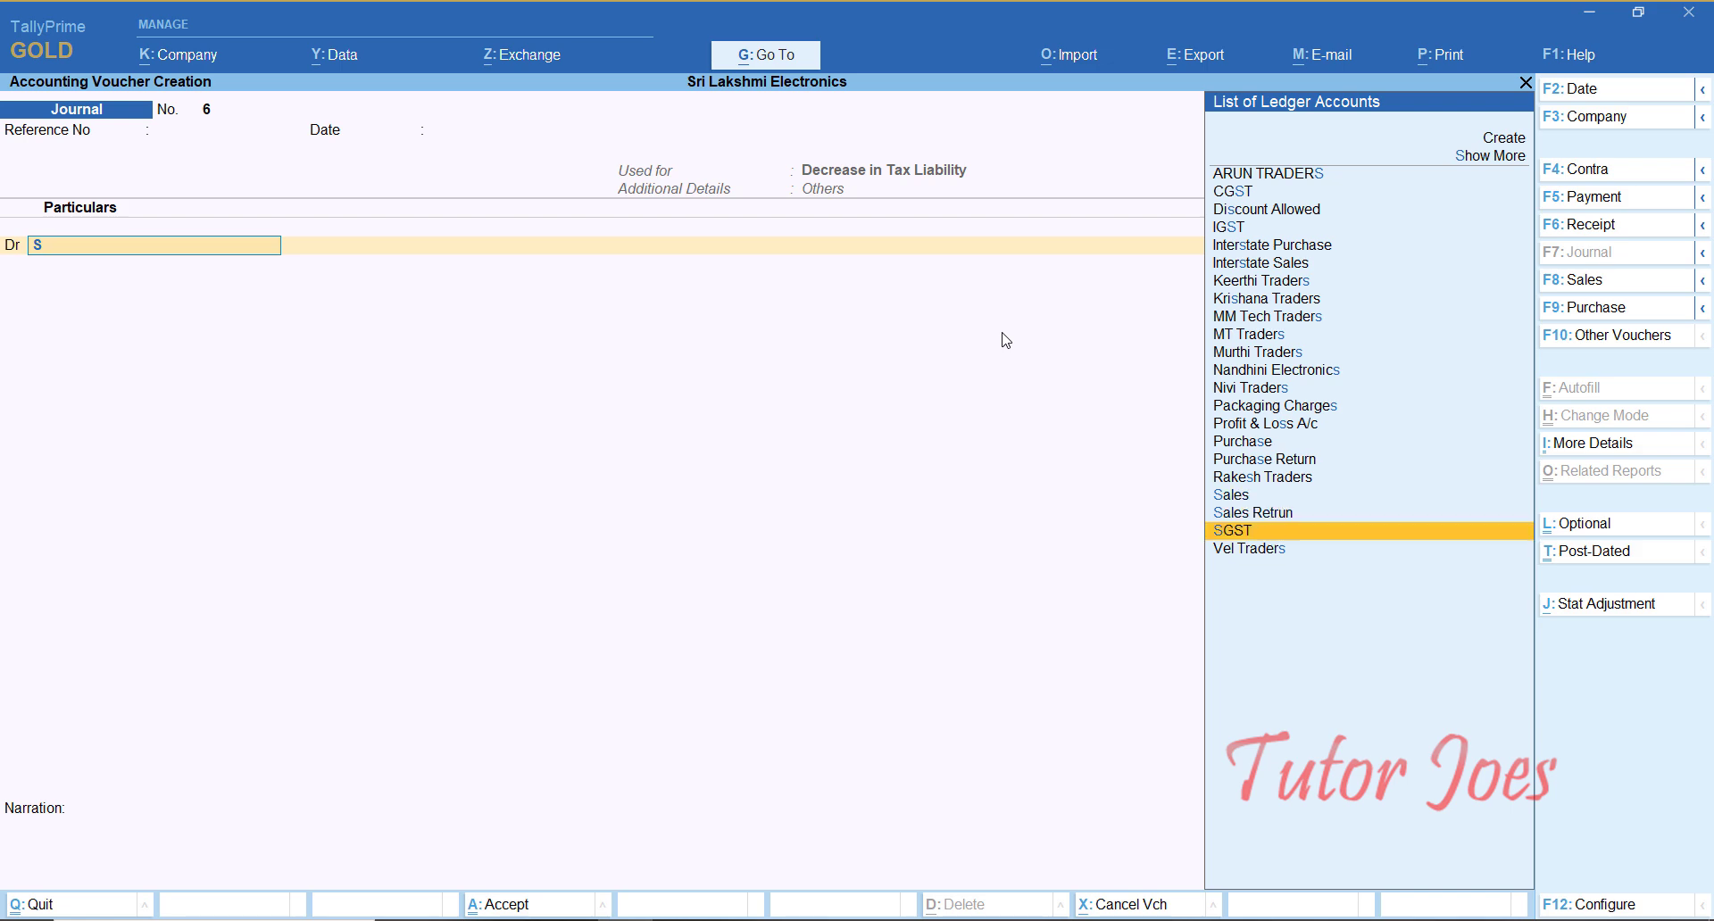
pyautogui.press('Return')
pyautogui.press('Return')
pyautogui.press('Return')
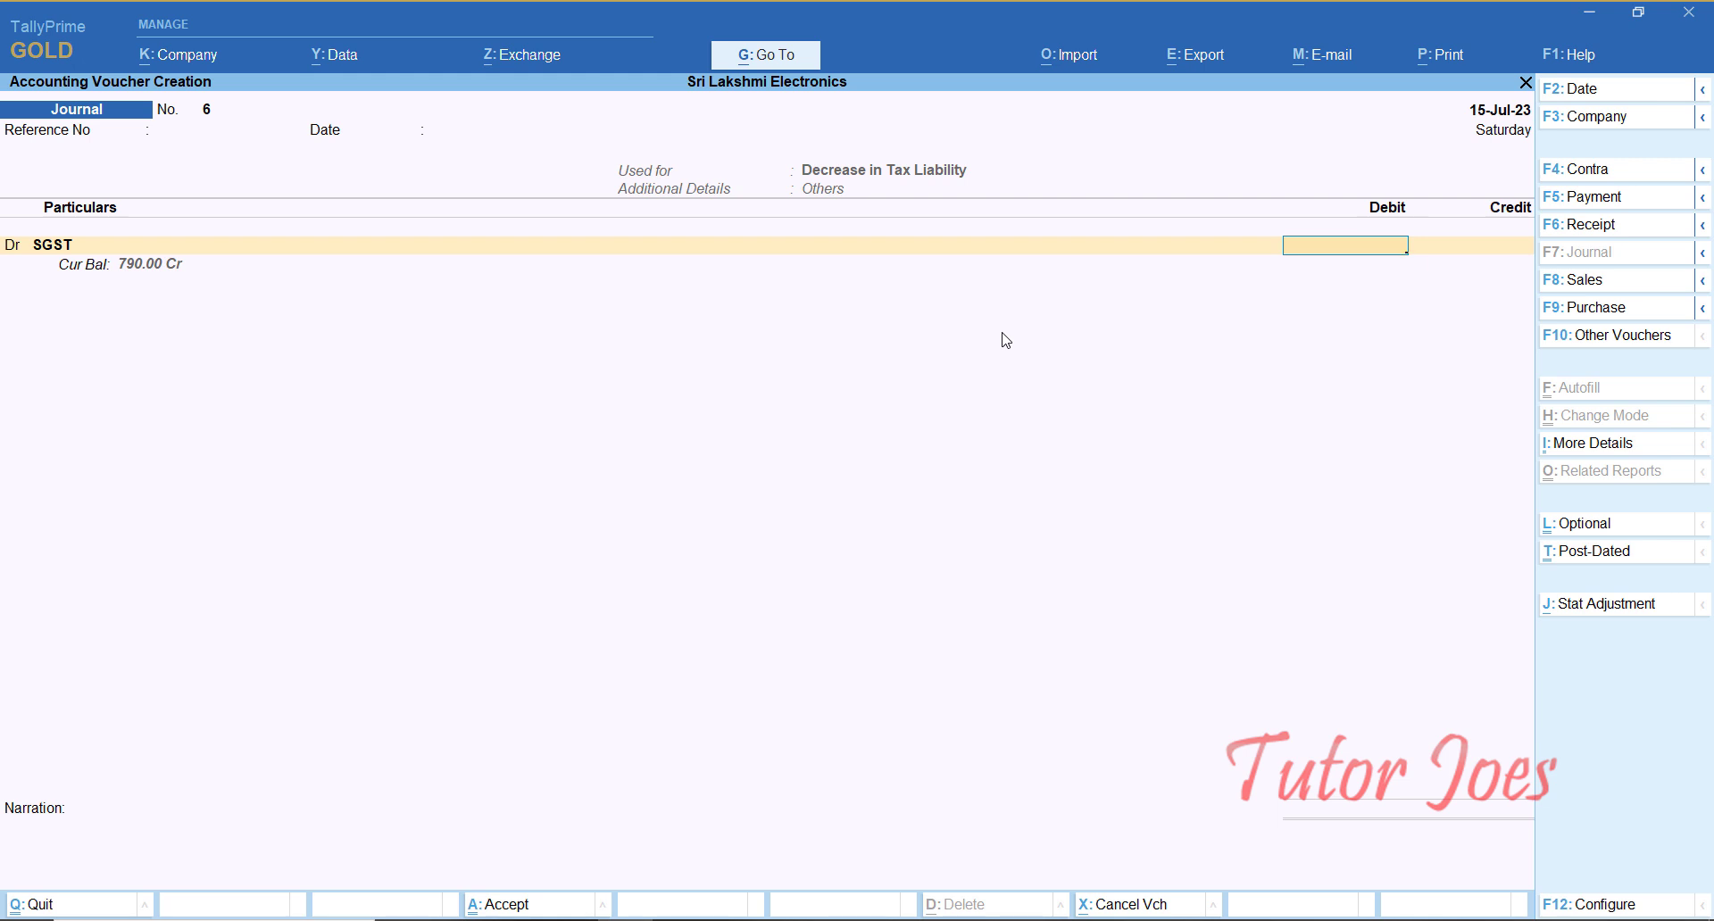
pyautogui.write('141300')
pyautogui.press('Return')
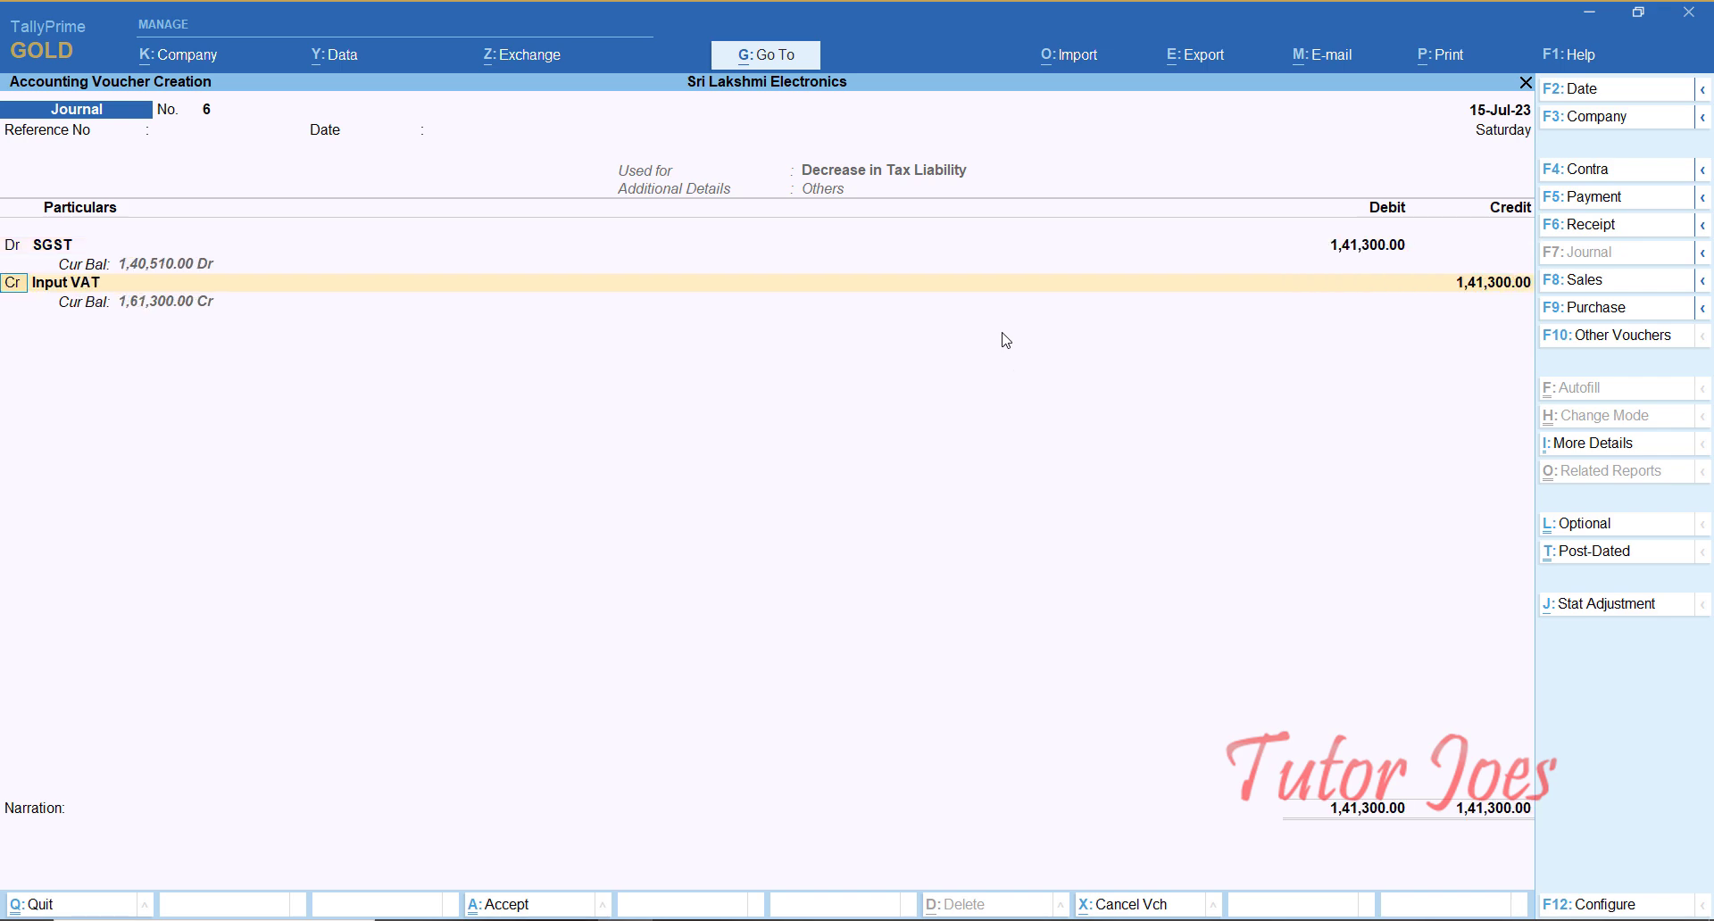
# Step: Choose SGST as the credit ledger in place of Input VAT and keep its credit amount at 1,41,300.00
pyautogui.press('Return')
pyautogui.write('sg')
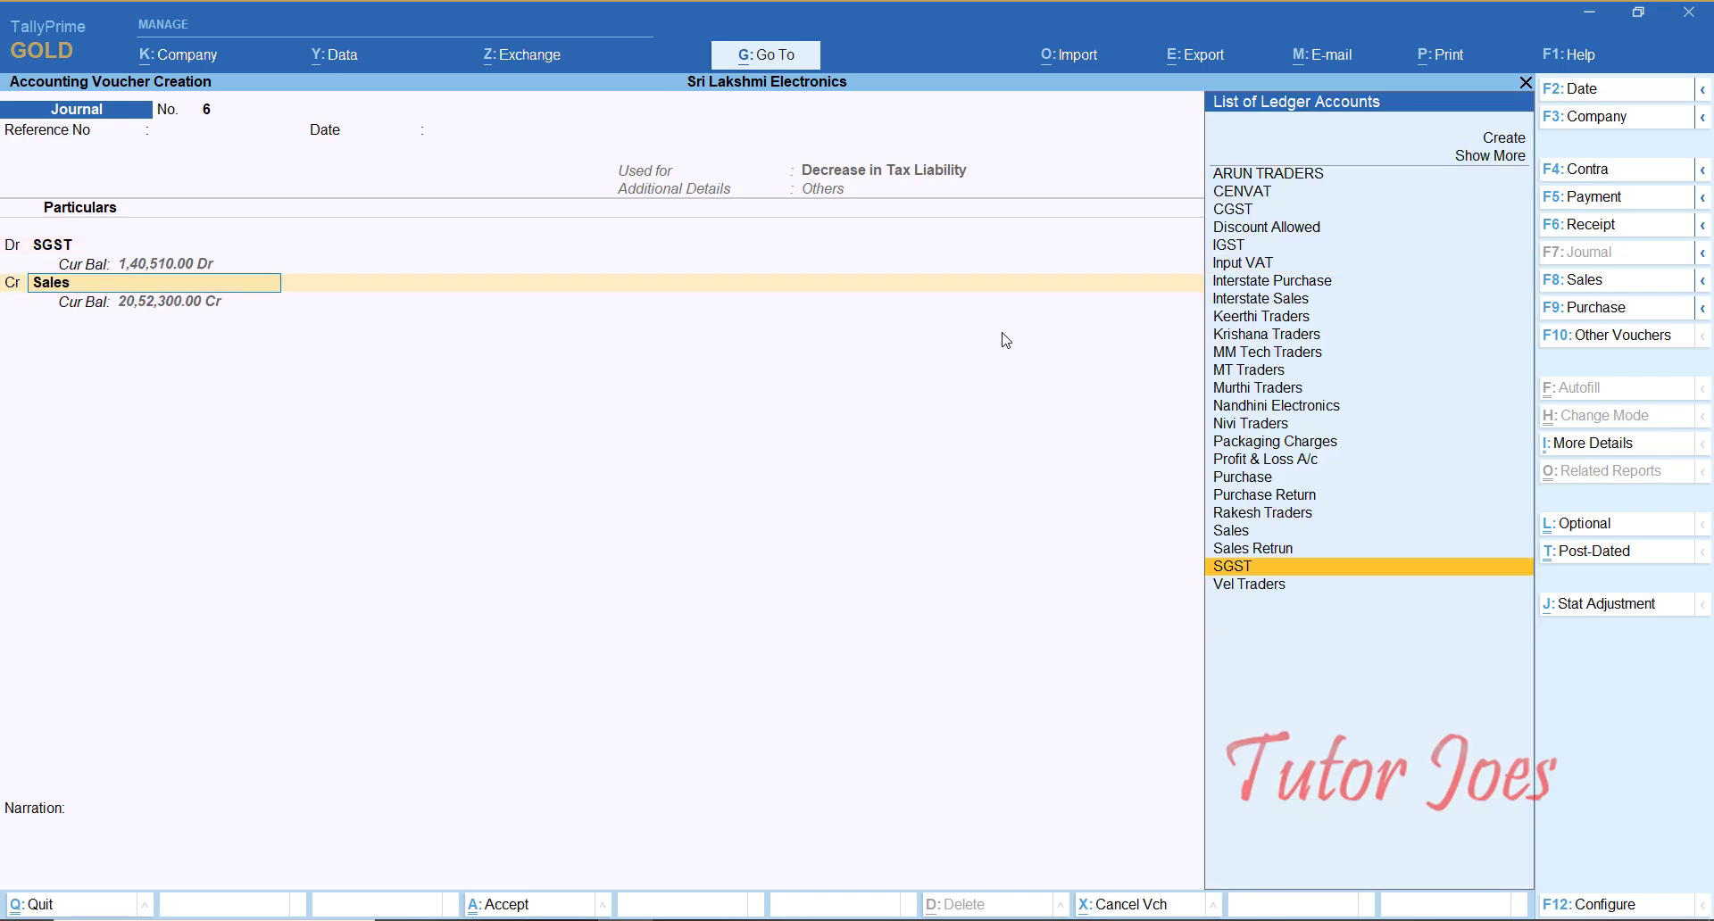
pyautogui.press('Return')
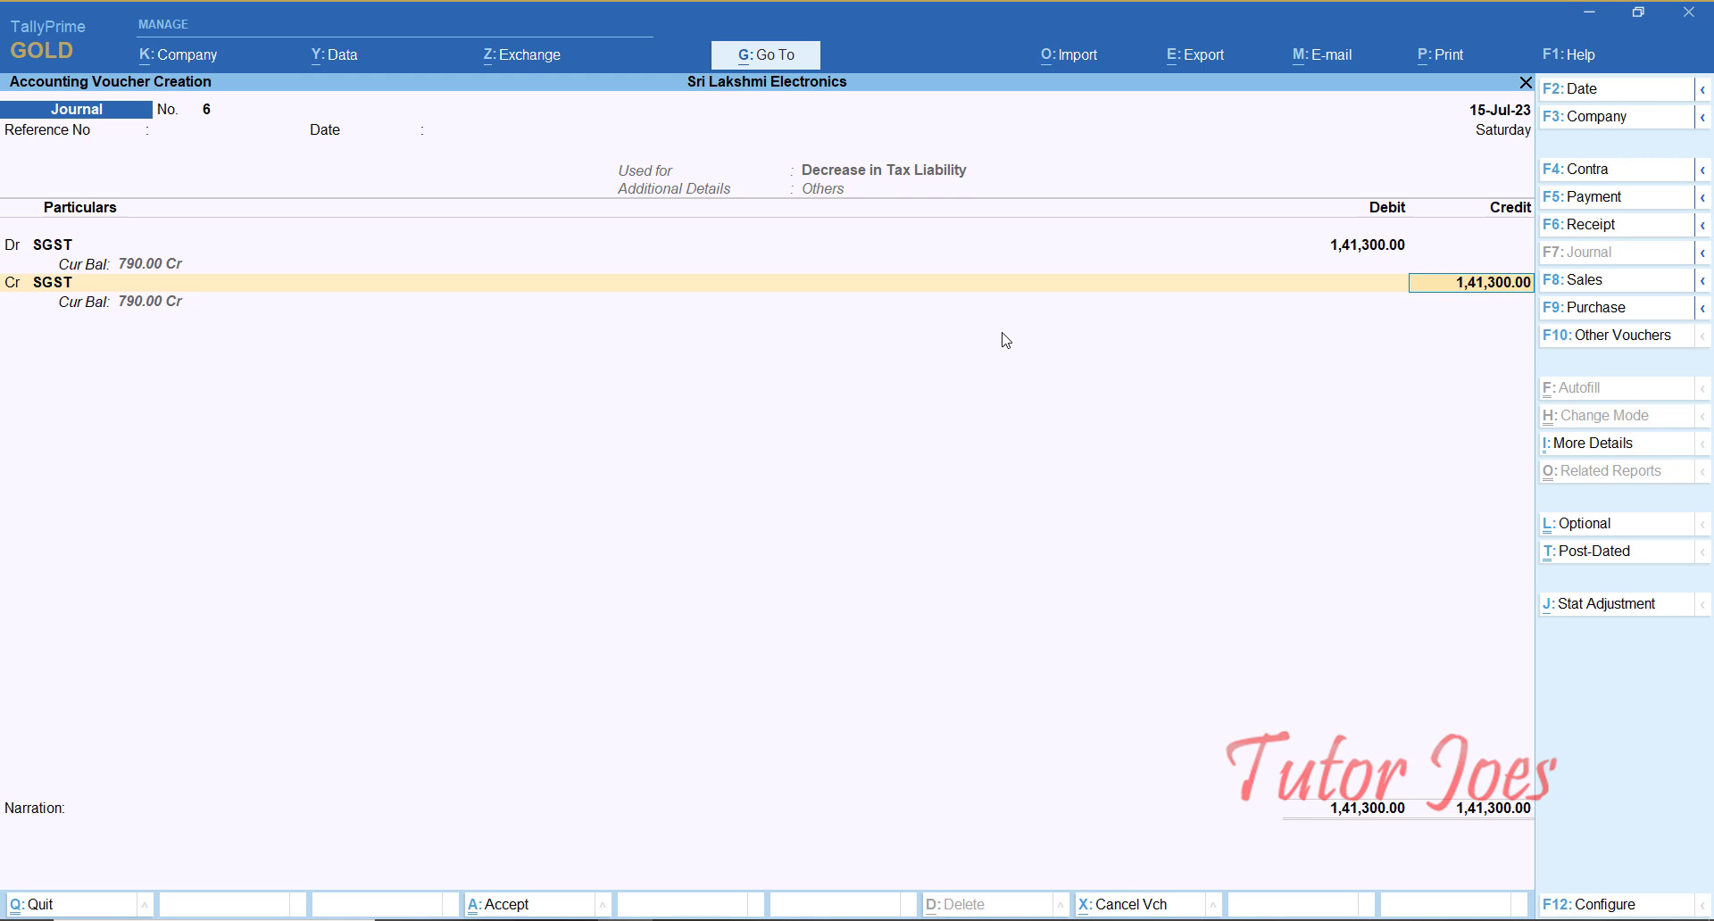
pyautogui.press('Return')
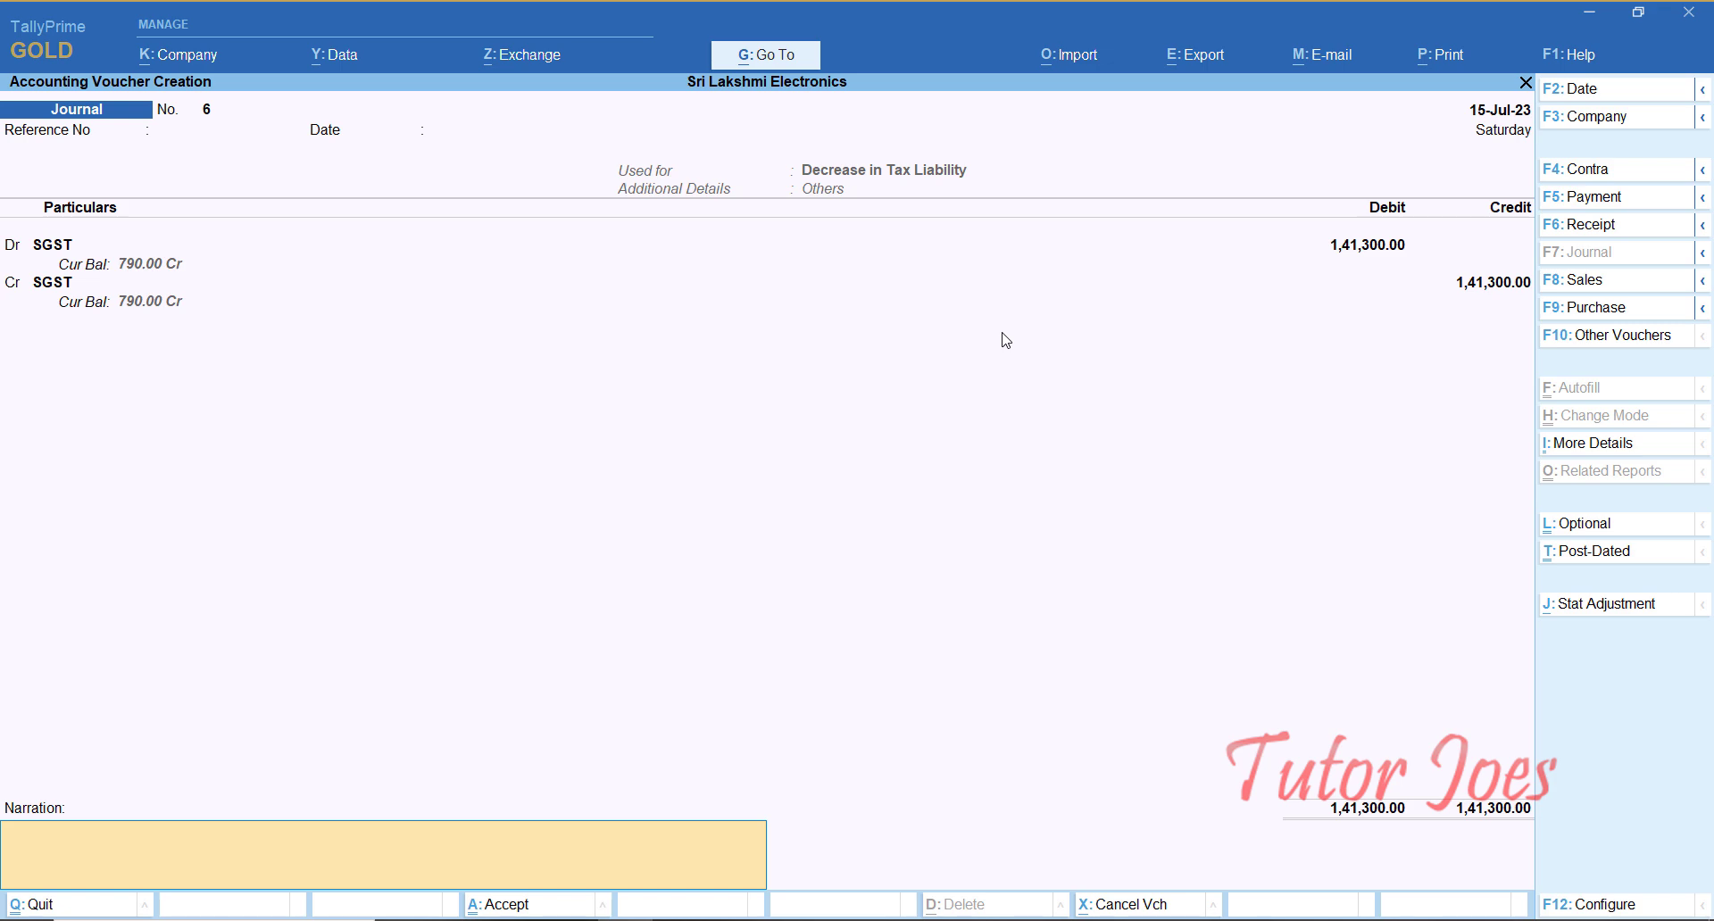
pyautogui.hotkey('ctrl', 'n')
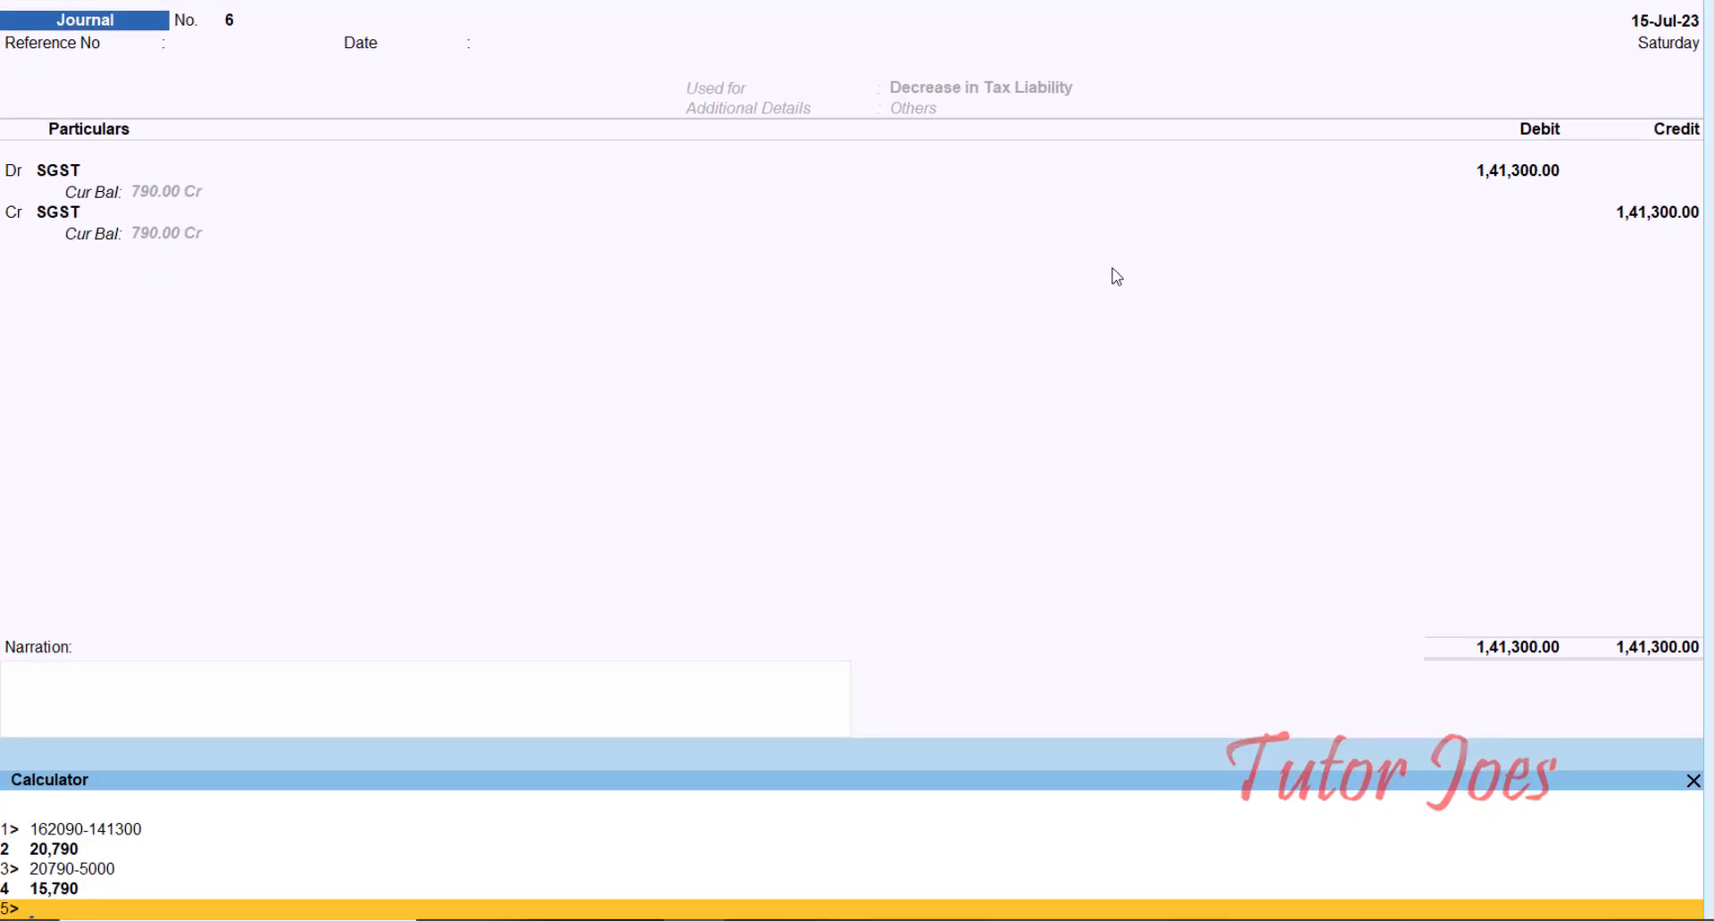
pyautogui.write('162090-141300')
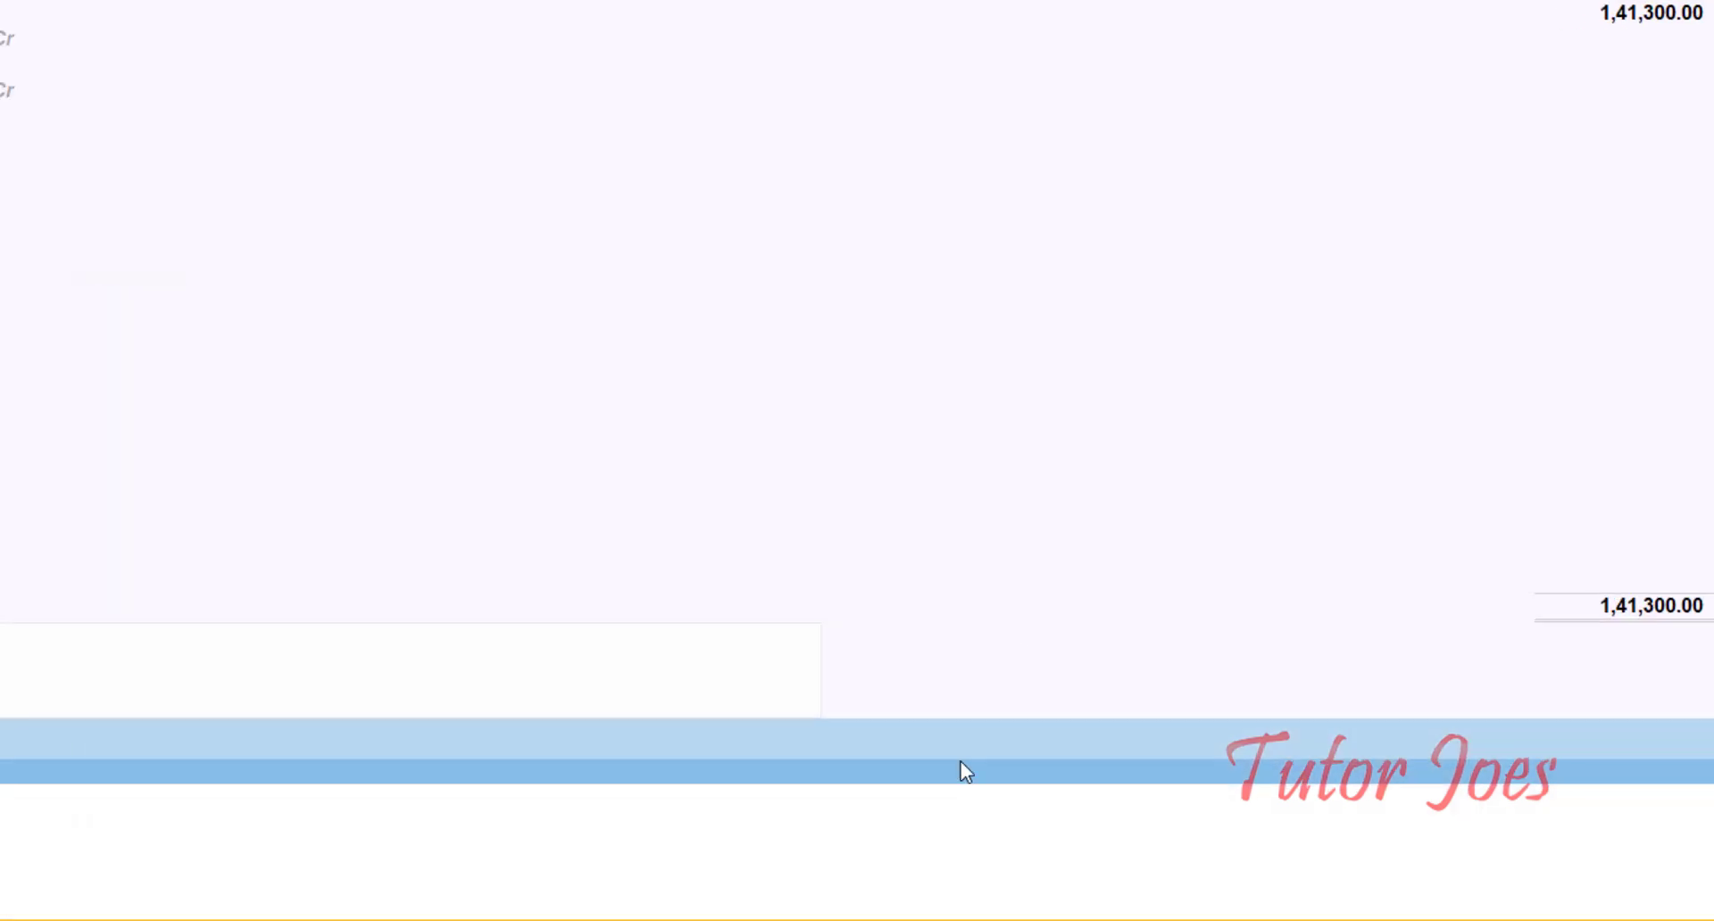
pyautogui.write('-20000')
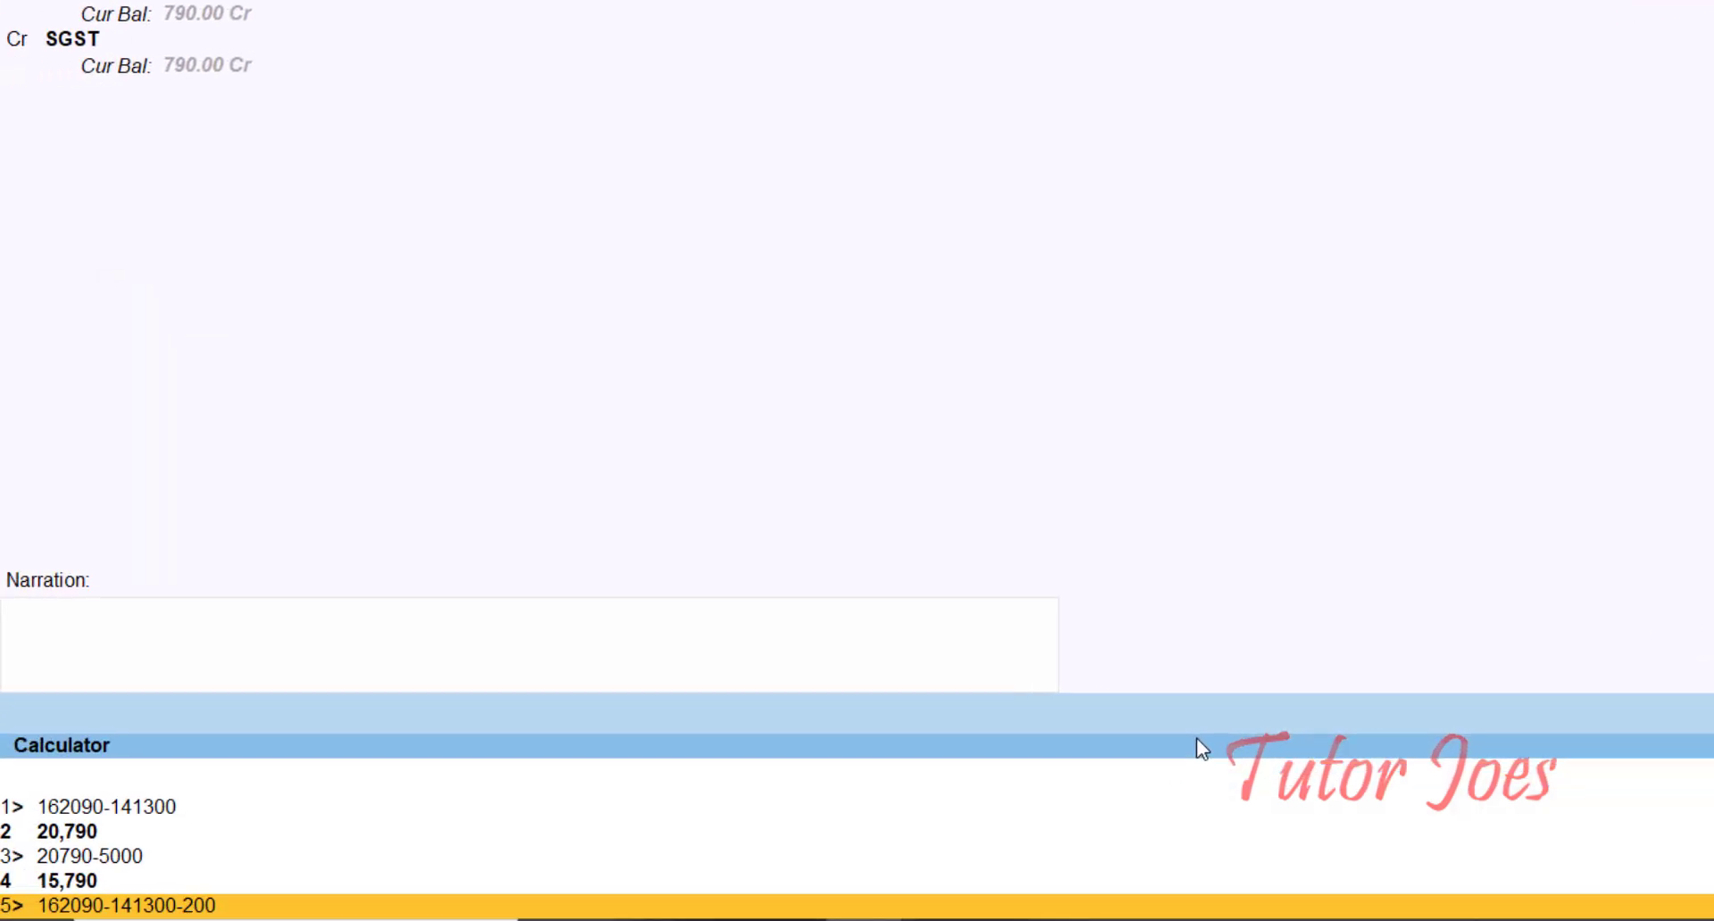
pyautogui.press('Return')
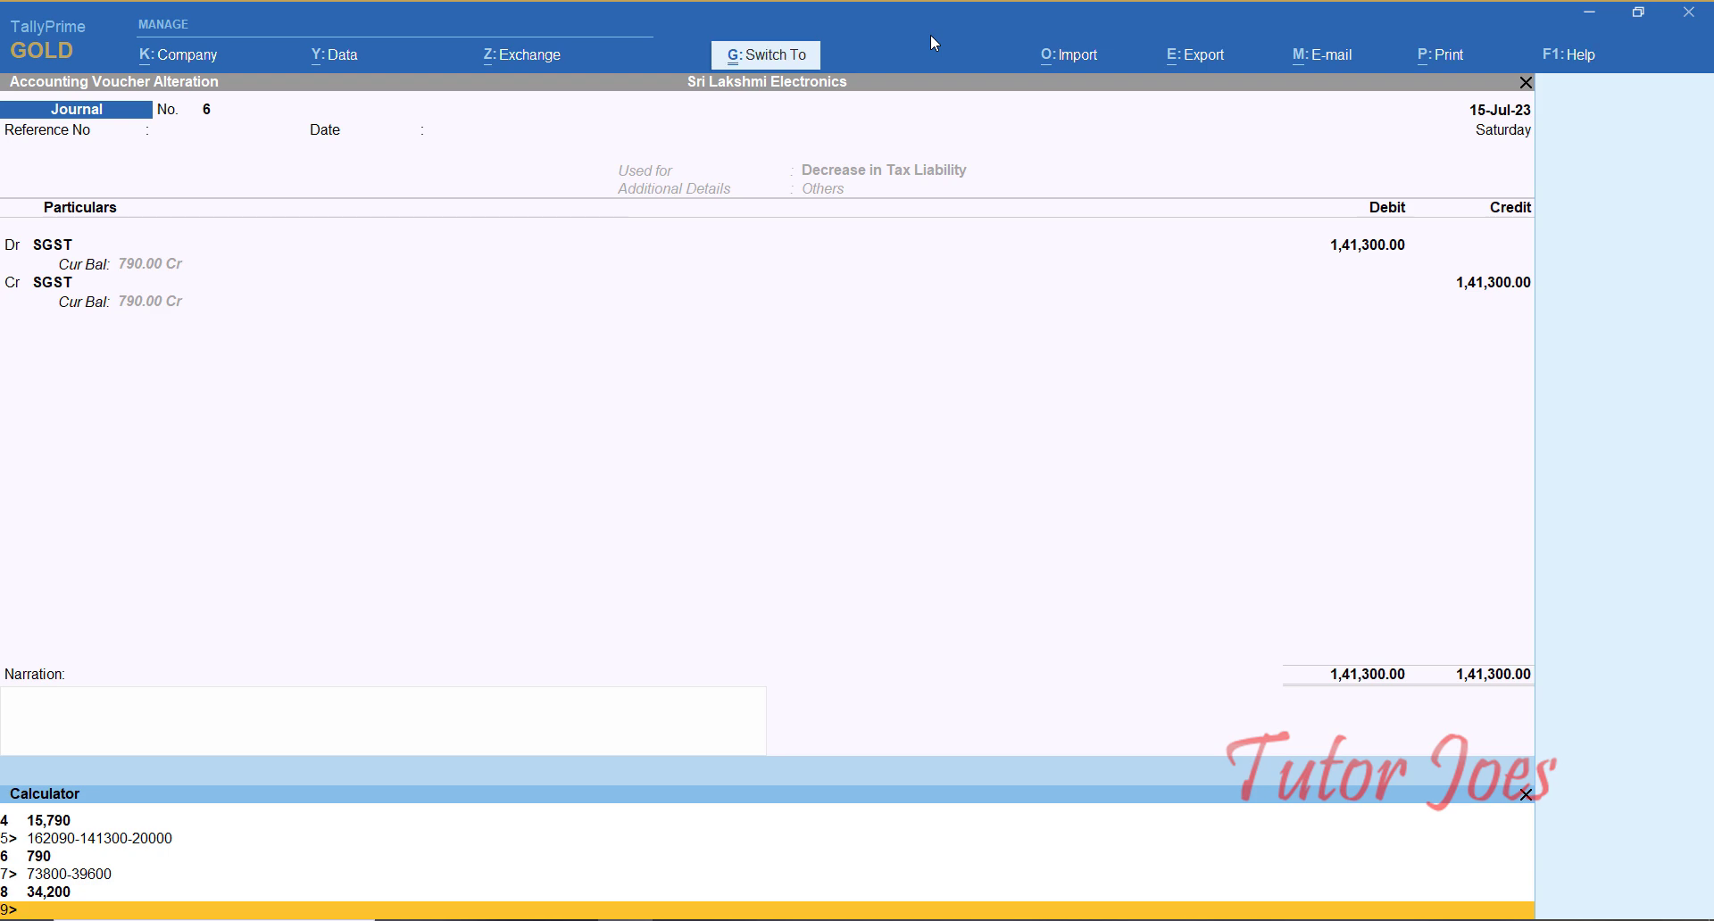
# Step: Close the calculator and save the SGST set-off journal voucher without a narration
pyautogui.press('Escape')
pyautogui.press('Return')
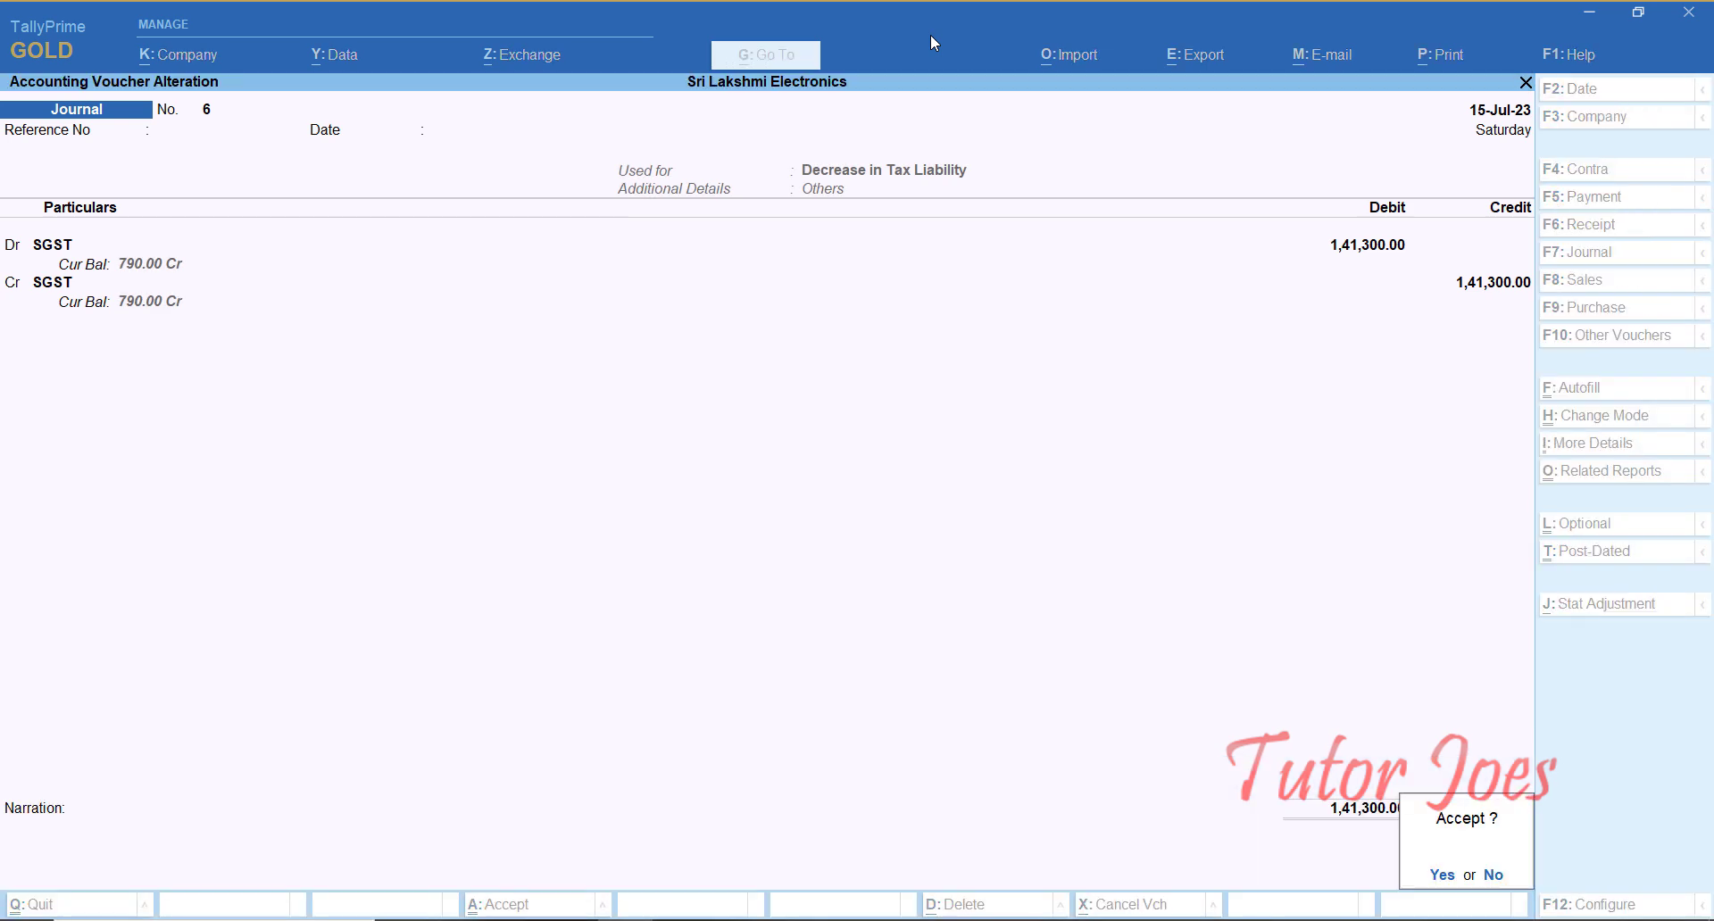
pyautogui.press('Return')
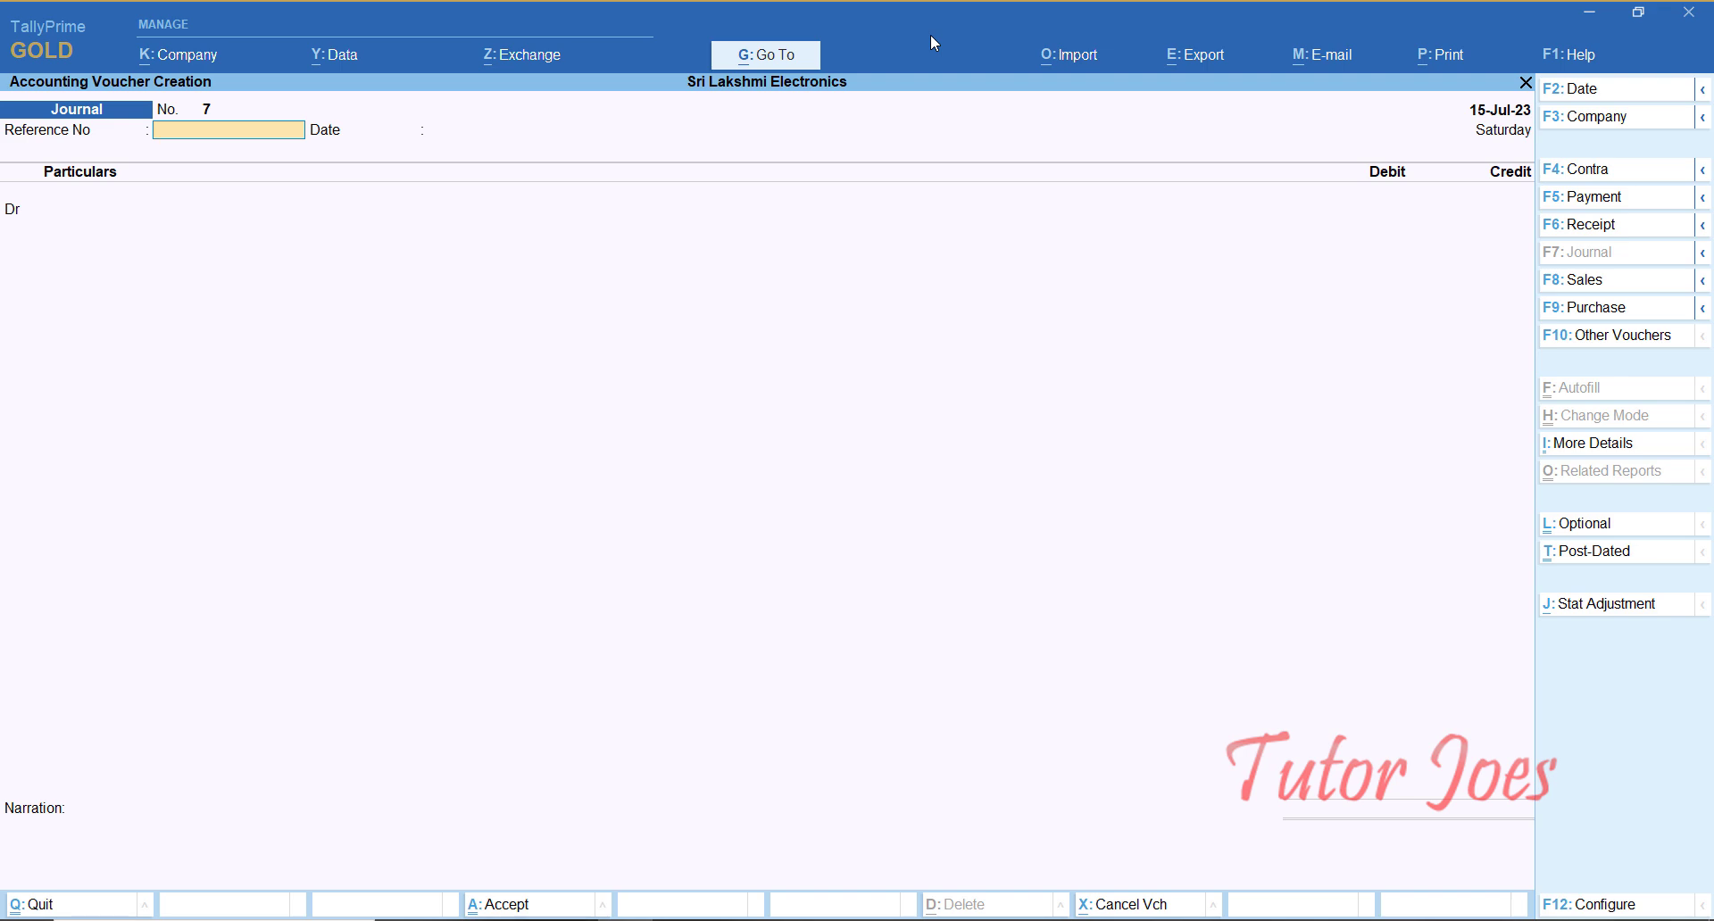
# Step: Leave the blank journal voucher and open the Account Books reports
pyautogui.press('Escape')
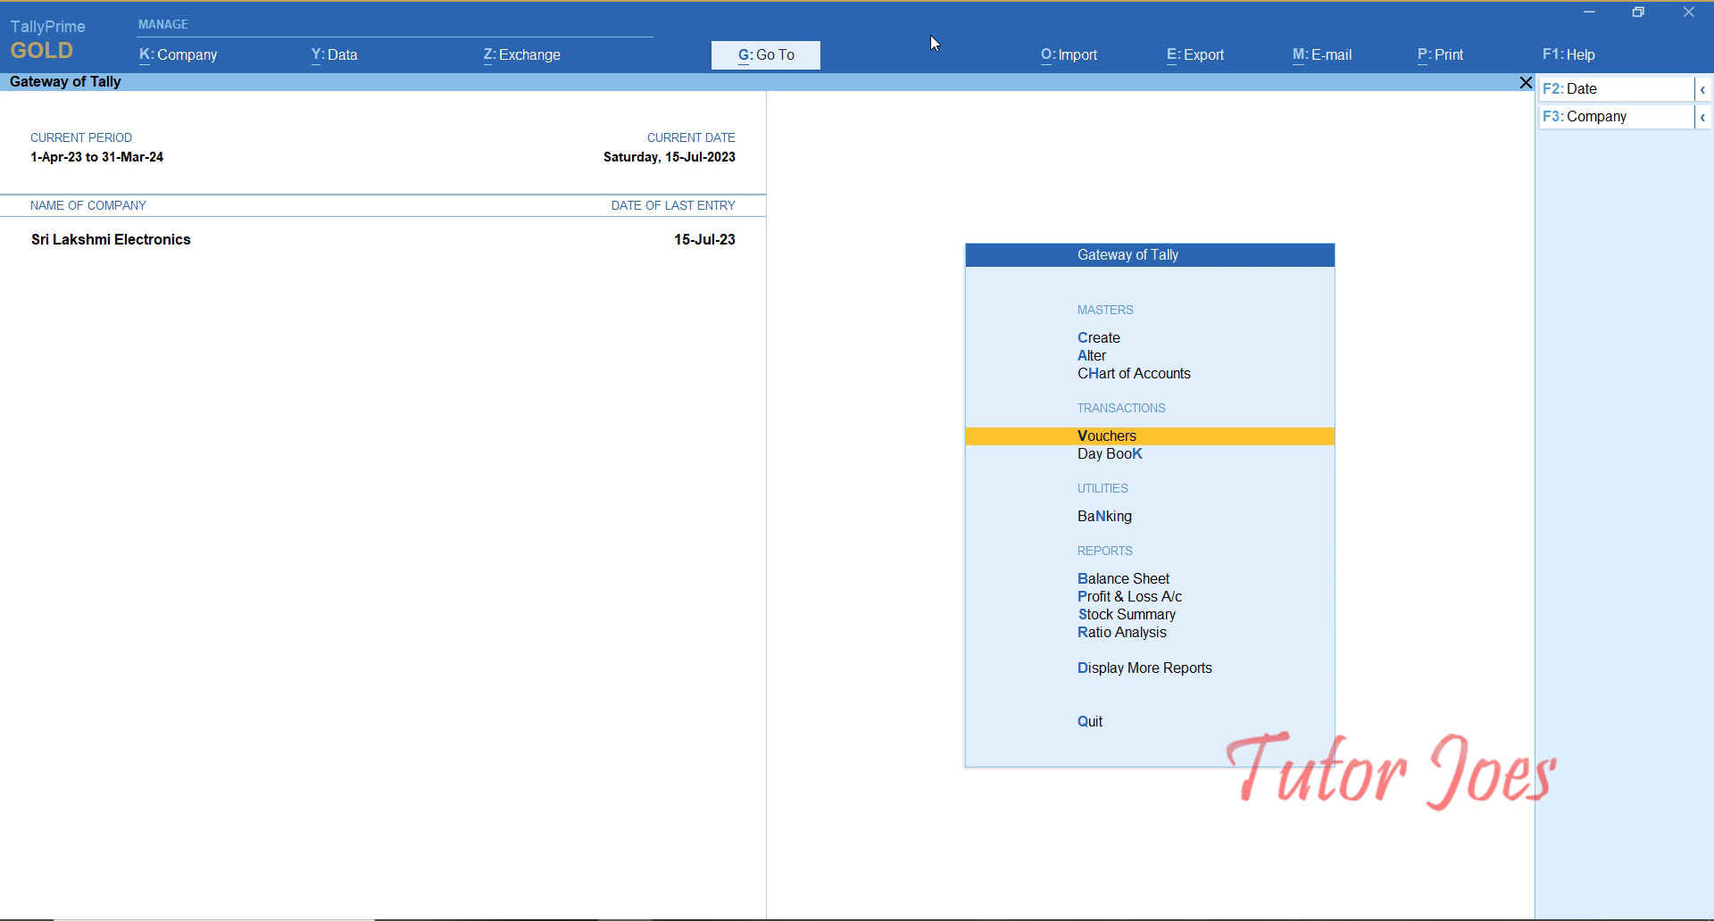
pyautogui.press('Down')
pyautogui.press('Down')
pyautogui.press('Down')
pyautogui.press('Down')
pyautogui.press('Down')
pyautogui.press('Down')
pyautogui.press('Down')
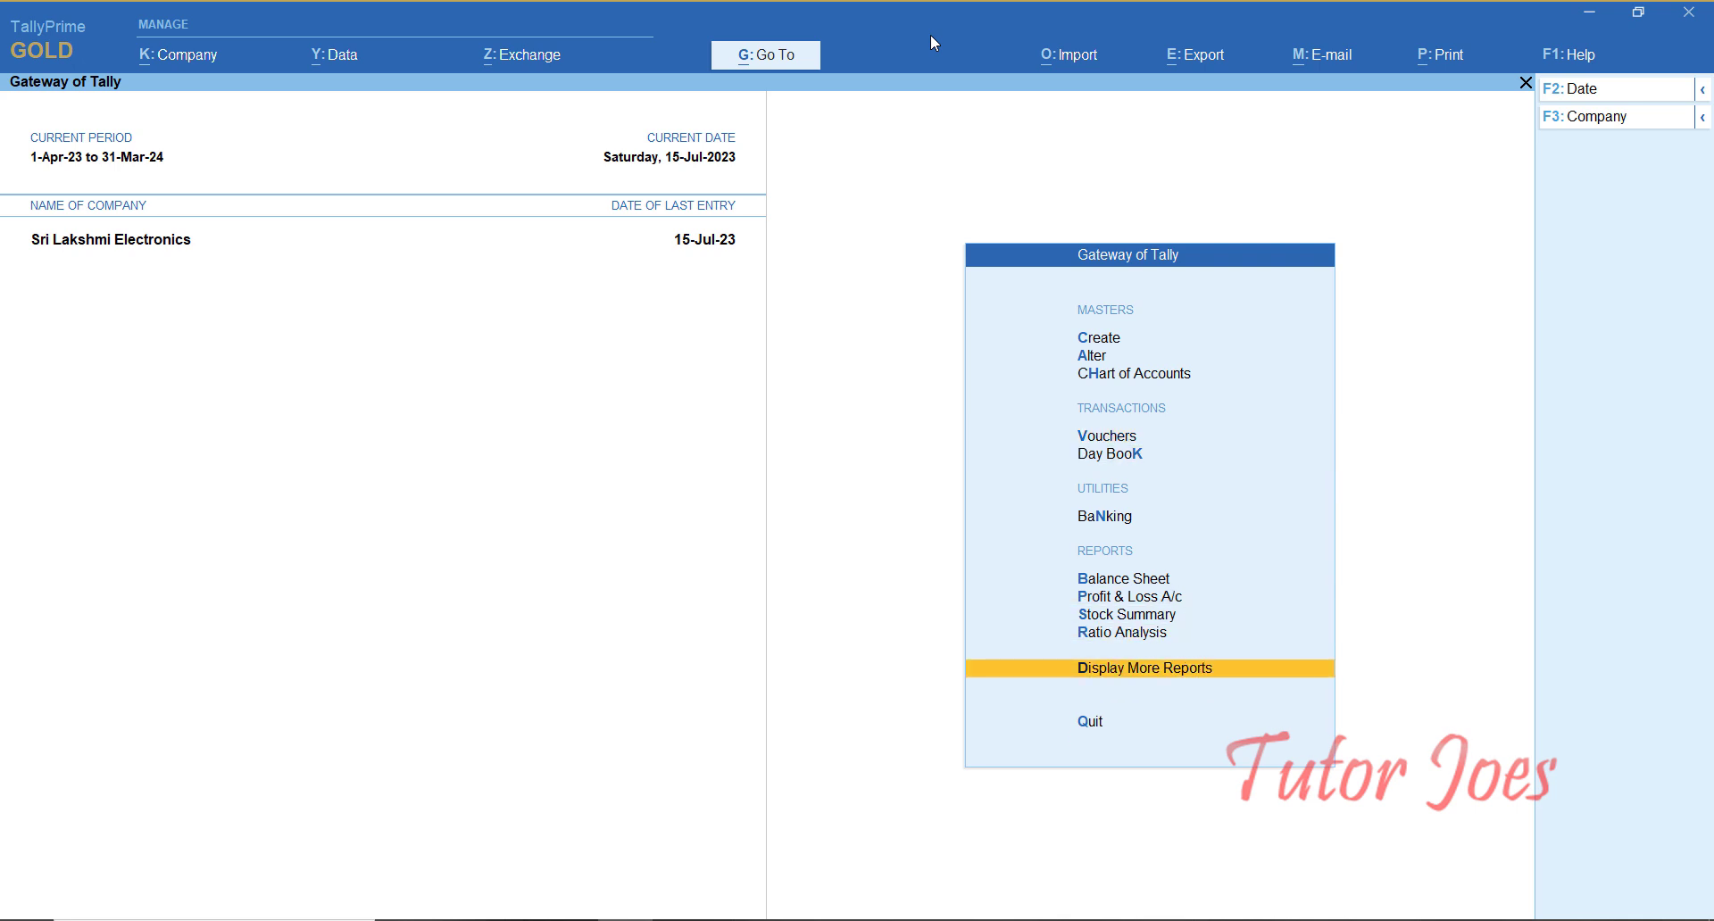
pyautogui.press('Return')
pyautogui.press('Down')
pyautogui.press('Down')
pyautogui.press('Down')
pyautogui.press('Down')
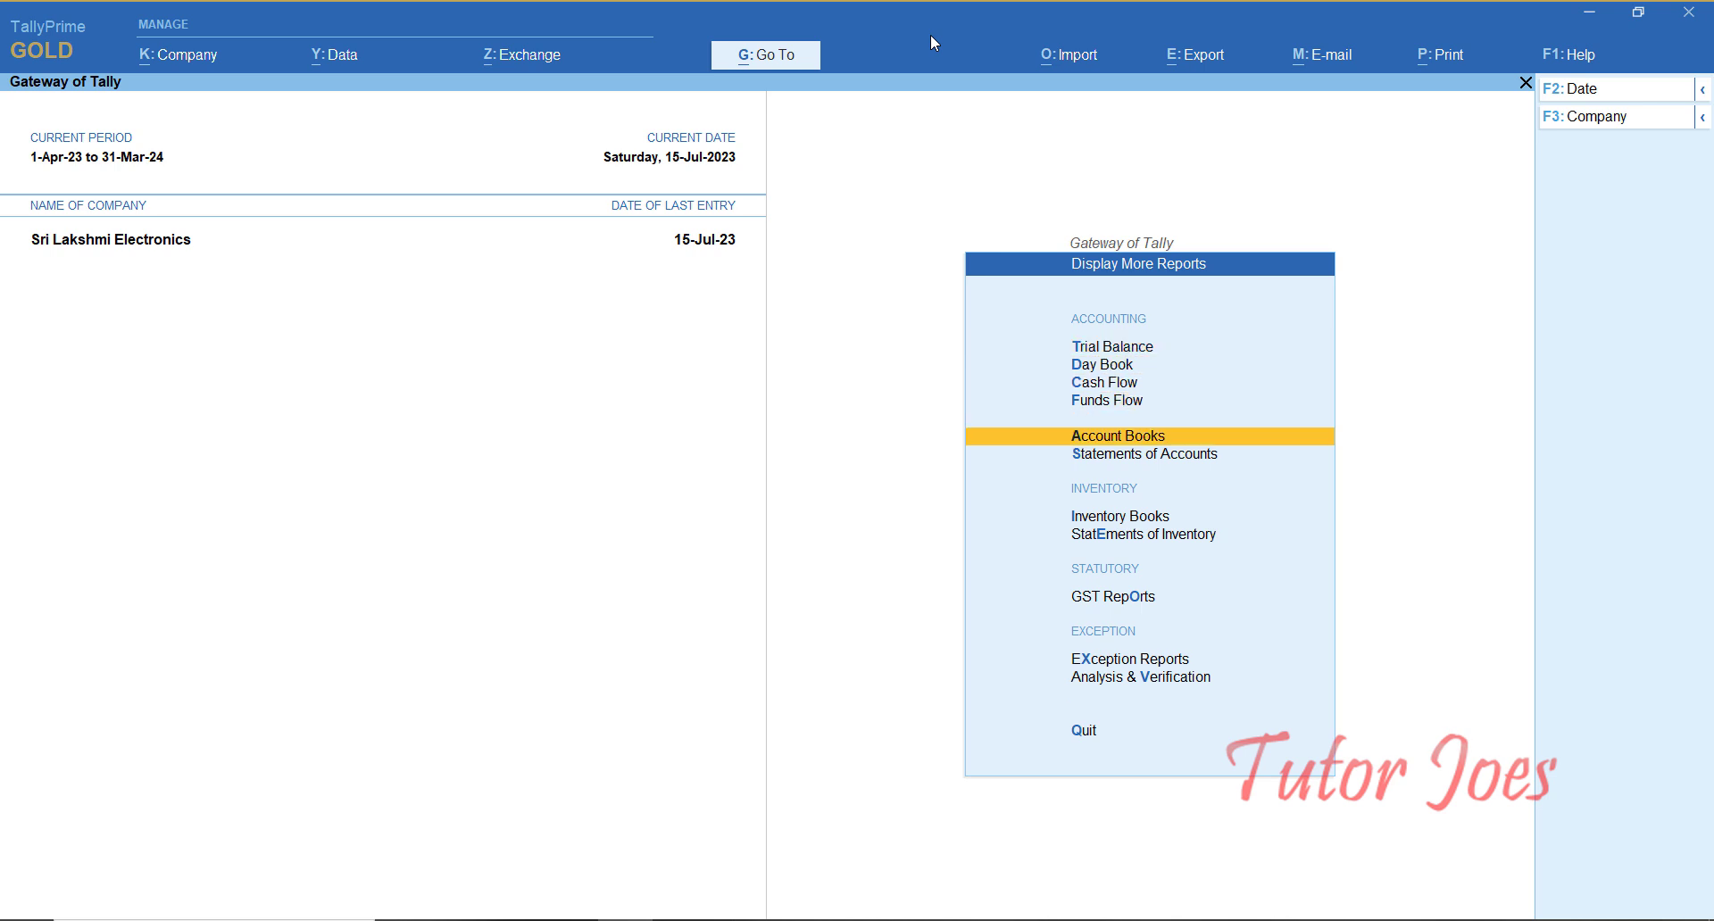
pyautogui.press('Return')
# Step: Open the ledger vouchers report for IGST to examine its entries and closing balance
pyautogui.press('Down')
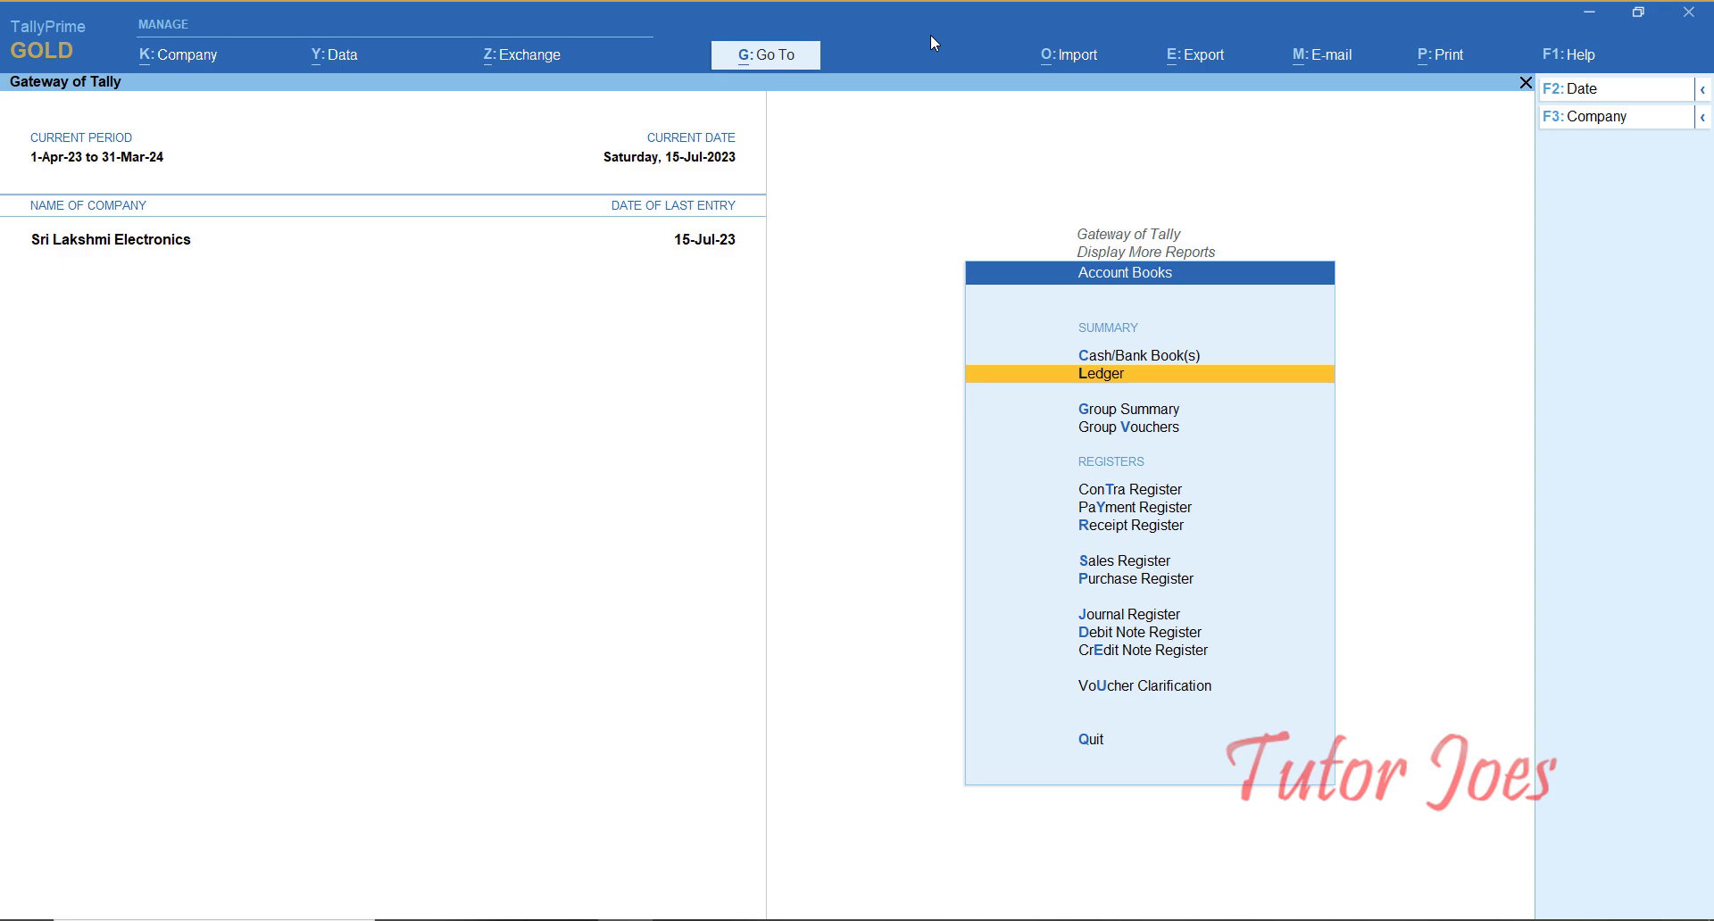
pyautogui.press('Return')
pyautogui.press('Down')
pyautogui.press('Down')
pyautogui.press('Down')
pyautogui.press('Down')
pyautogui.press('Down')
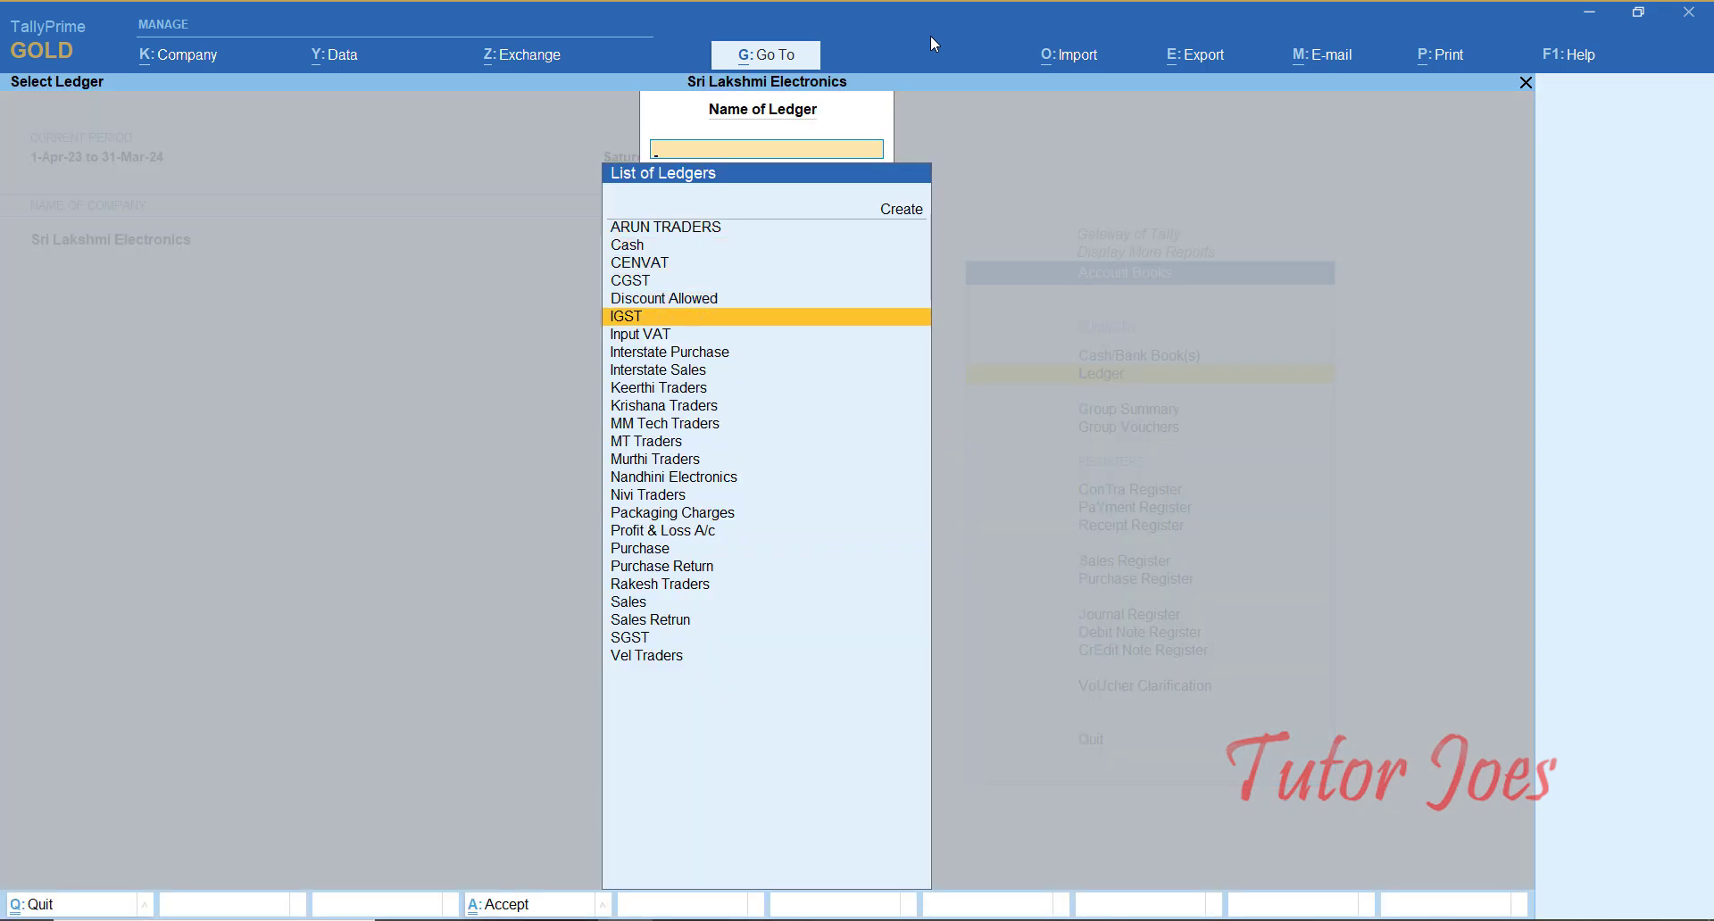
pyautogui.press('Return')
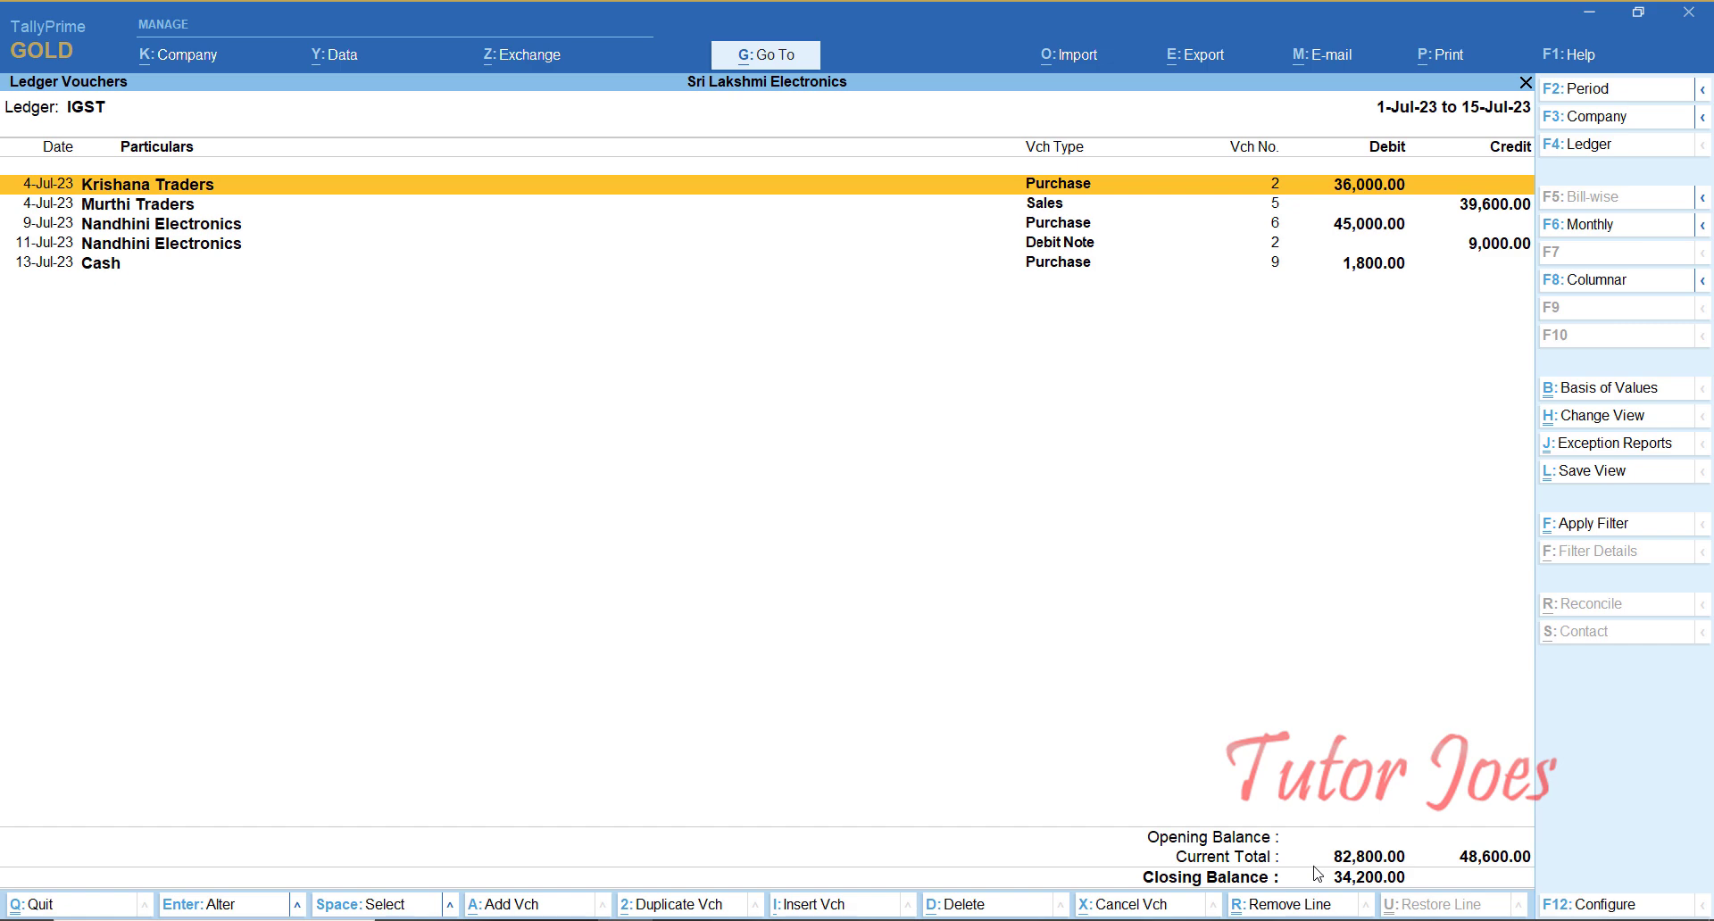
# Step: Close the IGST ledger report and start a new journal voucher dated 15-7-2023
pyautogui.press('Escape')
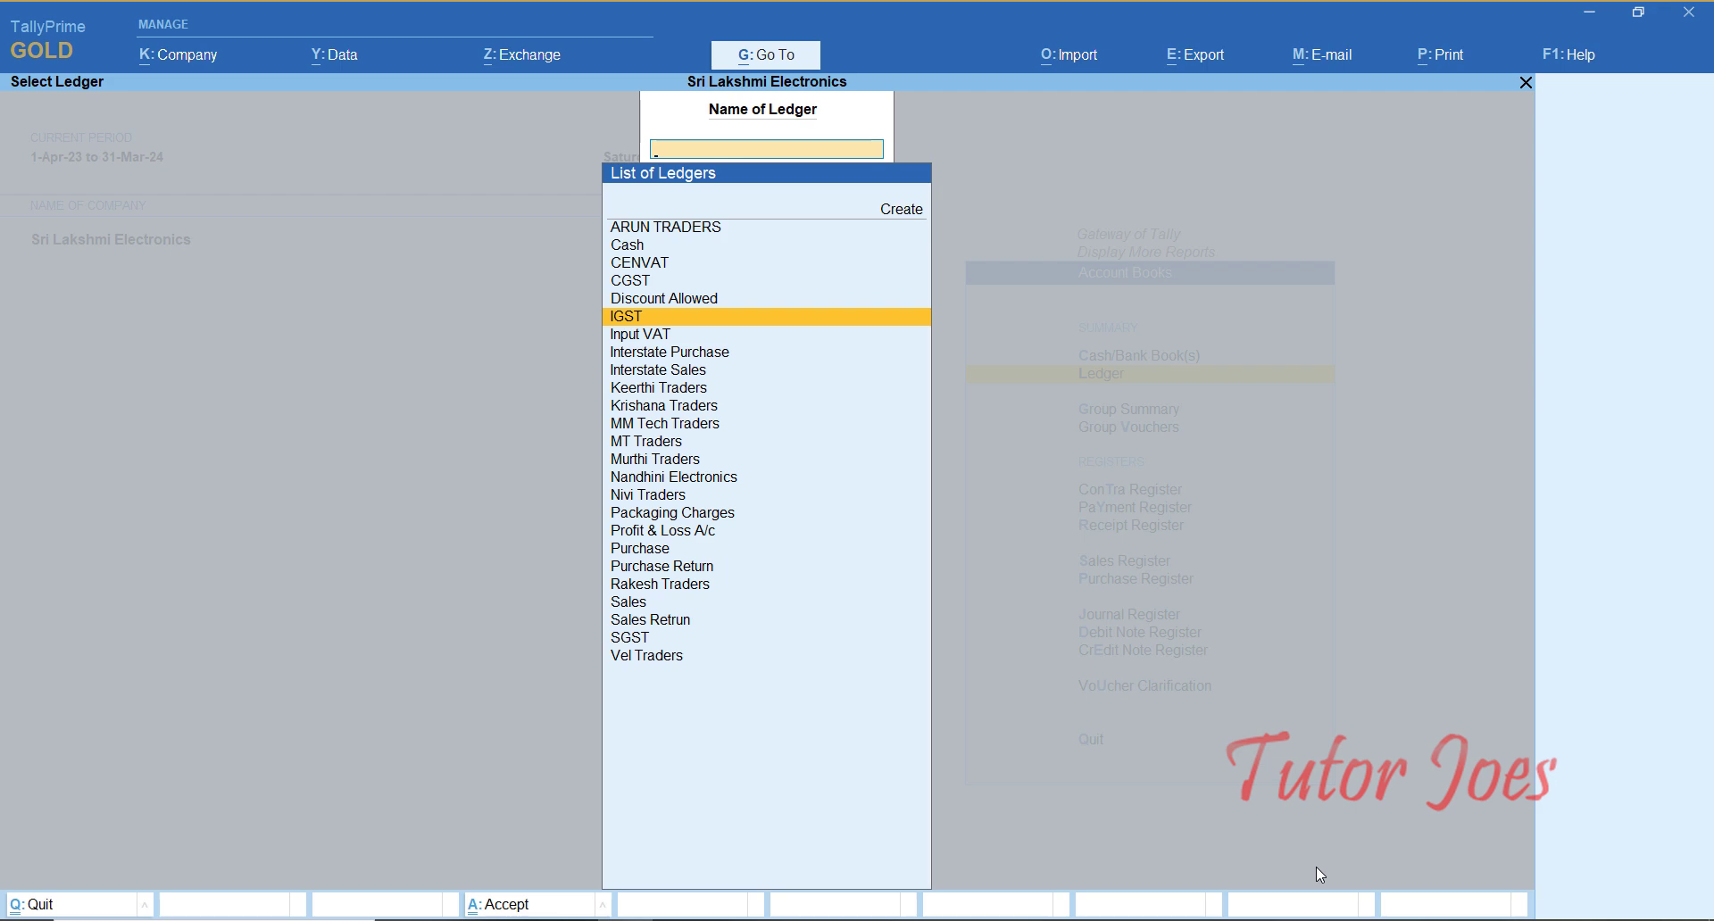
pyautogui.press('Escape')
pyautogui.press('Escape')
pyautogui.press('Escape')
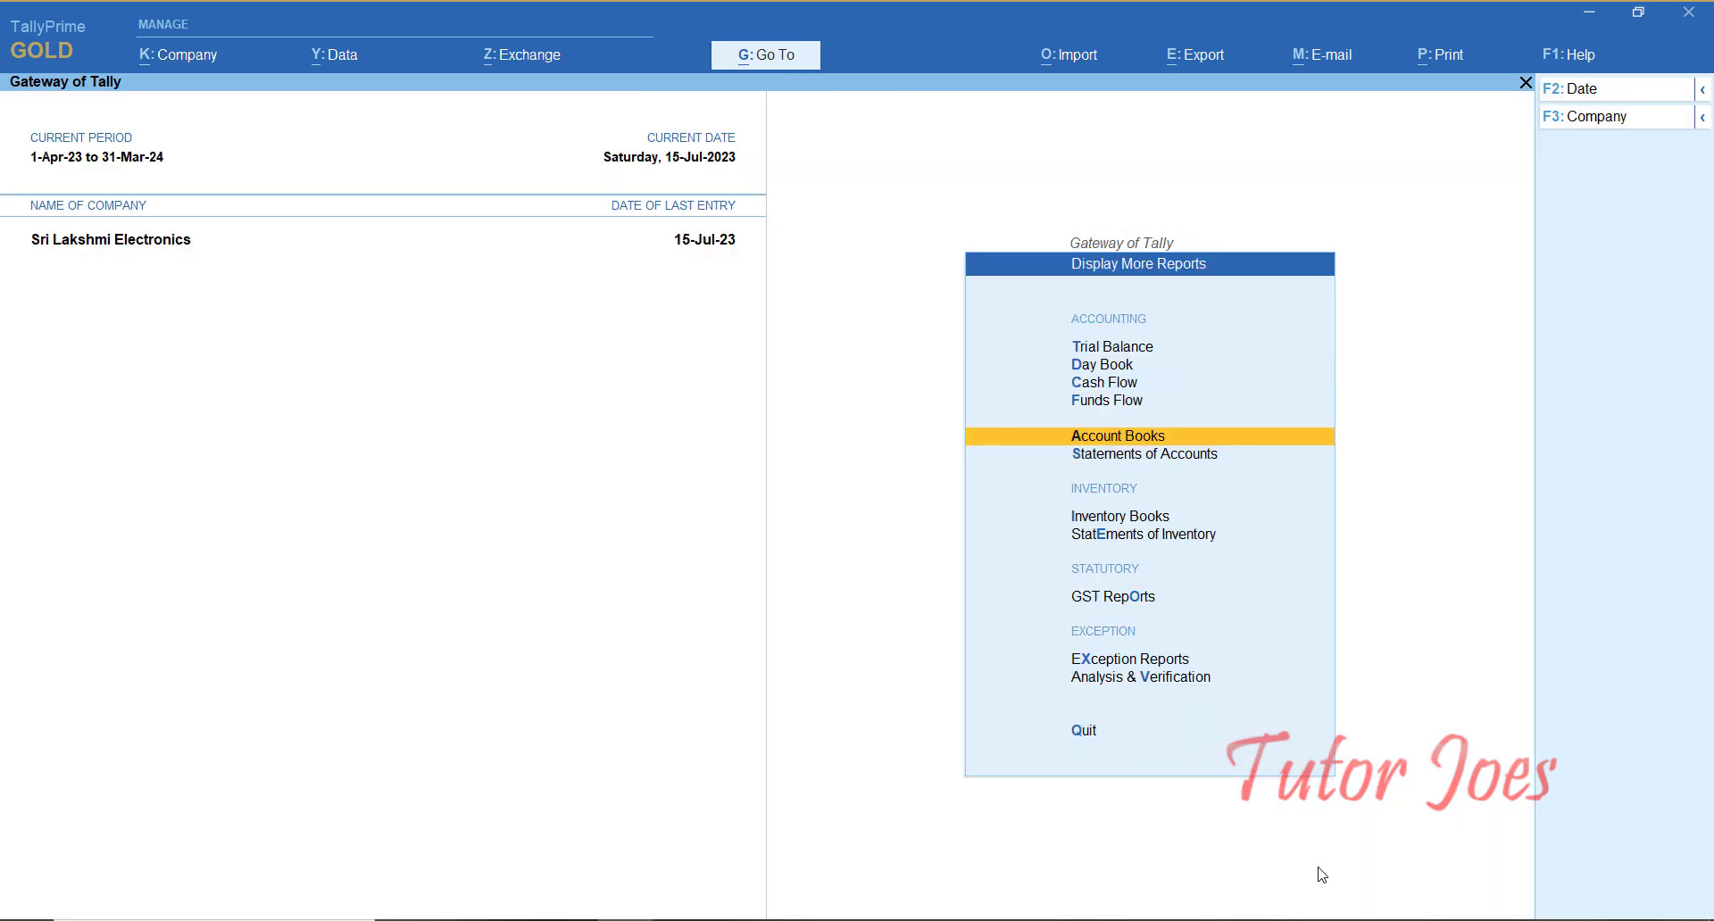
pyautogui.press('Up')
pyautogui.press('Up')
pyautogui.press('Up')
pyautogui.press('Up')
pyautogui.press('Up')
pyautogui.press('Up')
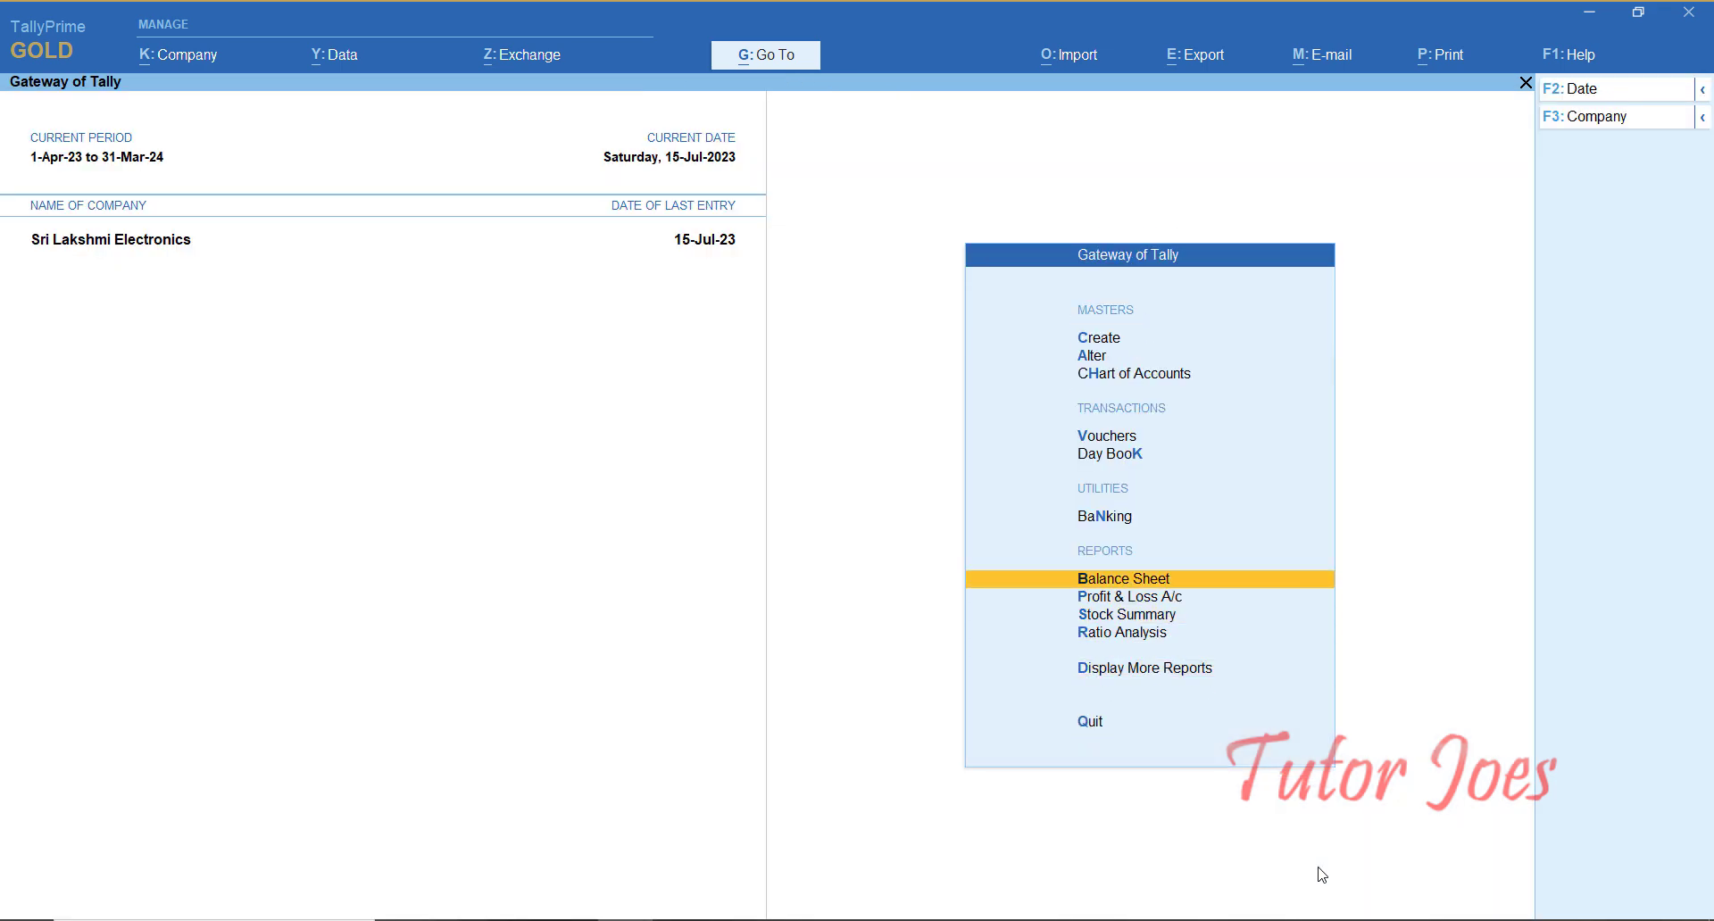
pyautogui.press('Return')
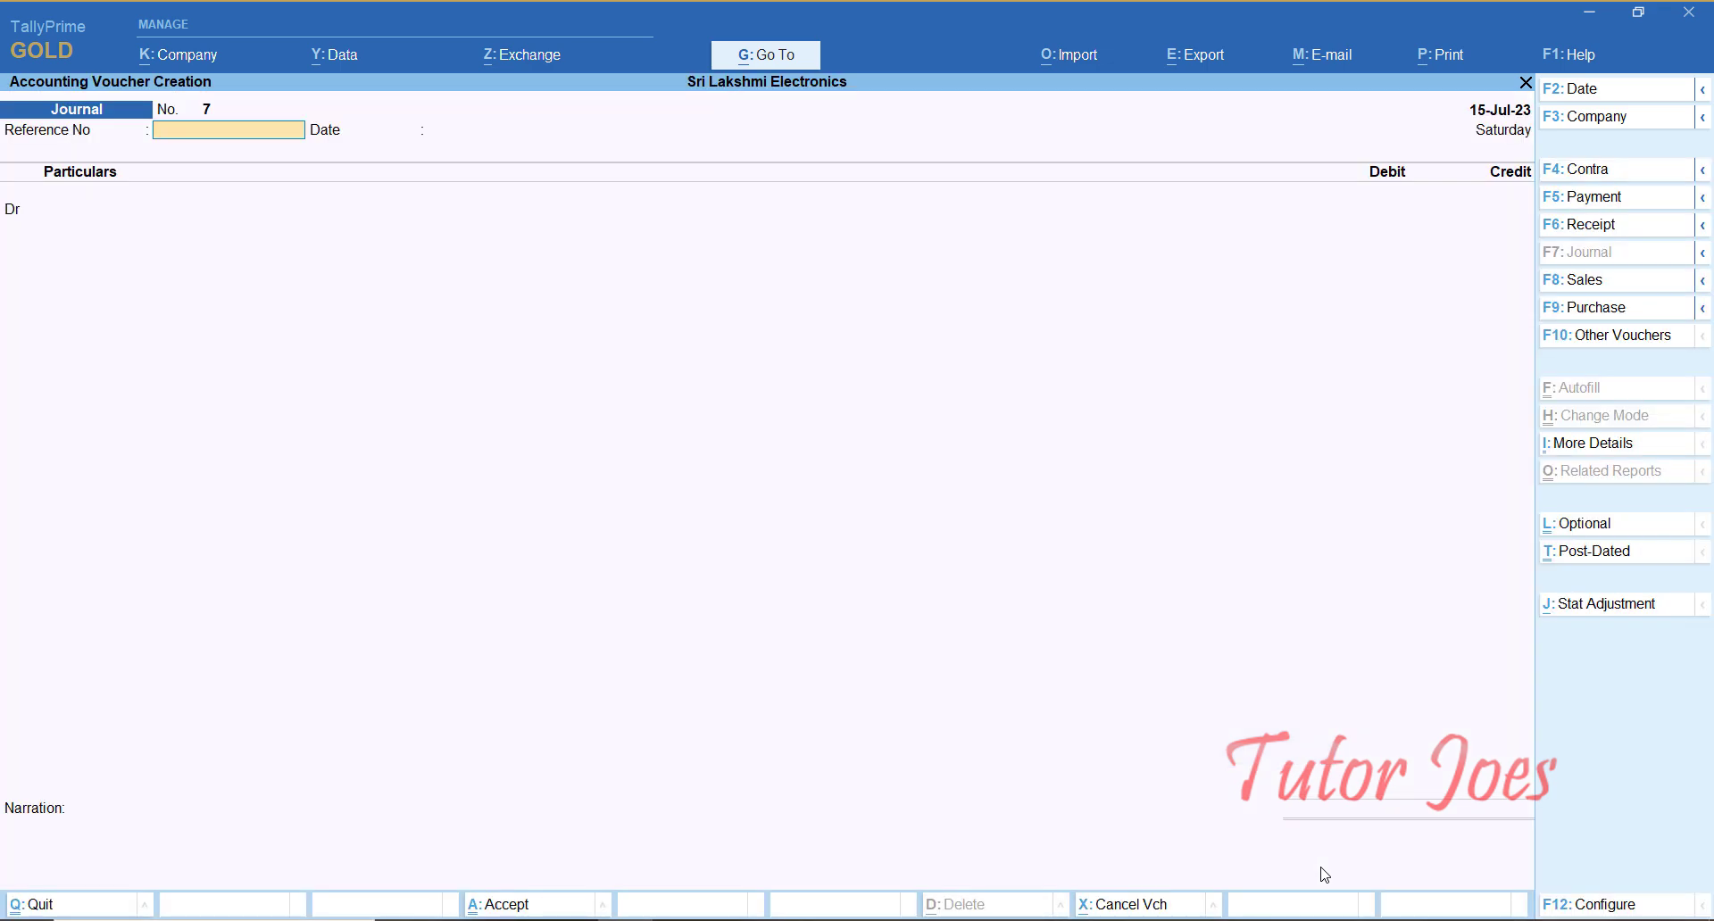
pyautogui.press('F2')
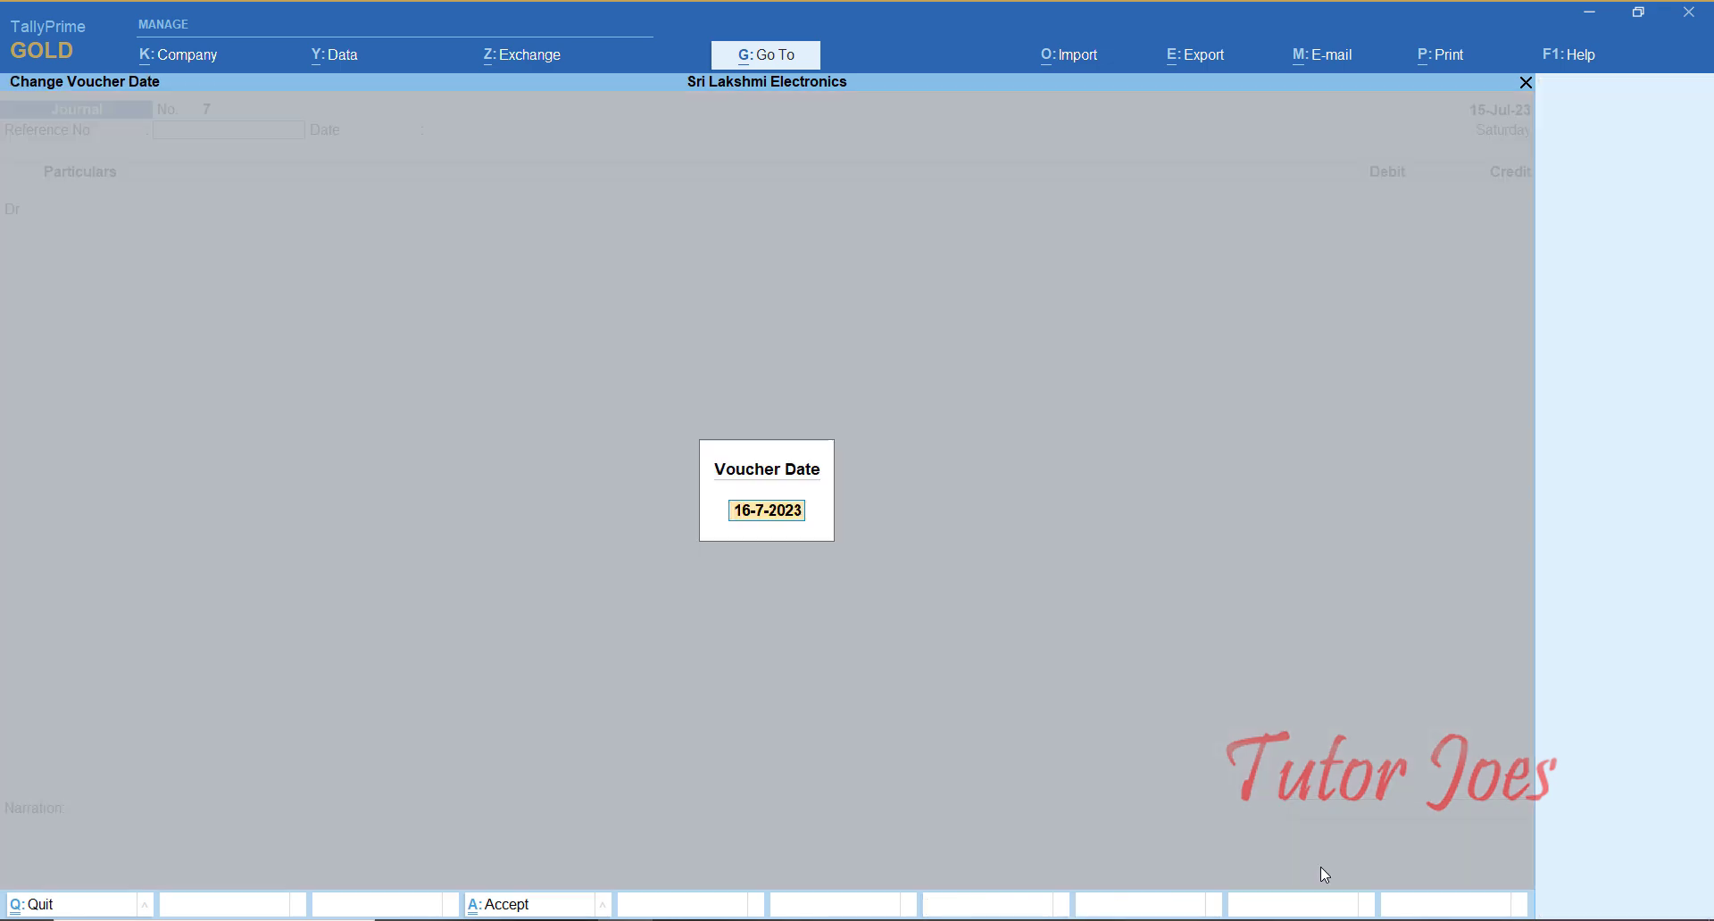
pyautogui.write('15-7')
pyautogui.press('Return')
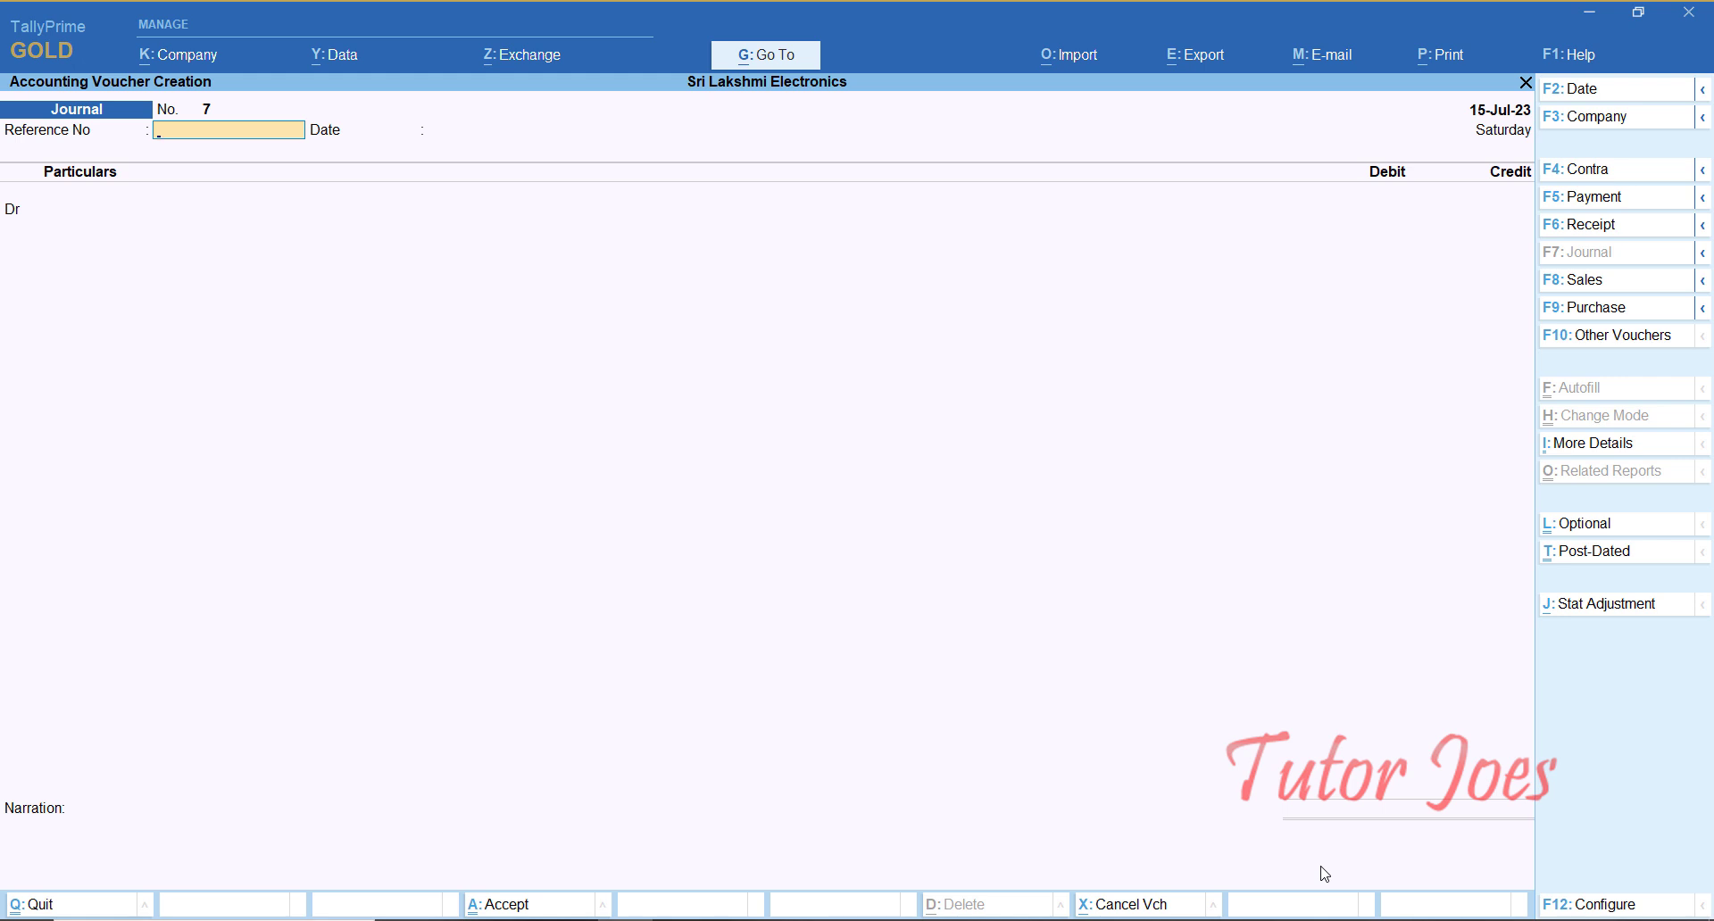
# Step: Set the new voucher's statutory adjustment to GST, Decrease in Tax Liability, with Others as the additional nature
pyautogui.hotkey('alt', 'j')
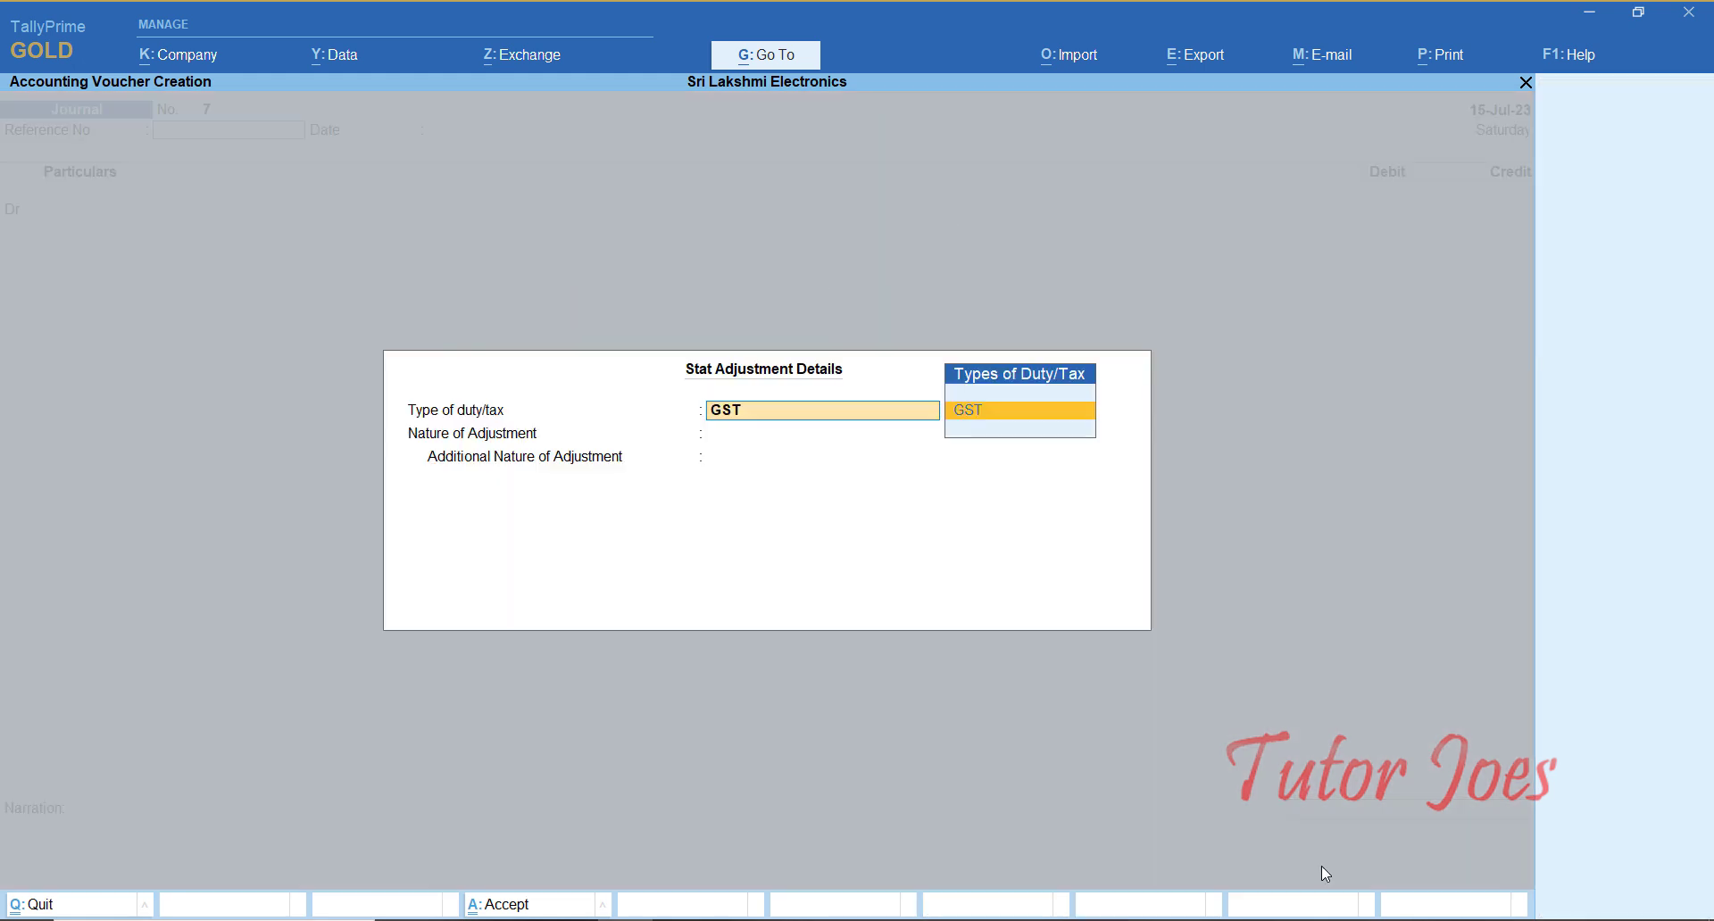
pyautogui.press('Return')
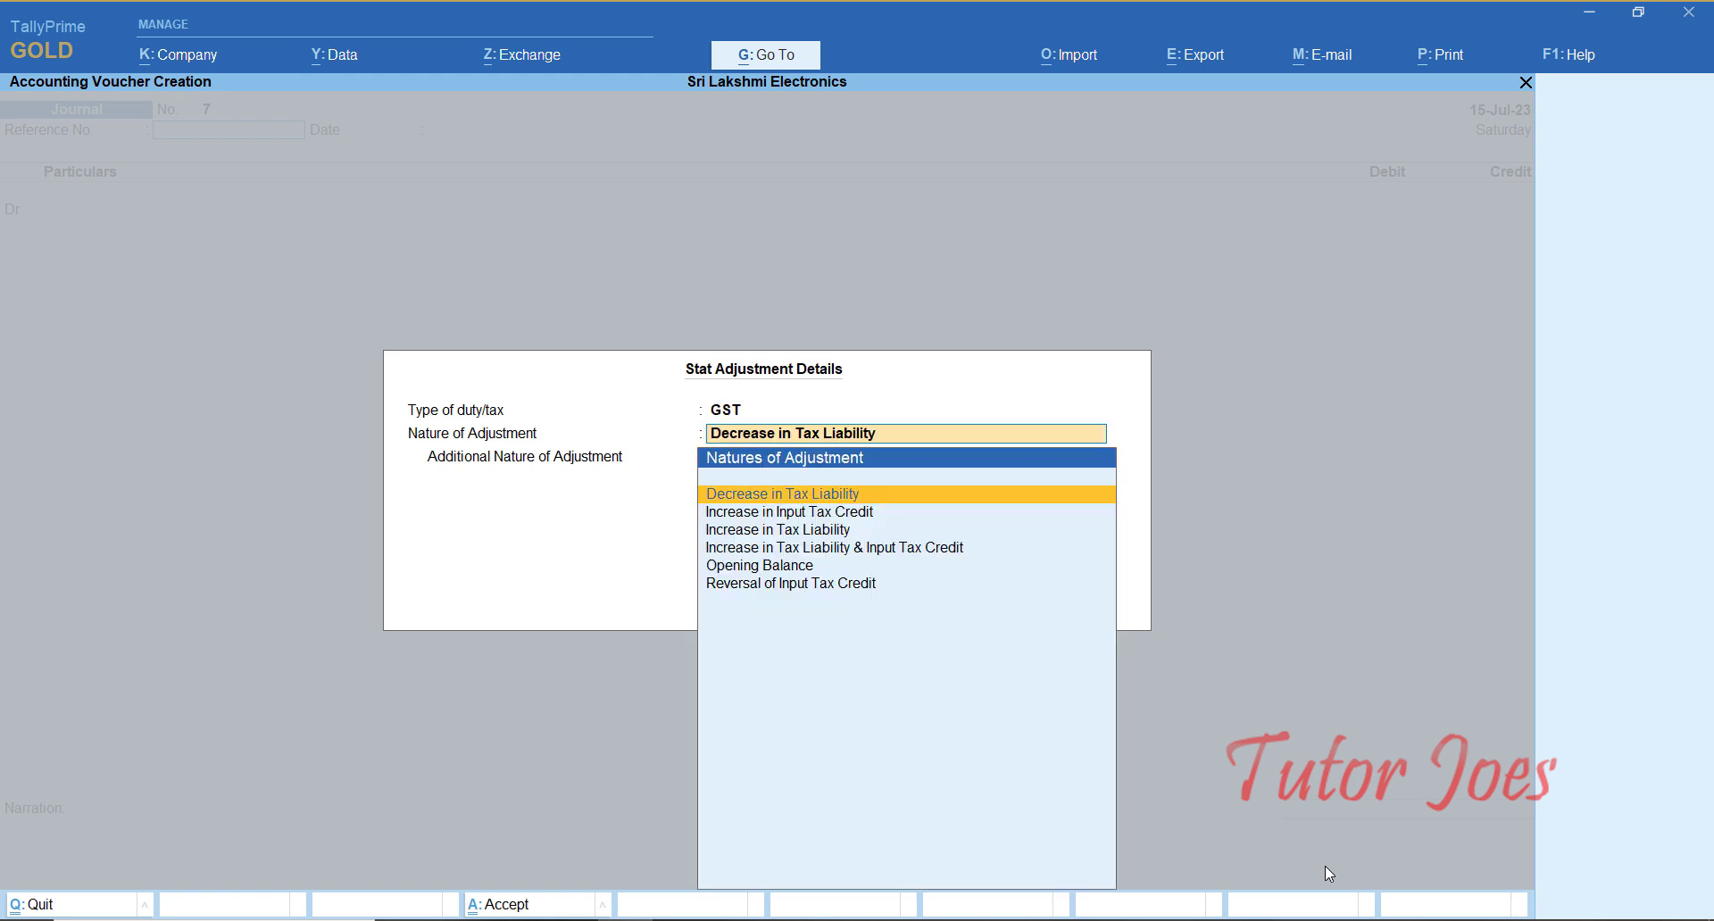
pyautogui.press('Return')
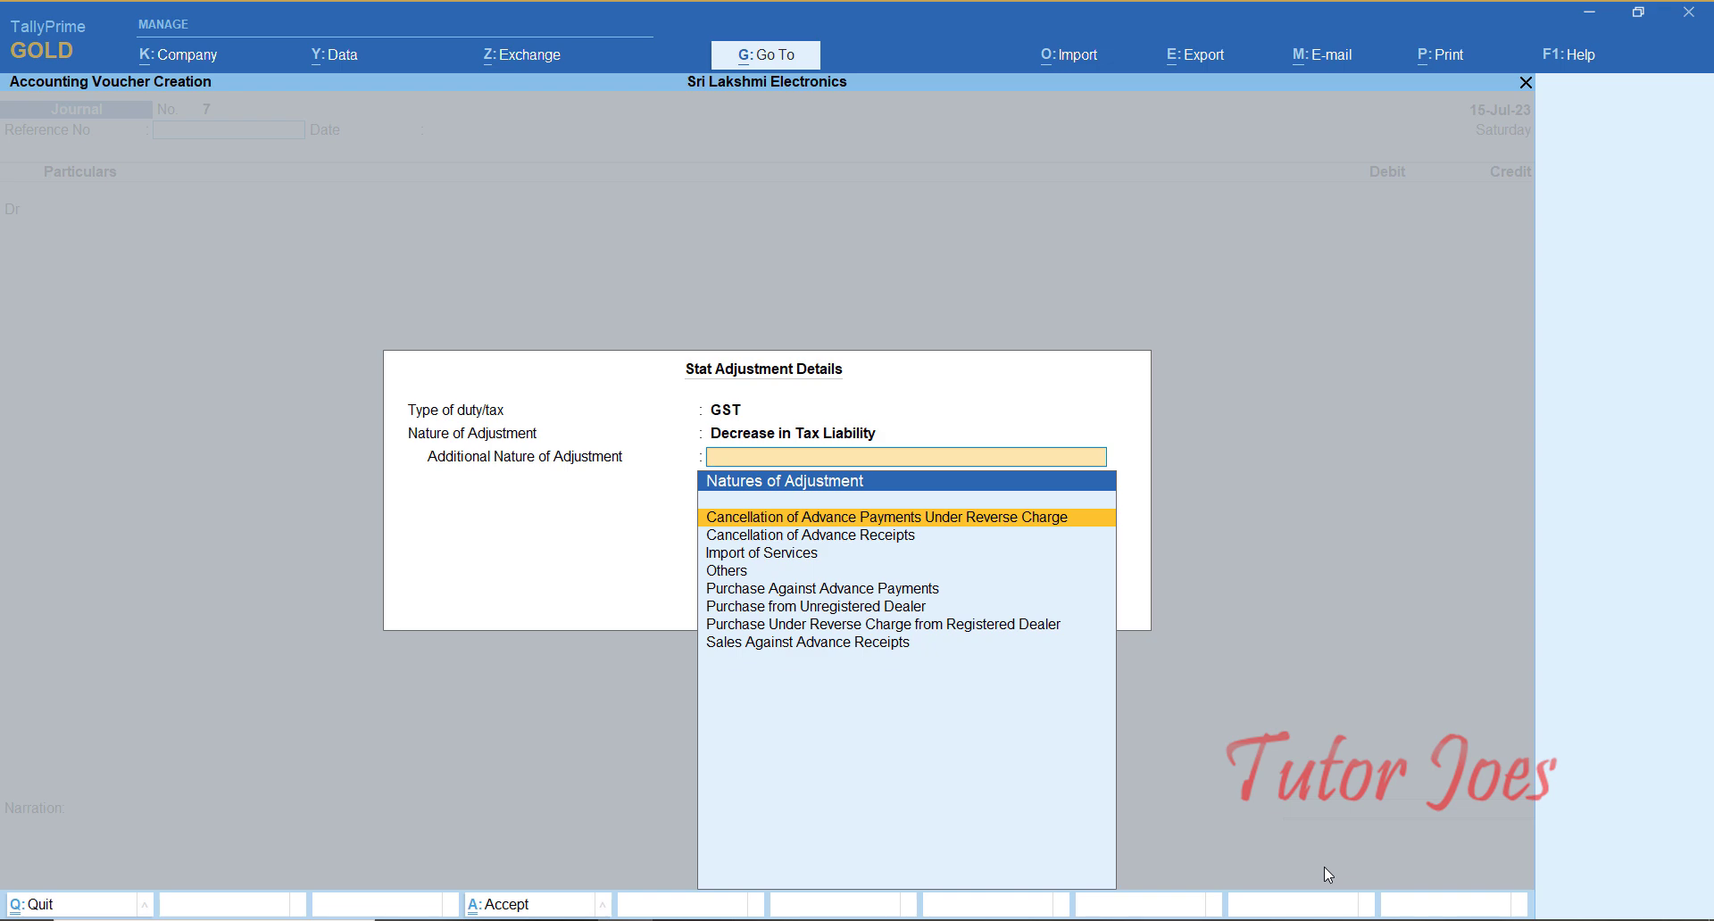
pyautogui.press('Down')
pyautogui.press('Down')
pyautogui.press('Down')
pyautogui.press('Return')
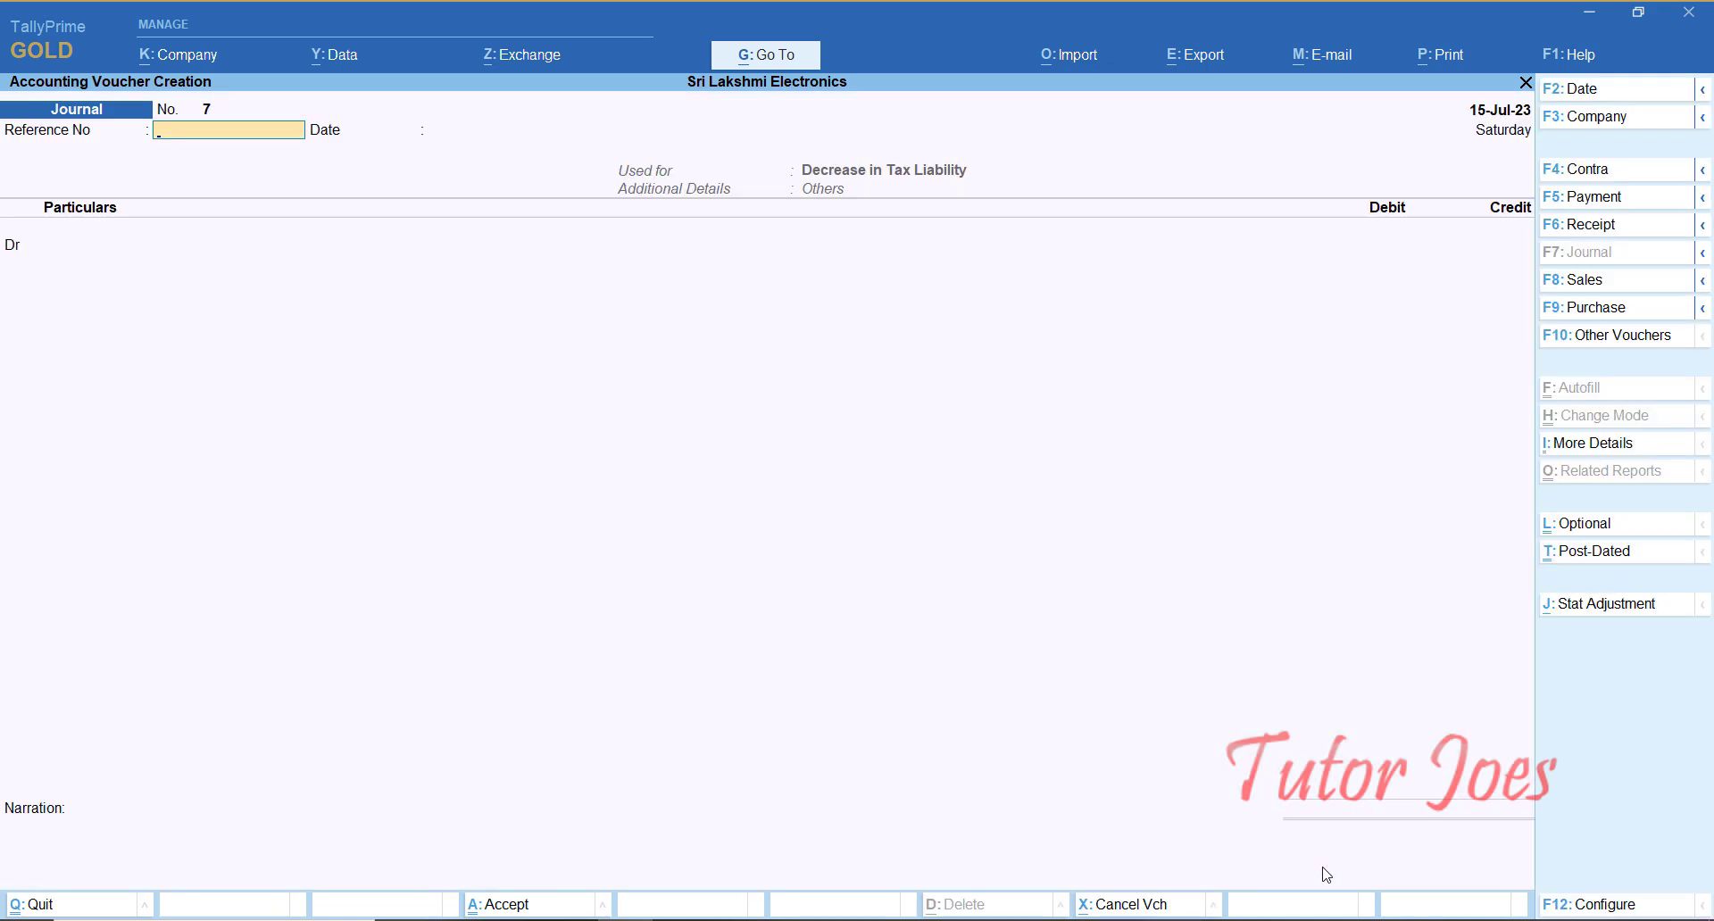
# Step: Choose IGST as the debit ledger, leaving the reference number, tax rate and taxable value blank
pyautogui.press('Return')
pyautogui.press('Return')
pyautogui.write('I')
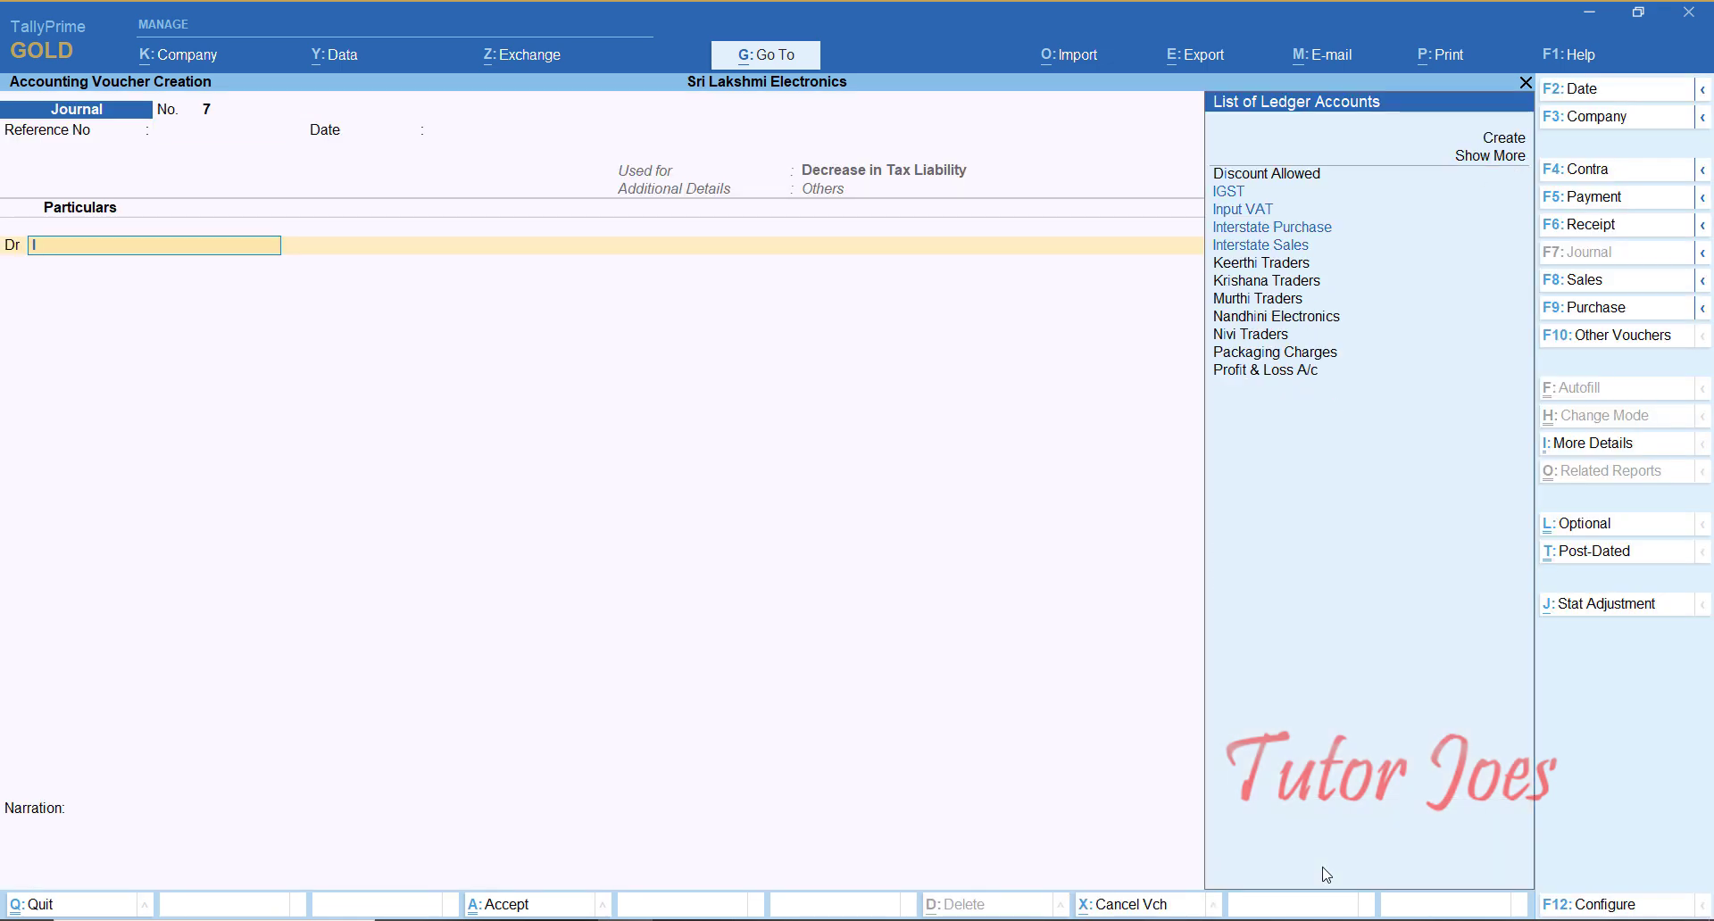
pyautogui.press('Up')
pyautogui.press('Up')
pyautogui.press('Up')
pyautogui.press('Return')
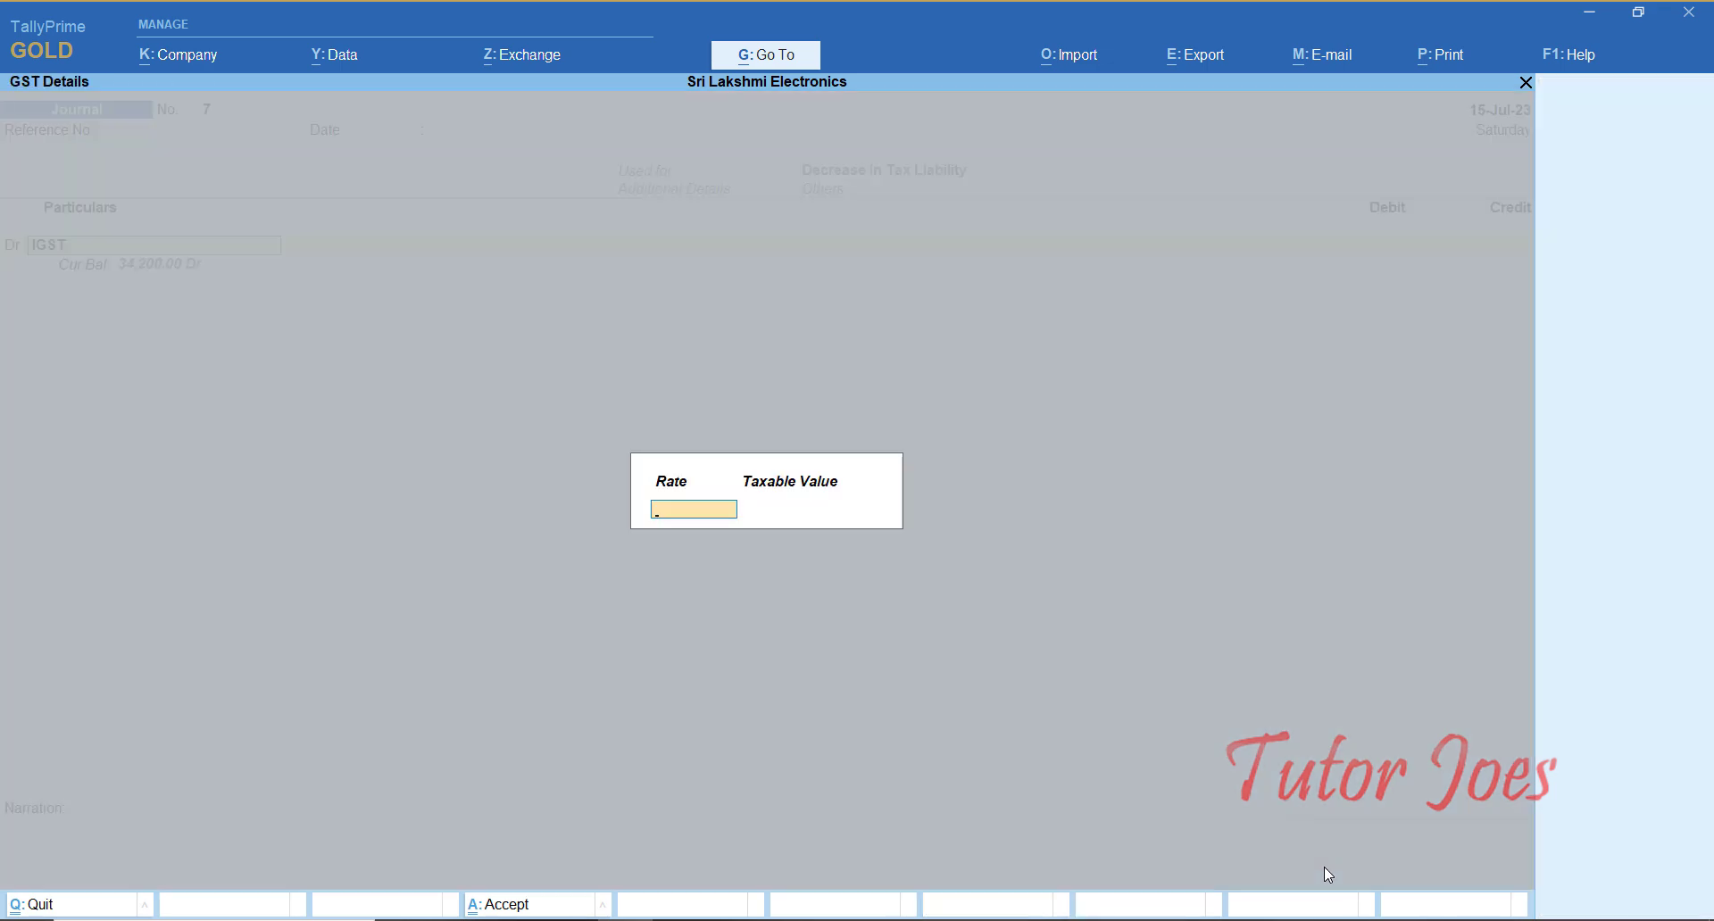
pyautogui.press('Return')
pyautogui.press('Return')
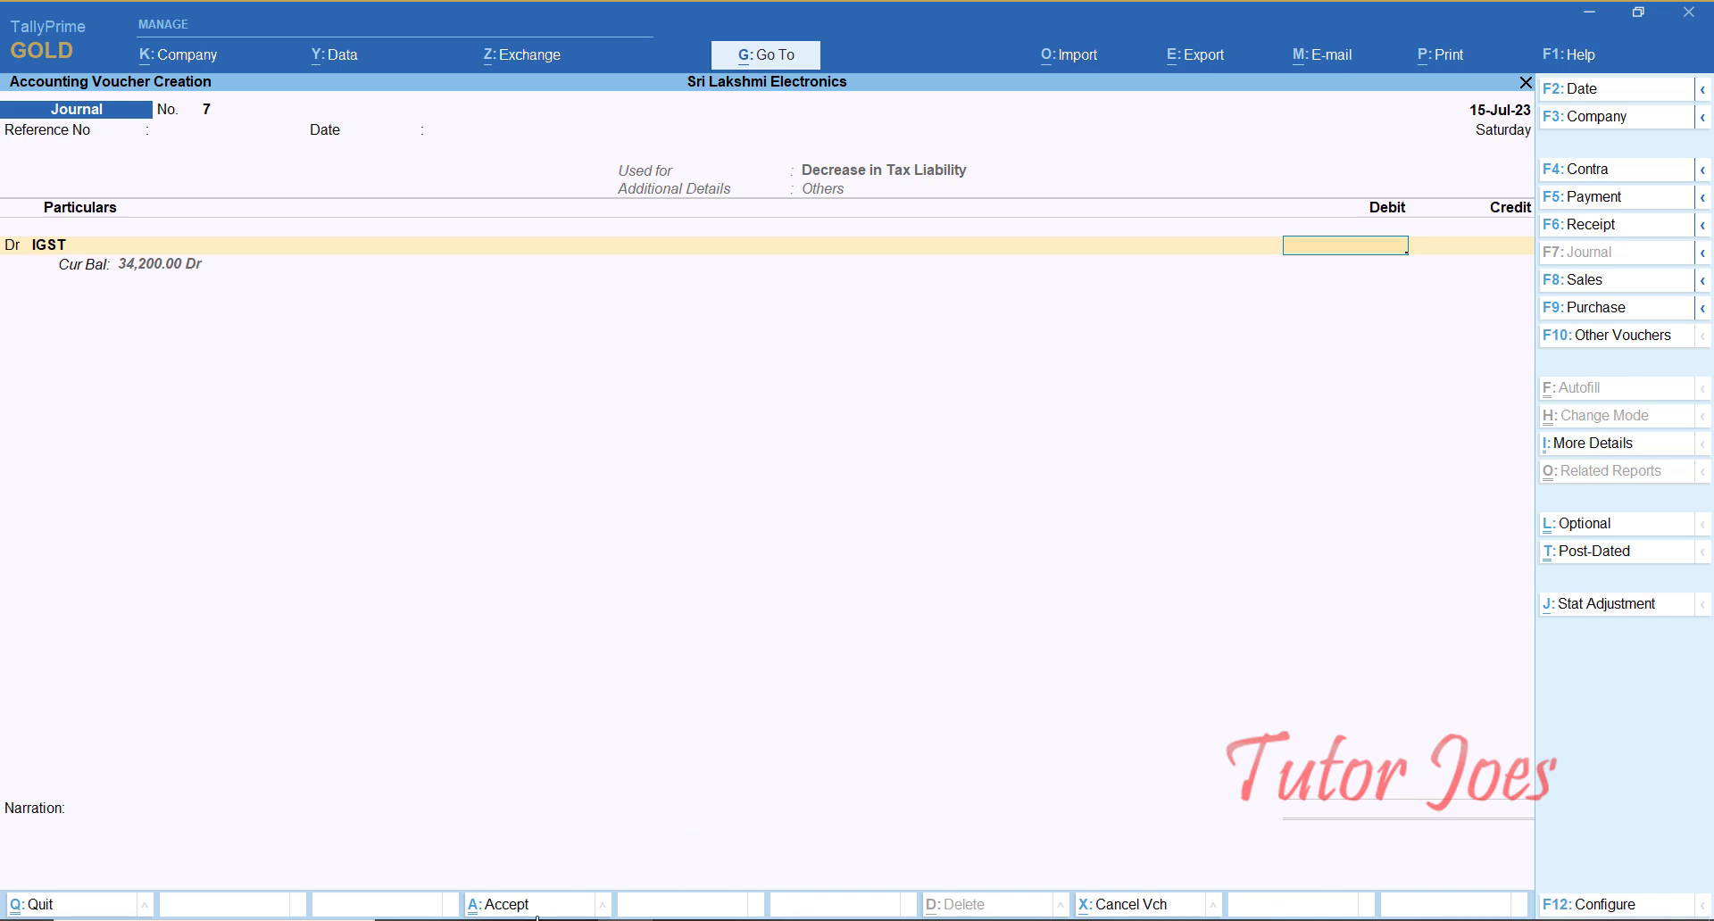
# Step: Look up the integrated tax liability in the Word document, then return to TallyPrime and enter 39600 as the IGST debit amount
pyautogui.click(462, 920)
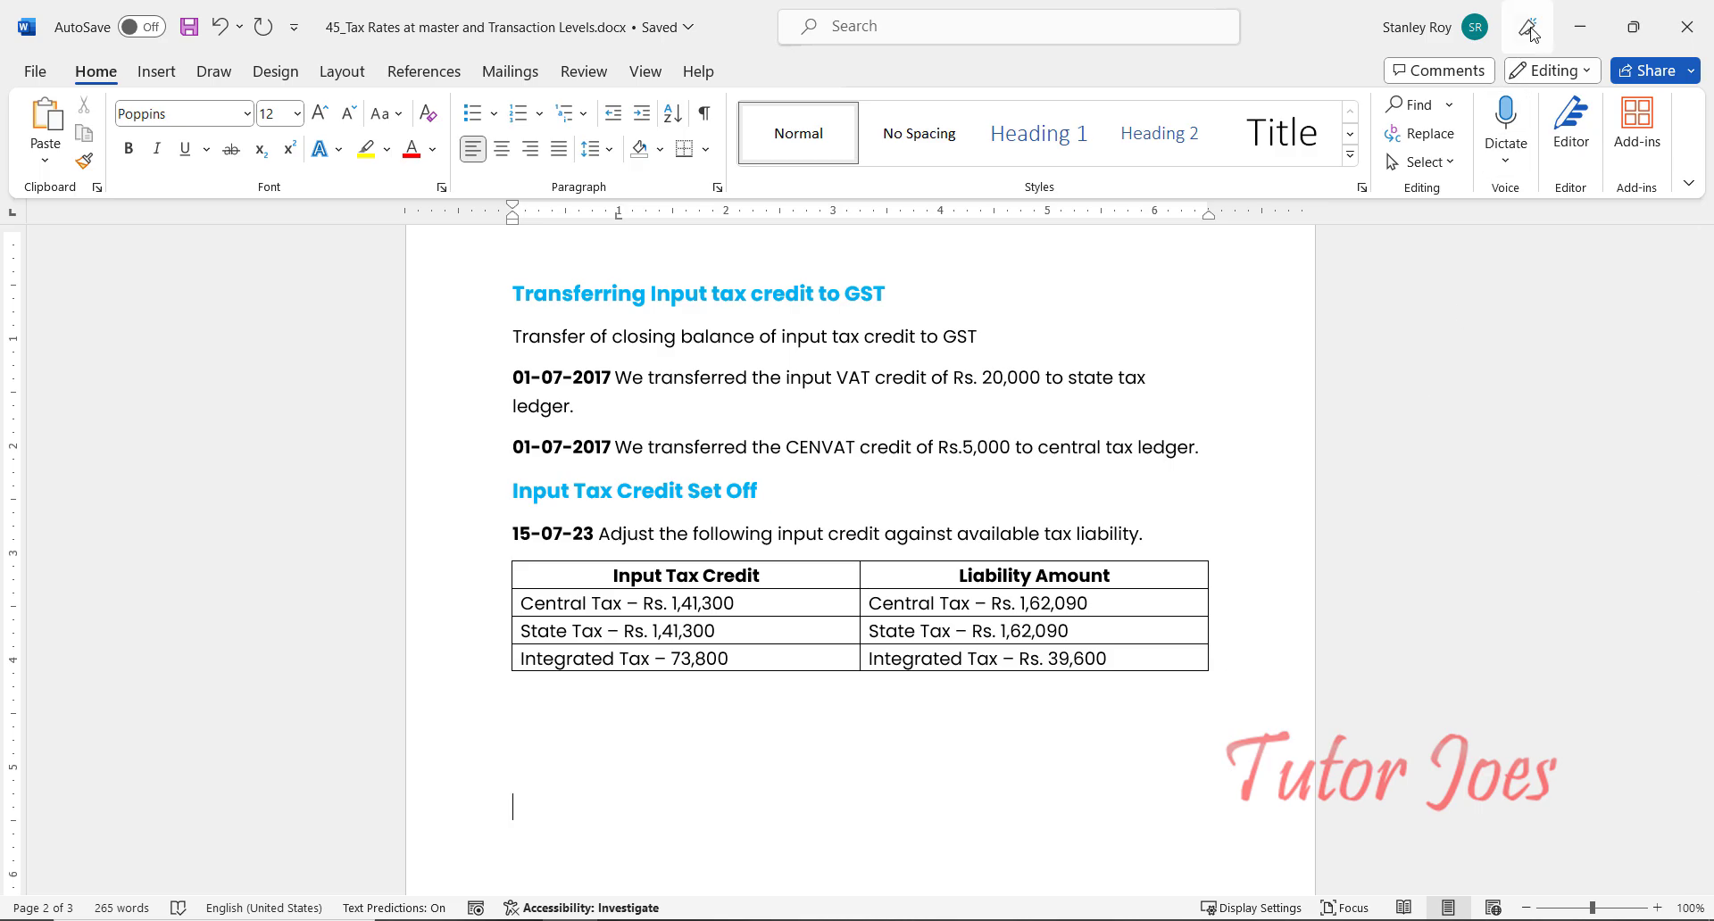
pyautogui.click(1580, 27)
pyautogui.write('39600')
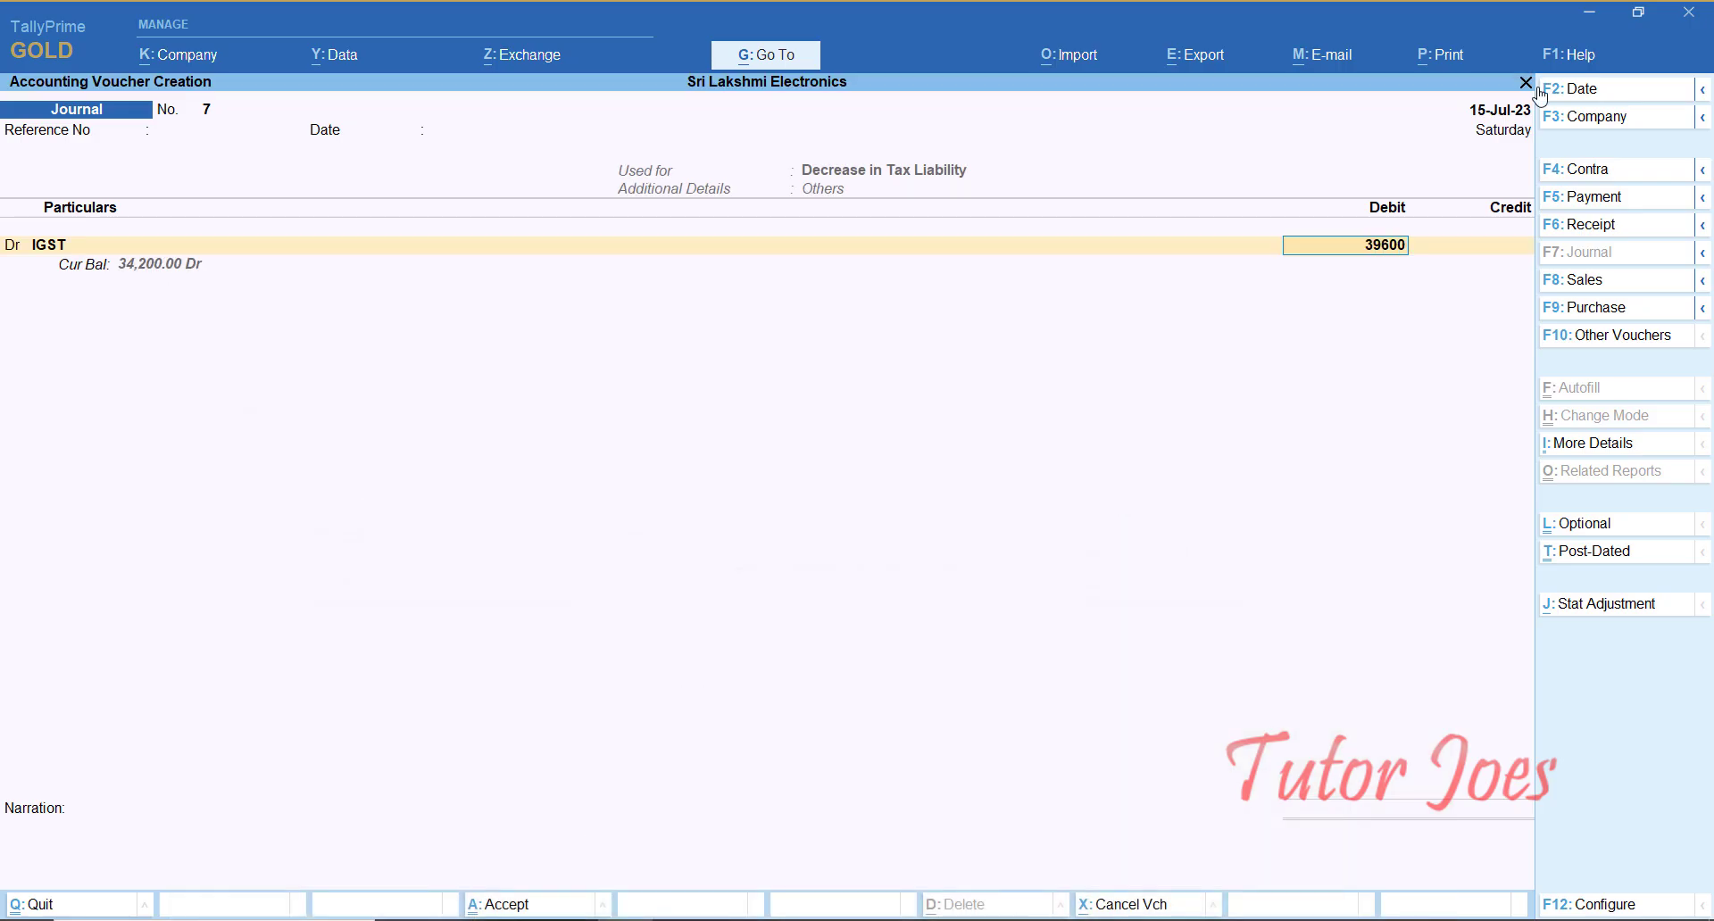
pyautogui.press('Return')
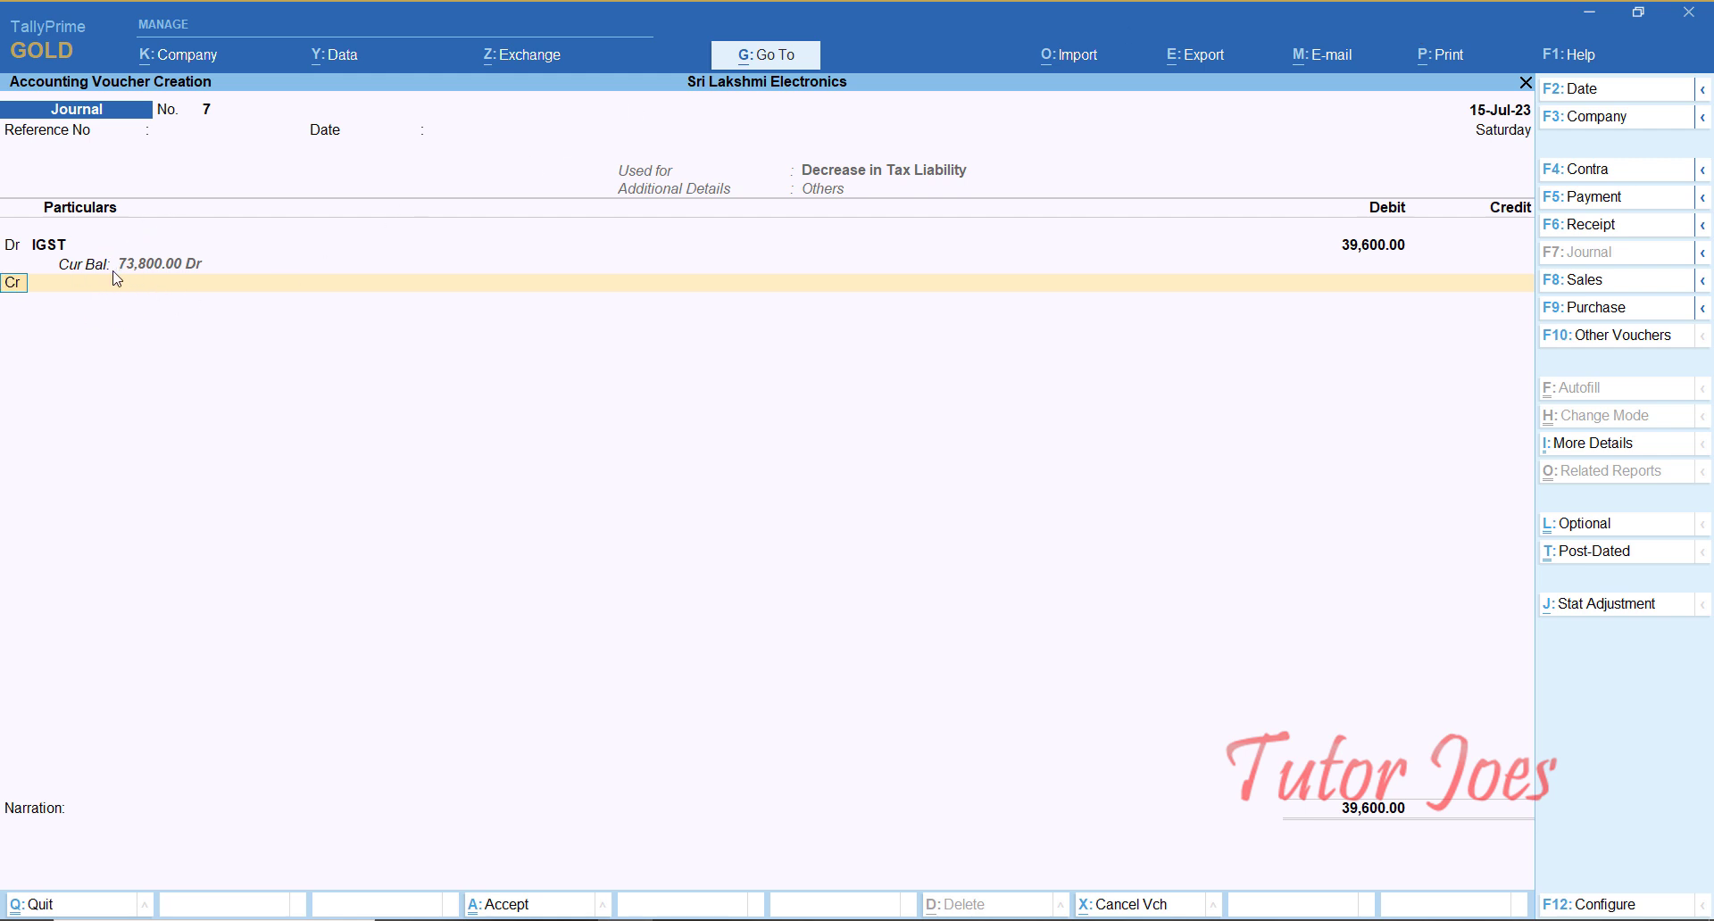
# Step: Choose IGST as the credit ledger, keep its amount at 39,600.00, and save the voucher without a narration
pyautogui.press('Return')
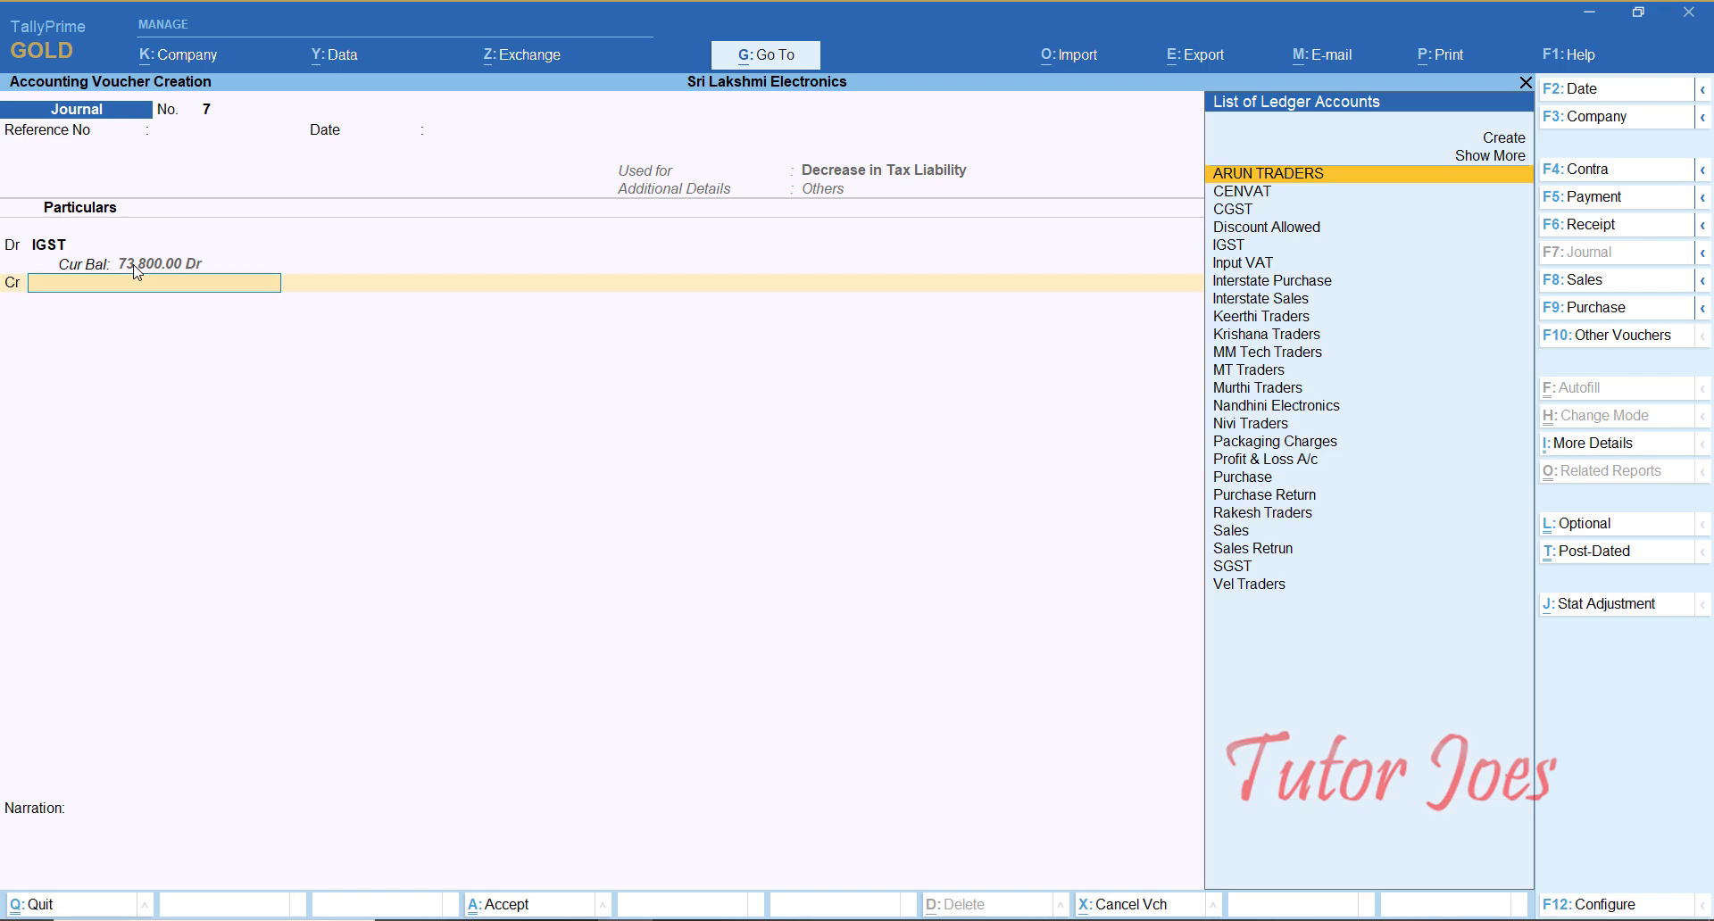
pyautogui.write('i')
pyautogui.press('Up')
pyautogui.press('Up')
pyautogui.press('Up')
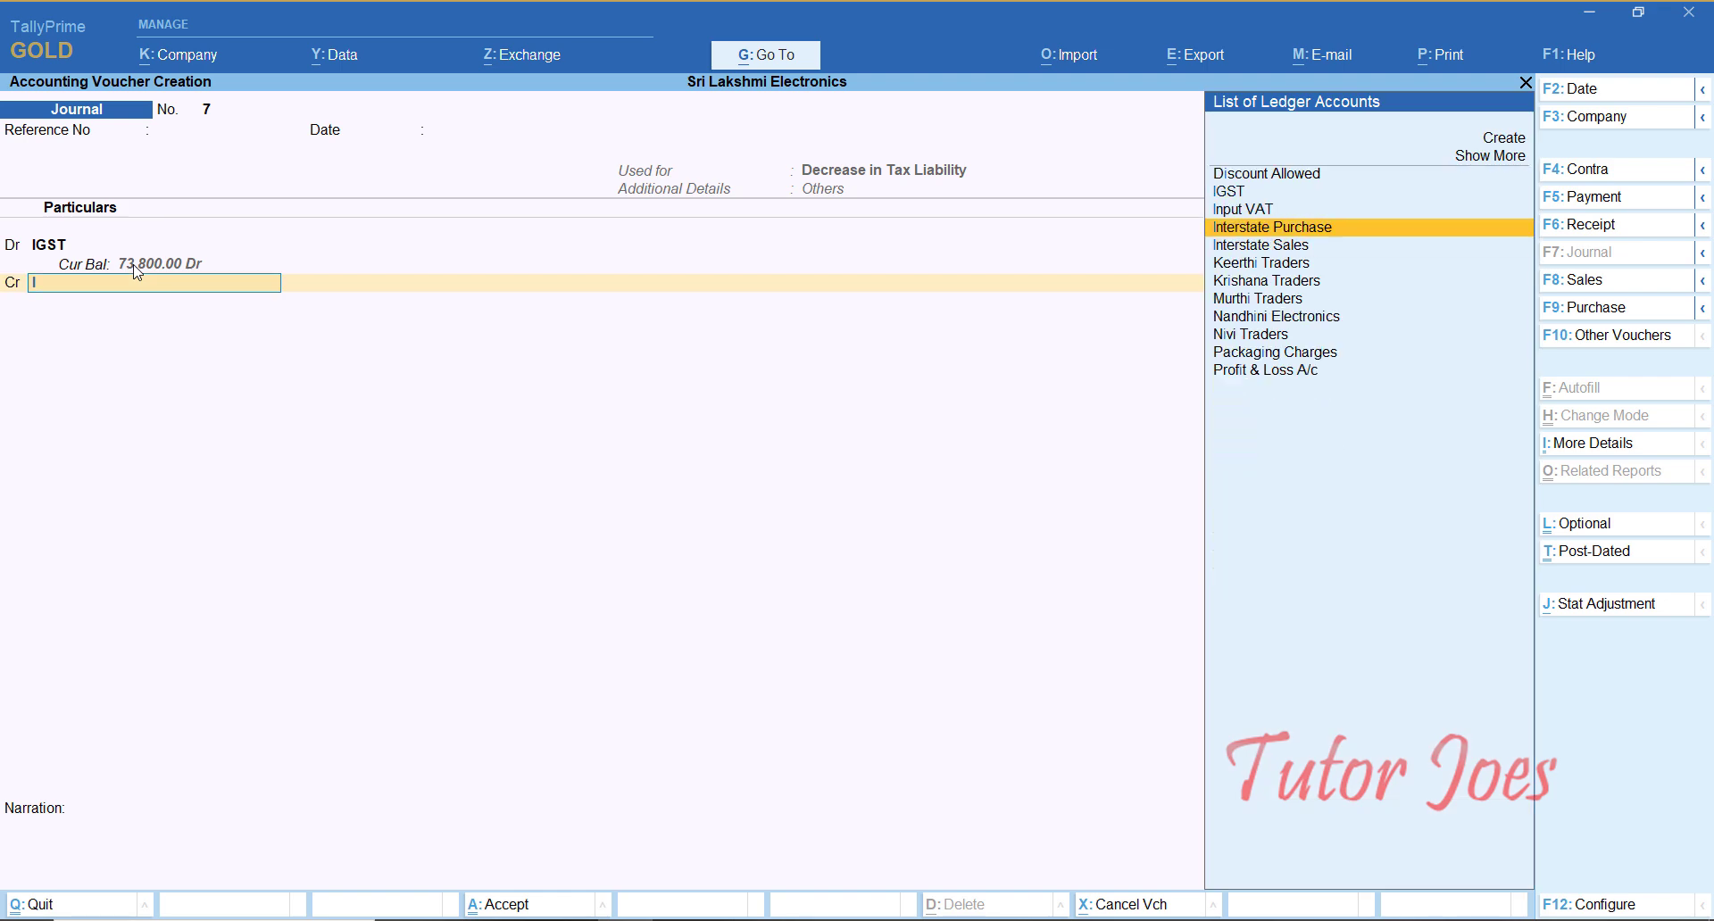
pyautogui.press('Return')
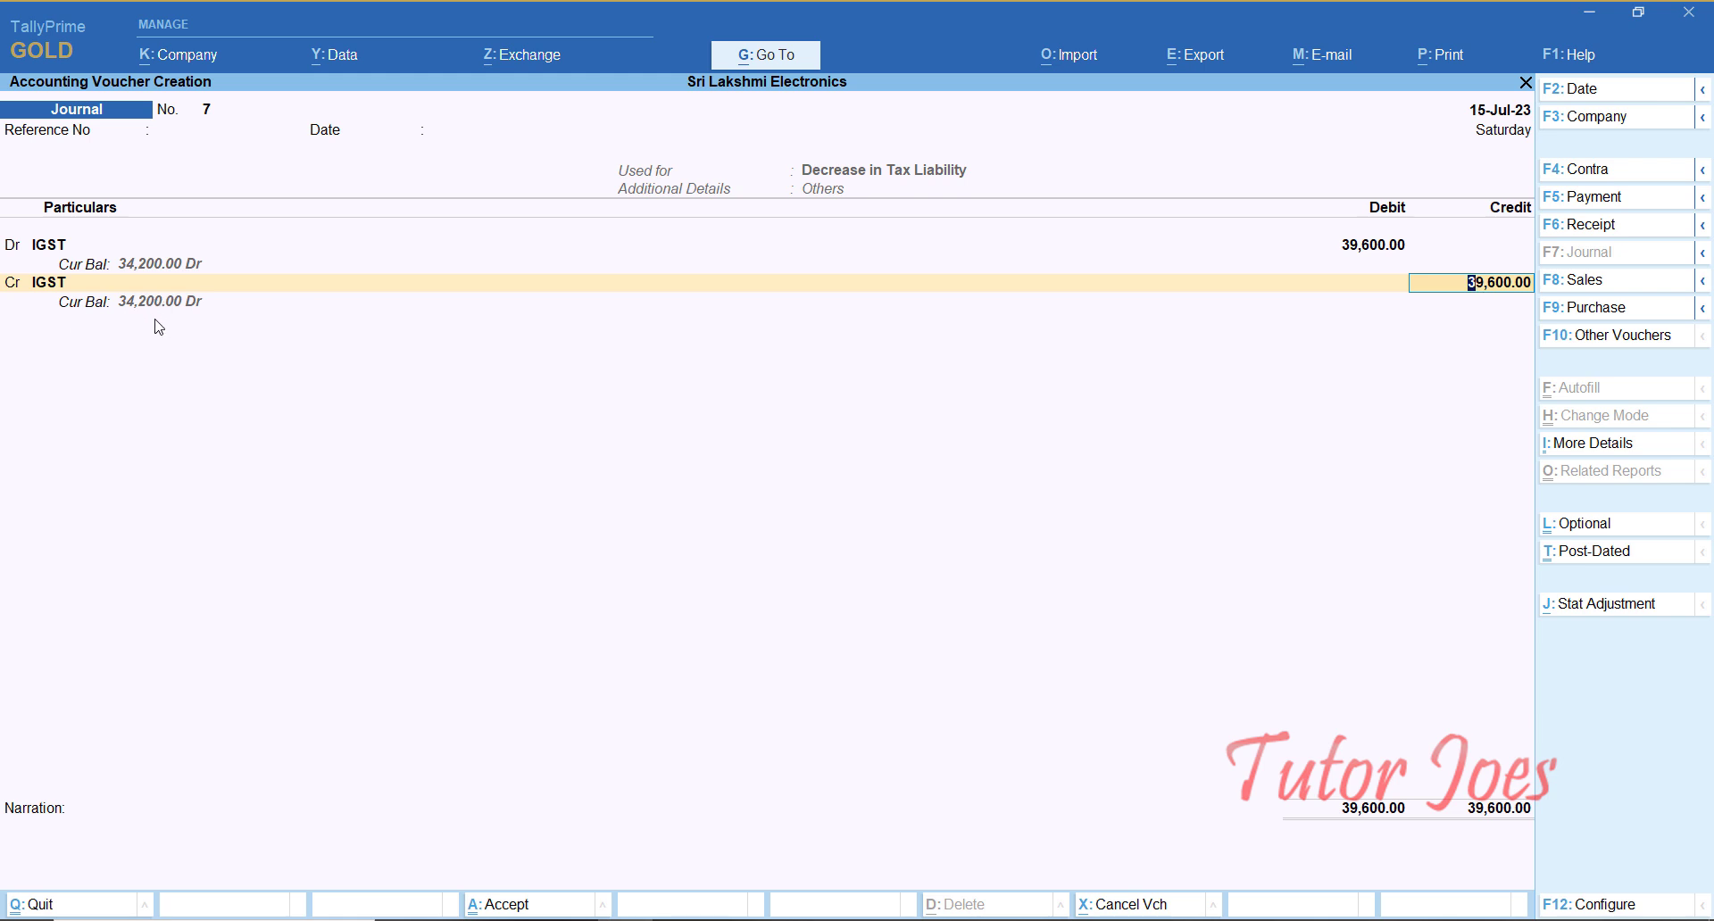
pyautogui.press('Return')
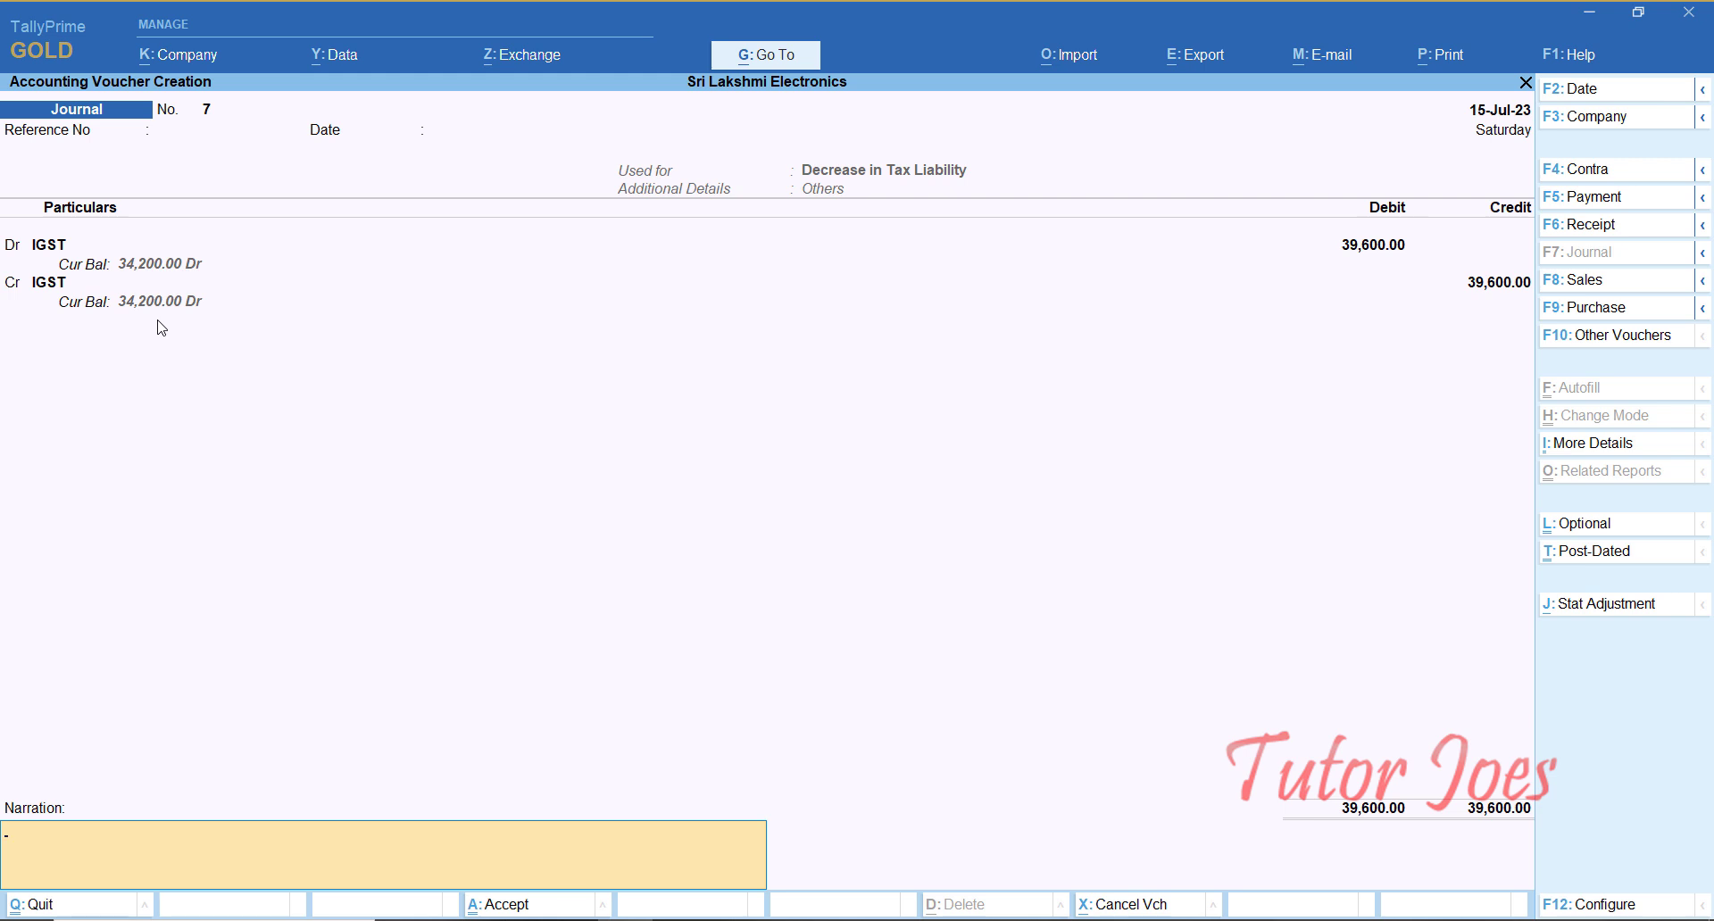
pyautogui.press('Return')
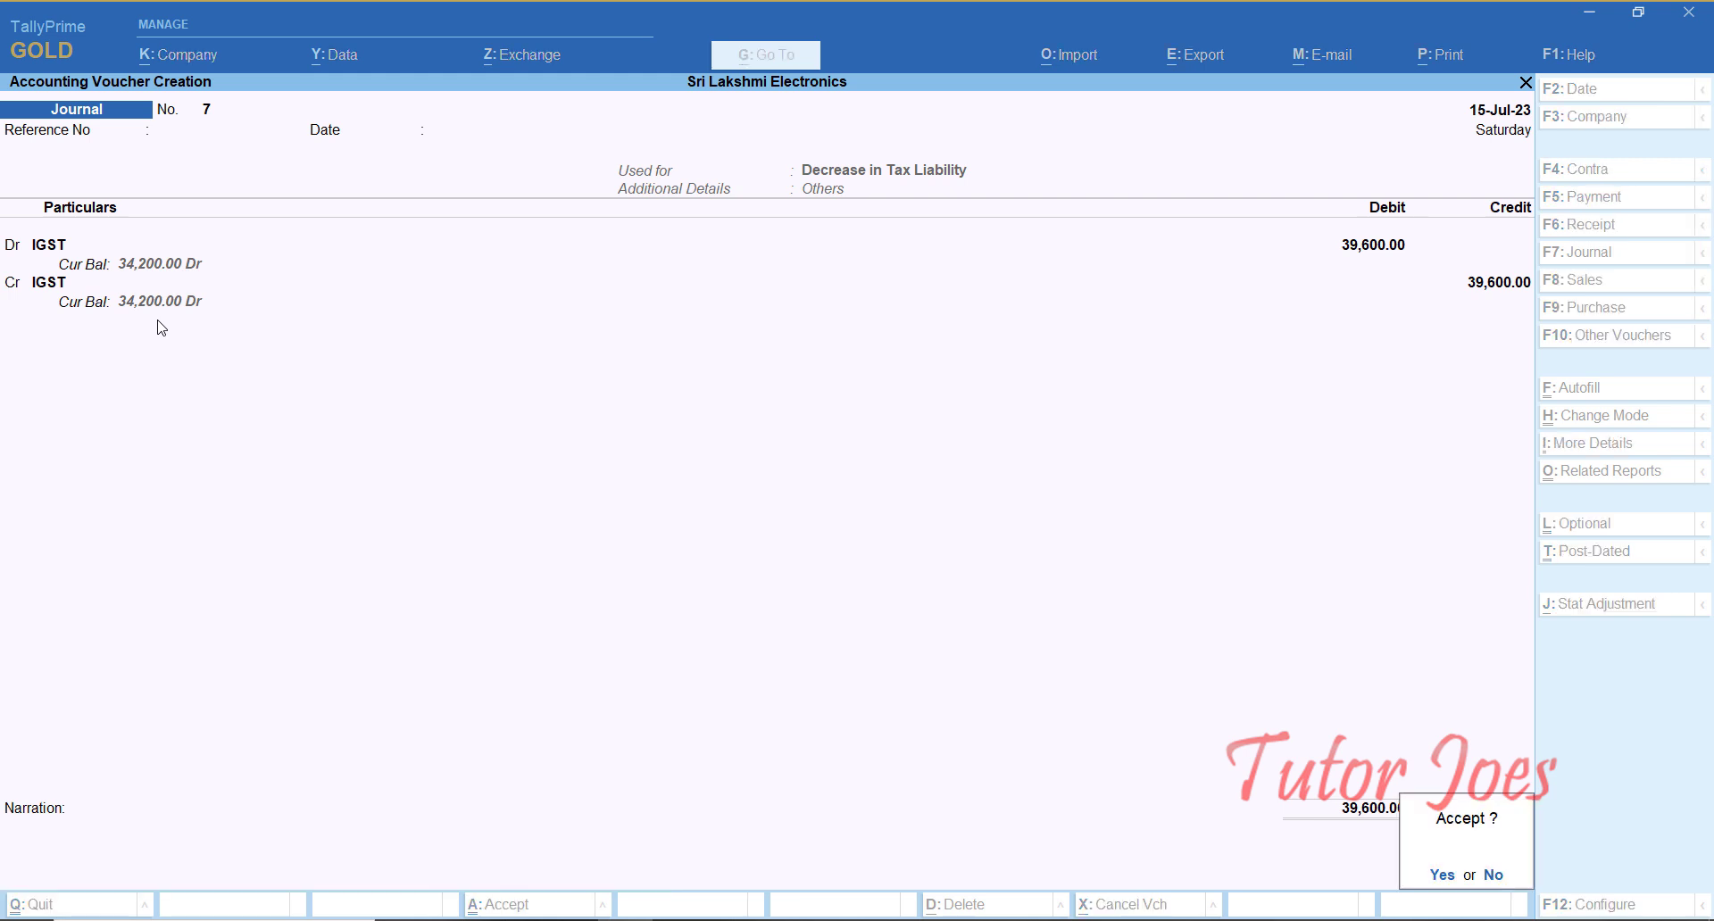
pyautogui.press('y')
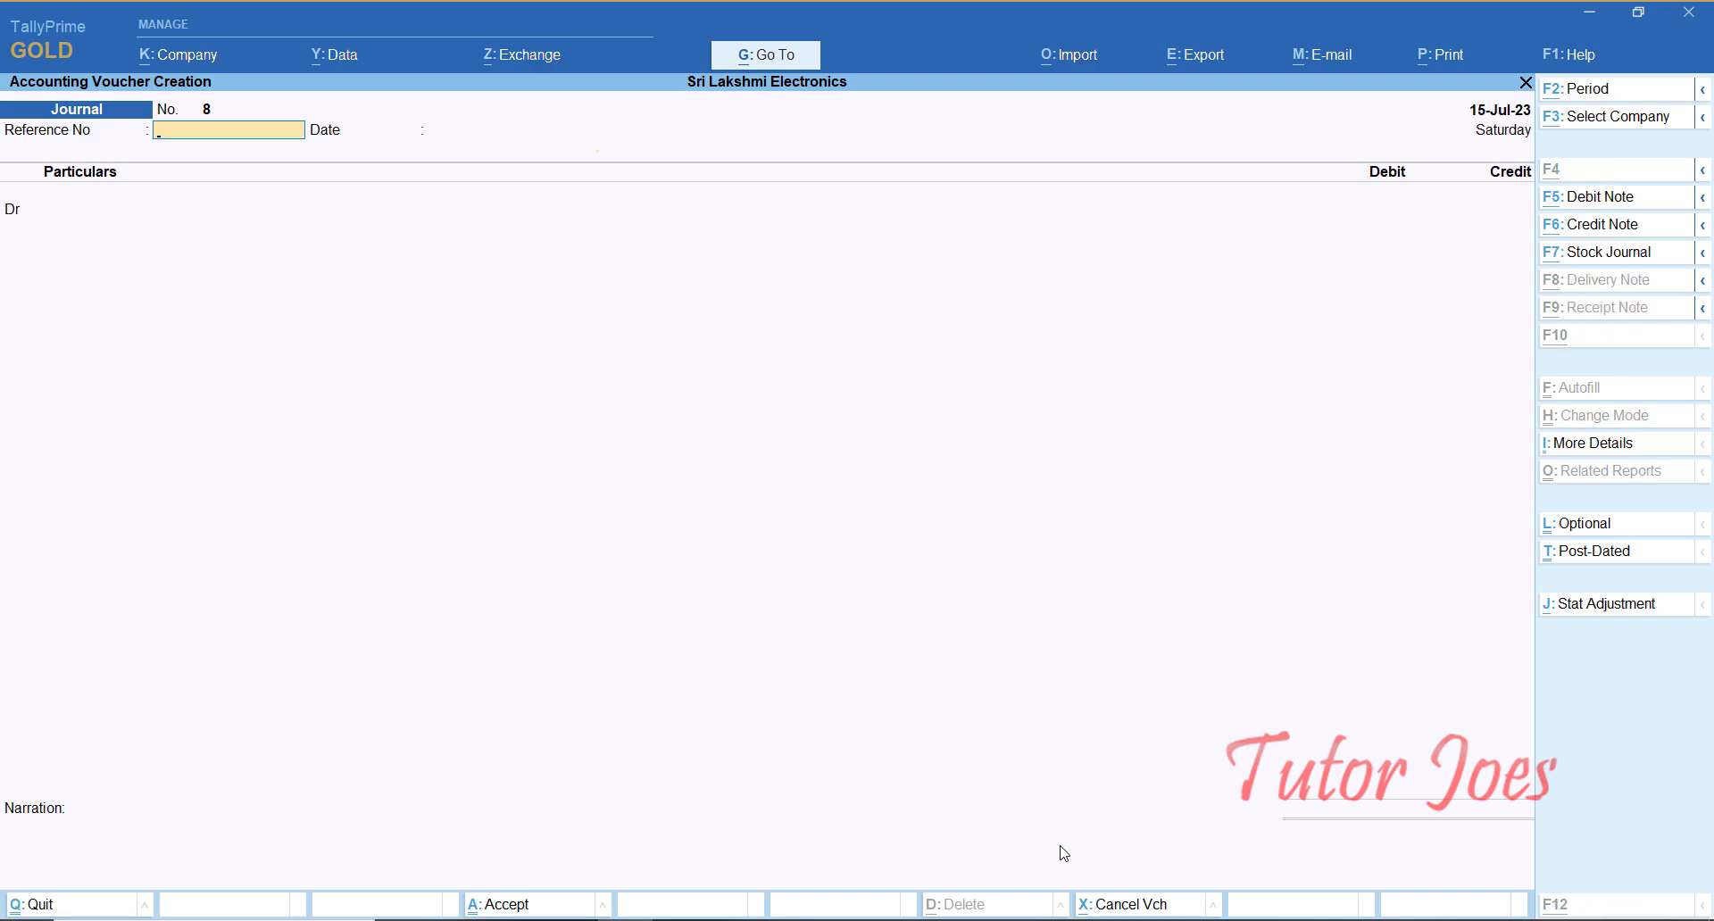
# Step: Open the list of GST reports from the blank journal voucher
pyautogui.hotkey('alt', 'g')
pyautogui.press('Down')
pyautogui.press('Down')
pyautogui.press('Down')
pyautogui.press('Down')
pyautogui.press('Down')
pyautogui.press('Down')
pyautogui.press('Down')
pyautogui.press('Down')
pyautogui.press('Down')
pyautogui.press('Down')
pyautogui.press('Down')
pyautogui.press('Down')
pyautogui.press('Down')
pyautogui.press('Down')
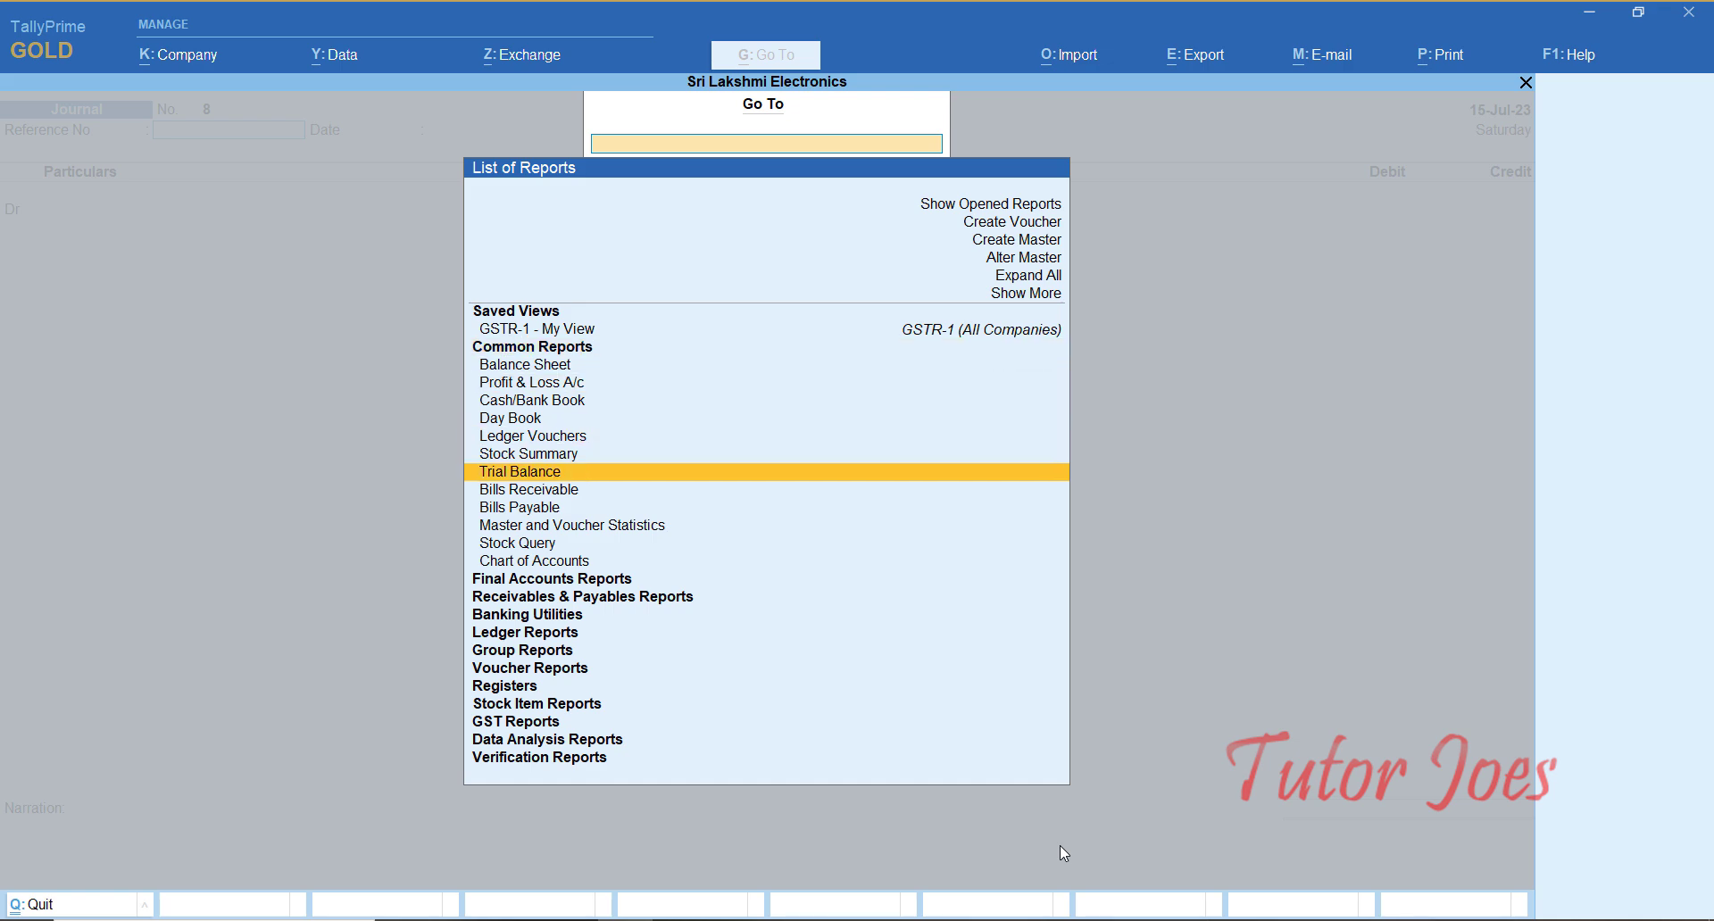
pyautogui.press('Down')
pyautogui.press('Down')
pyautogui.press('Down')
pyautogui.press('Down')
pyautogui.press('Down')
pyautogui.press('Down')
pyautogui.press('Down')
pyautogui.press('Down')
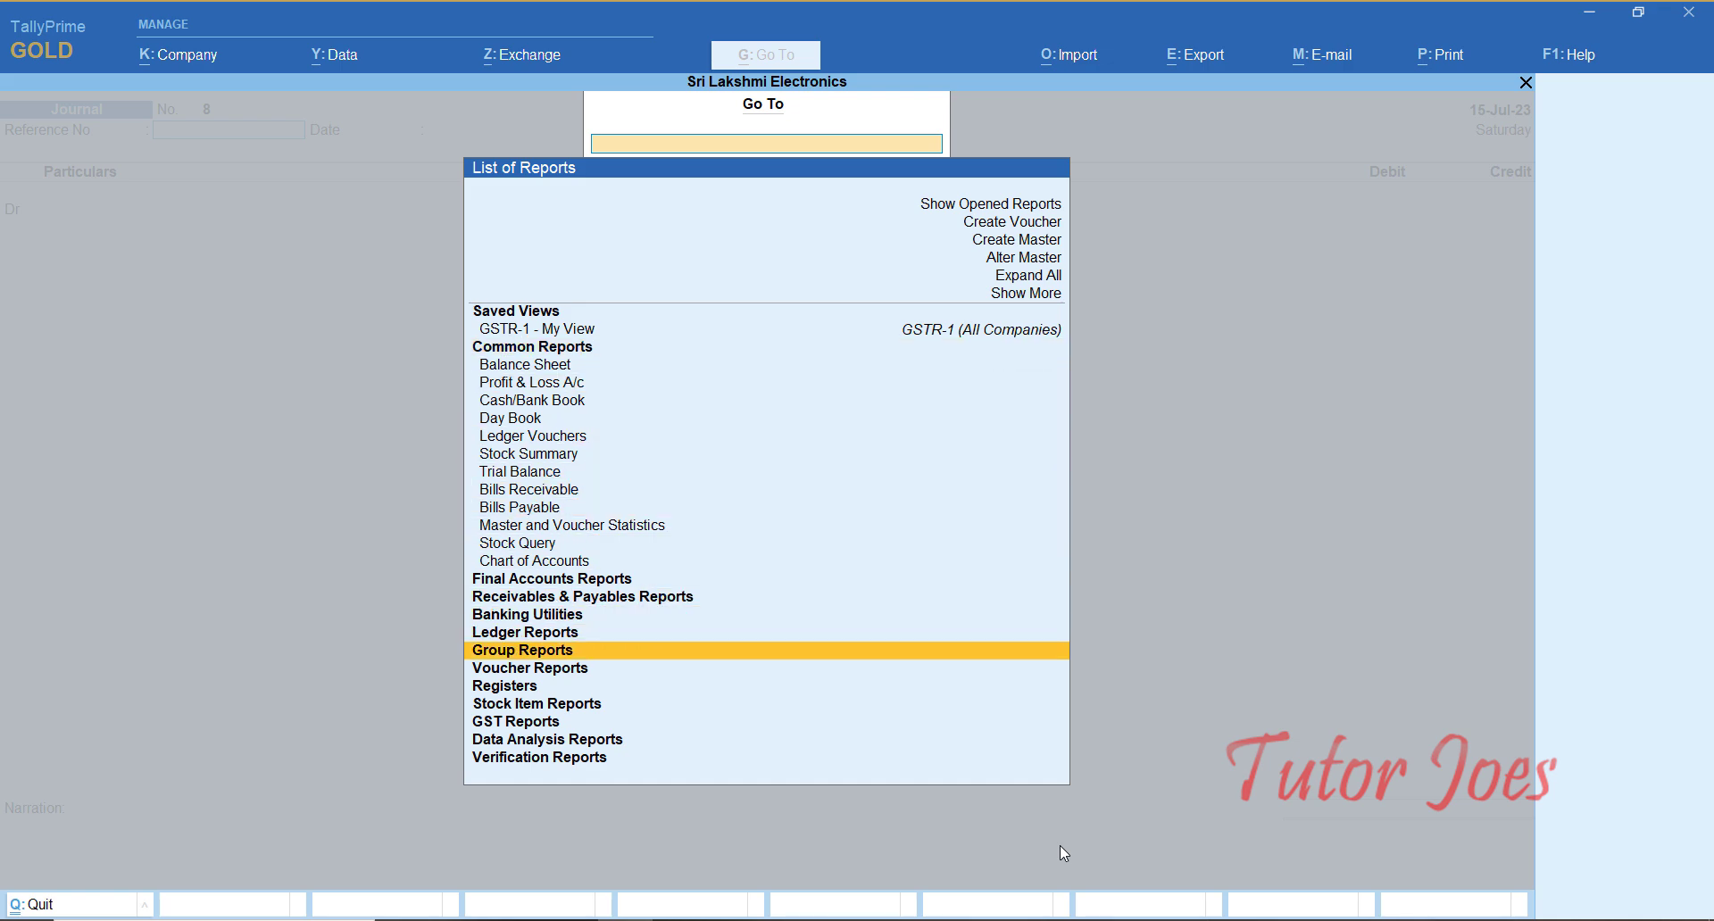
pyautogui.press('Return')
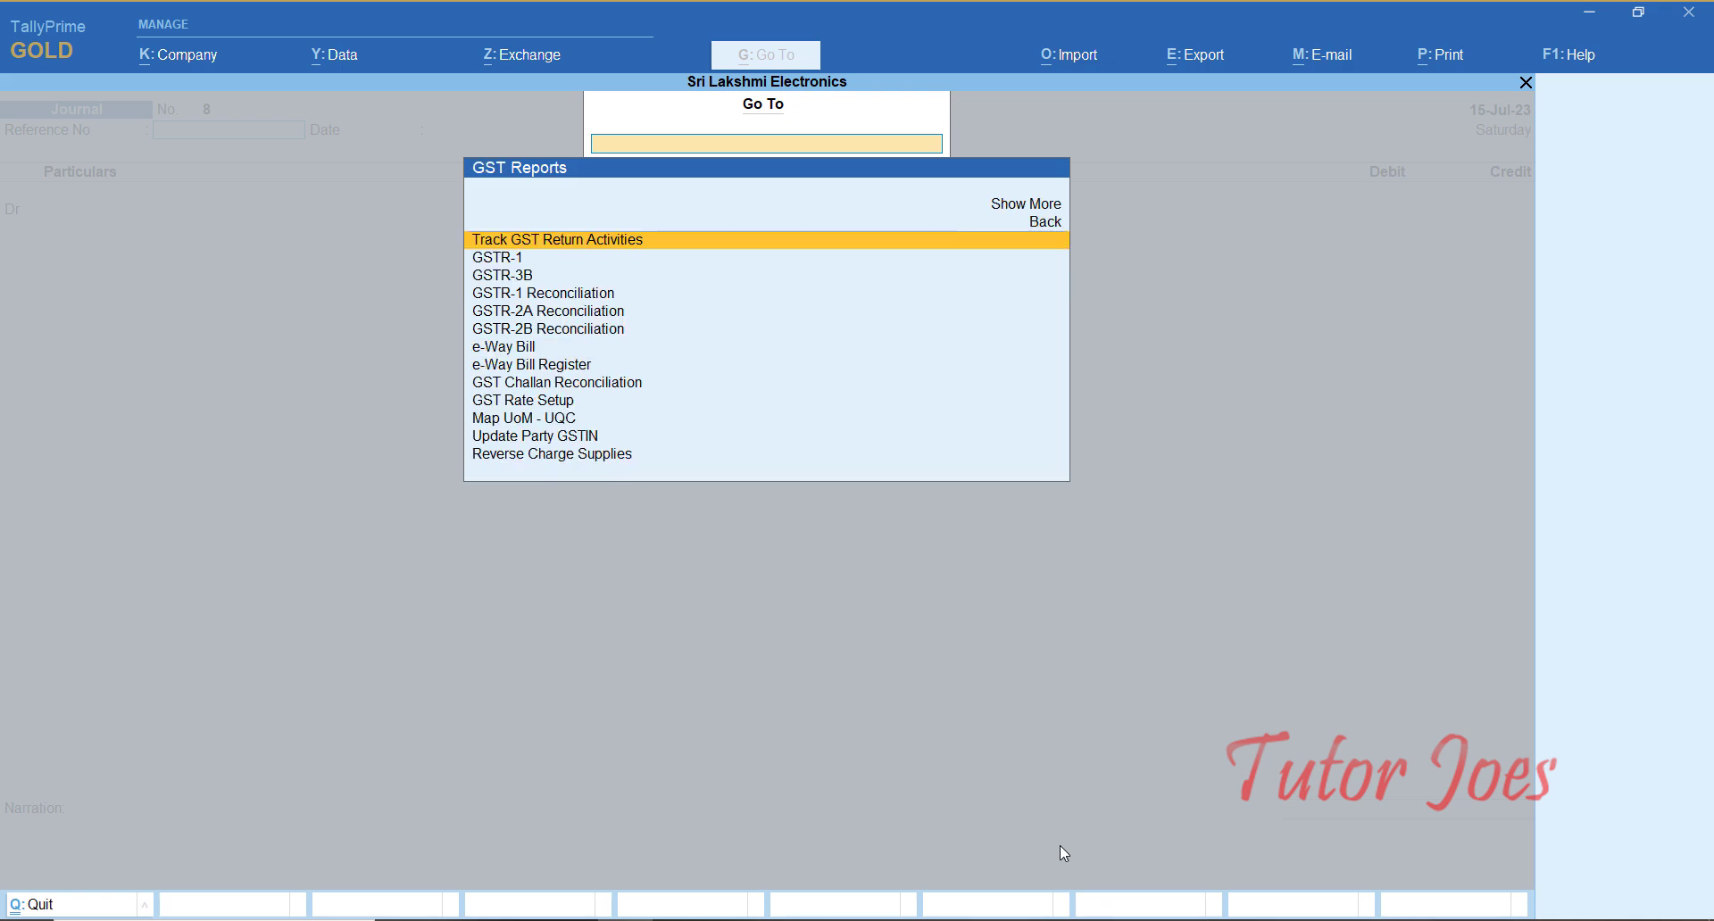
# Step: Open the GSTR-1 report and set its period from 1-7 to 31-7
pyautogui.press('Down')
pyautogui.press('Return')
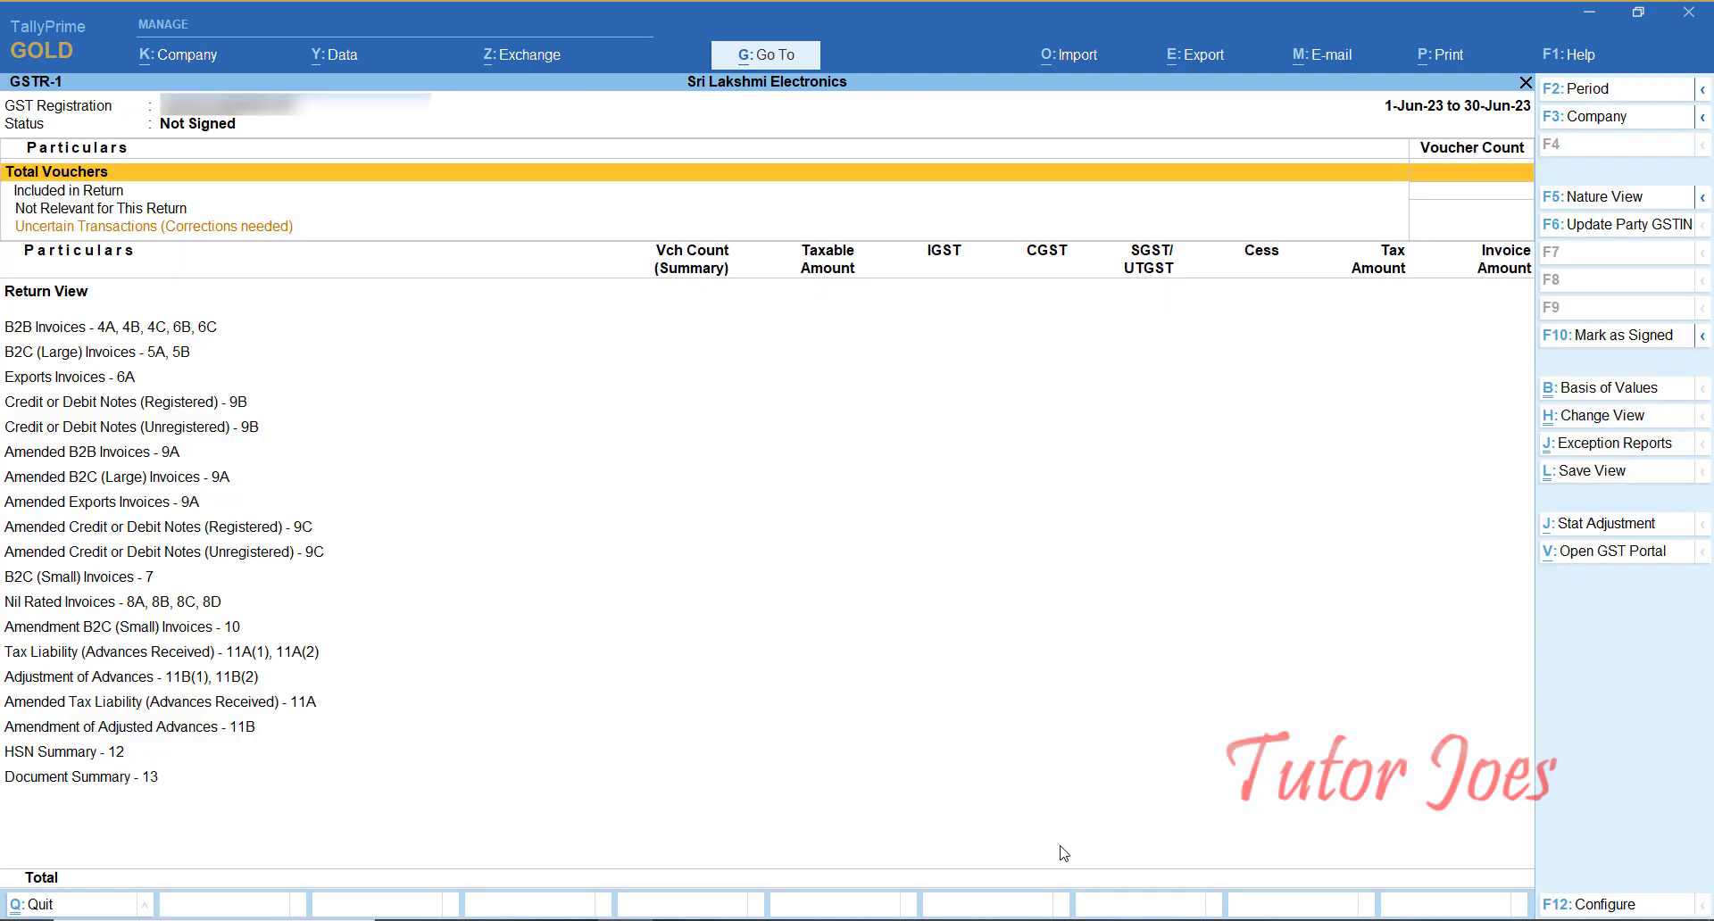
pyautogui.press('F2')
pyautogui.write('1-7')
pyautogui.press('Return')
pyautogui.write('31-7')
pyautogui.press('Return')
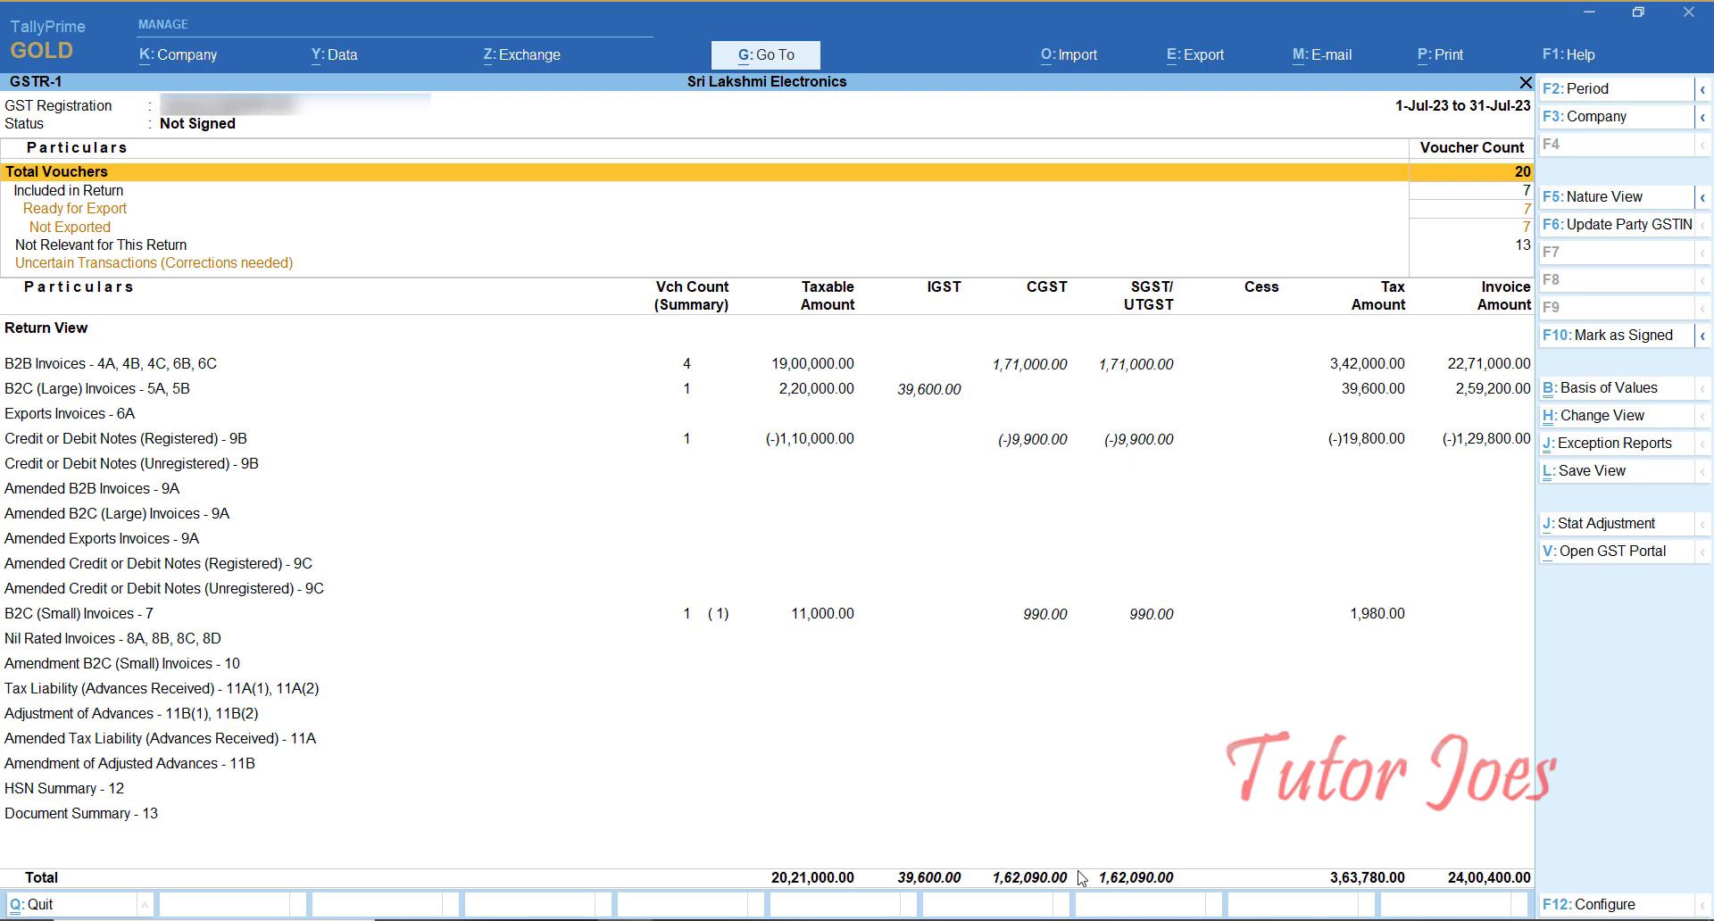
# Step: Find the GST reports and open the GSTR-2B Reconciliation report
pyautogui.hotkey('alt', 'g')
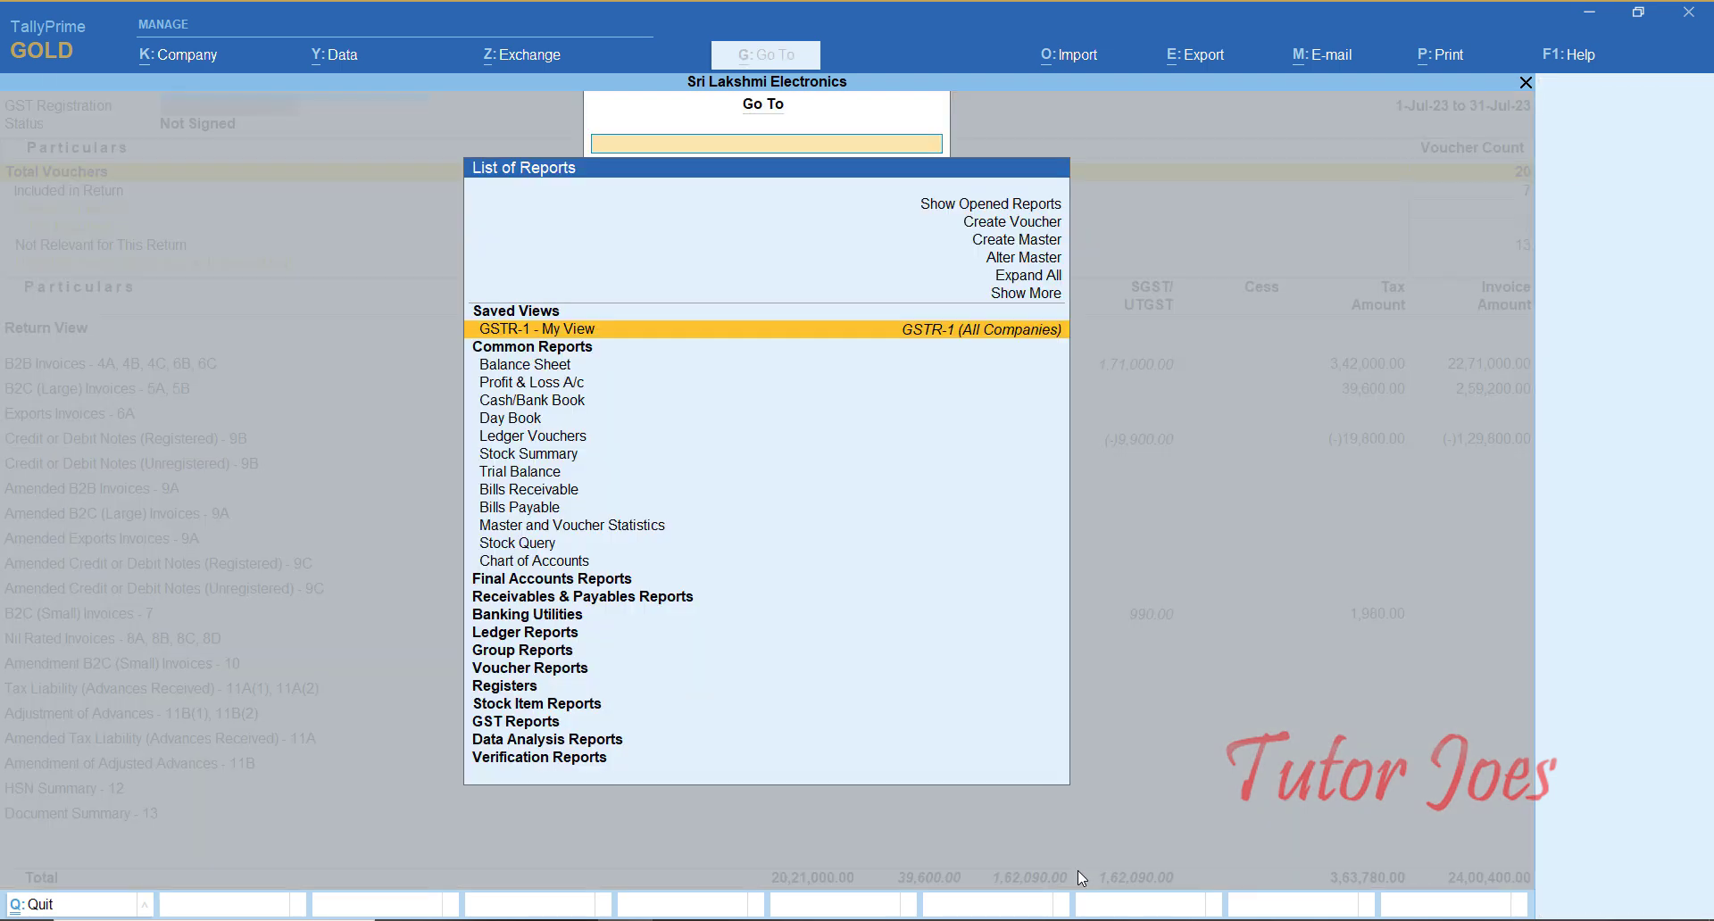
pyautogui.write('Gst')
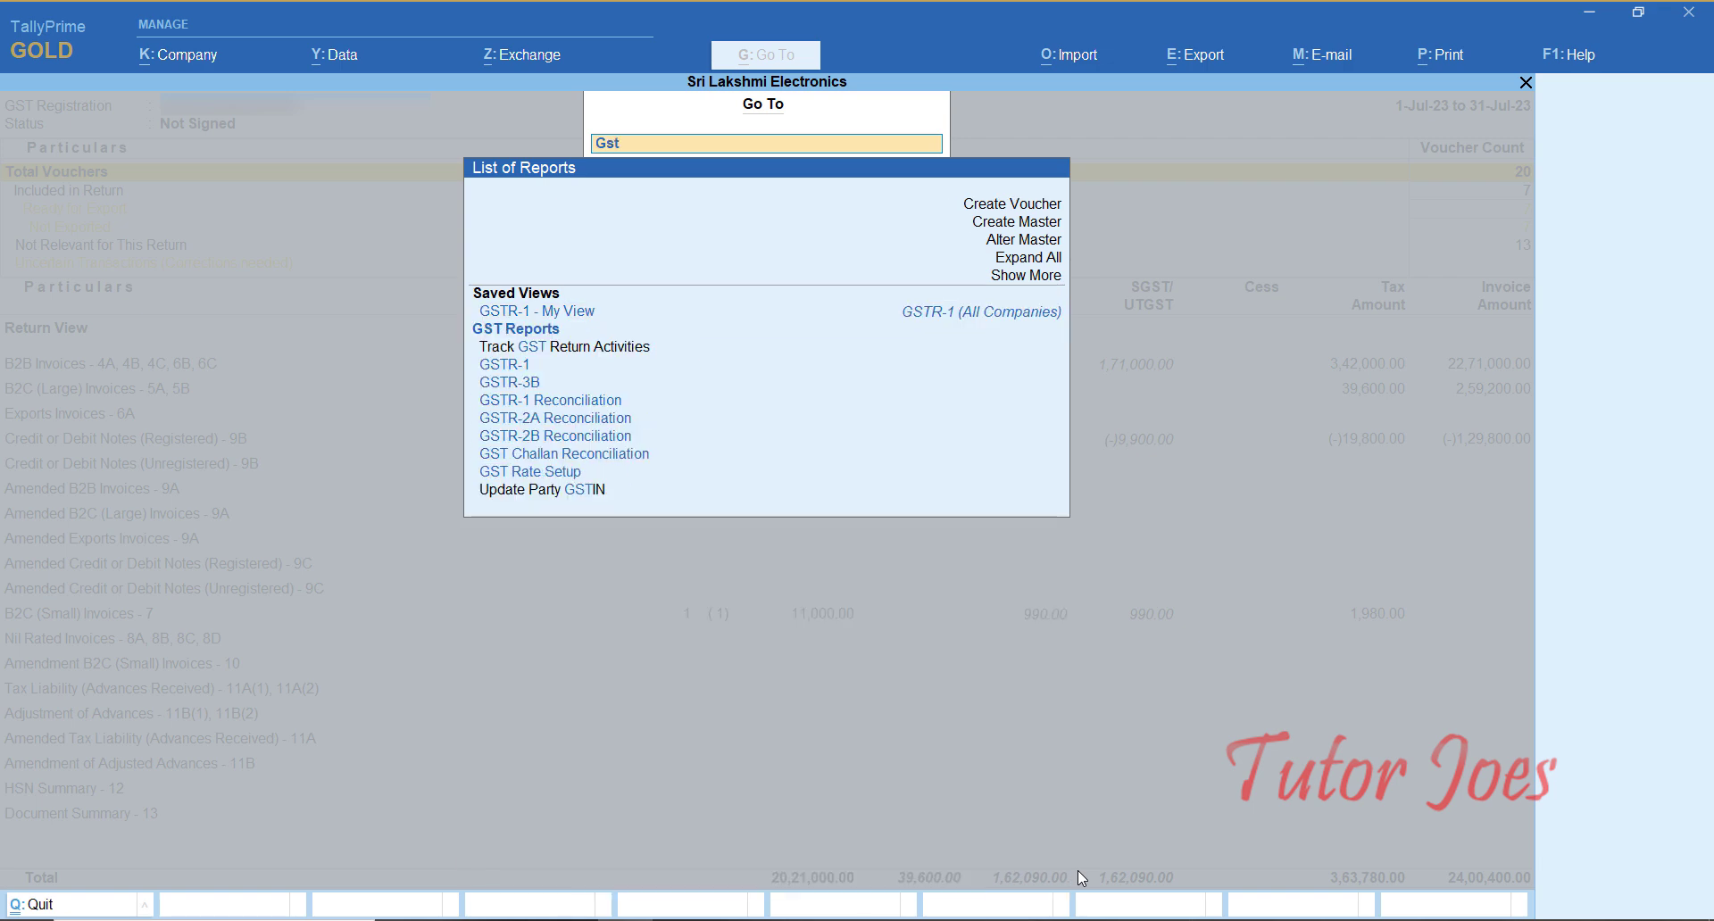
pyautogui.press('Down')
pyautogui.press('Down')
pyautogui.press('Down')
pyautogui.press('Down')
pyautogui.press('Down')
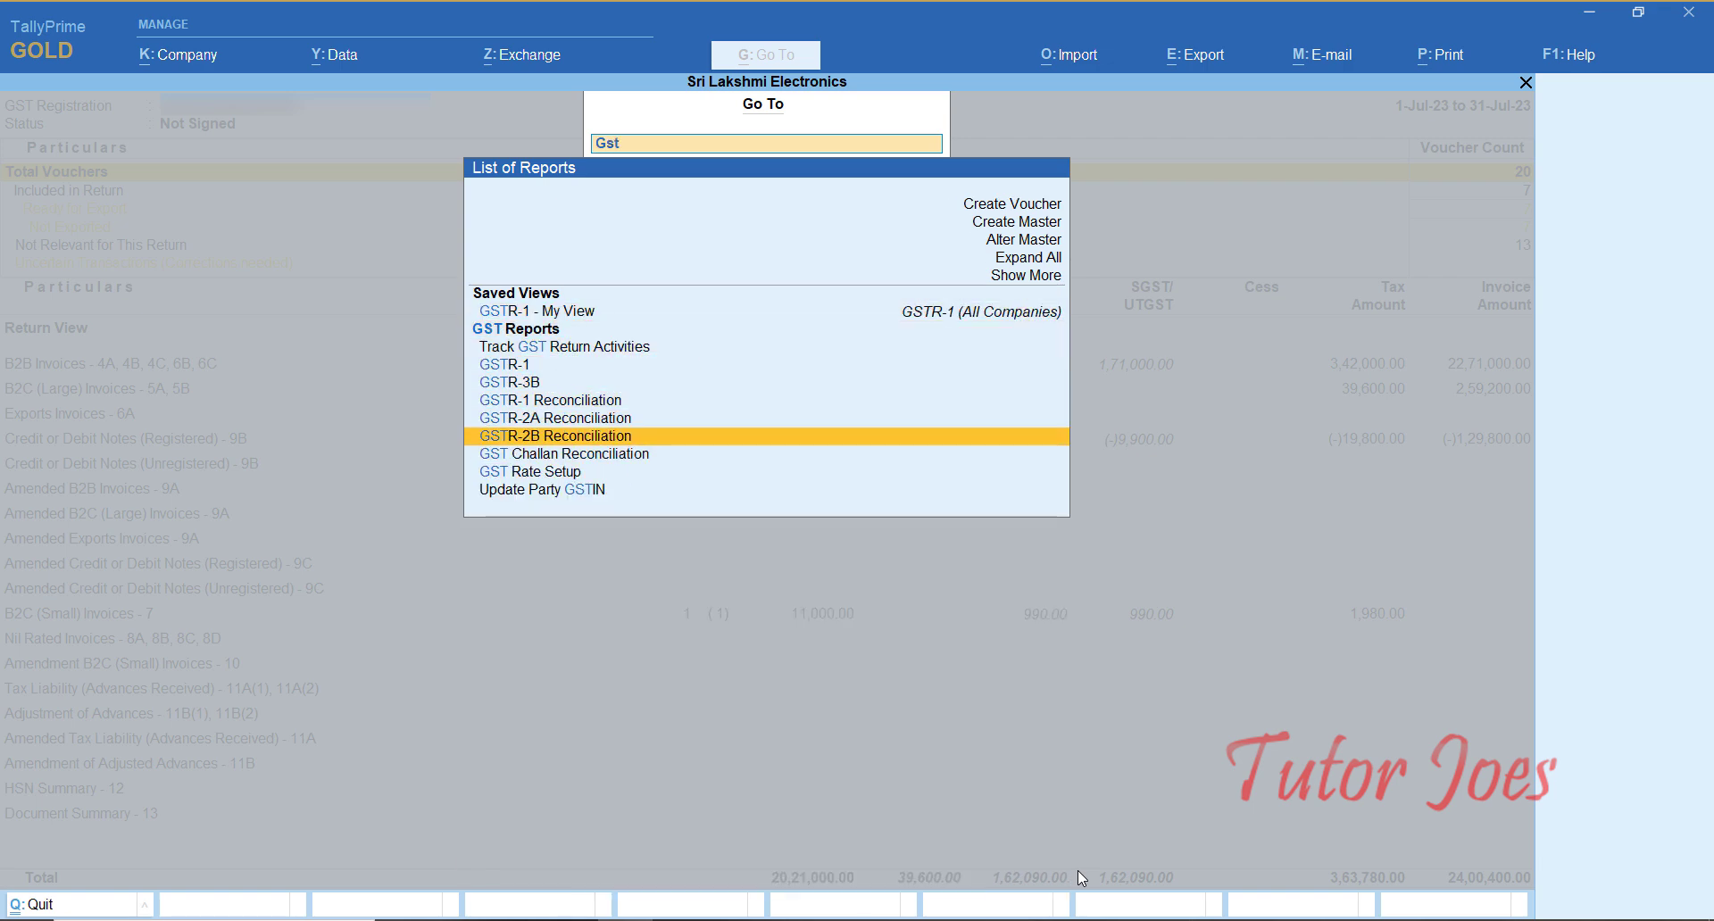
pyautogui.press('Return')
# Step: Set the GSTR-2B Reconciliation period from 1-7 to 31-7
pyautogui.press('F2')
pyautogui.write('1-7')
pyautogui.press('Return')
pyautogui.write('31-7')
pyautogui.press('Return')
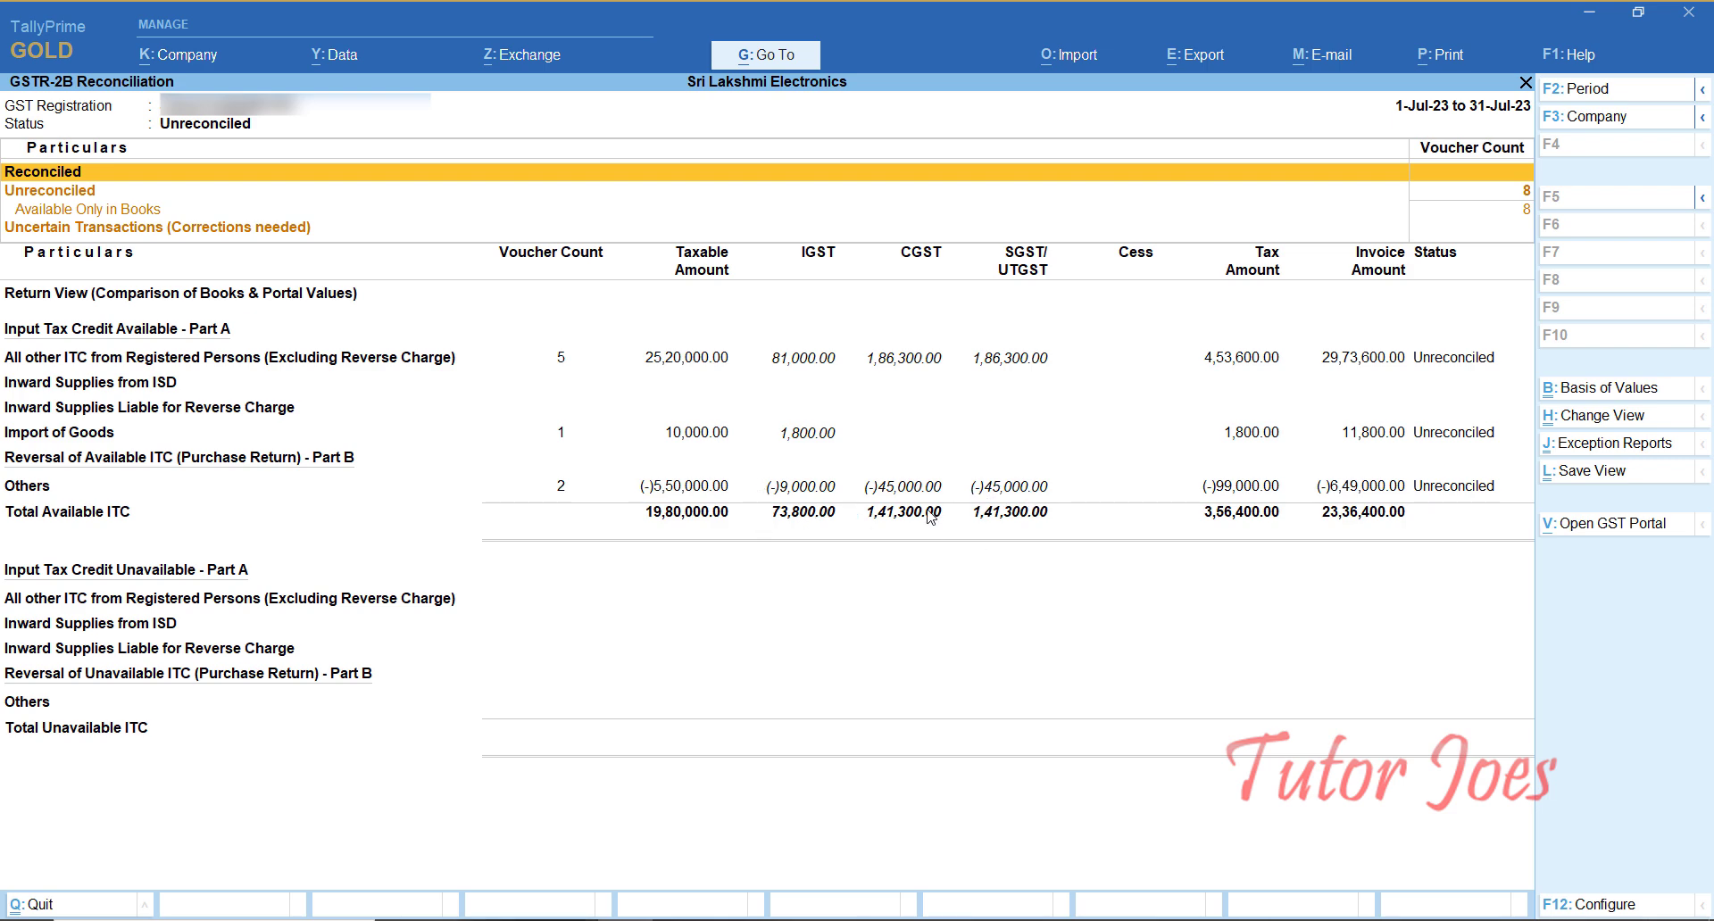
# Step: Close the GST reports and quit the blank journal voucher to return to the Gateway of Tally
pyautogui.press('Escape')
pyautogui.press('Escape')
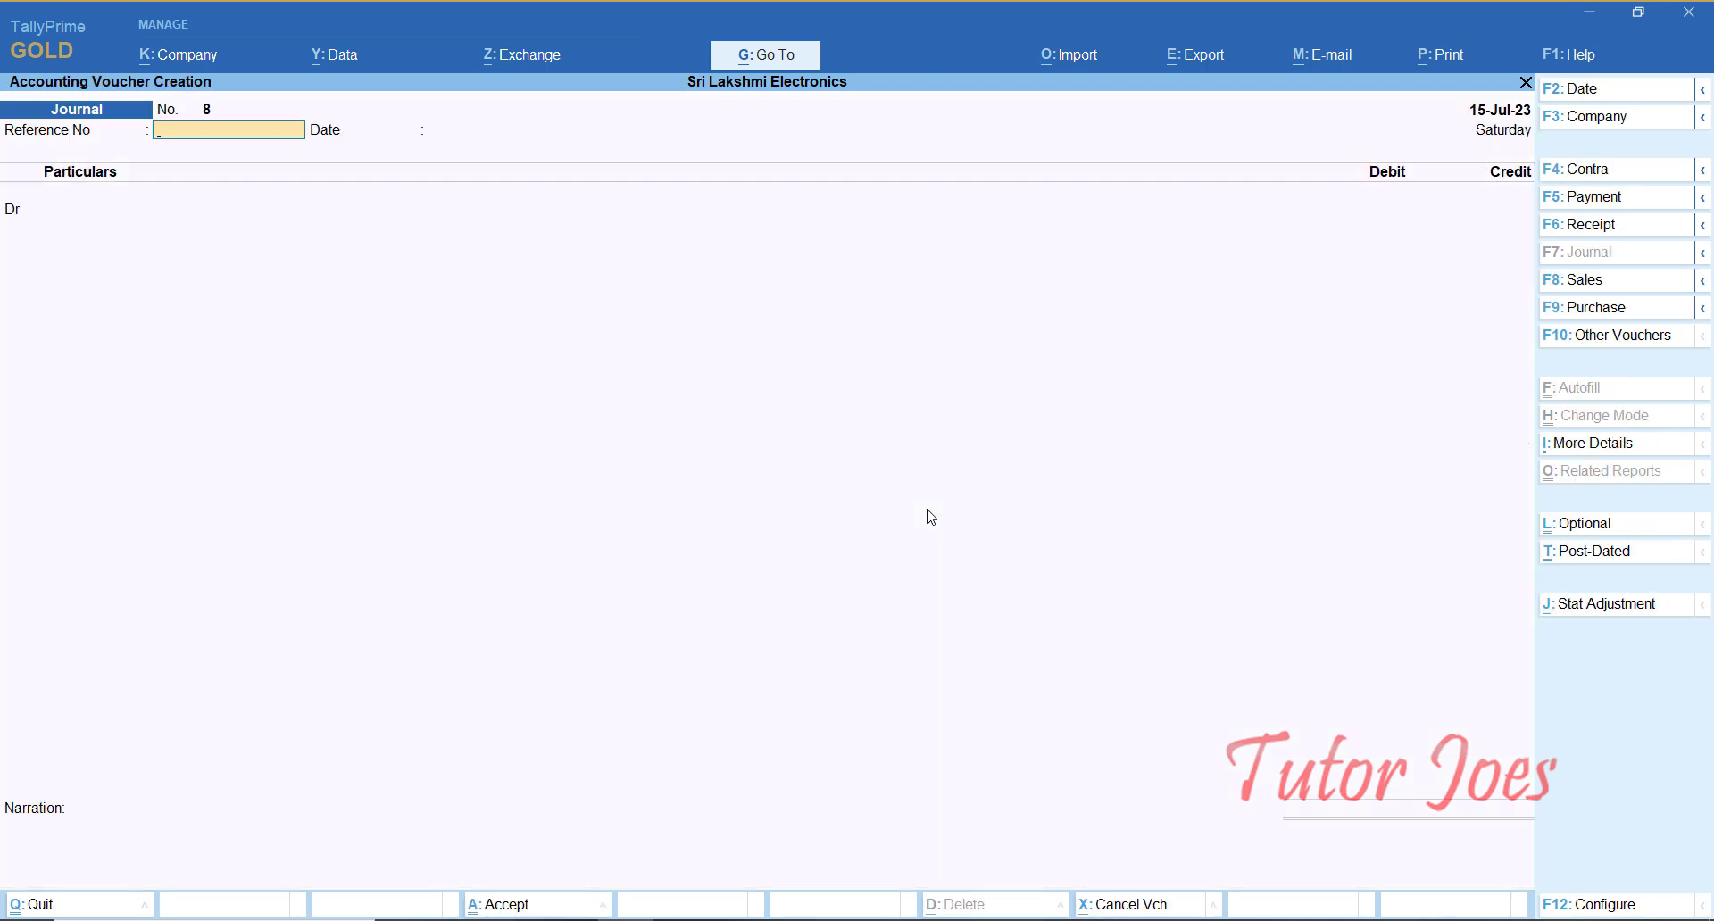
pyautogui.press('Escape')
pyautogui.press('y')
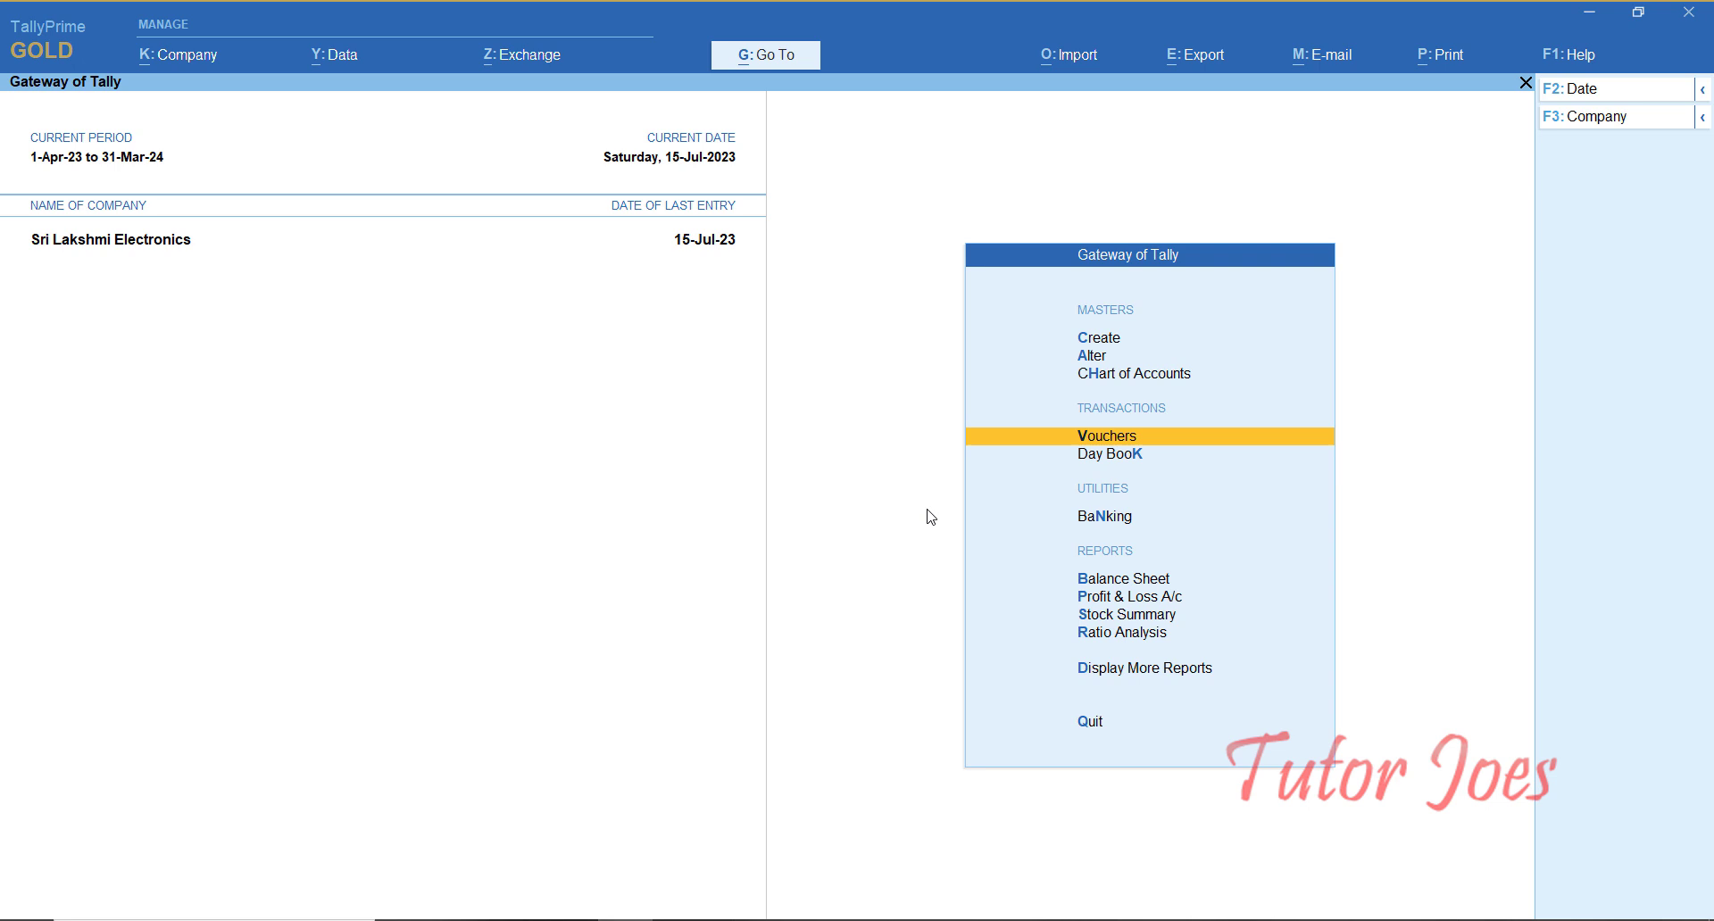